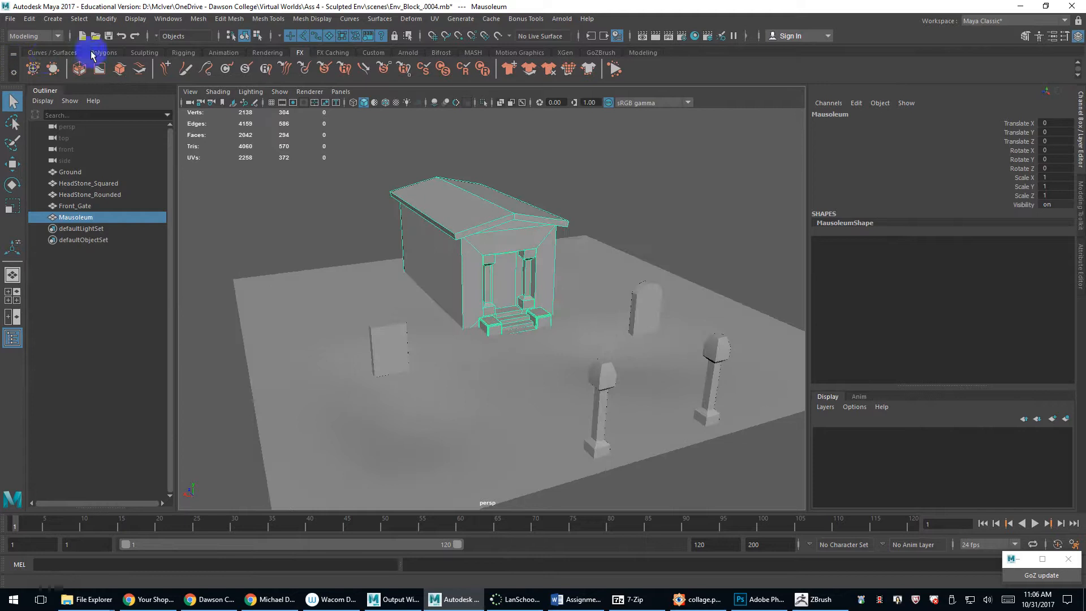
Create a polygon cube and move it in front of the mausoleum's entrance steps as a scale reference.
click(103, 52)
click(53, 69)
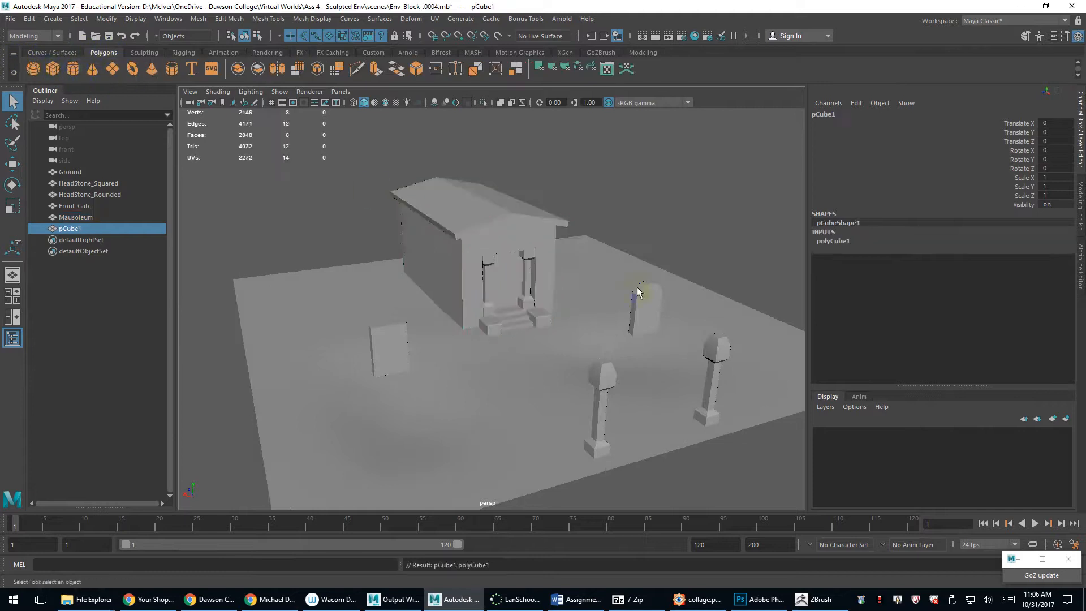
scroll(580, 301, up, 5)
scroll(563, 361, down, 3)
key(w)
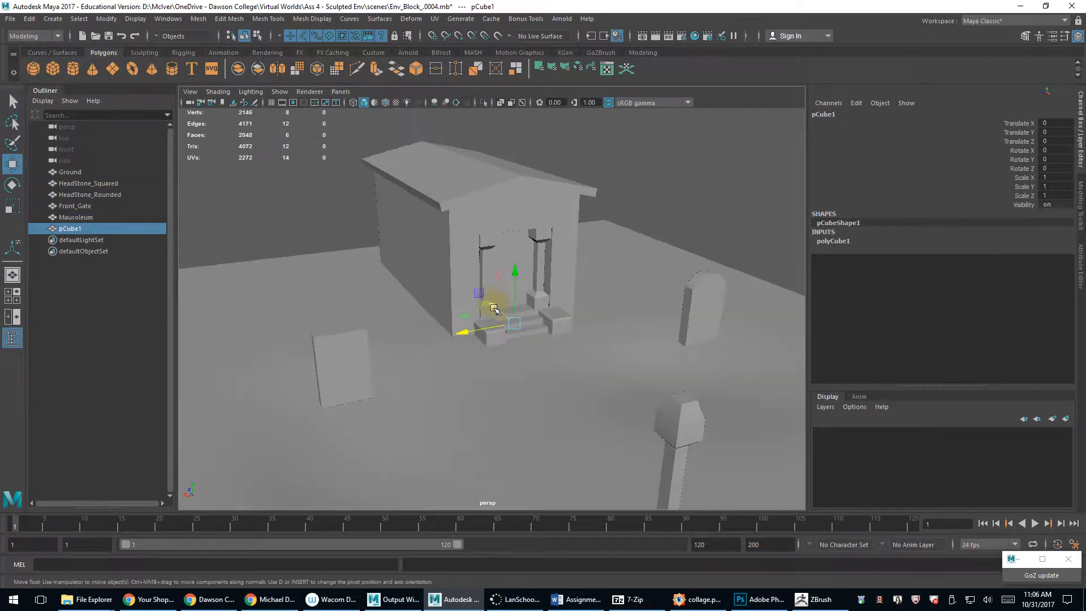
drag(494, 309, 553, 308)
Set the reference cube's height to 180 and raise it to about 87.8 on the Y axis.
click(847, 244)
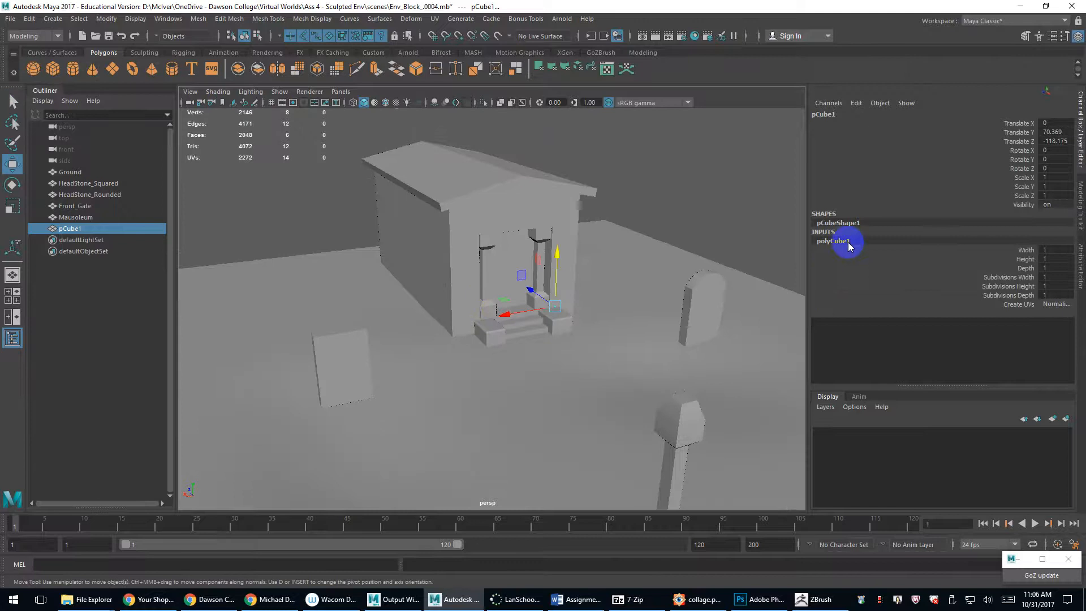
click(1053, 259)
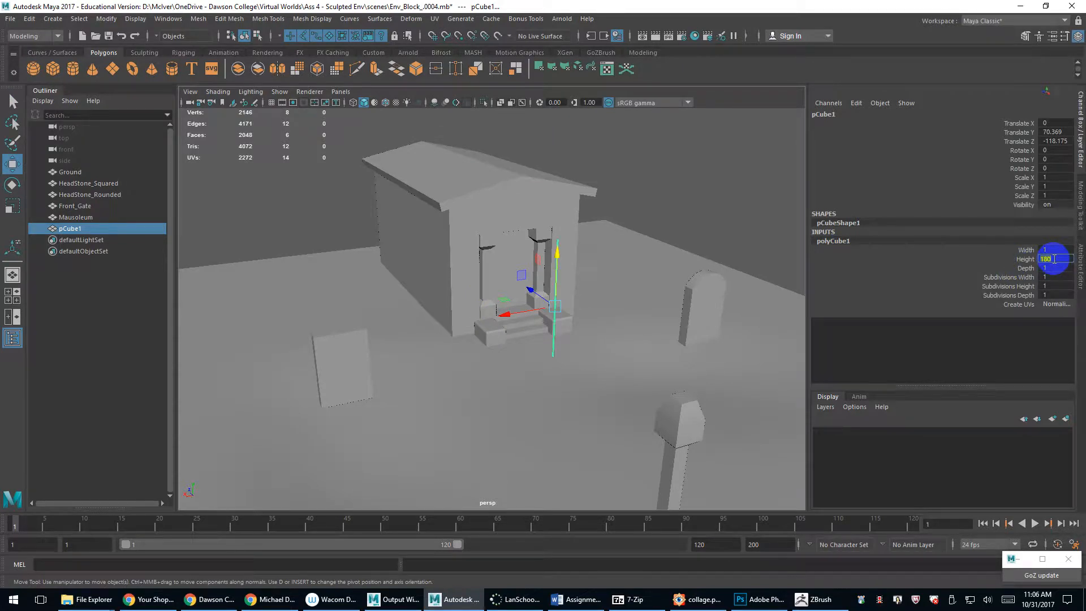
drag(556, 257, 504, 298)
Compare the tall reference cube with the mausoleum and headstones from several angles, and delete the cube.
scroll(503, 298, up, 3)
alt+middle_drag(504, 298, 616, 273)
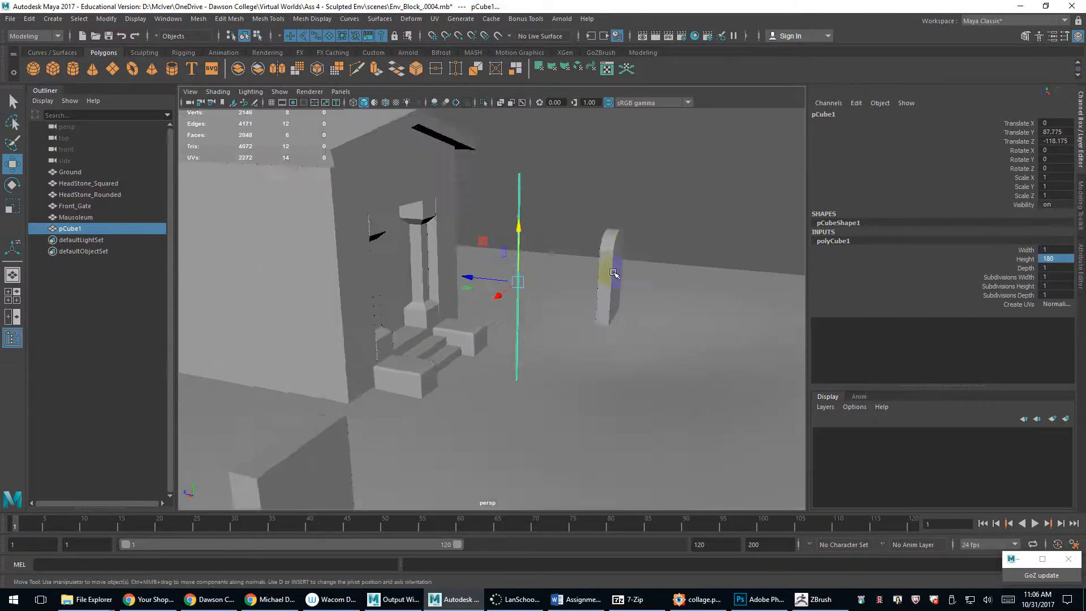
scroll(615, 274, up, 4)
alt+drag(564, 273, 480, 317)
alt+middle_drag(630, 317, 485, 303)
scroll(484, 303, down, 4)
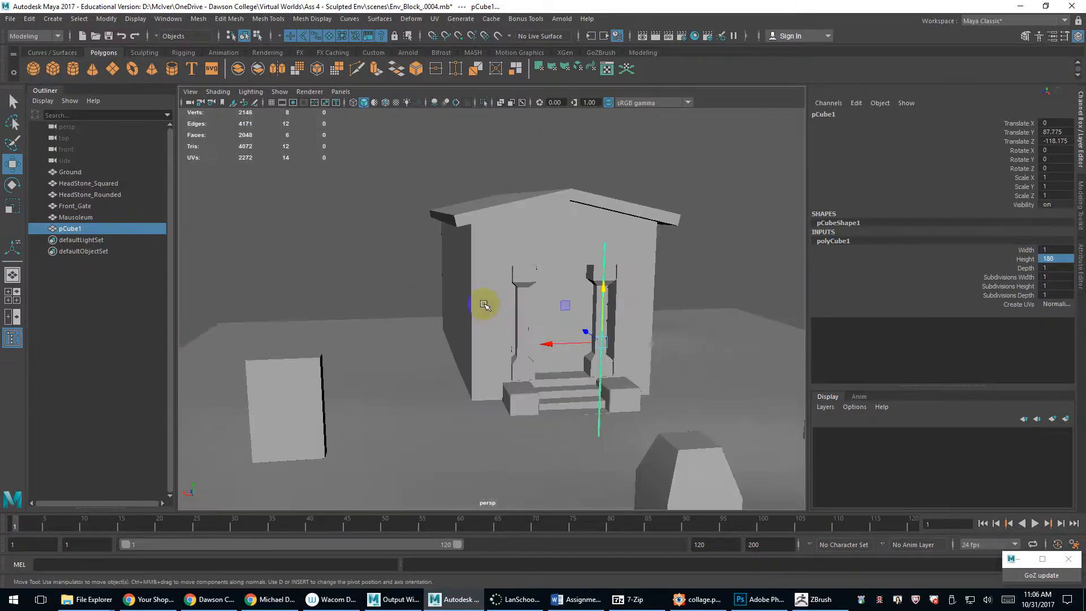
alt+middle_drag(577, 314, 497, 295)
alt+drag(497, 296, 590, 309)
key(Delete)
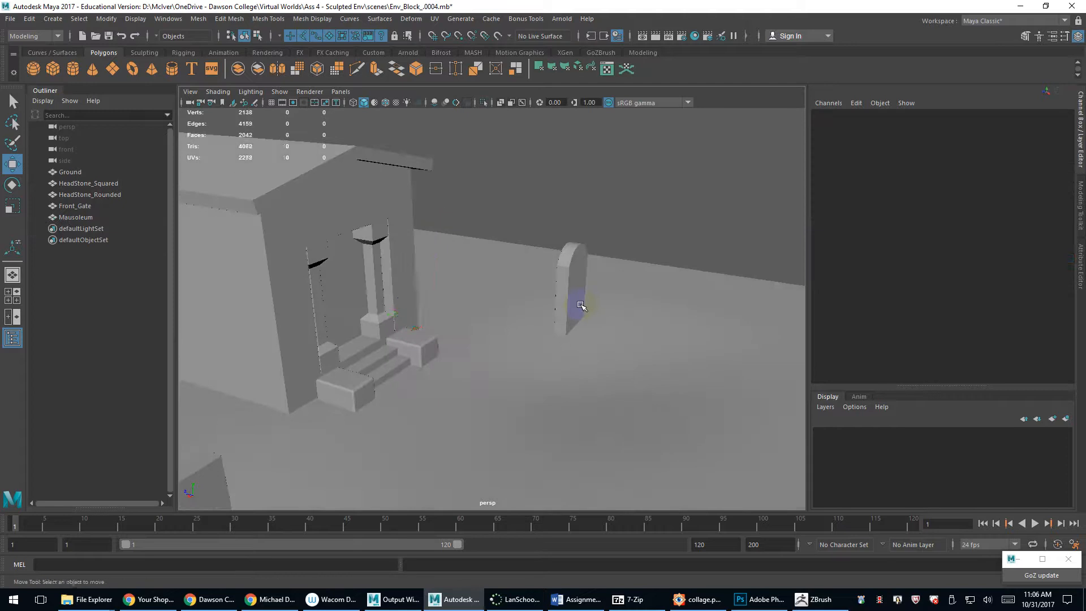
Select all the scene's meshes and pick Grave_Scene.obj as the target for an OBJ selection export, leaving without exporting.
scroll(475, 283, down, 6)
alt+drag(525, 307, 456, 313)
drag(547, 236, 472, 321)
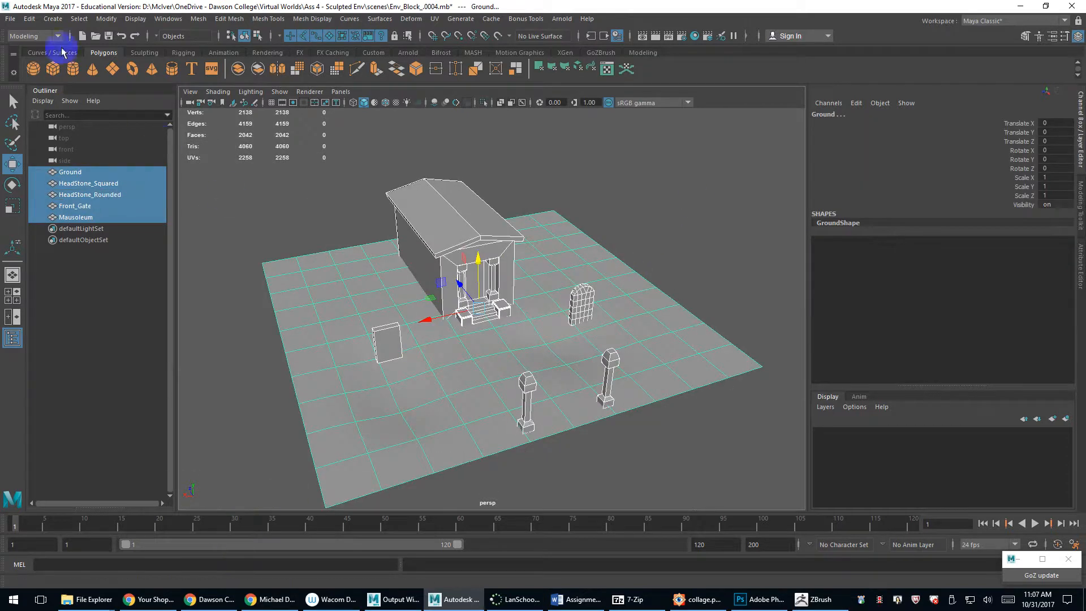
click(10, 19)
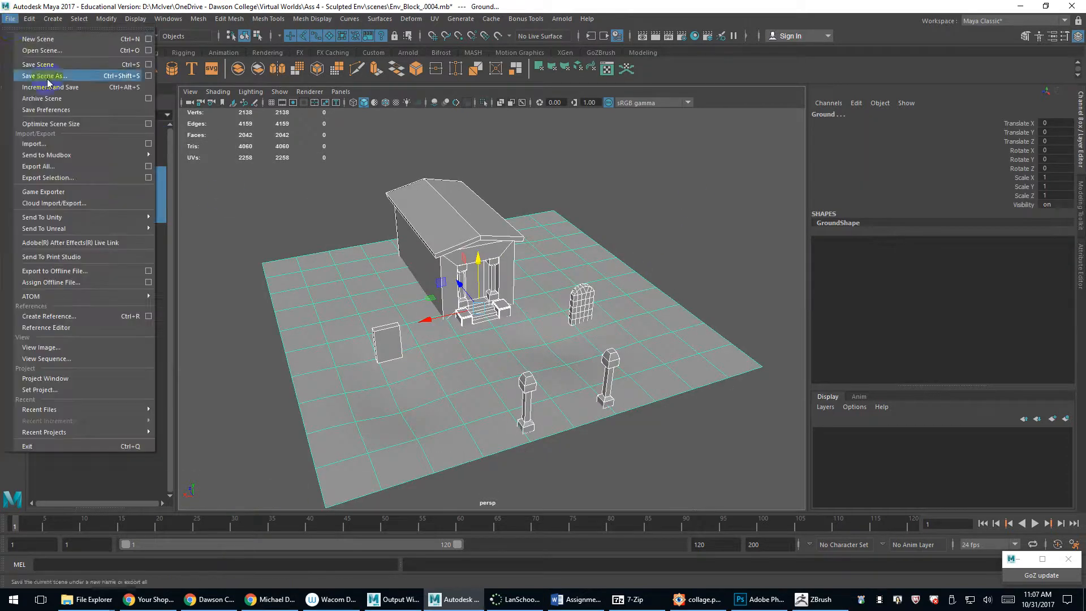
click(84, 177)
click(243, 191)
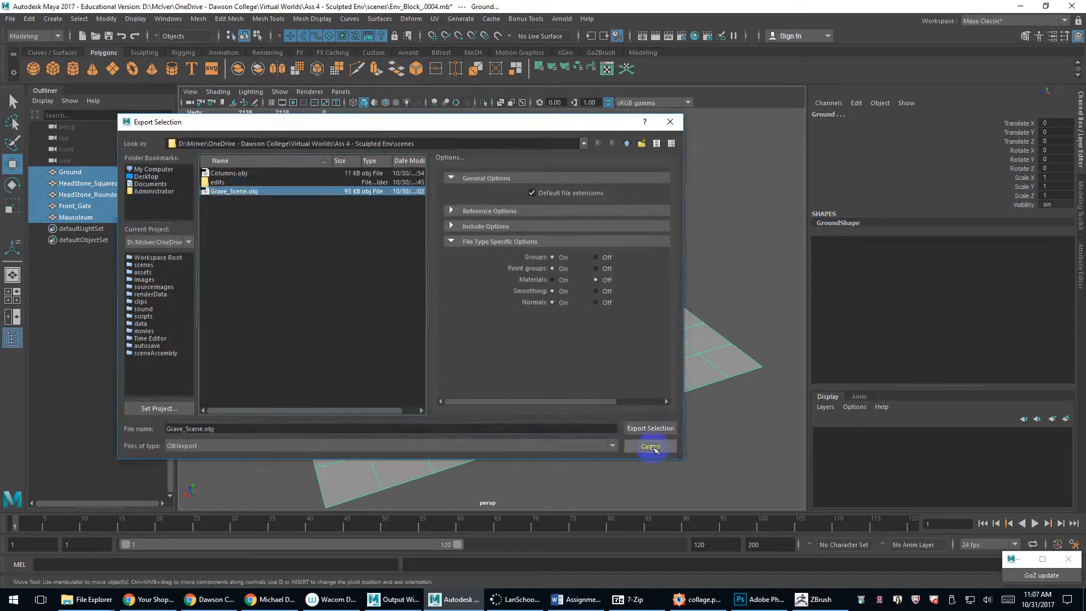
click(649, 446)
Switch to ZBrush and examine the Transpose Units preferences, including the unit name entry, without changing them.
click(814, 598)
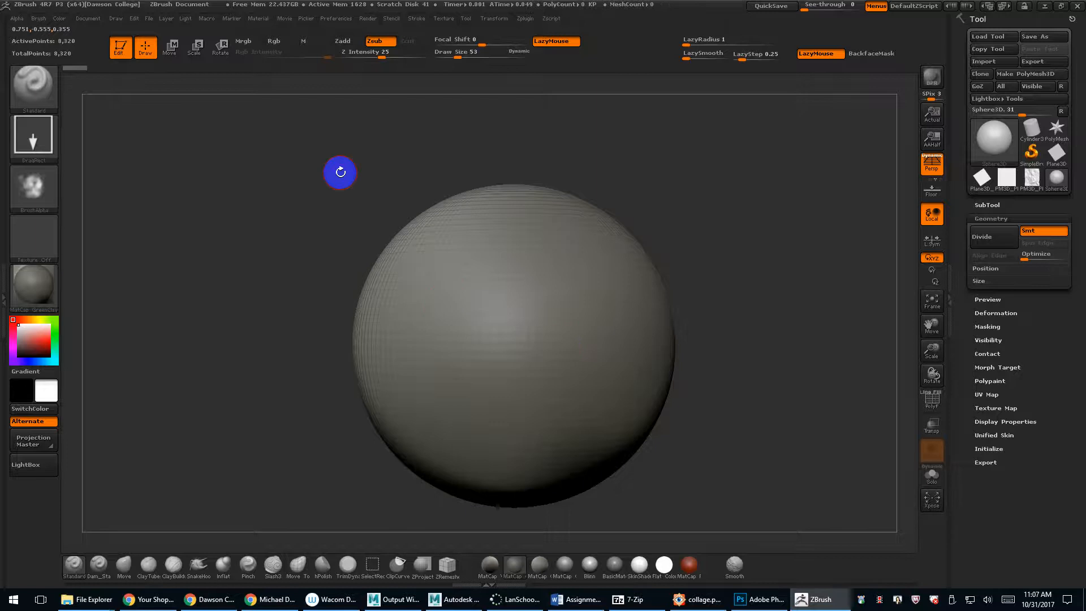
click(338, 20)
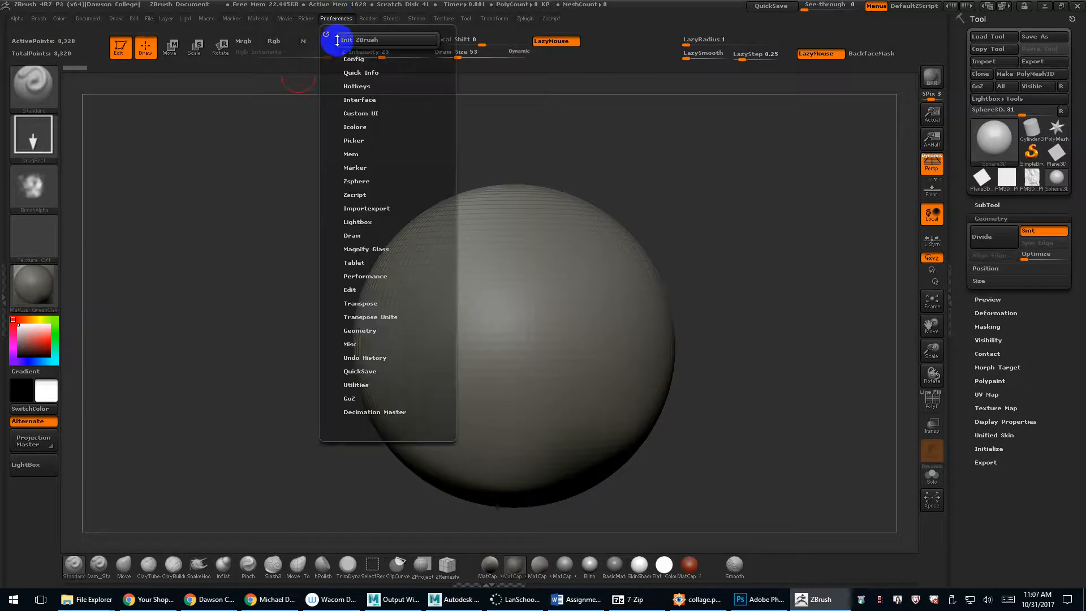
click(360, 317)
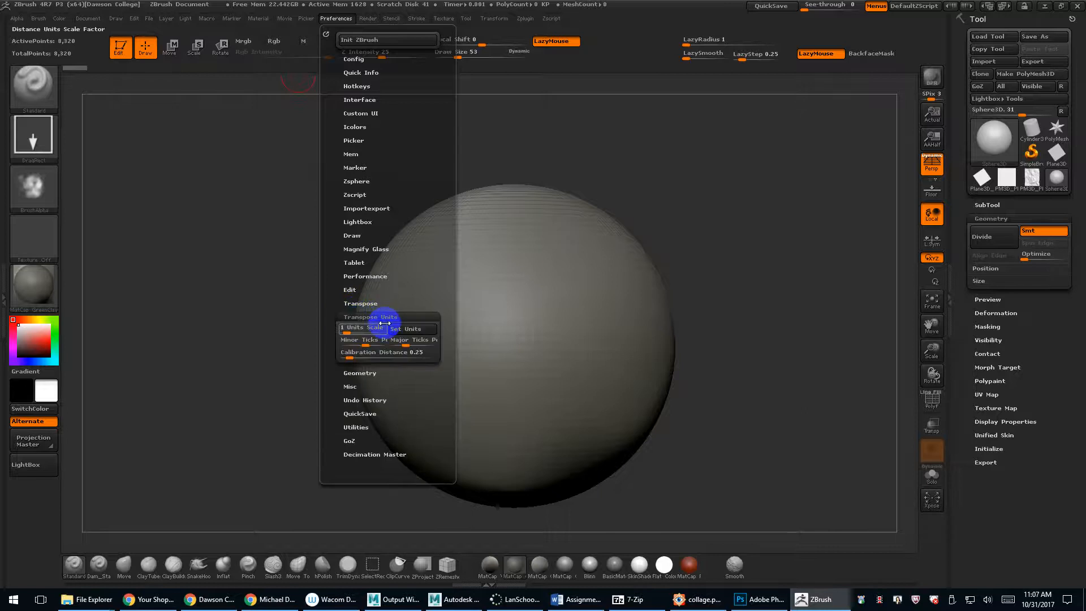
click(406, 329)
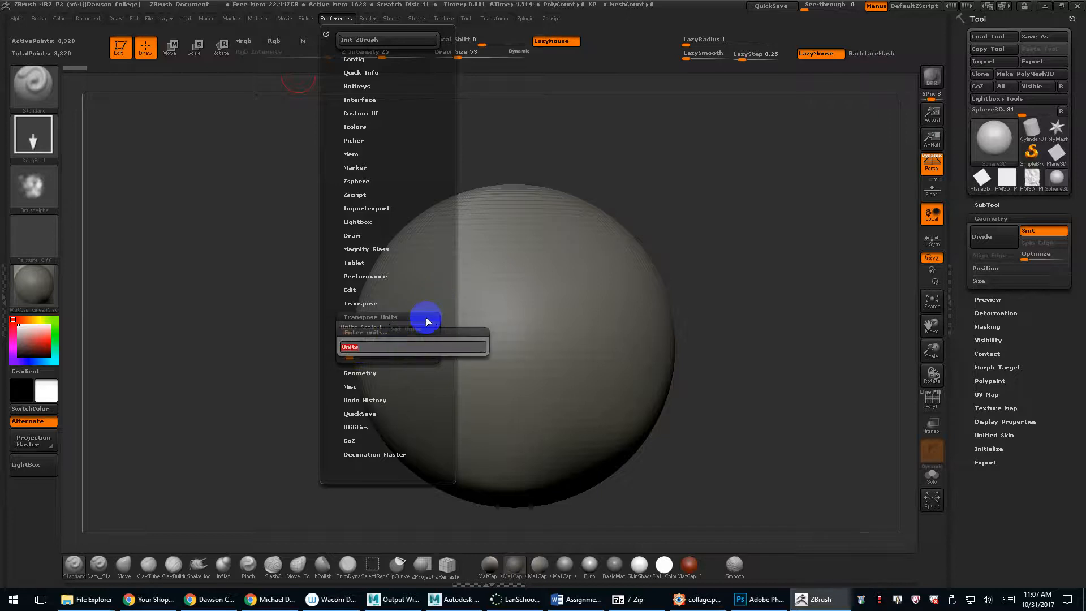
click(442, 310)
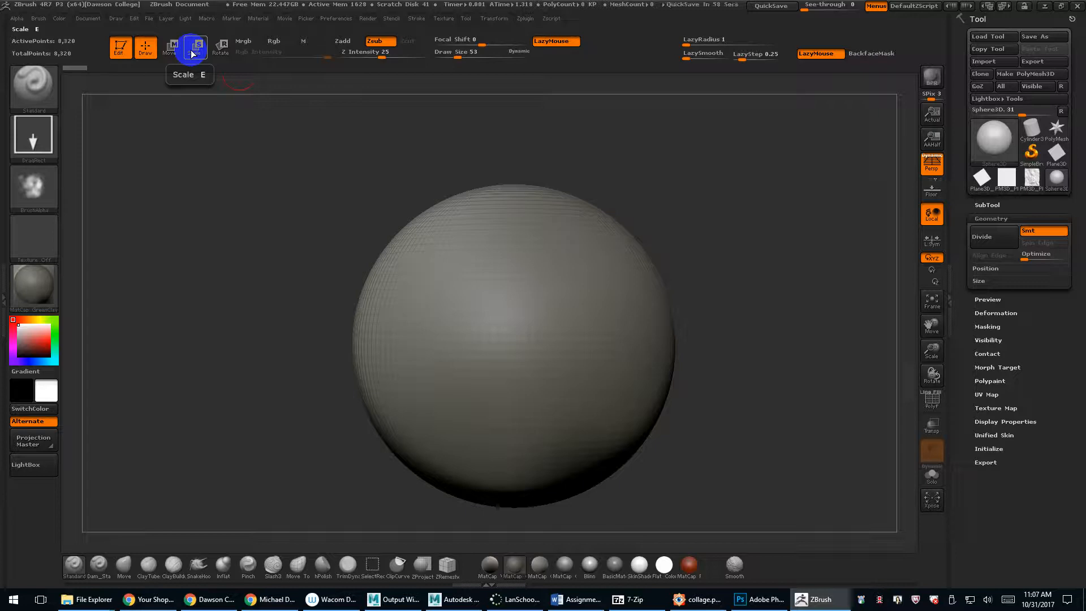
Look over the available 3D meshes and convert the current Sphere3D primitive to a PolyMesh3D.
click(981, 146)
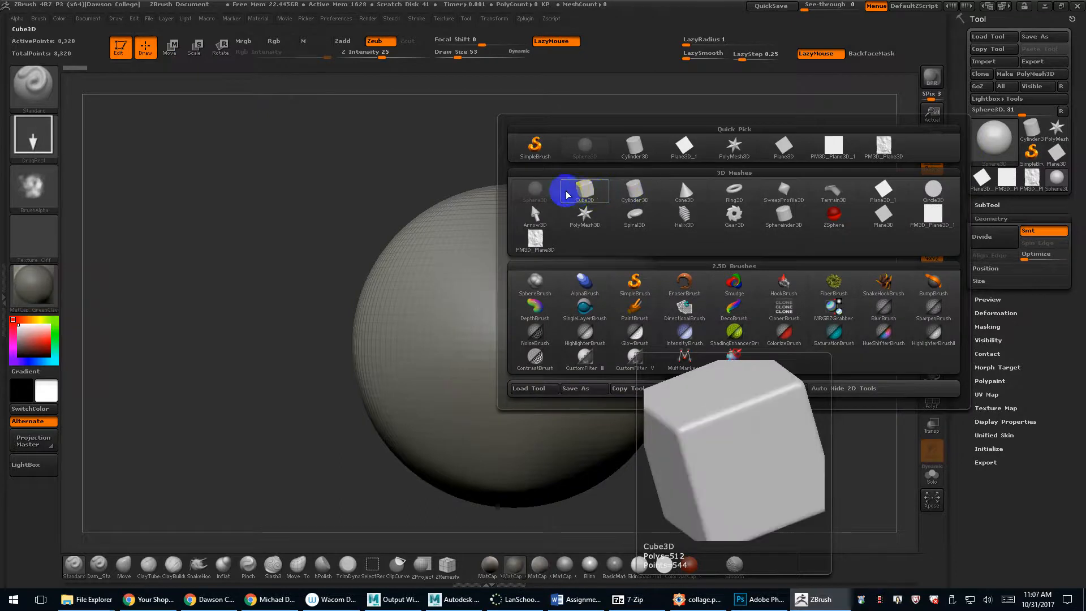
click(198, 50)
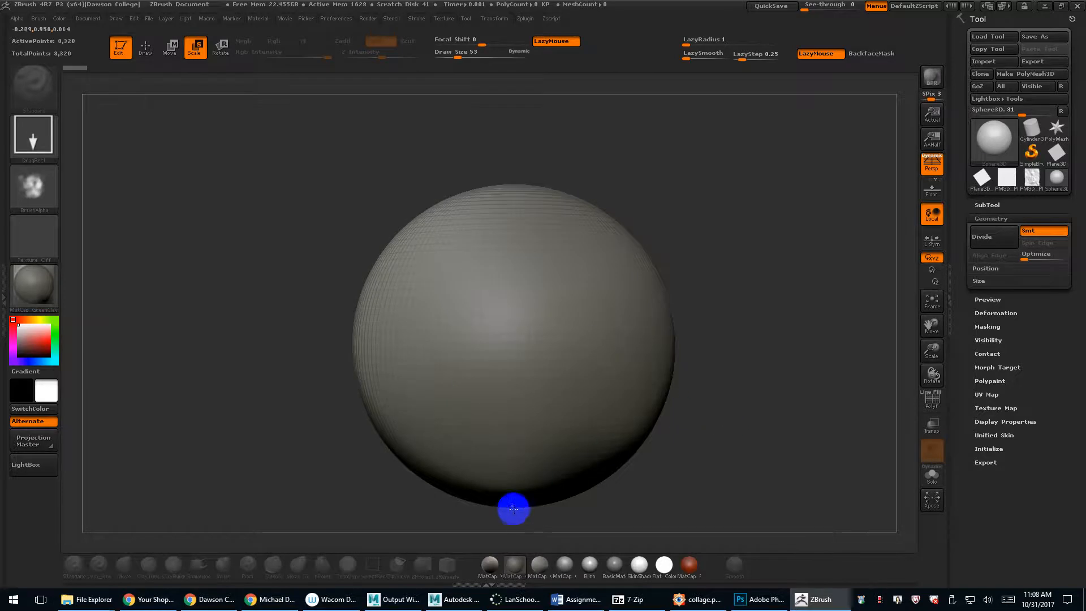
ctrl+right_drag(513, 507, 514, 460)
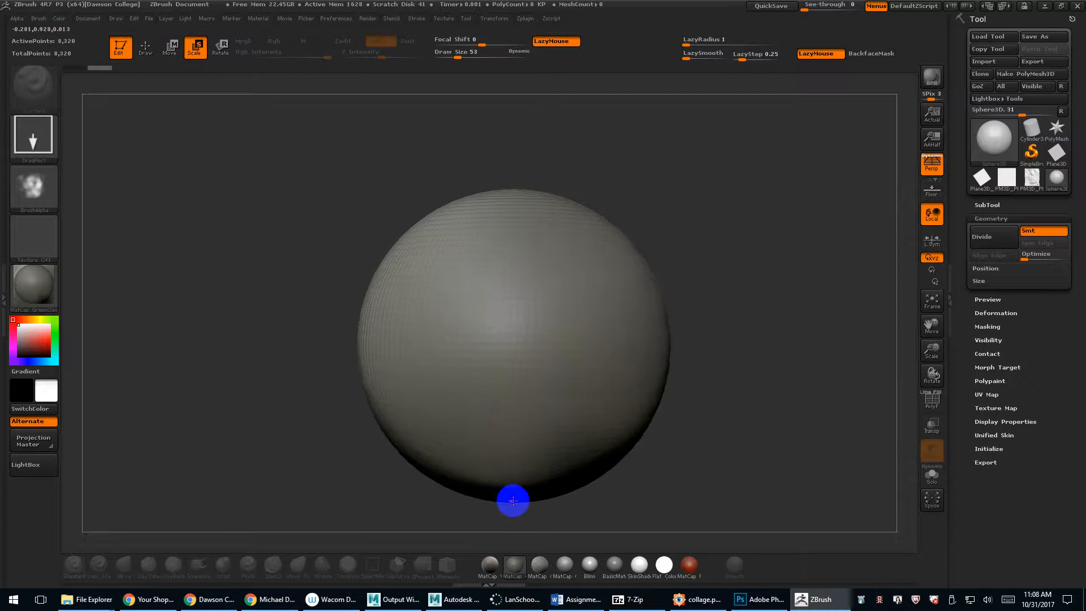
ctrl+right_drag(513, 501, 518, 439)
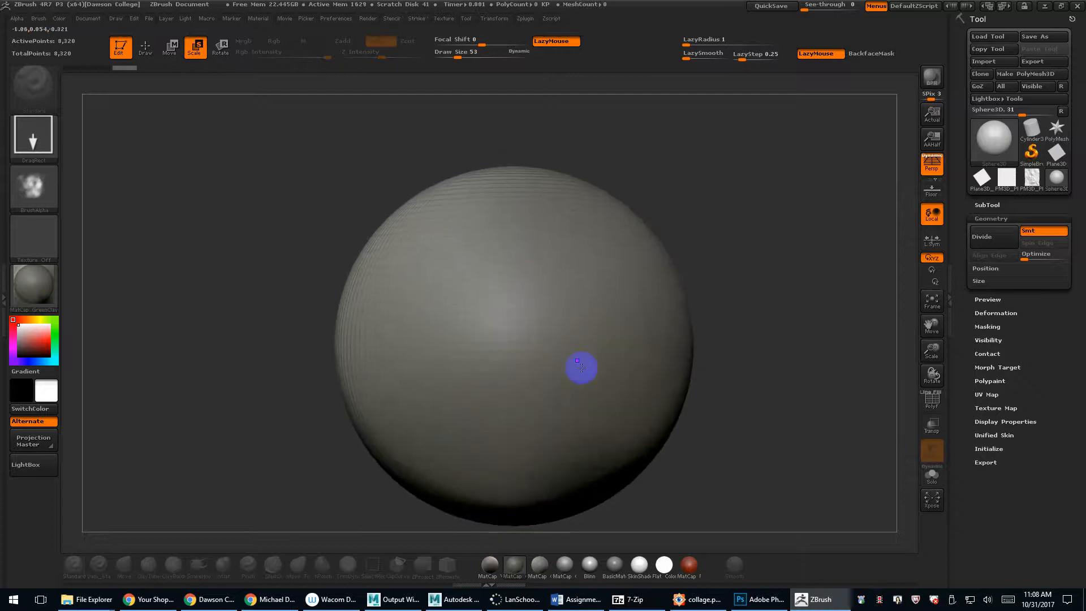
click(1014, 74)
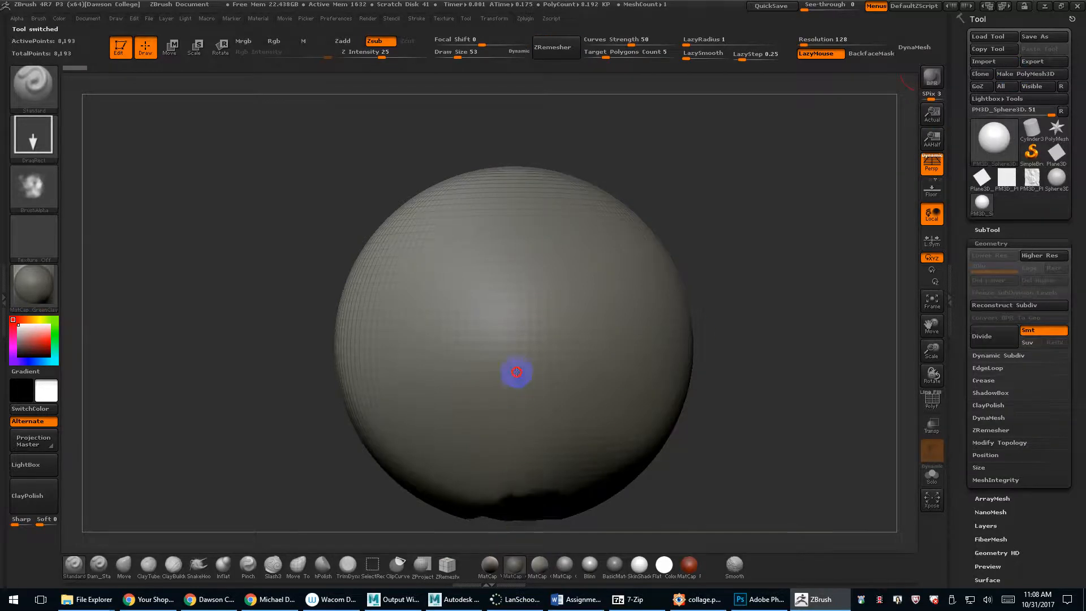
Measure the sphere's height from its lowest to its highest point with a transpose scale line, and return to Draw mode.
click(205, 52)
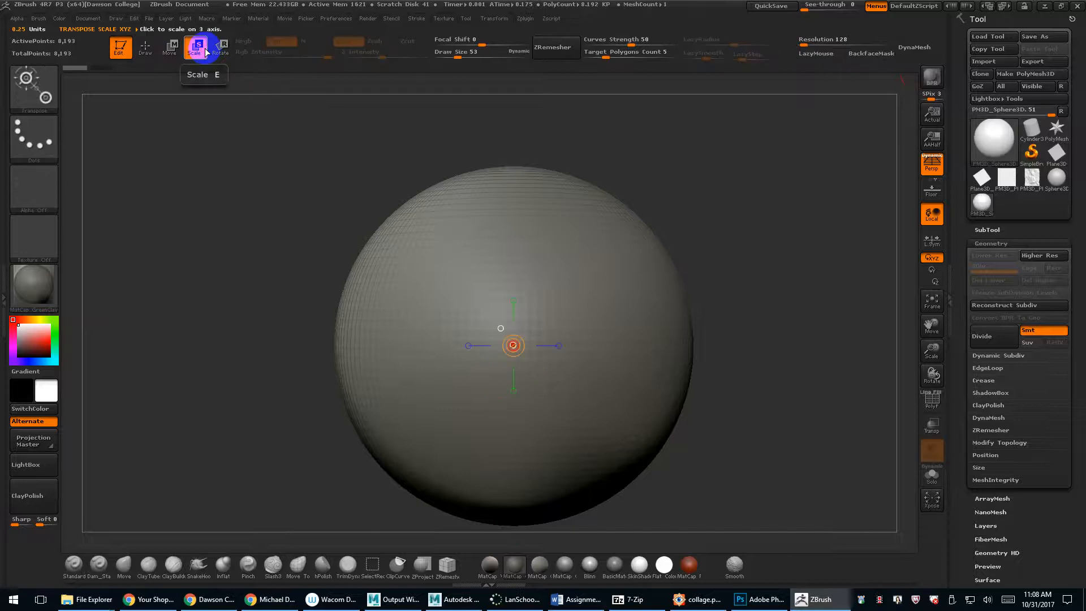
drag(511, 523, 521, 168)
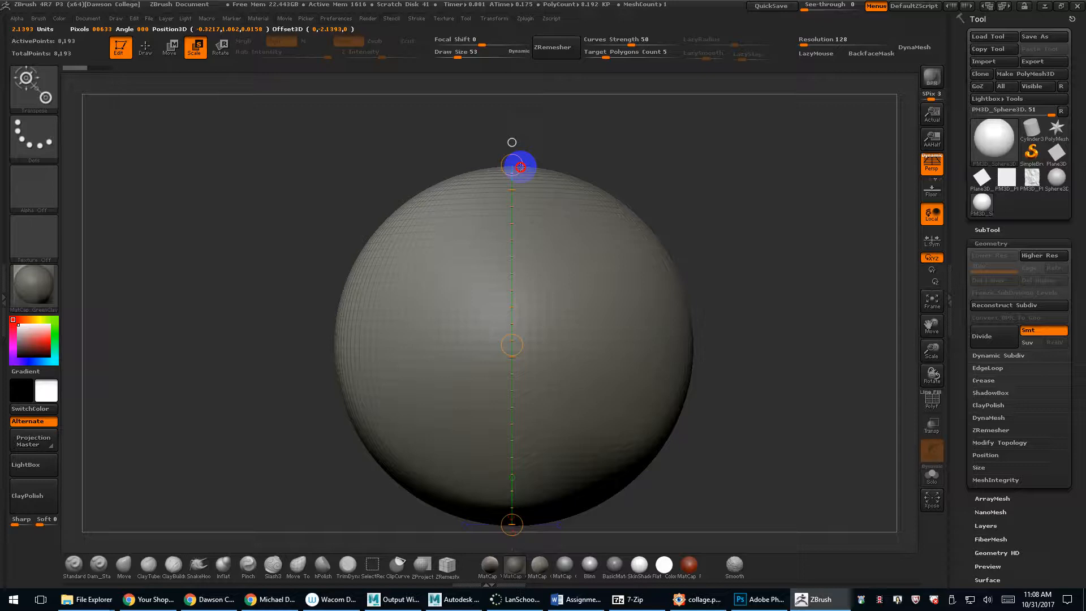
drag(520, 167, 520, 167)
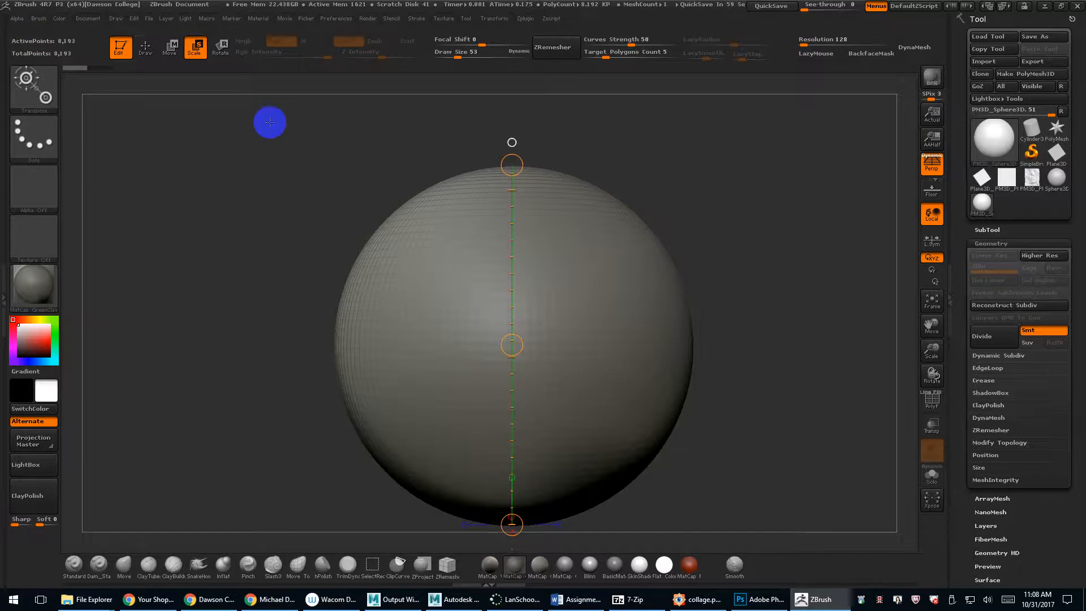
click(146, 53)
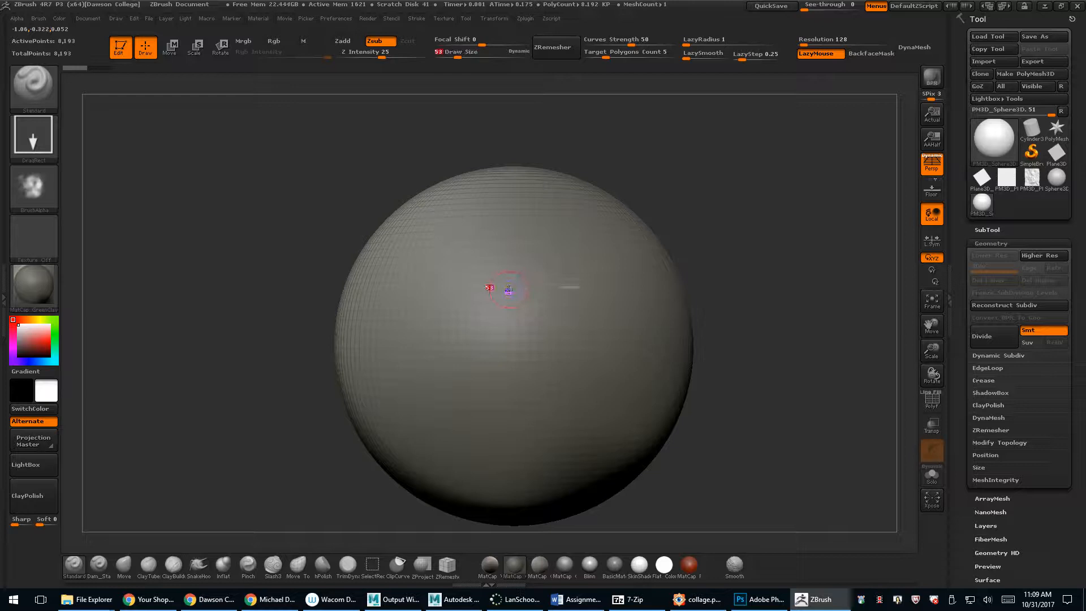
Raise the draw size to 1000 and set up the Standard brush with a Dots stroke, no alpha and Zadd.
key(s)
mouse_move(509, 297)
mouse_down()
mouse_move(584, 295)
mouse_move(616, 325)
mouse_move(593, 281)
mouse_move(438, 578)
mouse_up()
click(32, 192)
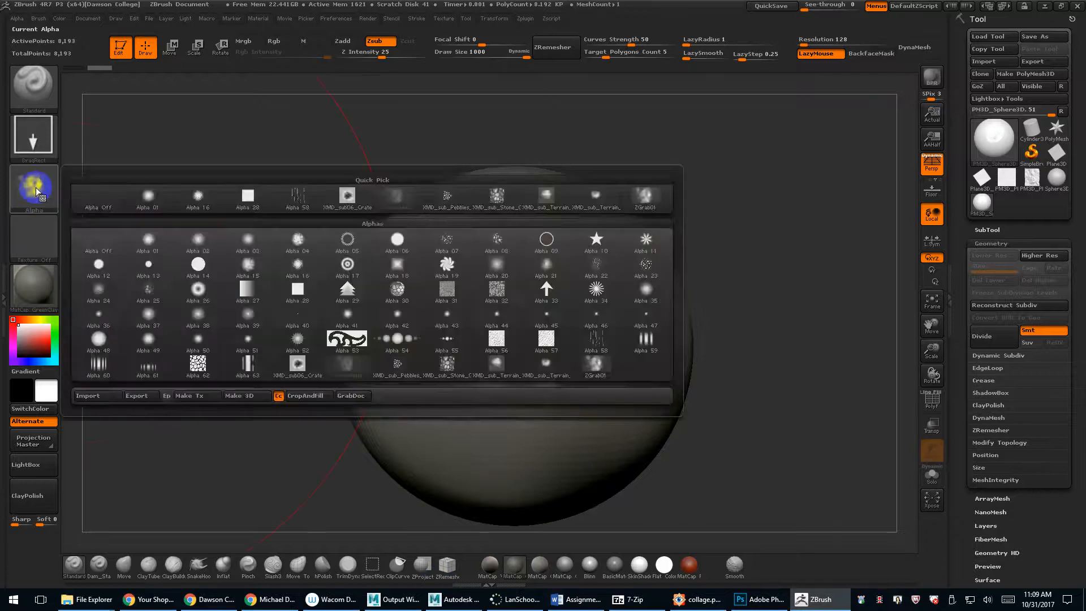
click(35, 87)
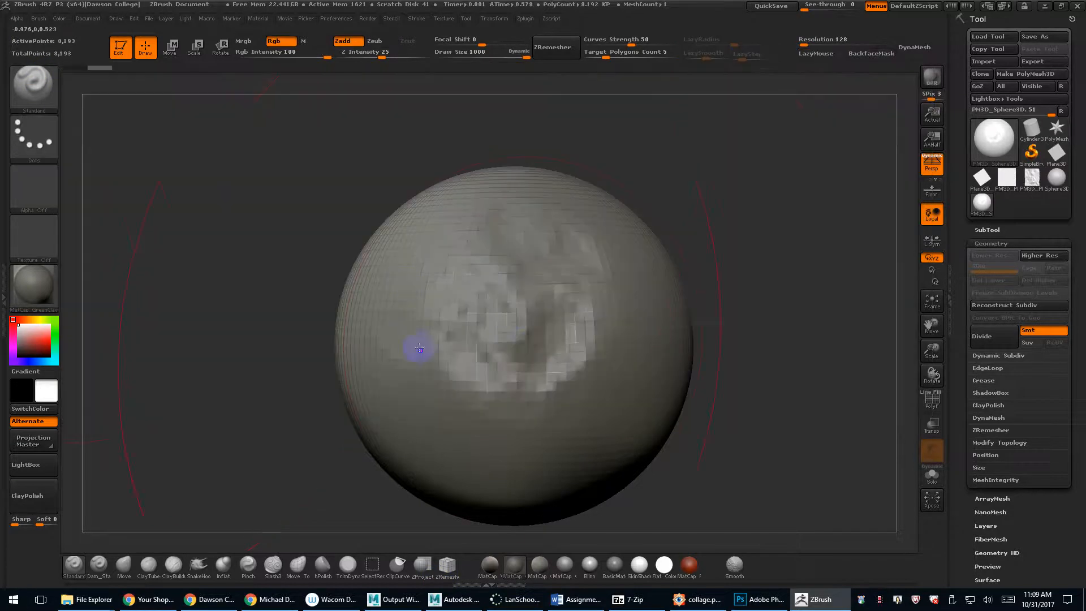
Try the Standard brush on the sphere at draw size 311 and undo all the test strokes.
key(s)
drag(520, 342, 480, 343)
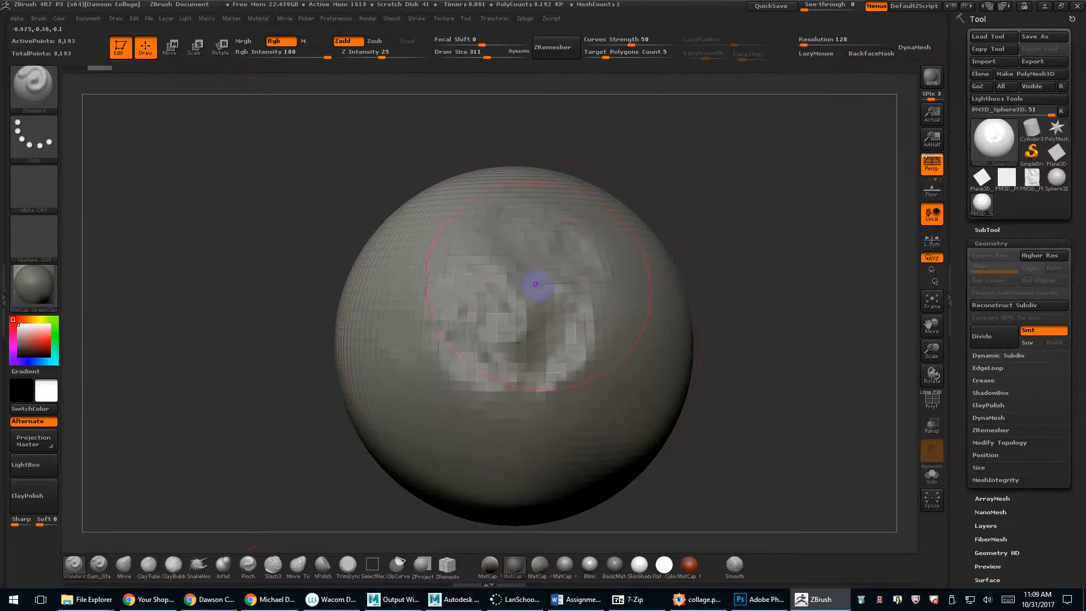
mouse_move(536, 286)
mouse_down()
mouse_move(497, 412)
mouse_move(557, 431)
mouse_up()
alt+drag(706, 399, 628, 363)
key(ctrl+z)
key(ctrl+z)
key(ctrl+z)
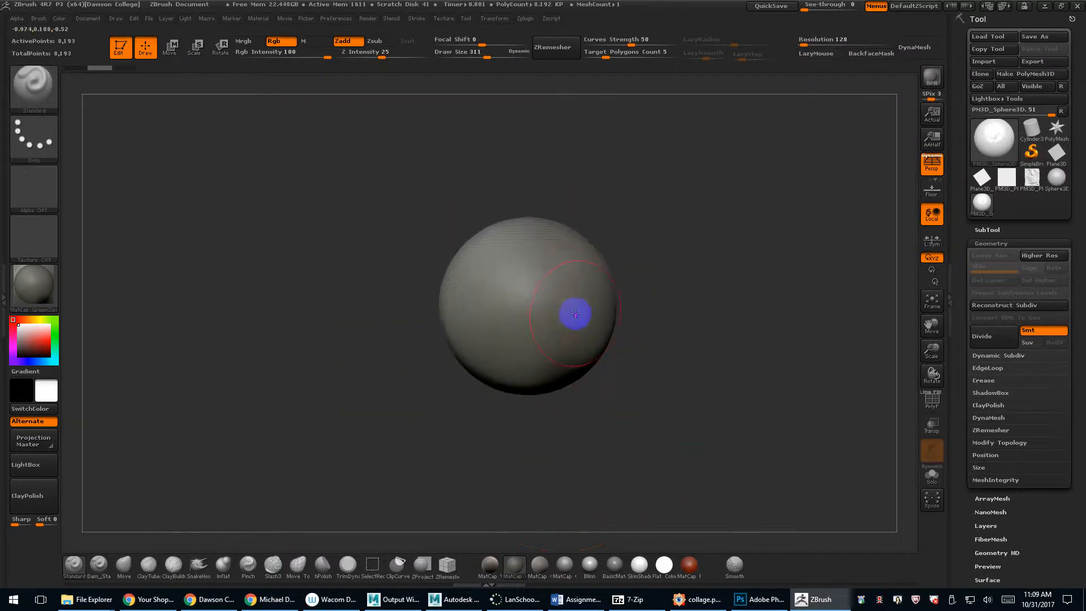
Reduce the brush's draw size to 93.
alt+drag(625, 314, 618, 351)
key(s)
drag(571, 301, 550, 301)
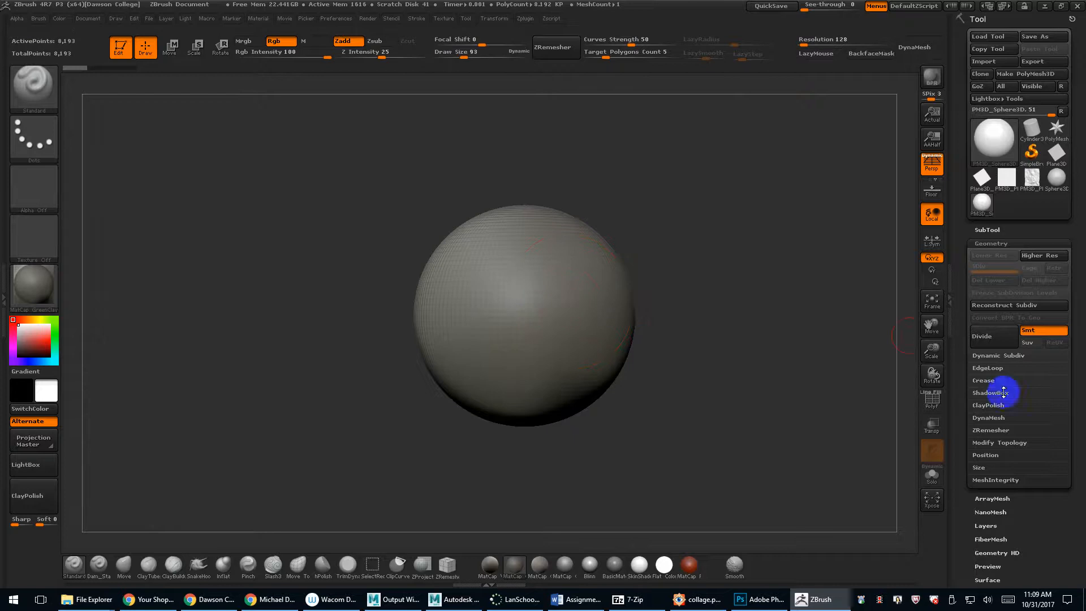
Enlarge the sphere twice with the Size deformation at its maximum and frame it in the view.
drag(960, 460, 957, 353)
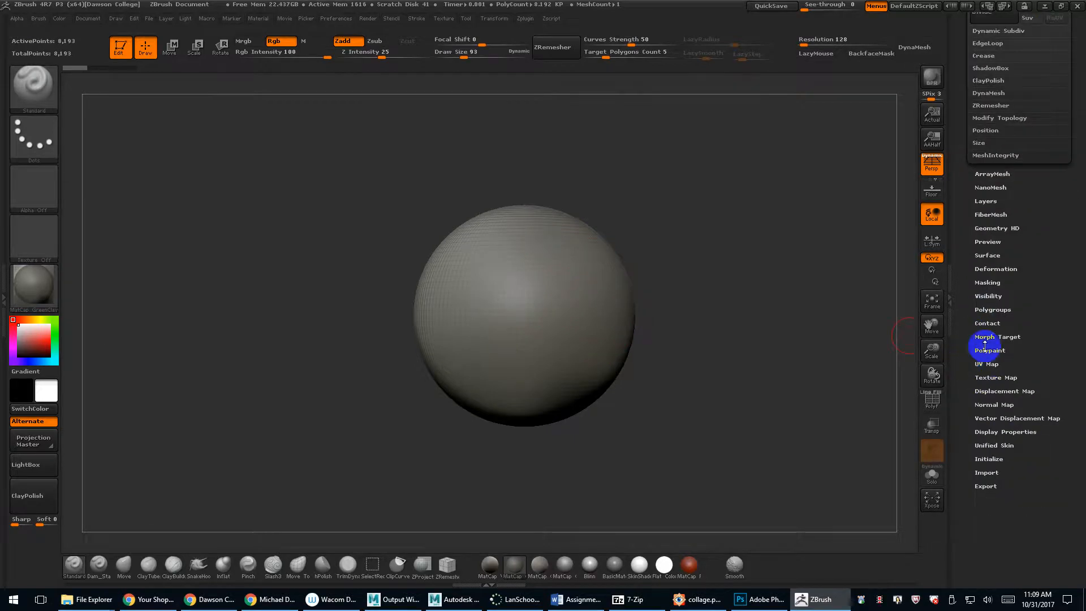
click(999, 268)
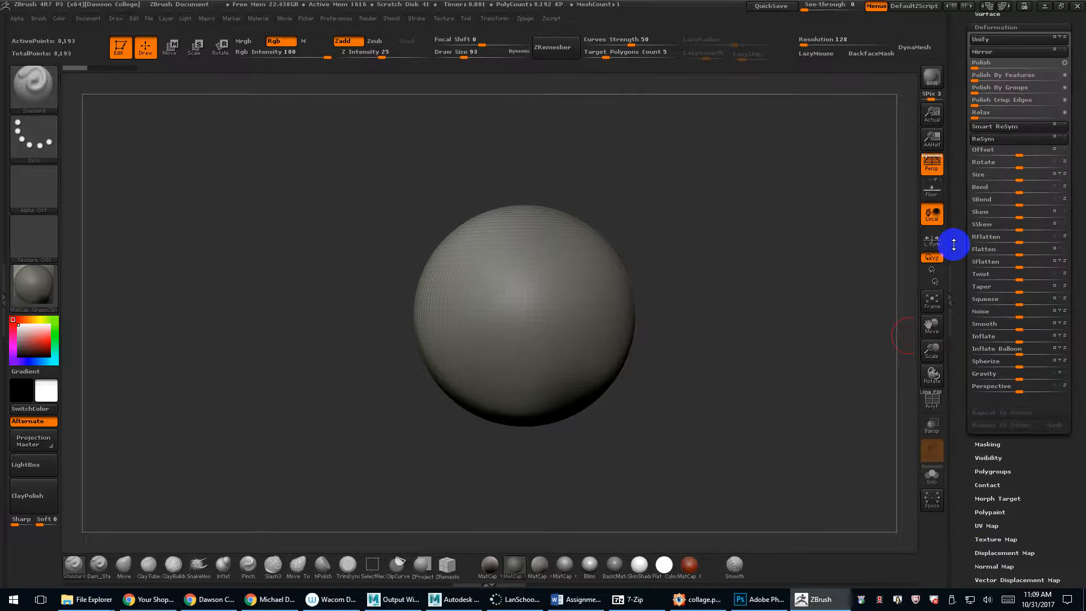
drag(1013, 283, 1073, 283)
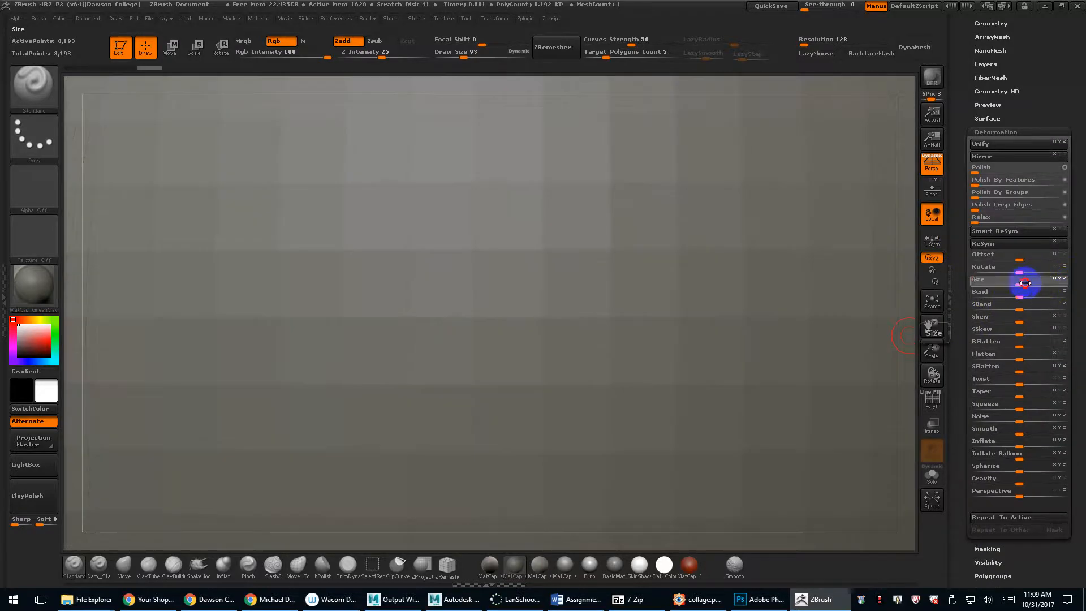
drag(1018, 282, 1069, 286)
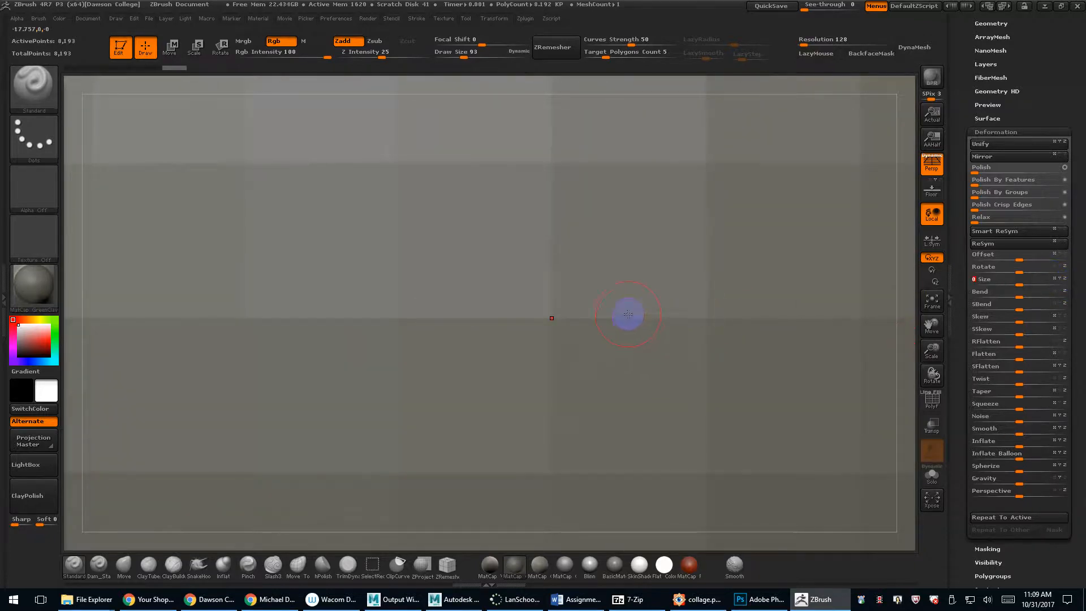
key(f)
Set the draw size to 1000, try sculpting strokes on the enlarged sphere, and undo them.
key(s)
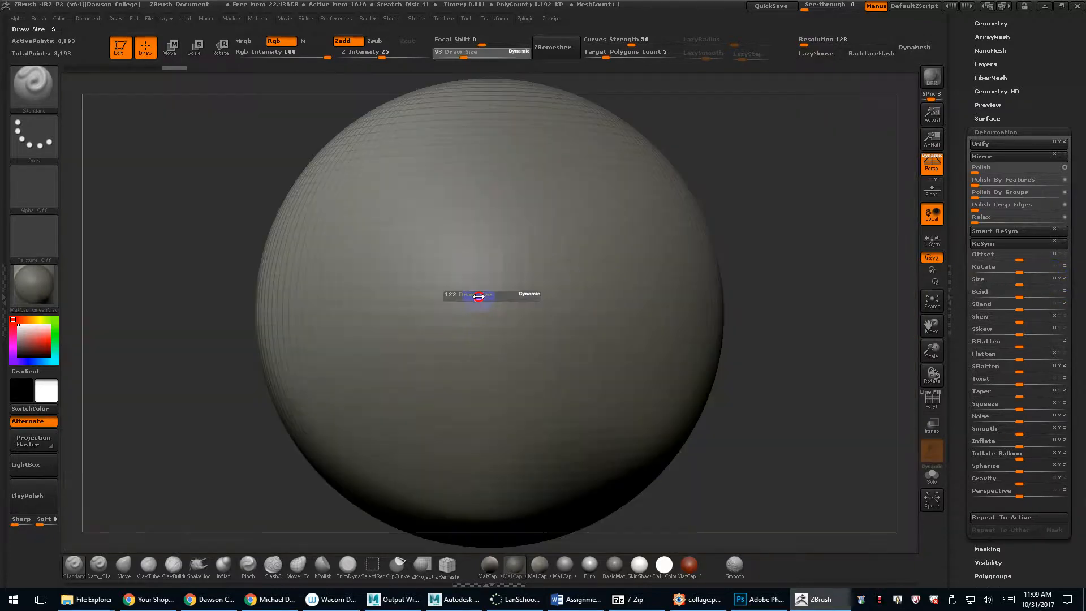
mouse_move(514, 298)
mouse_down()
mouse_move(537, 299)
mouse_move(485, 378)
mouse_move(594, 392)
mouse_up()
key(ctrl+z)
drag(453, 309, 577, 347)
key(ctrl+z)
key(ctrl+z)
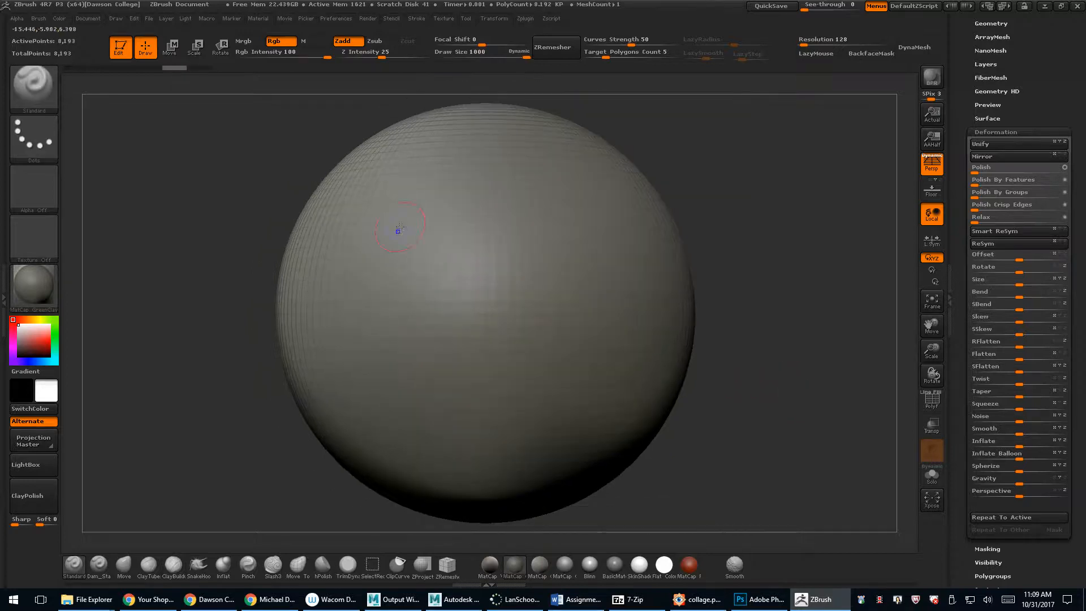
Measure the enlarged sphere's full height with a vertical transpose line and return to Draw mode.
click(194, 47)
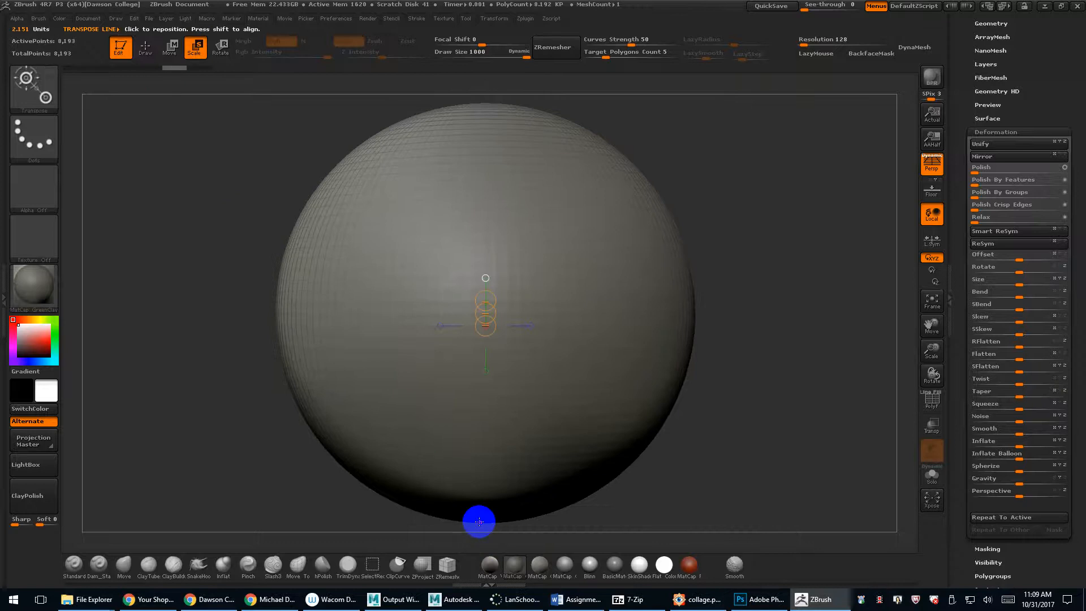
shift+drag(483, 522, 517, 102)
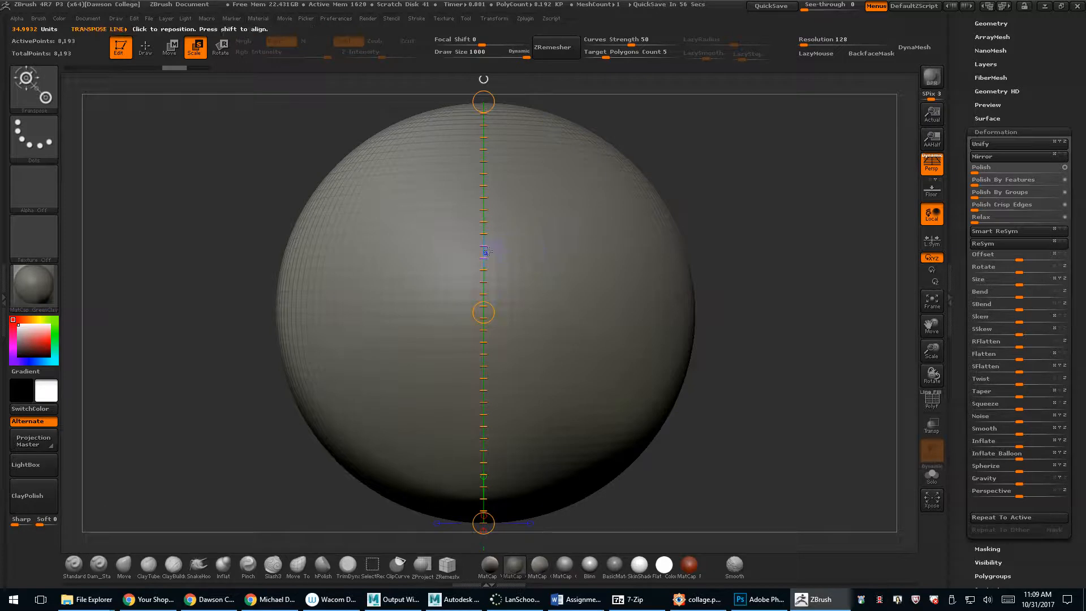
key(q)
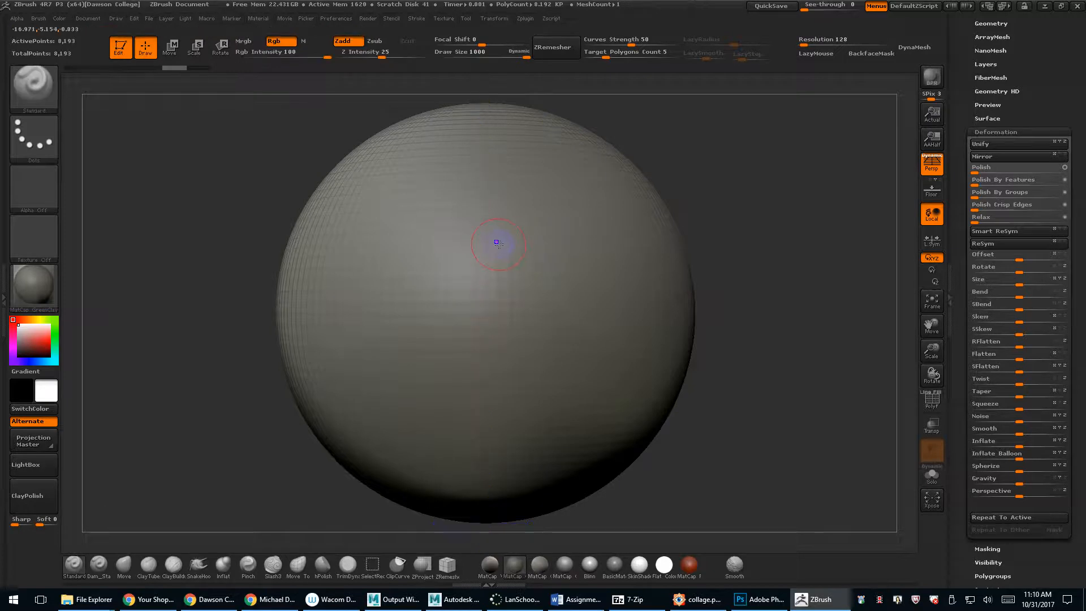
Try a diagonal Standard brush stroke across the enlarged sphere and undo it.
key(s)
mouse_move(603, 225)
mouse_down()
mouse_move(565, 223)
mouse_move(434, 355)
mouse_up()
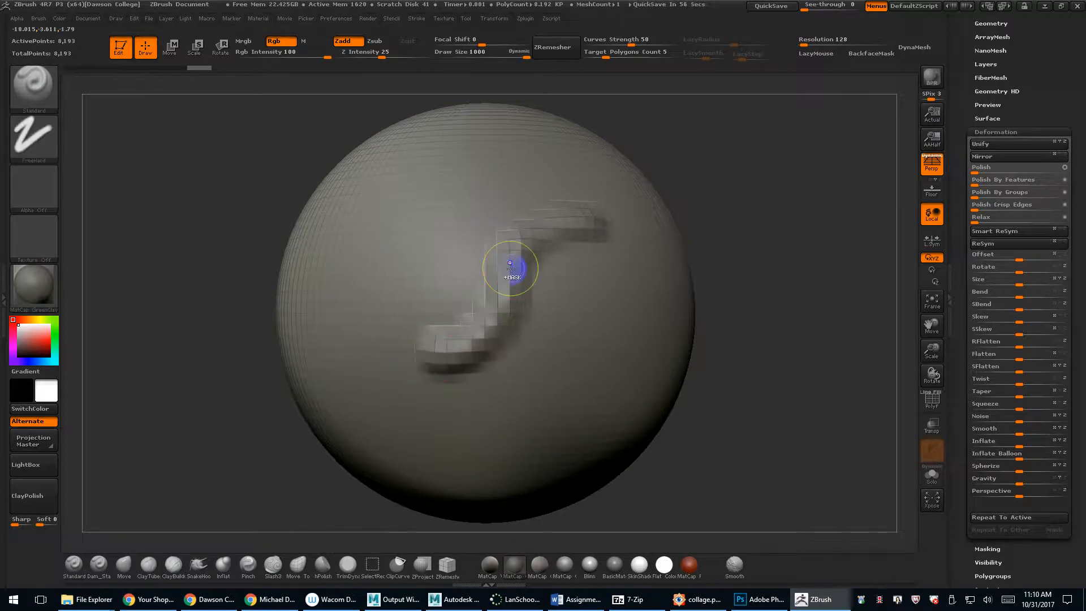
key(ctrl+z)
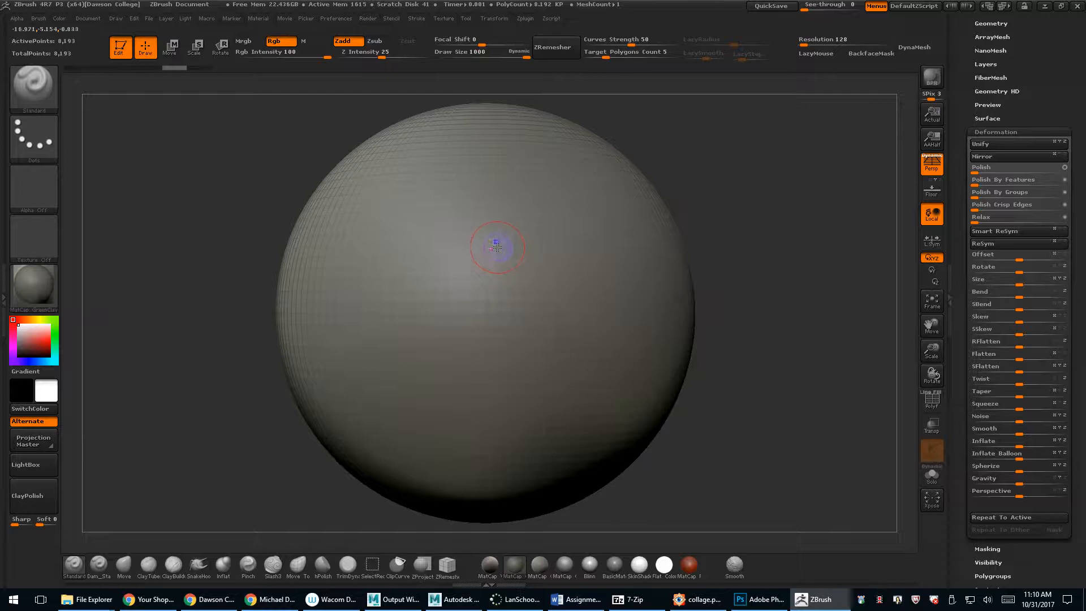
Try sculpting and smoothing on a subdivided version of the sphere at draw size 1000, and undo back to the original mesh.
key(s)
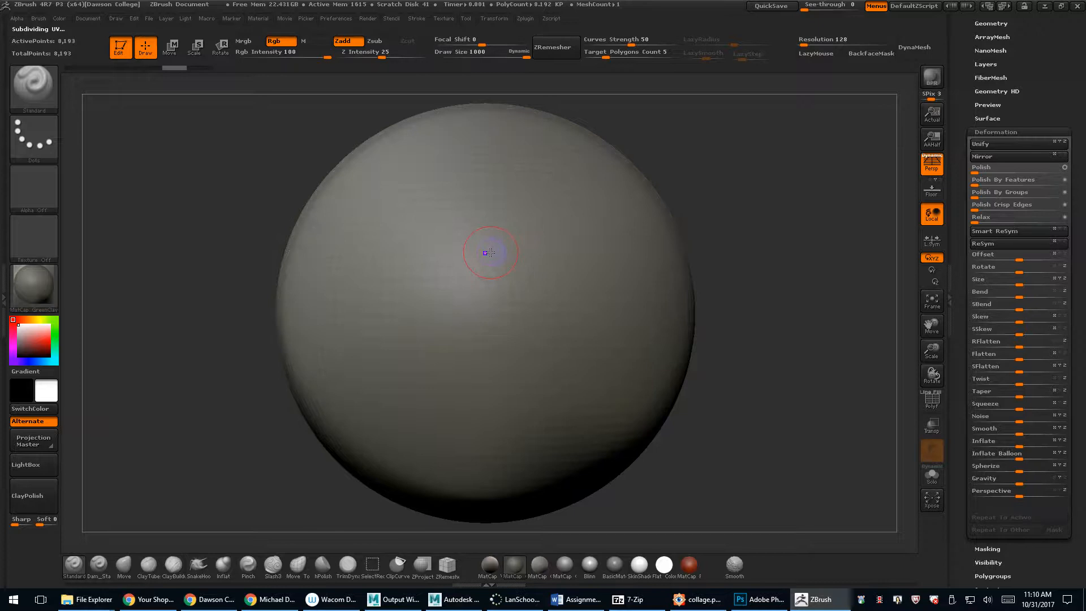
click(521, 54)
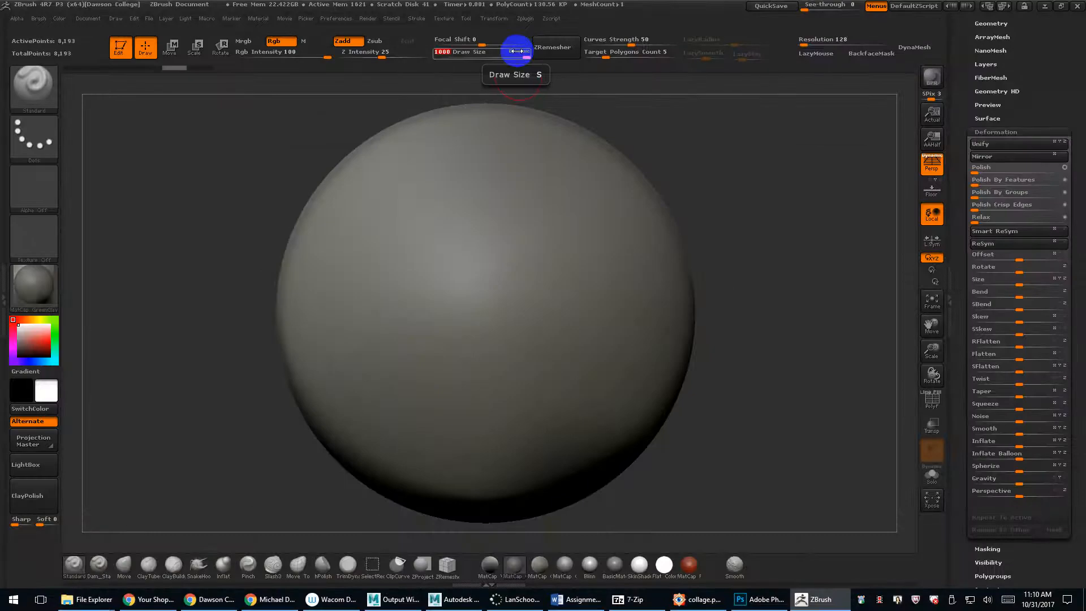
key(s)
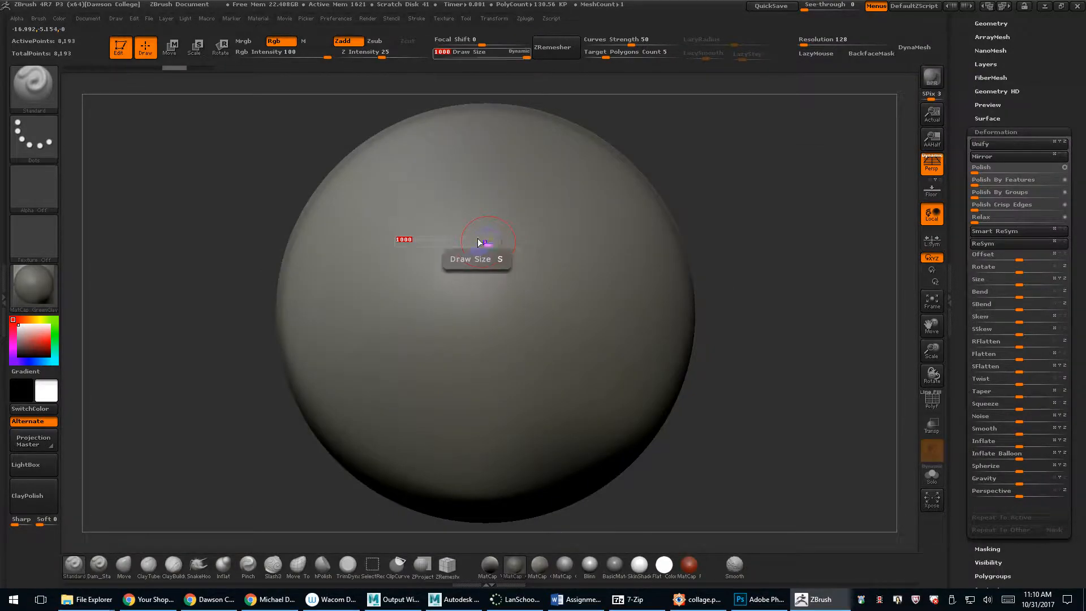
click(477, 241)
key(s)
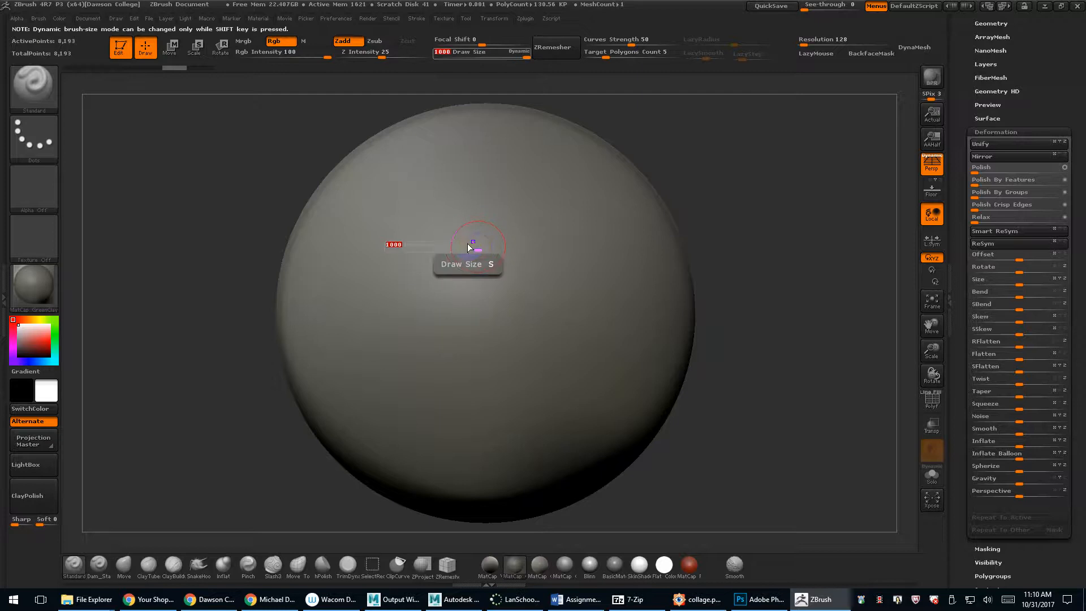
mouse_move(449, 259)
mouse_down()
mouse_move(557, 310)
mouse_move(535, 295)
mouse_up()
drag(751, 342, 765, 343)
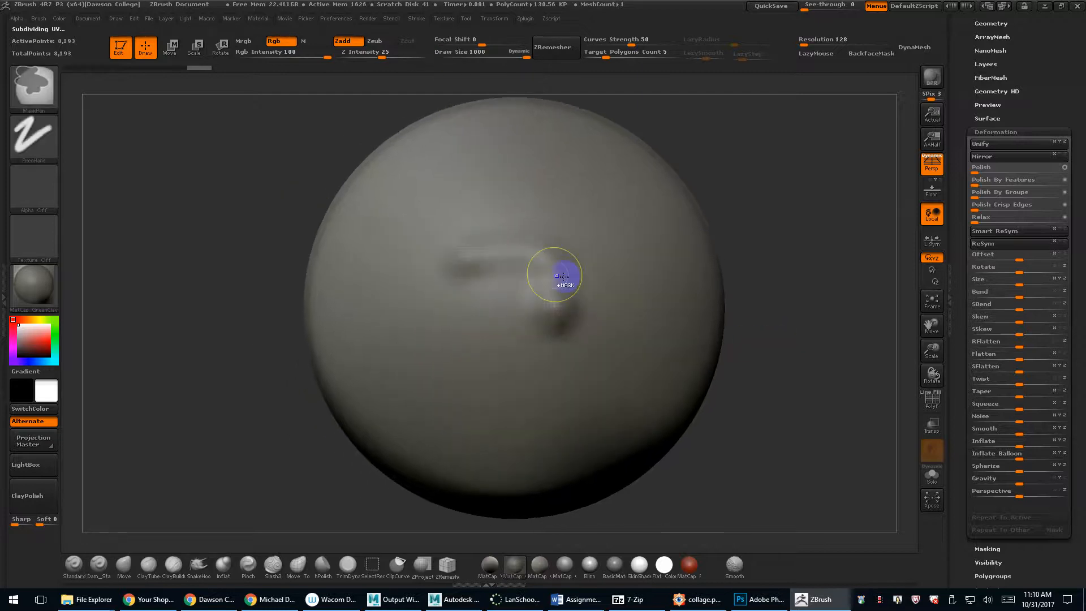
key(ctrl+z)
key(ctrl+z)
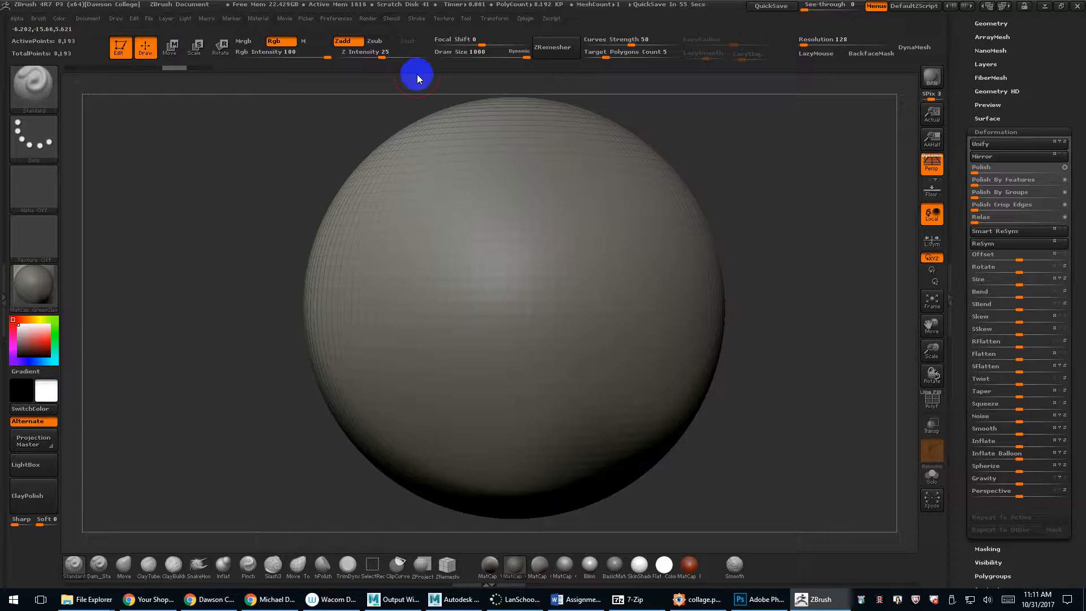
In the Draw preferences, set Max Brush Size to 5000 and raise Dynamic Brush Scale to its maximum.
click(350, 19)
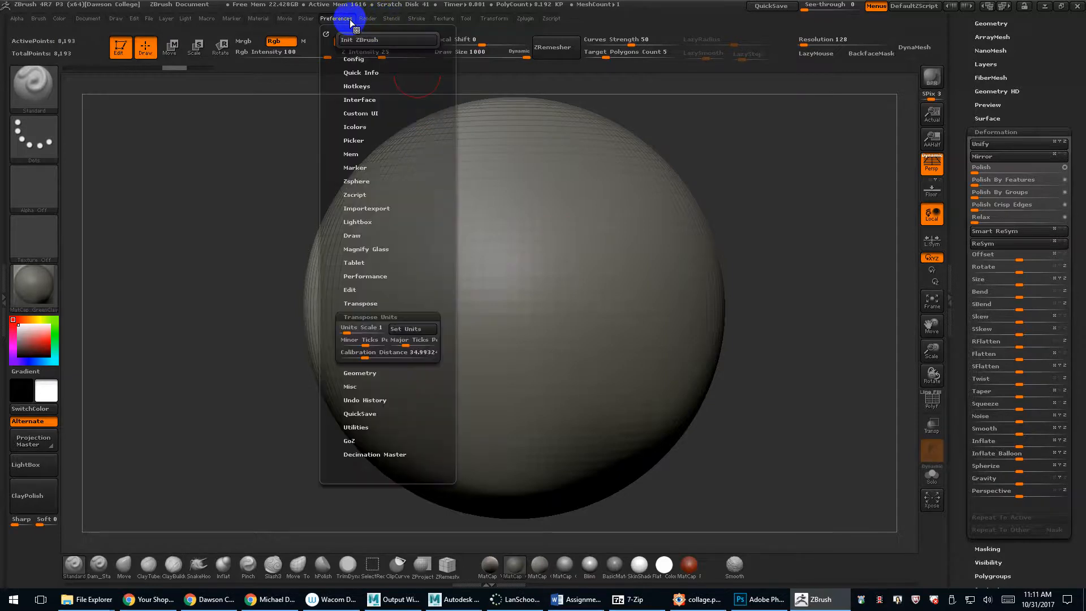
click(374, 316)
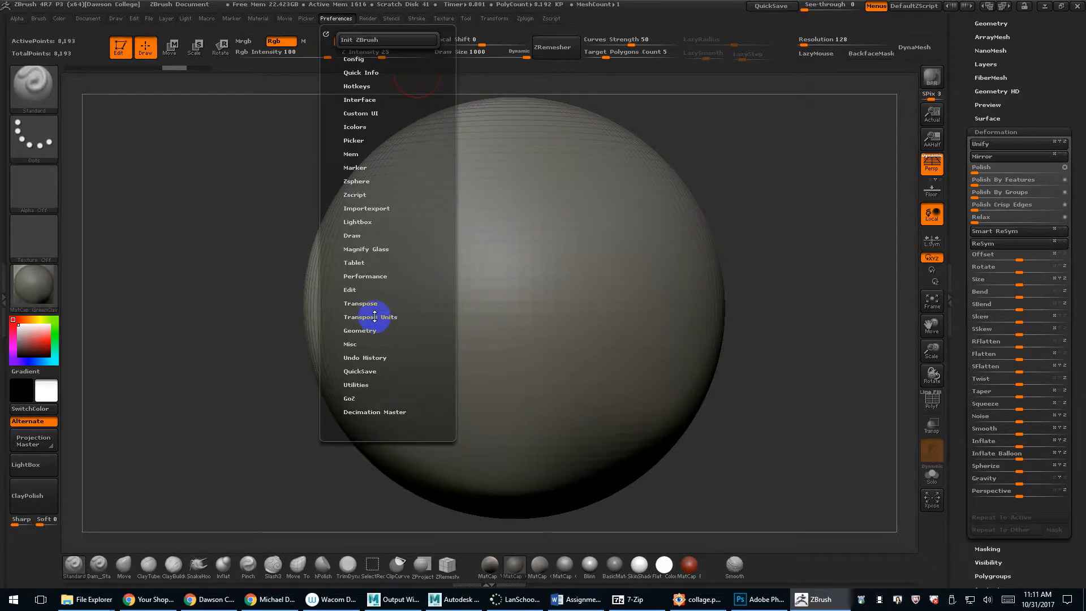
click(358, 235)
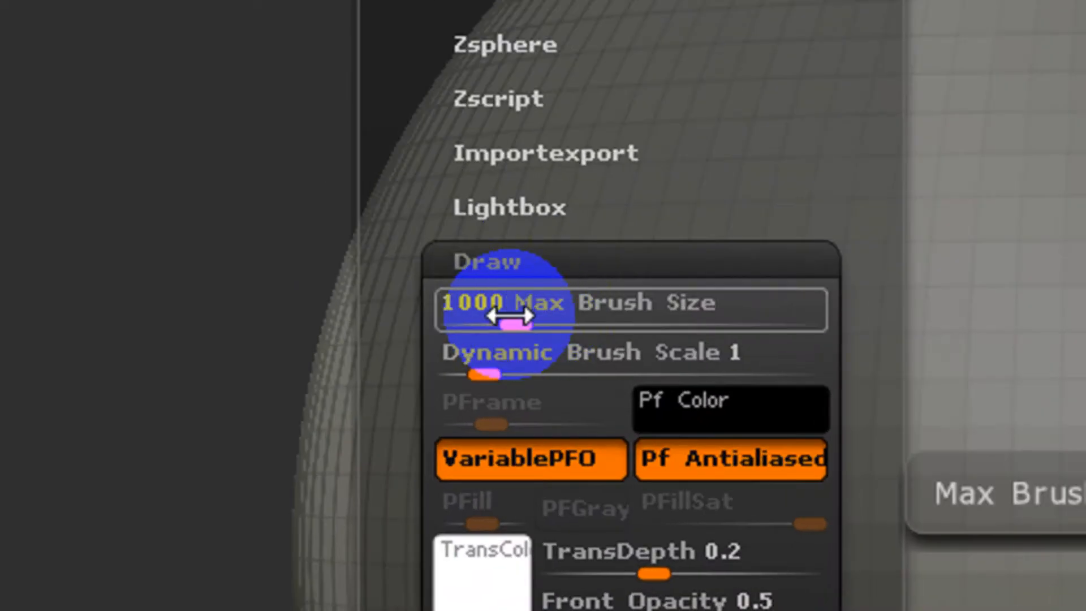
drag(356, 248, 373, 250)
mouse_move(570, 321)
mouse_down()
mouse_move(828, 322)
mouse_move(815, 322)
mouse_up()
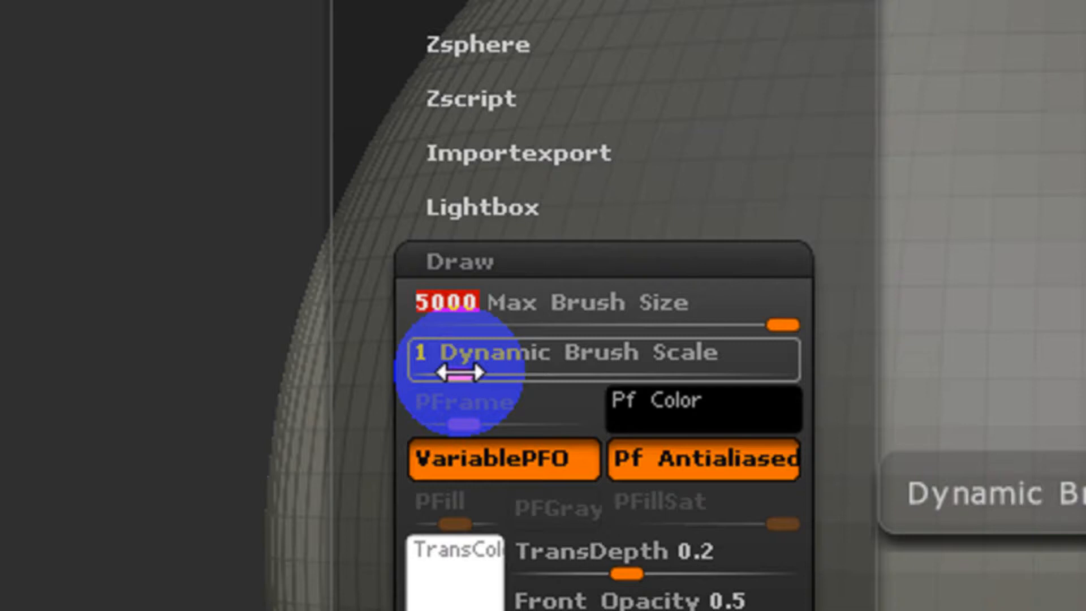
drag(459, 372, 834, 377)
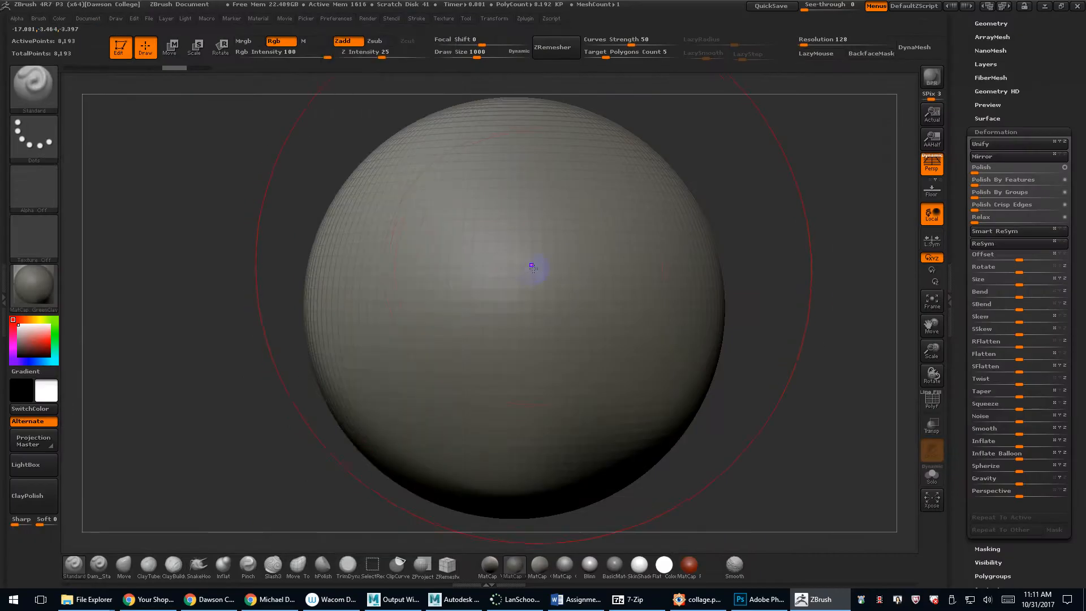
Set the draw size to 73, try several sculpting strokes on the sphere, and undo them.
key(s)
key(s)
mouse_move(524, 271)
mouse_down()
mouse_move(498, 270)
mouse_move(533, 274)
mouse_move(533, 305)
mouse_up()
key(ctrl+z)
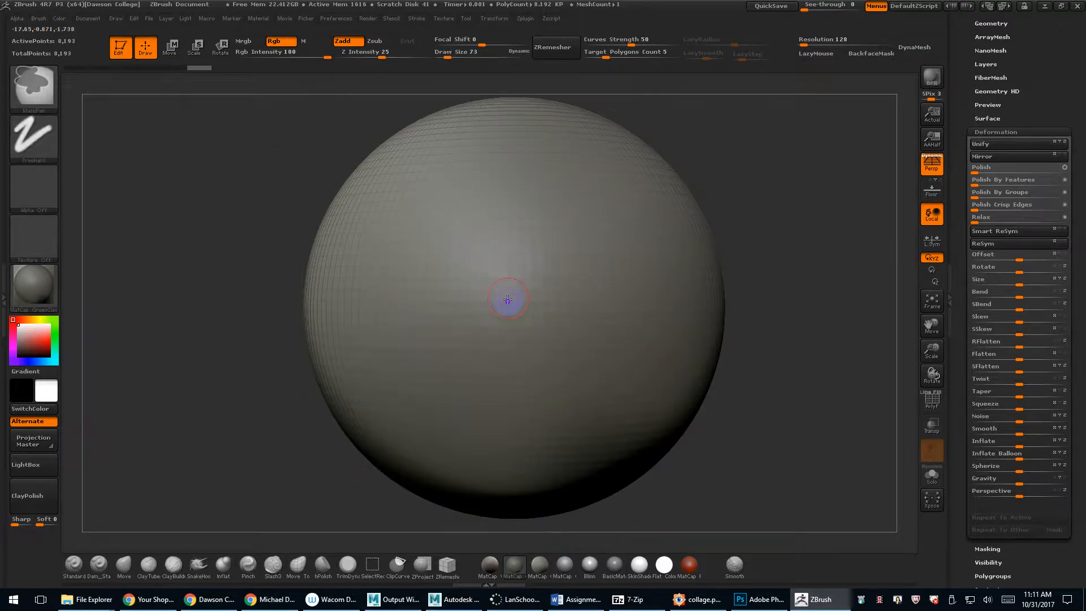
drag(500, 261, 557, 375)
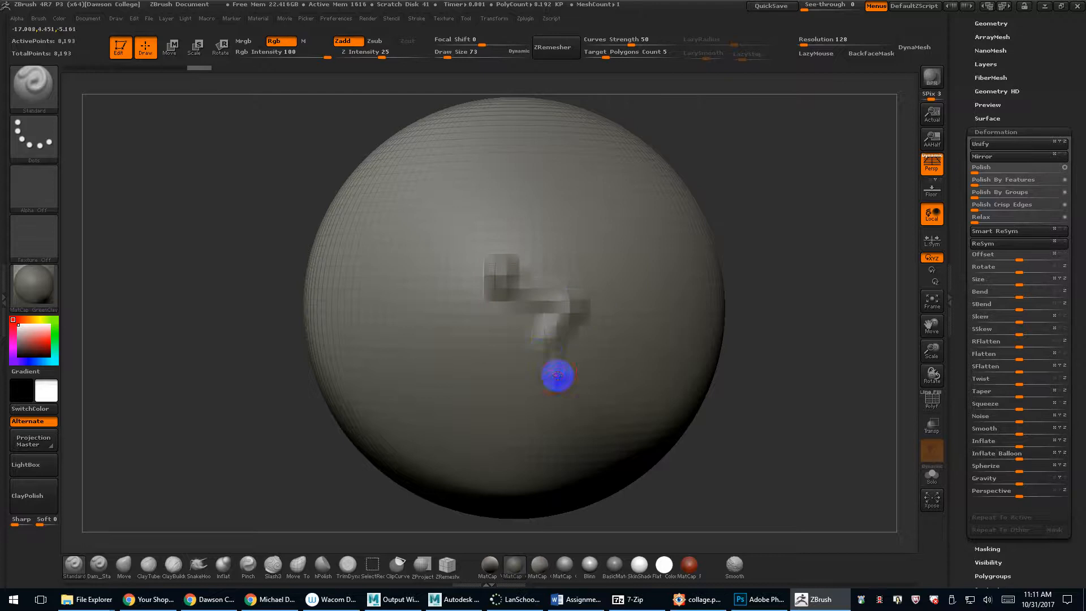
key(ctrl+z)
mouse_move(487, 302)
mouse_down()
mouse_move(546, 328)
mouse_move(575, 389)
mouse_up()
key(ctrl+z)
Set the brush's draw size to 954.
key(s)
click(521, 292)
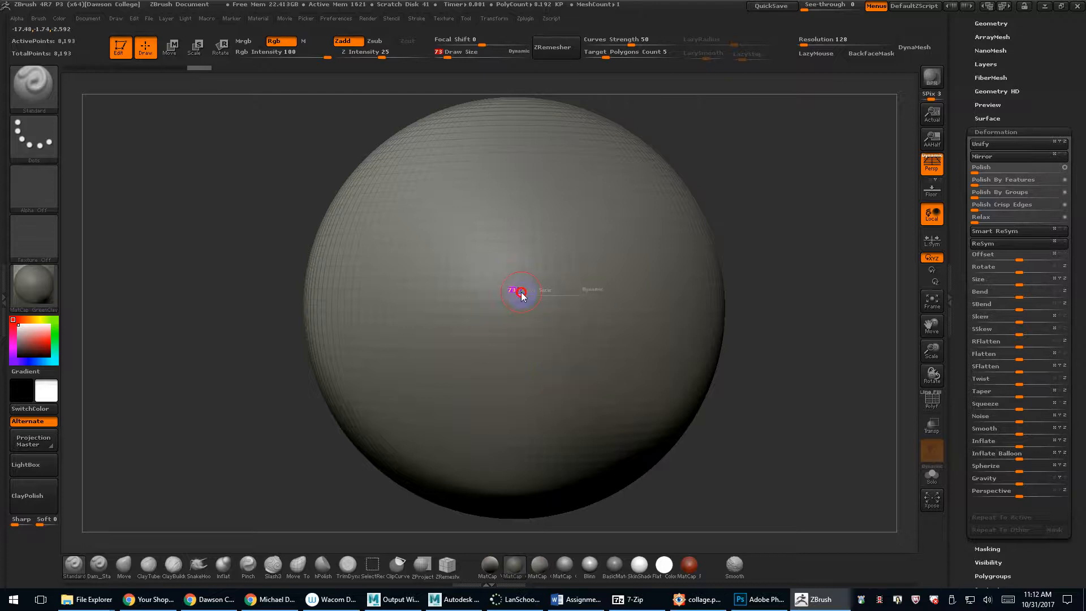
drag(521, 292, 601, 294)
alt+drag(838, 373, 705, 266)
key(s)
drag(531, 310, 489, 310)
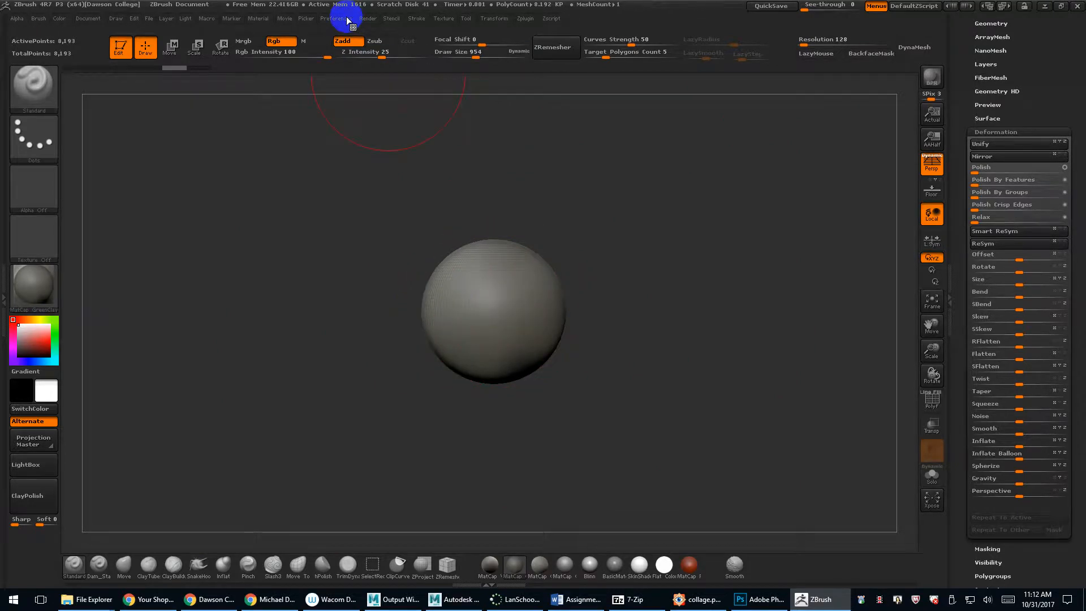
Revisit the Draw preferences and shrink the sphere slightly with the Size deformation.
click(347, 19)
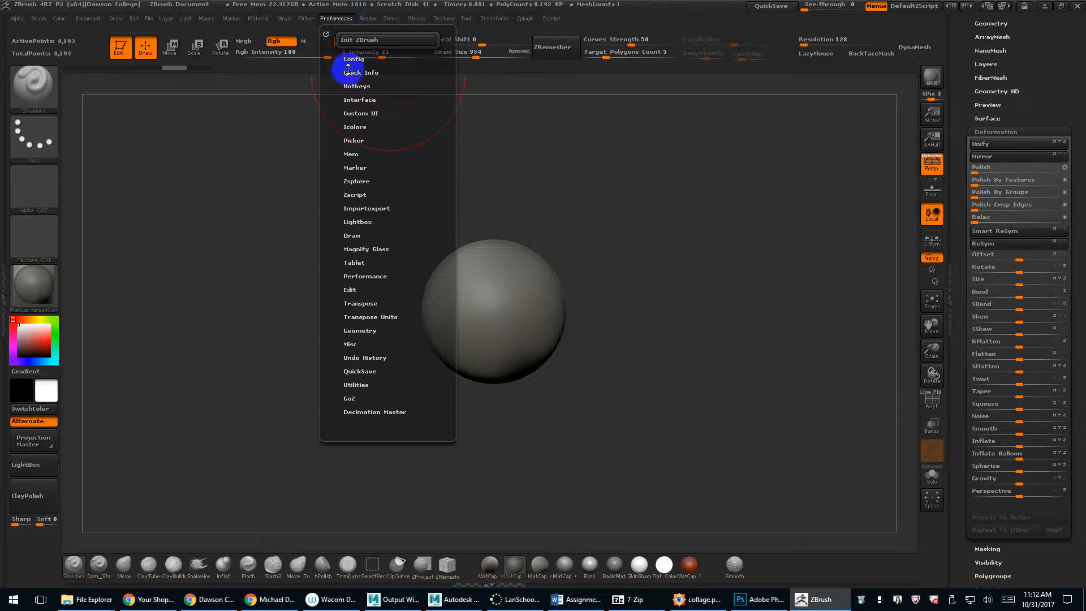
click(358, 235)
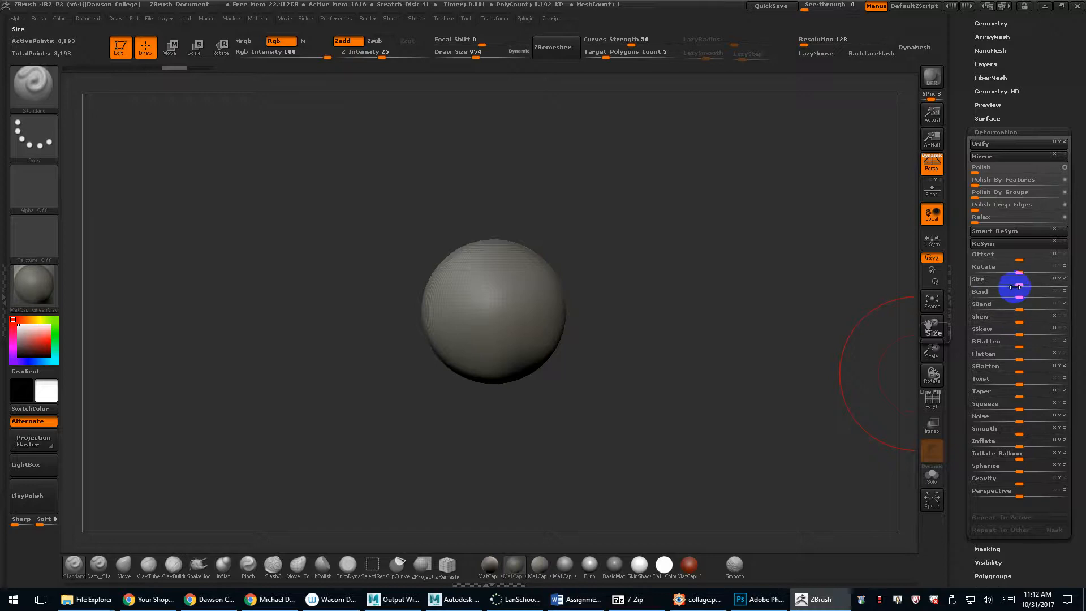
mouse_move(1016, 286)
mouse_down()
mouse_move(940, 286)
mouse_move(1016, 286)
mouse_up()
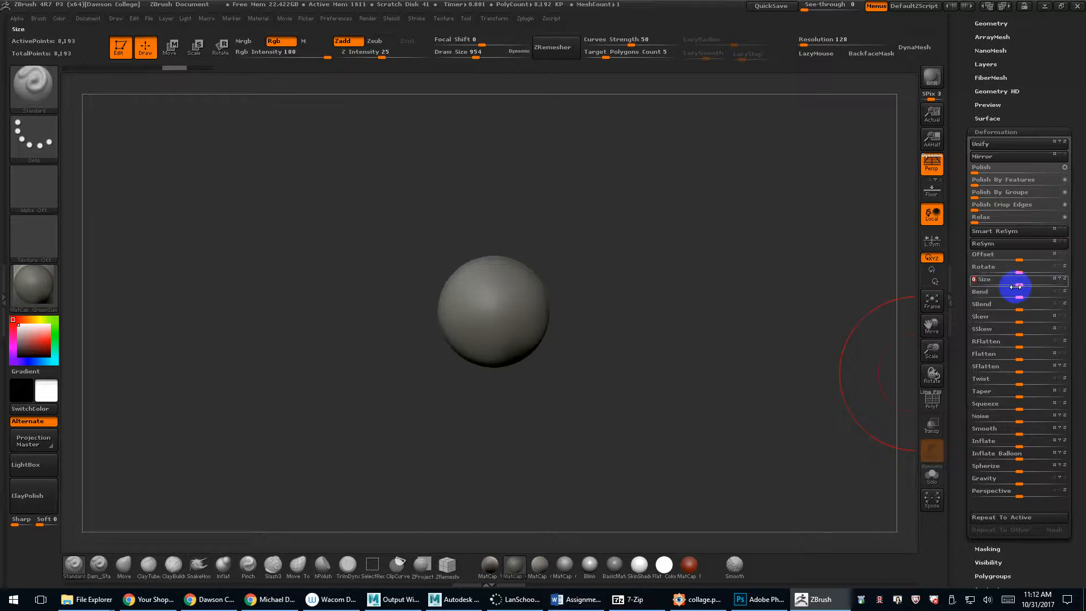
alt+drag(695, 272, 642, 378)
Switch the active tool from the sphere to the PolyMesh3D star.
drag(962, 148, 965, 272)
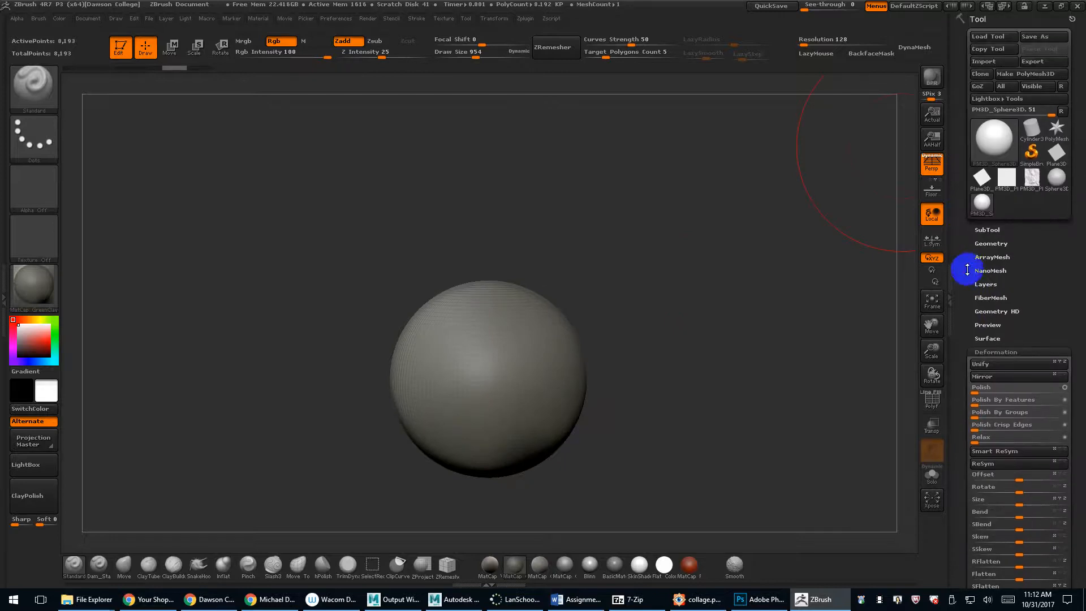
click(996, 137)
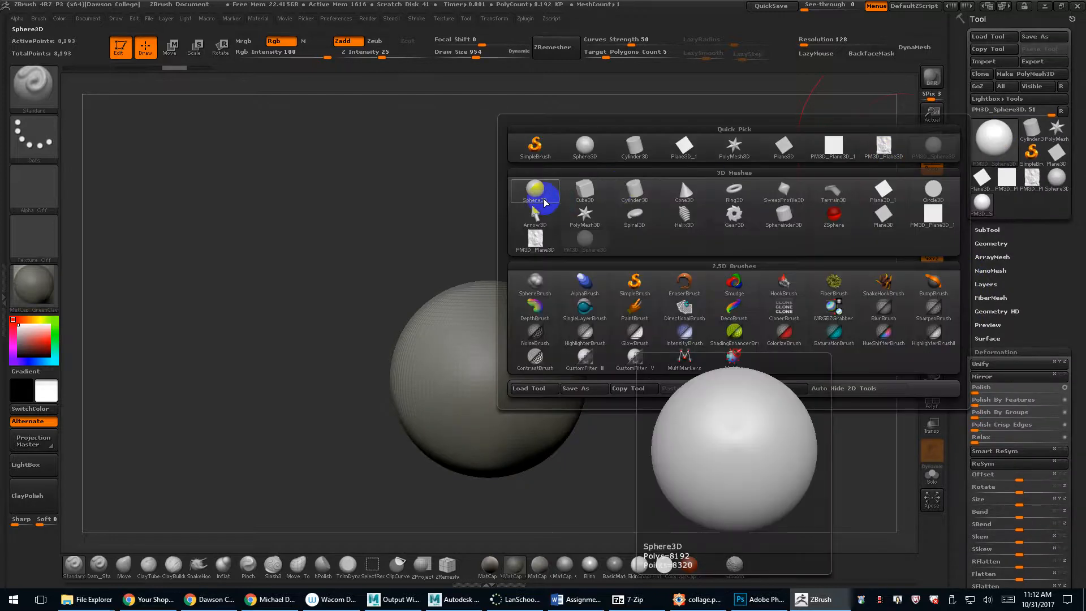
mouse_move(659, 200)
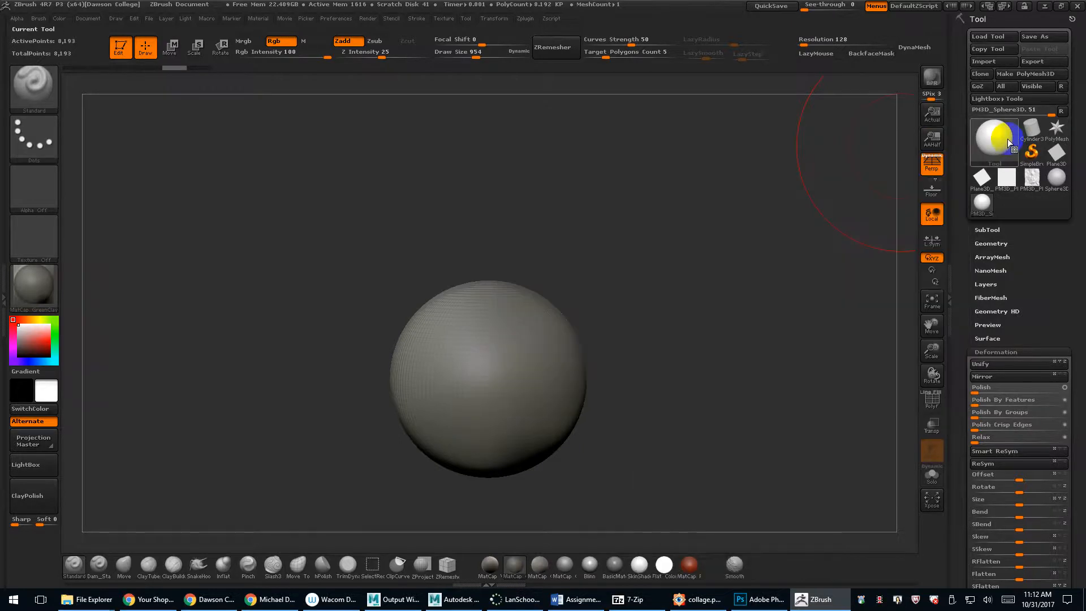
click(1002, 138)
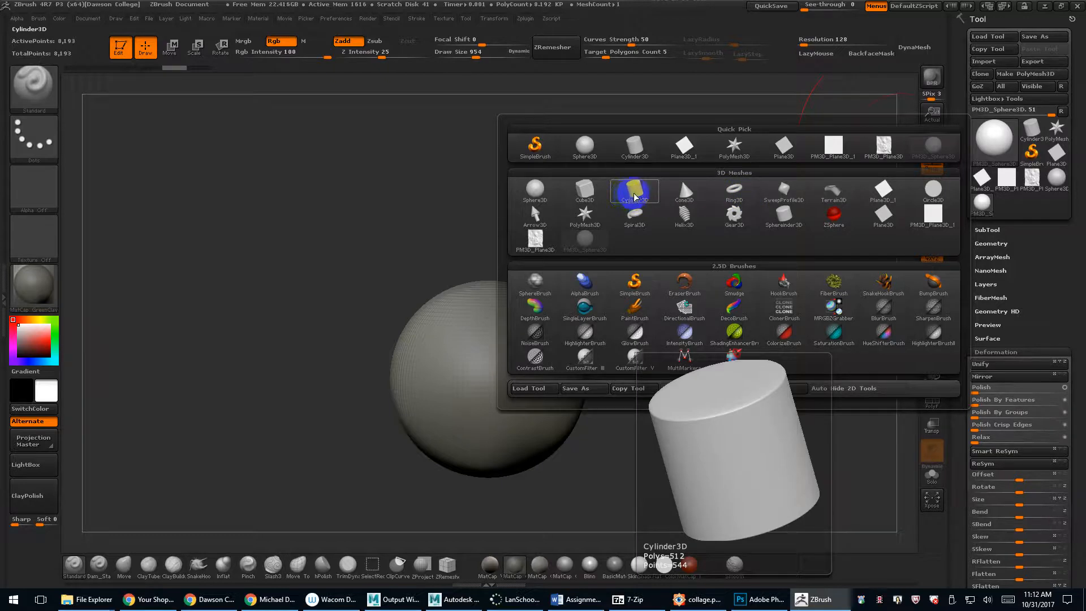
click(585, 213)
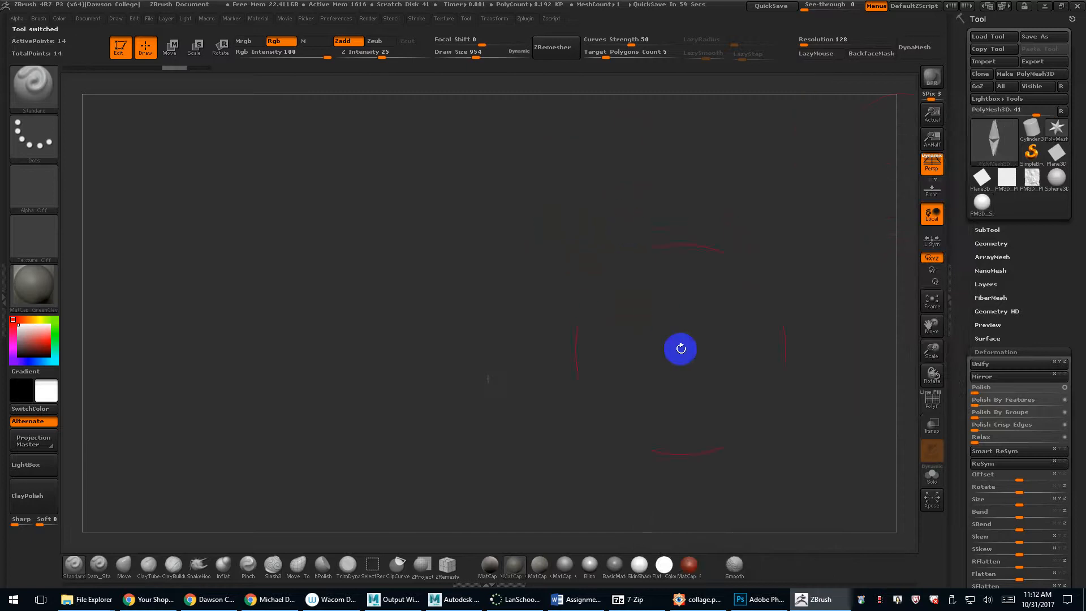
mouse_move(511, 311)
mouse_down()
mouse_move(669, 351)
mouse_move(635, 356)
mouse_move(687, 339)
mouse_up()
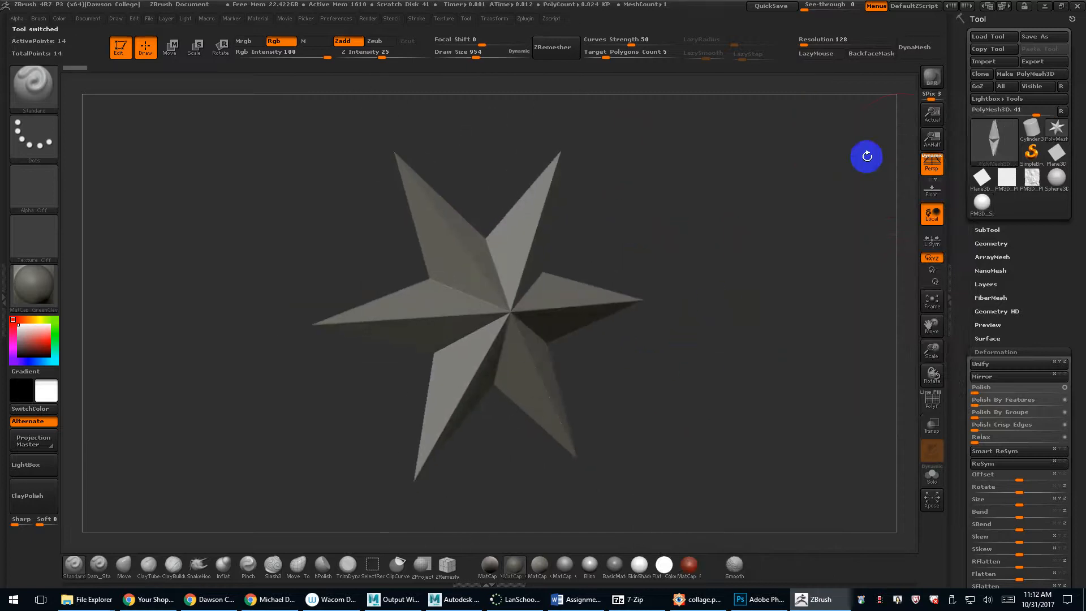
Import Grave_Scene.obj from the scenes folder of Ass 4 - Sculpted Env, splitting its nonstandard polygons into quads and triangles.
click(983, 62)
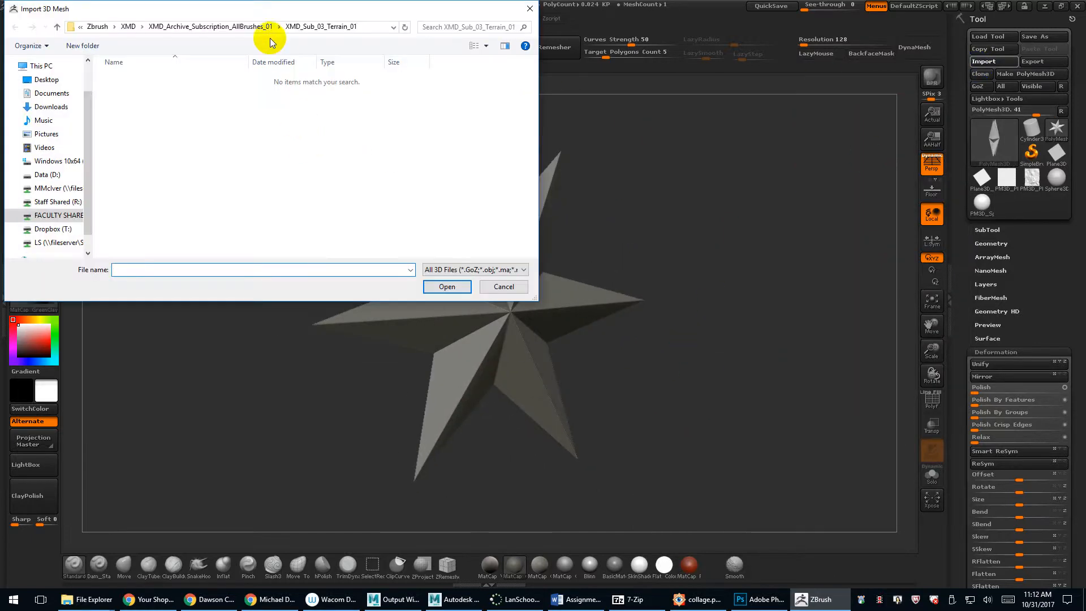
click(50, 179)
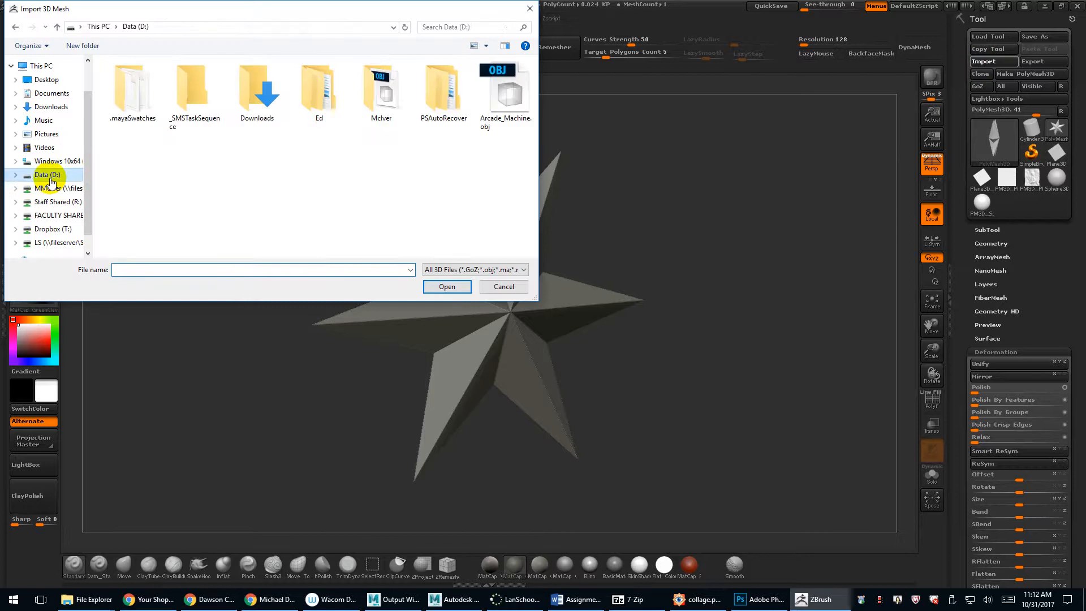
double_click(387, 87)
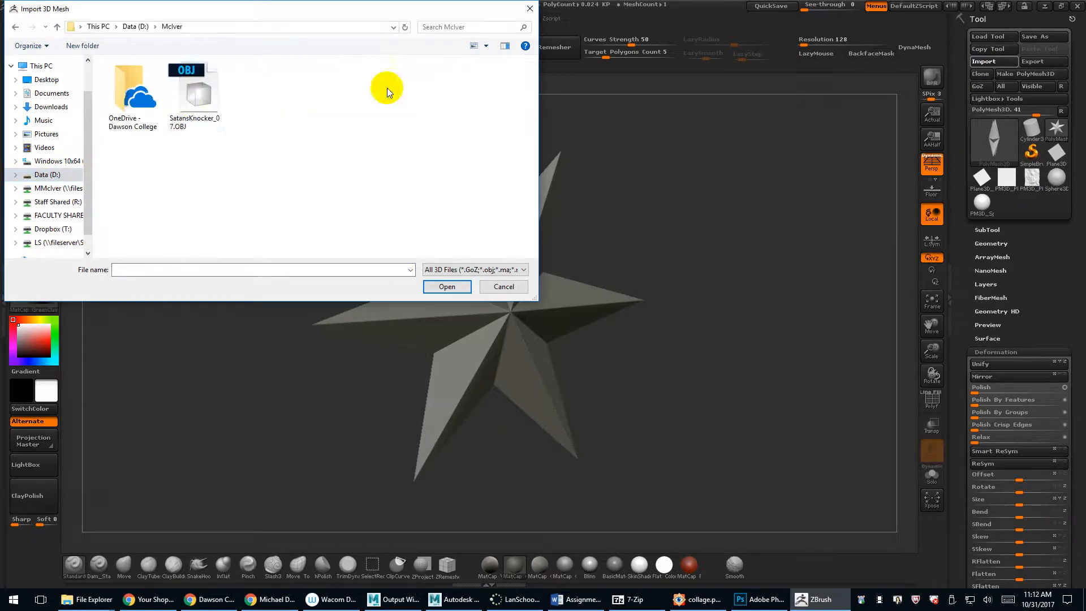
double_click(133, 93)
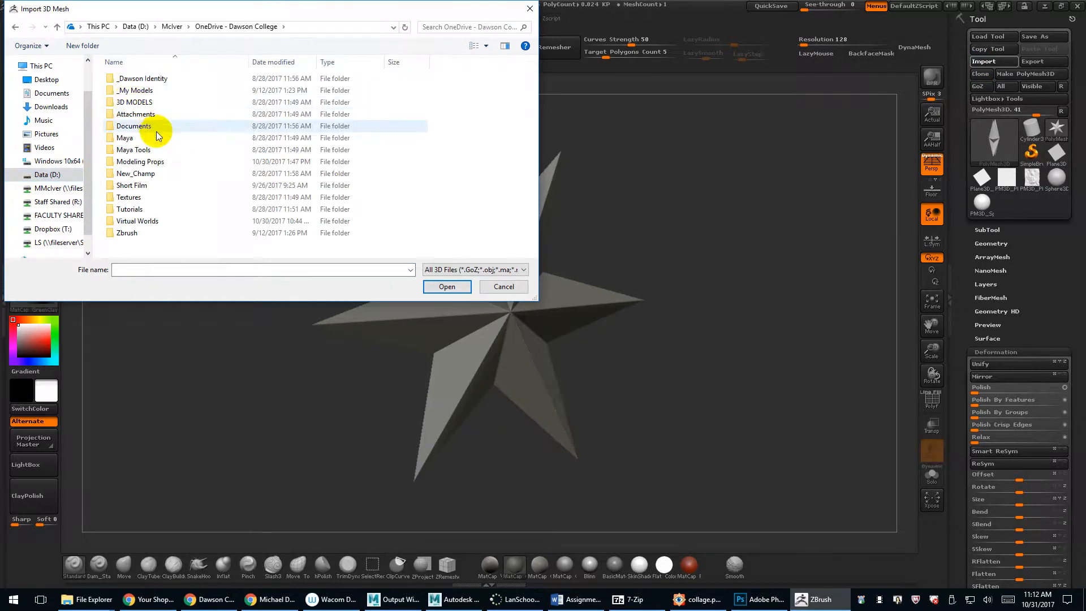
double_click(140, 220)
double_click(146, 90)
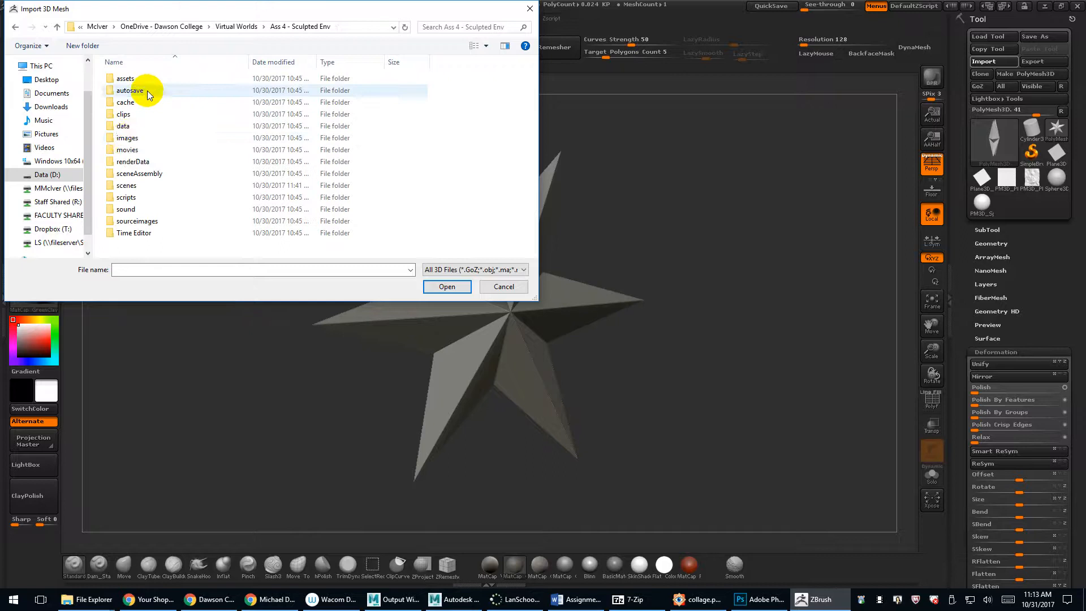
double_click(128, 186)
click(253, 103)
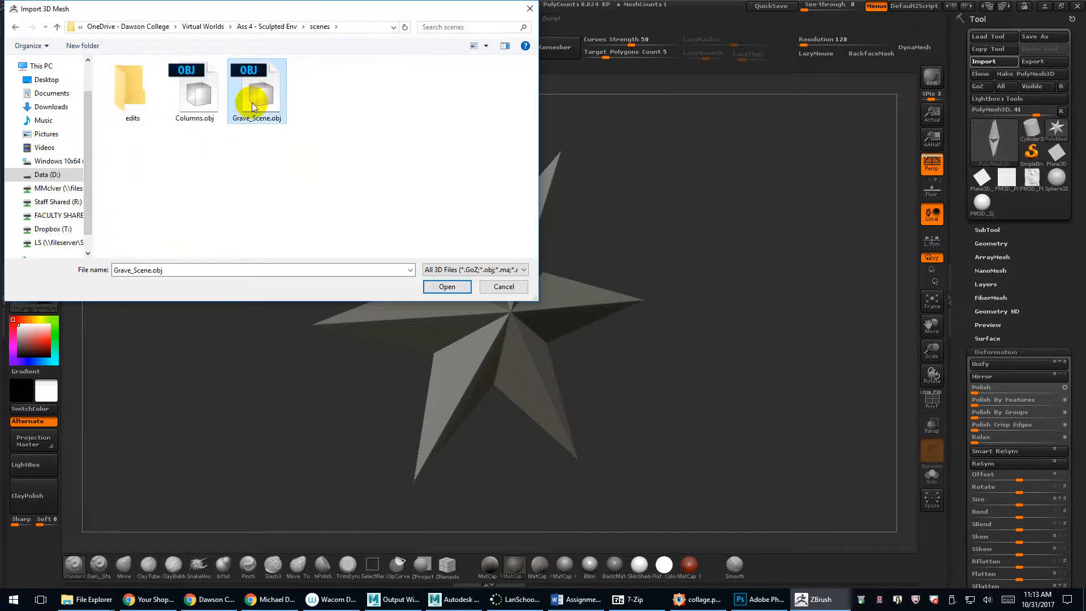
click(433, 287)
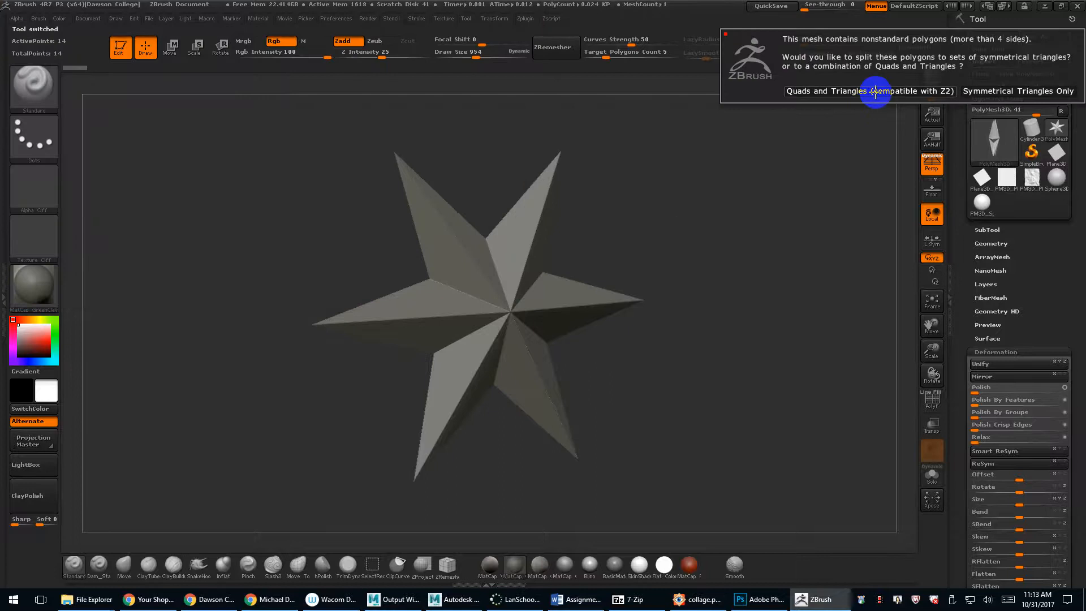
click(875, 92)
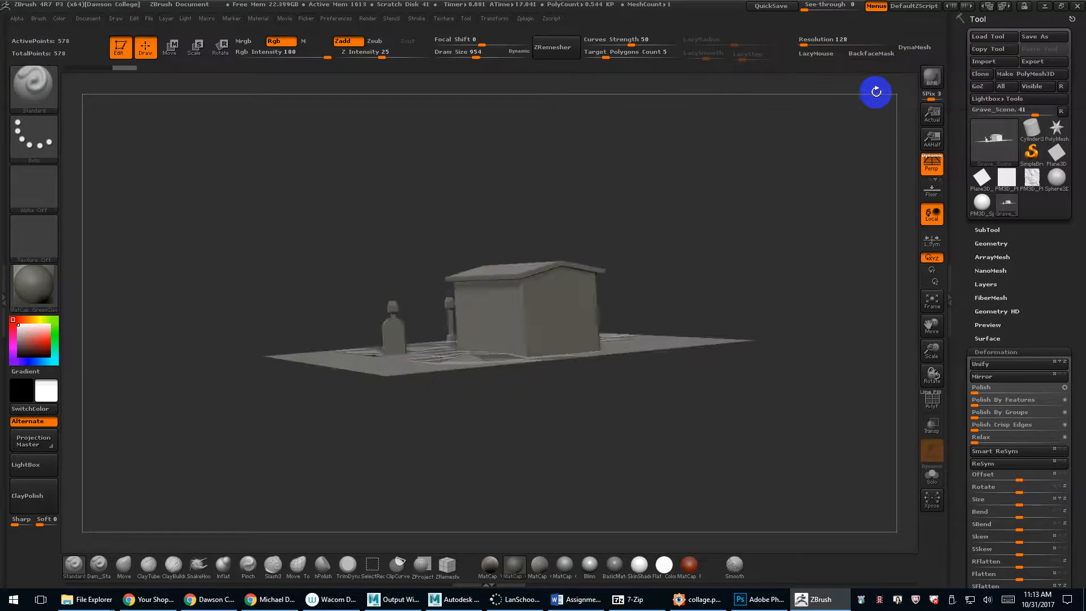
Compare the imported grave scene with perspective off and on, from the front and the side.
drag(666, 296, 725, 251)
drag(728, 226, 708, 275)
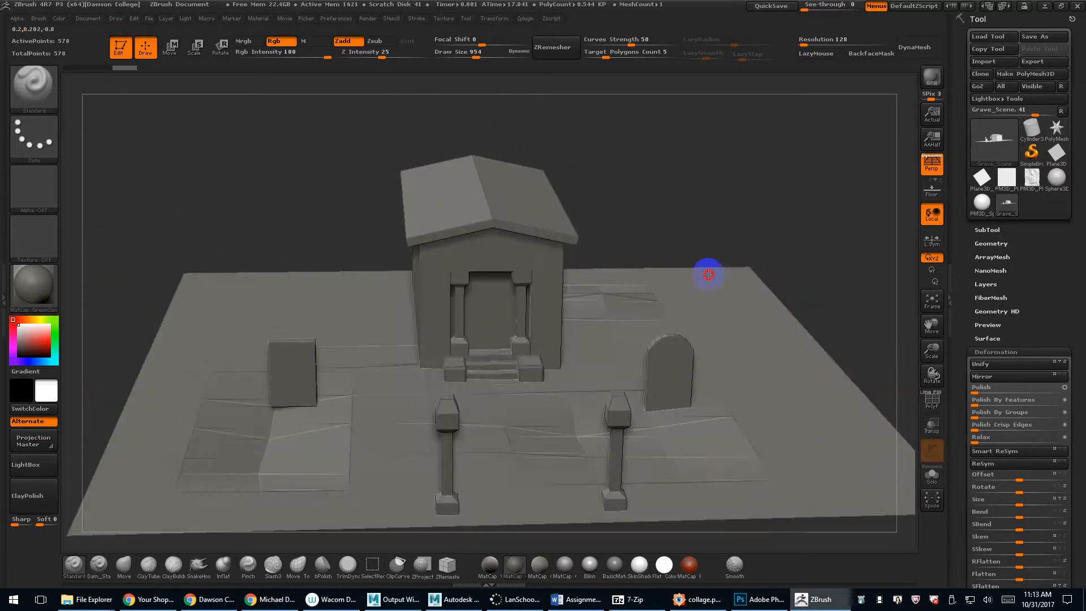
click(933, 167)
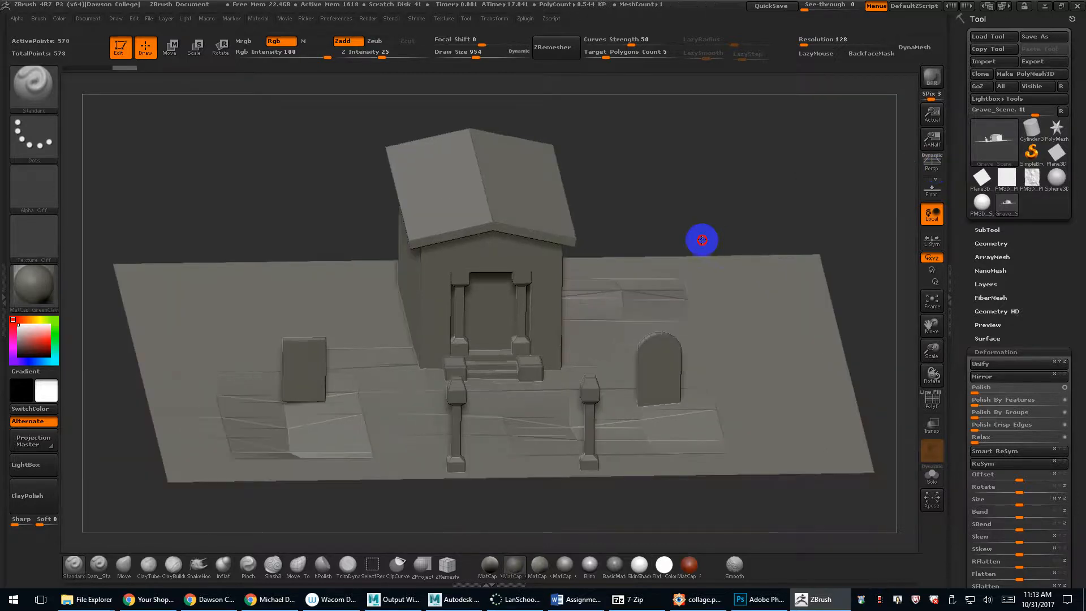
mouse_move(701, 237)
mouse_down()
mouse_move(695, 211)
mouse_move(714, 254)
mouse_move(697, 256)
mouse_up()
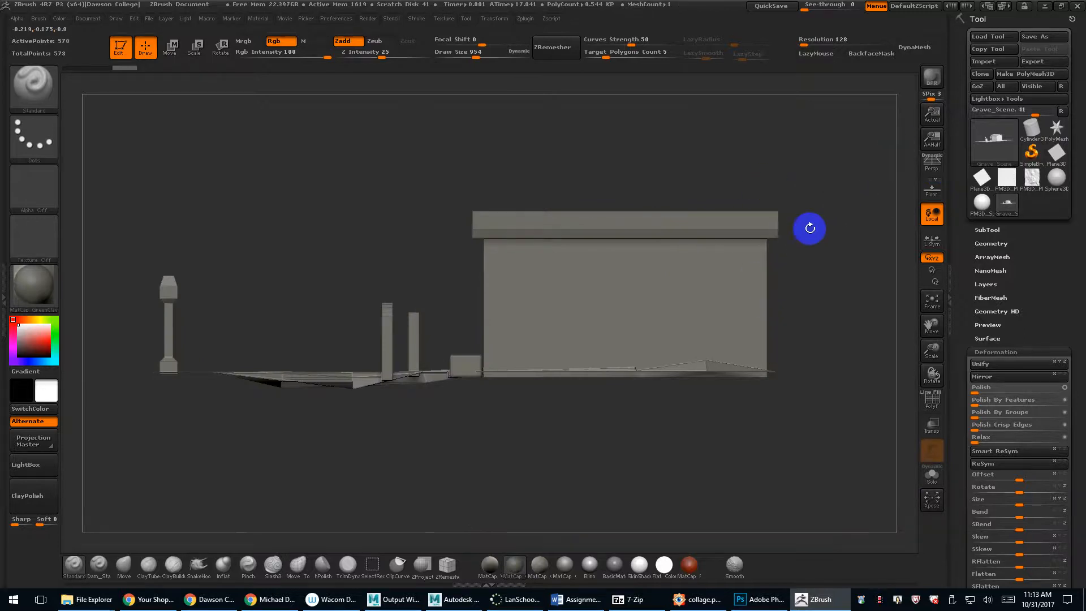
key(p)
key(p)
key(p)
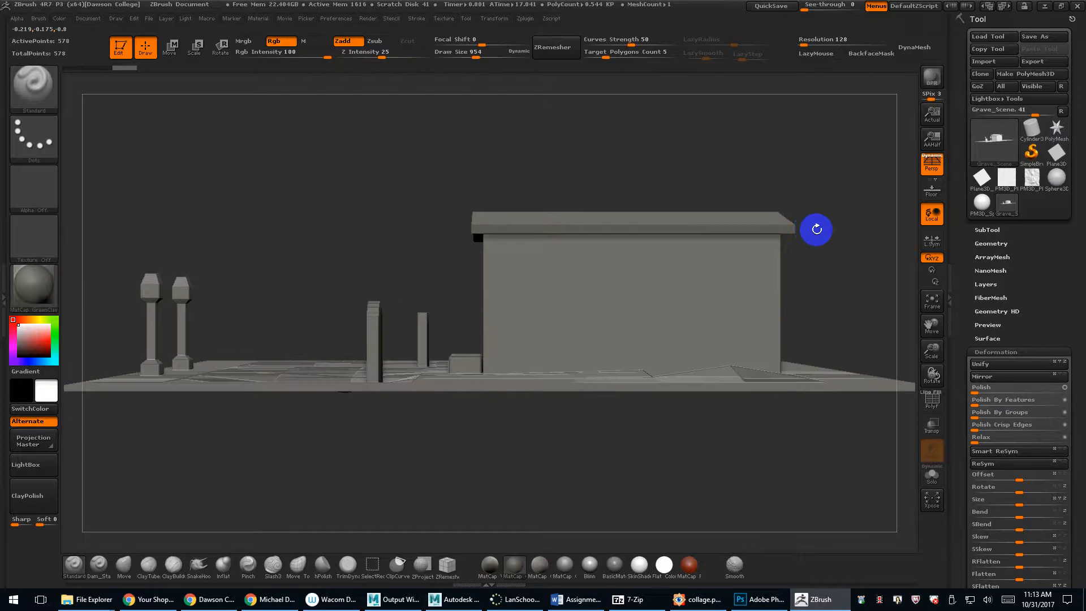
drag(814, 228, 724, 256)
Show the polyframe and split the grave scene into separate subtools with Split To Similar Parts.
key(shift+f)
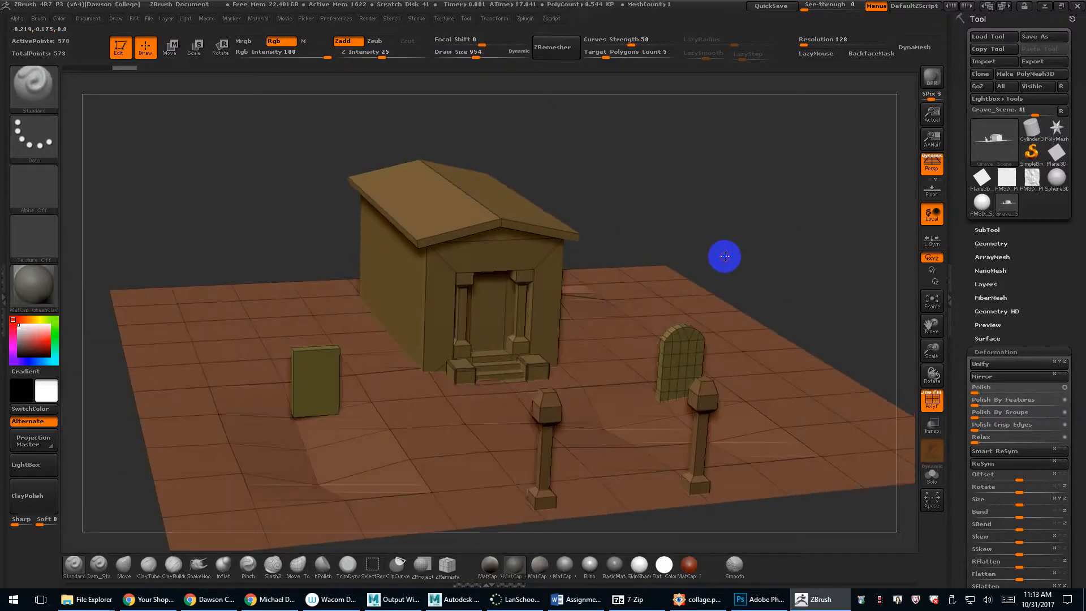
click(986, 230)
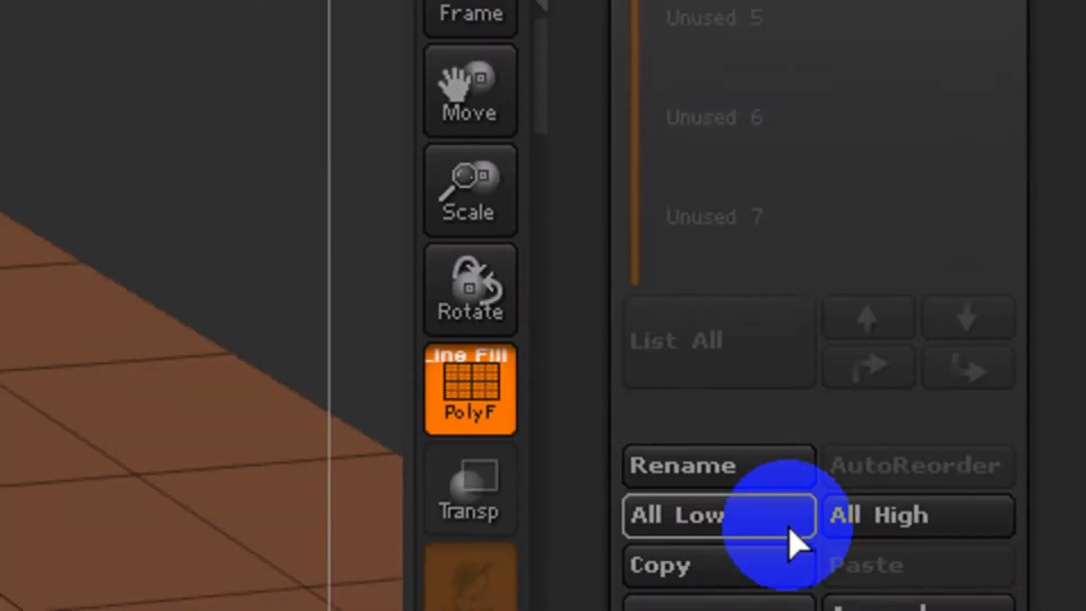
drag(607, 506, 606, 180)
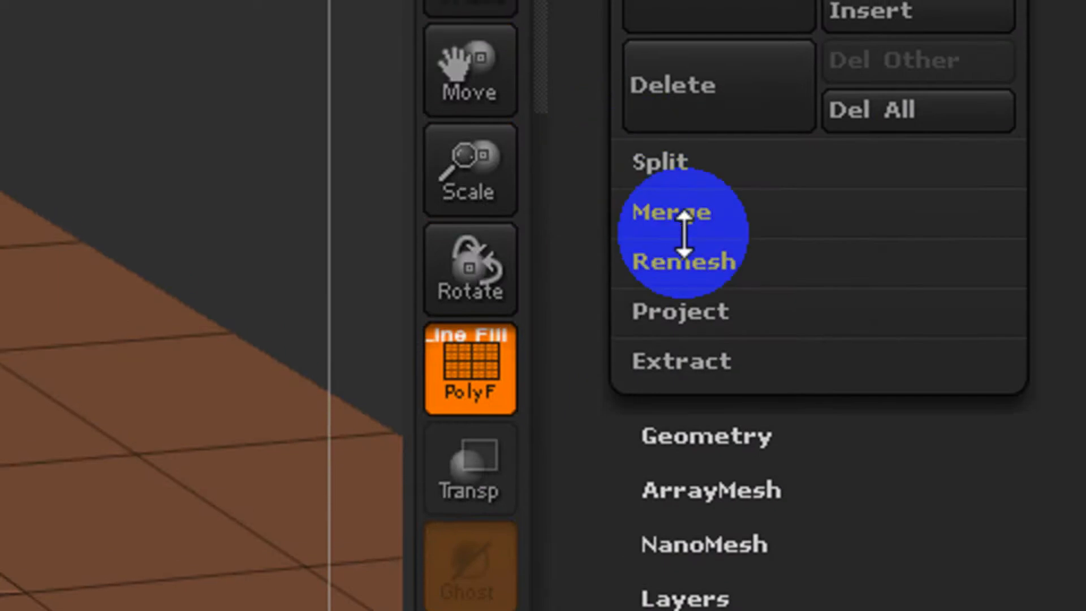
click(680, 162)
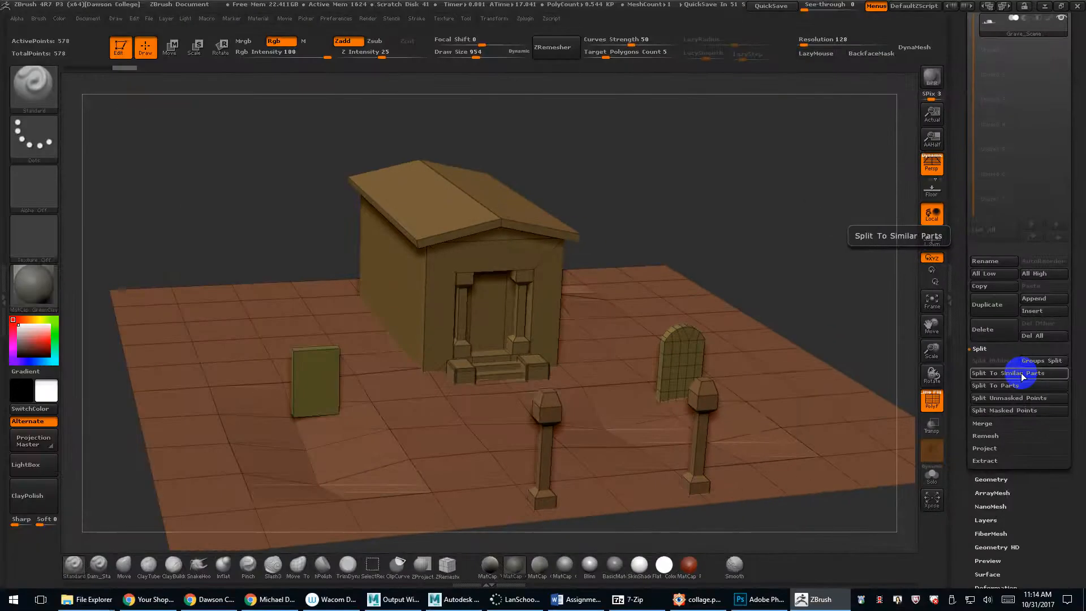
click(831, 274)
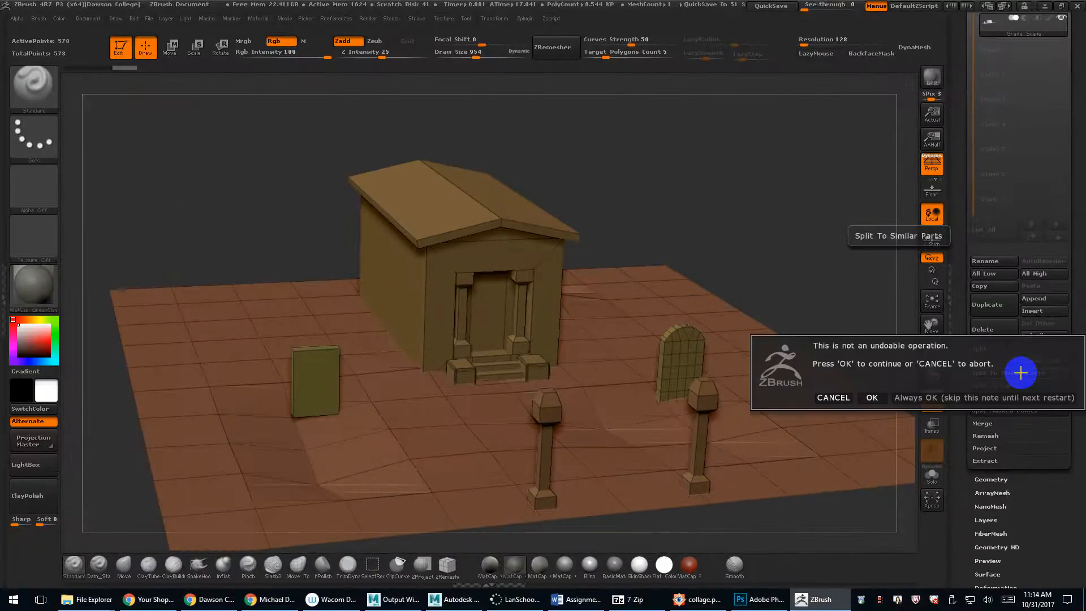
click(873, 396)
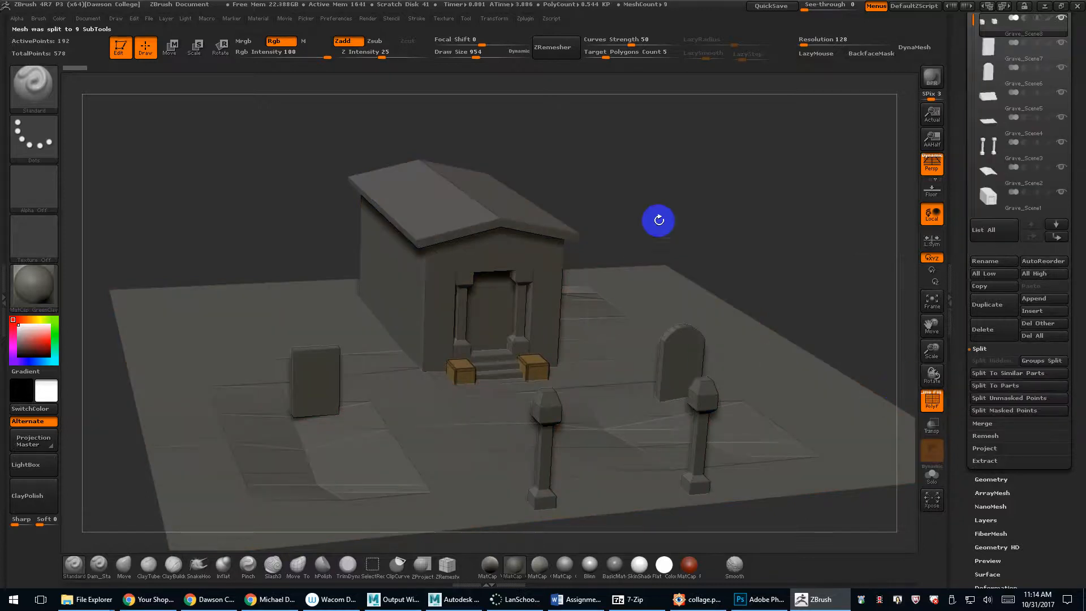
Activate the doorway pillars and the building directly in the scene, and frame the building.
alt+drag(658, 221, 765, 401)
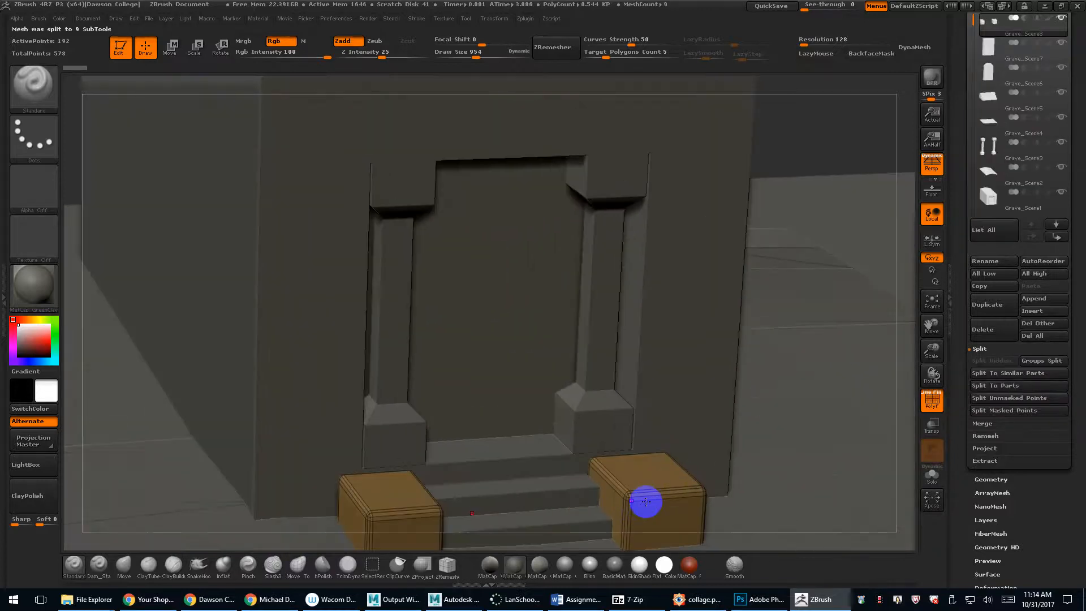
alt+click(595, 297)
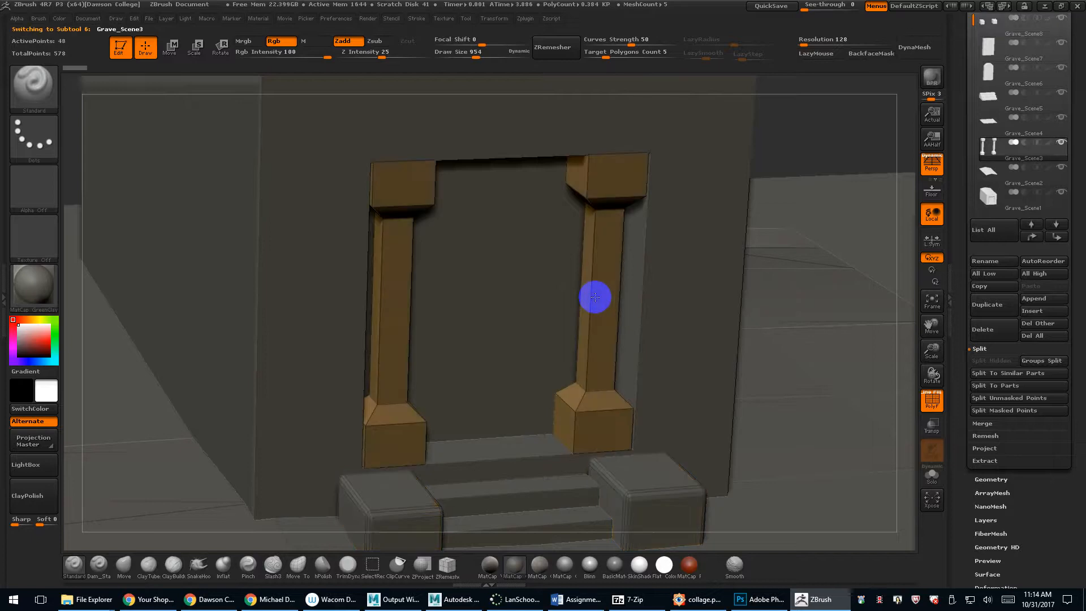
alt+click(528, 293)
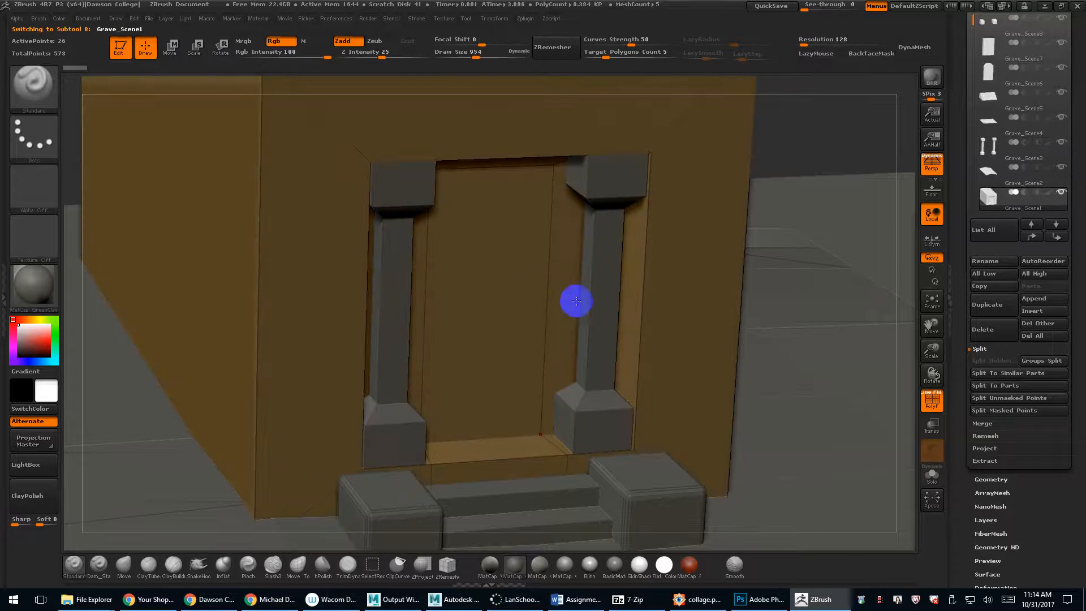
key(f)
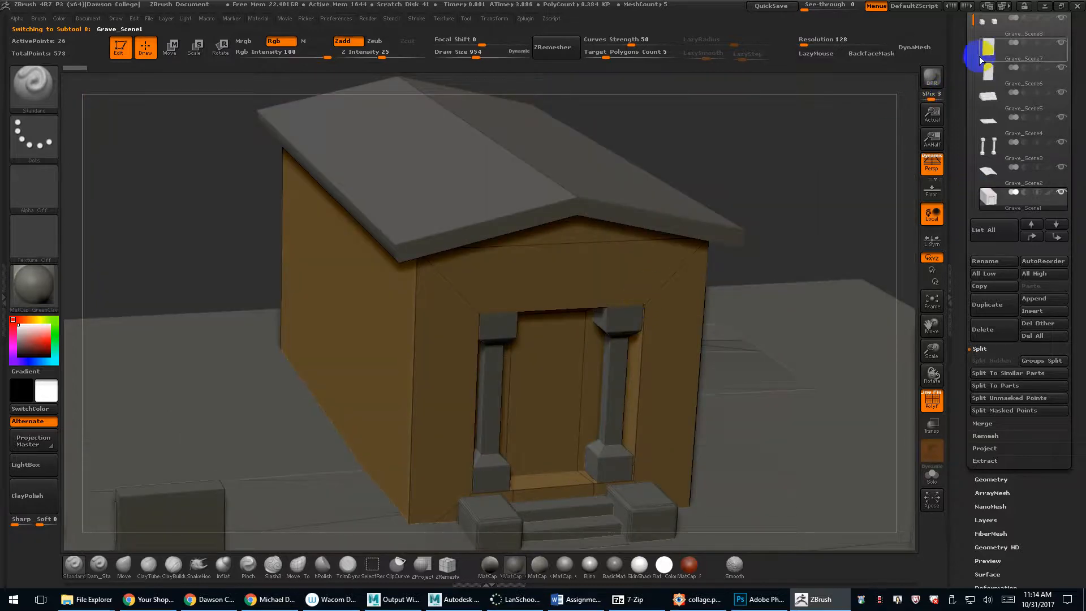
drag(984, 48, 958, 114)
key(ctrl+z)
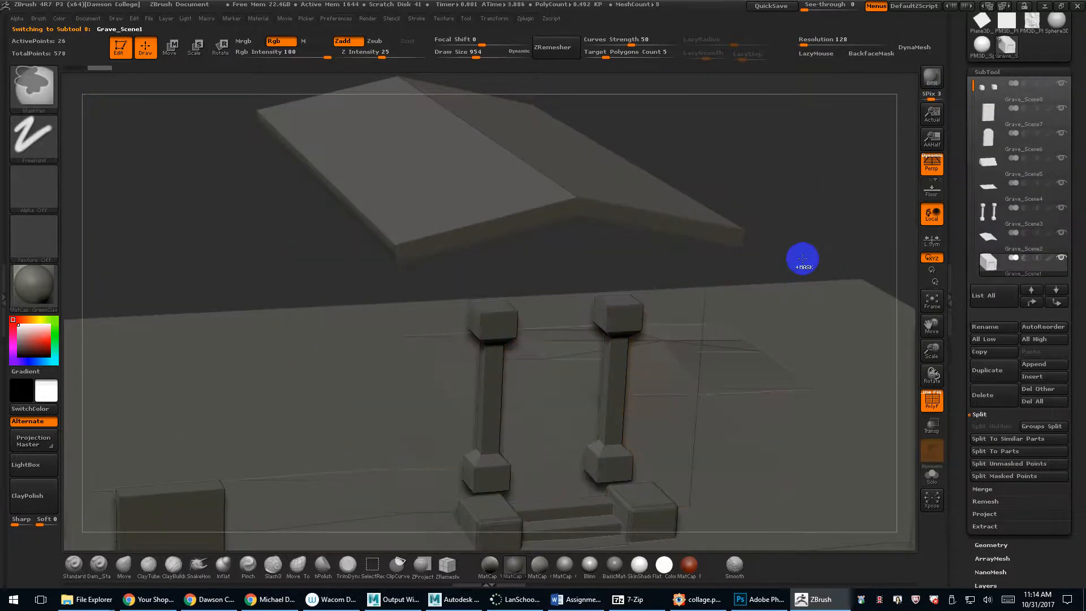
key(ctrl+shift+z)
Activate further subtools directly in the scene, including the front posts and the rectangular gravestone.
alt+drag(798, 234, 759, 190)
alt+click(554, 270)
alt+drag(808, 288, 762, 186)
alt+click(676, 270)
alt+click(707, 308)
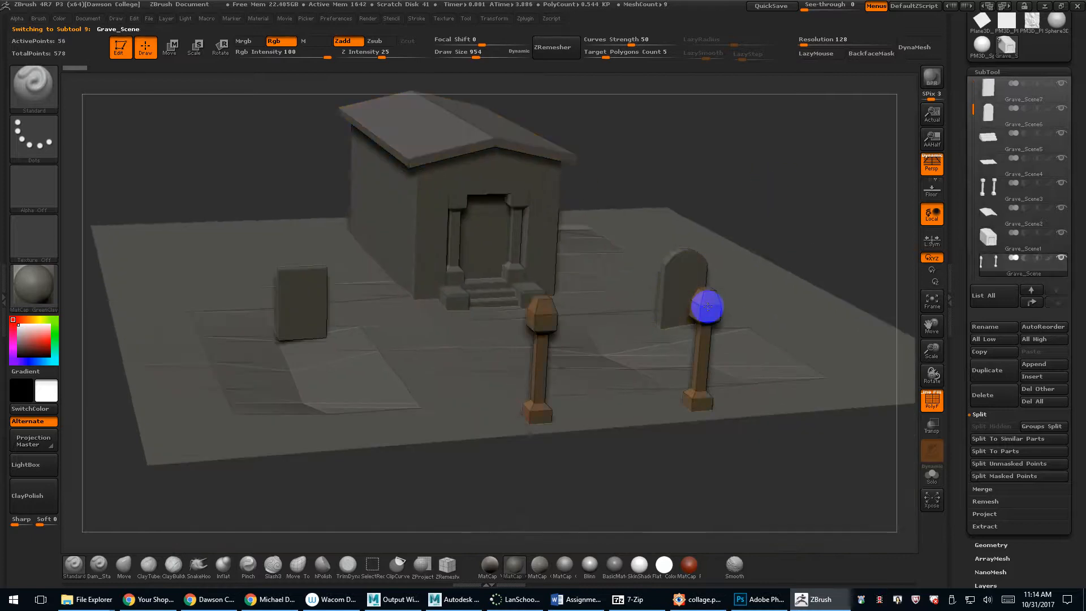
mouse_move(705, 450)
mouse_down()
mouse_move(736, 465)
mouse_move(710, 461)
mouse_up()
alt+click(322, 309)
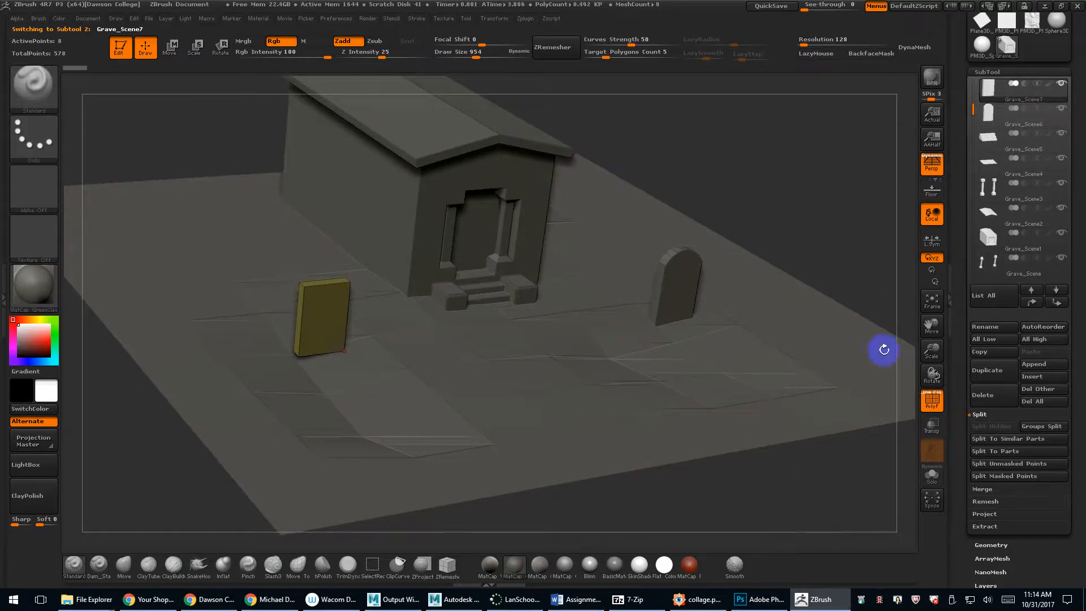
Activate the front posts and doorway pillars from the subtool list, and toggle Solo mode on and off.
click(989, 266)
mouse_move(972, 106)
mouse_down()
mouse_move(972, 160)
mouse_move(968, 115)
mouse_up()
drag(830, 194, 755, 205)
click(984, 164)
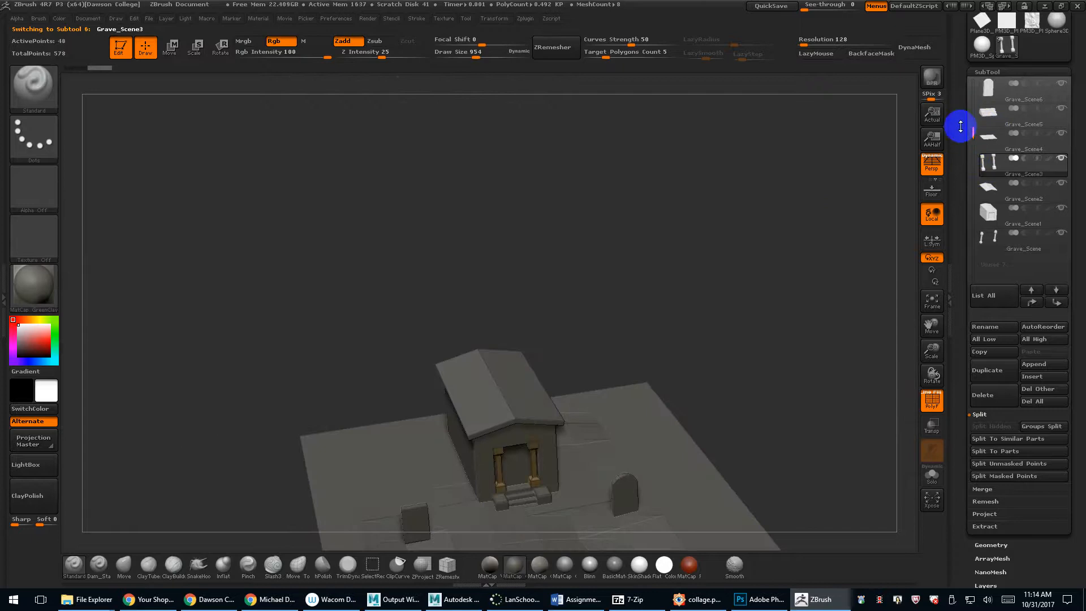
click(931, 475)
click(931, 475)
drag(727, 426, 769, 277)
drag(973, 137, 976, 78)
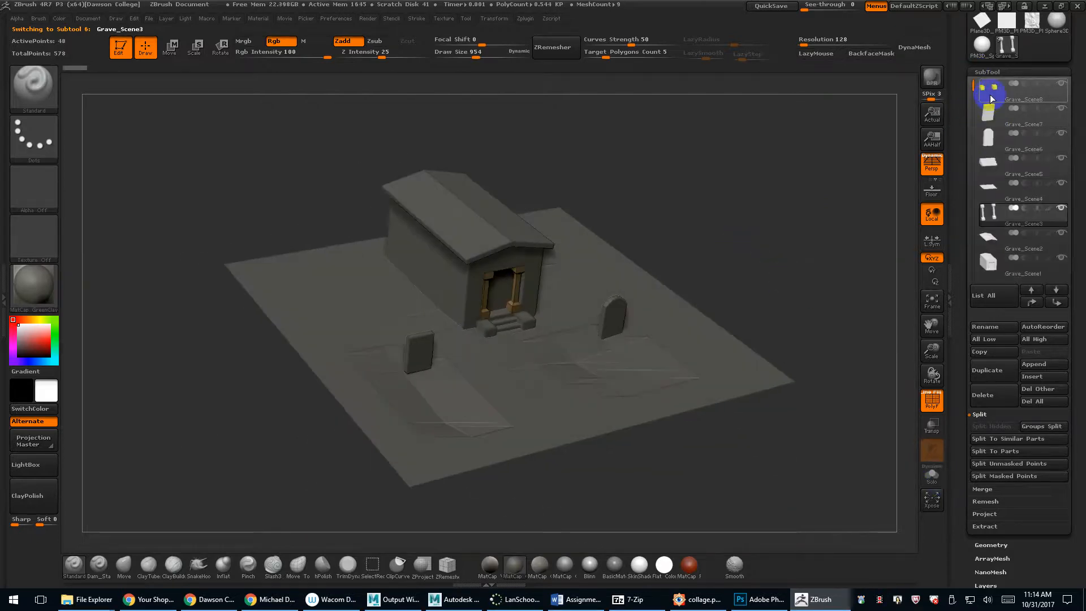
Activate the blocks beside the stairs and the entrance steps from the subtool list, and view the steps up close.
click(990, 97)
click(986, 164)
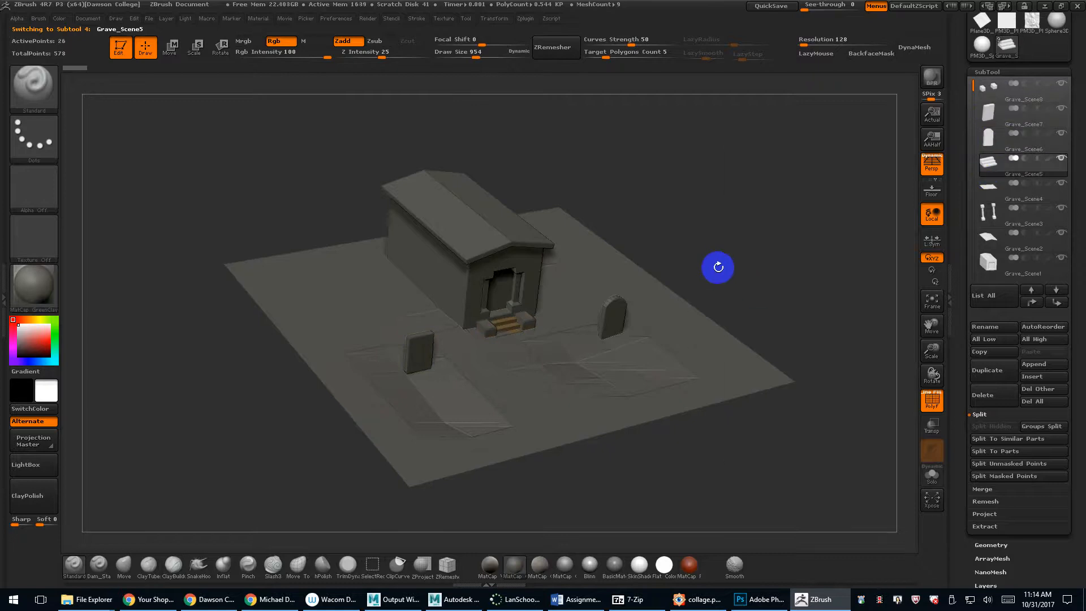
drag(717, 264, 762, 331)
alt+drag(766, 266, 765, 602)
alt+drag(818, 173, 818, 318)
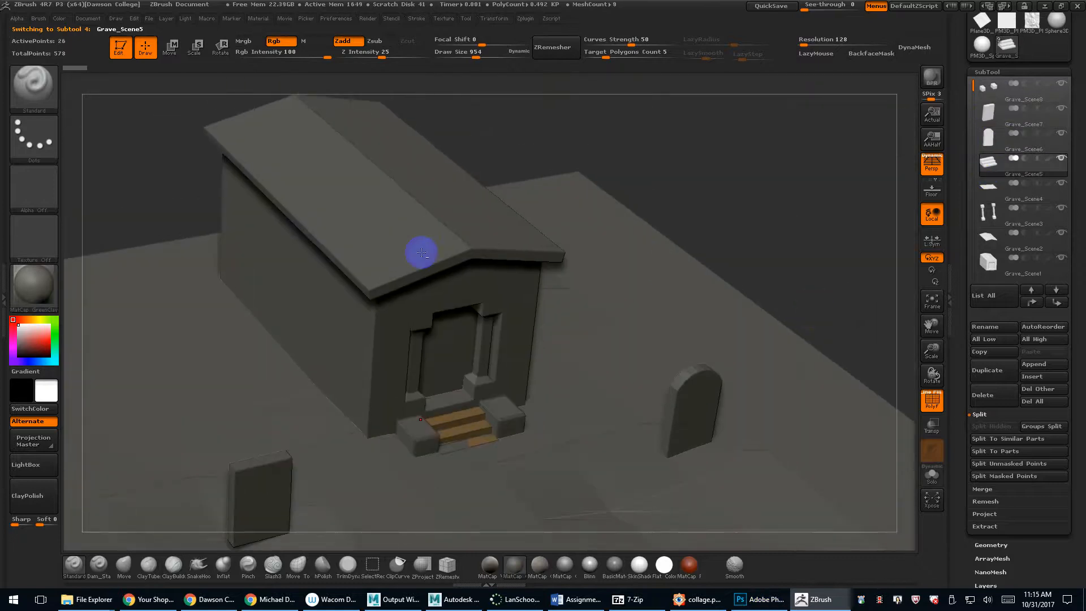
Activate the mausoleum's roof in the scene, try subdividing it once, and undo the subdivision.
alt+click(395, 229)
drag(641, 184, 760, 256)
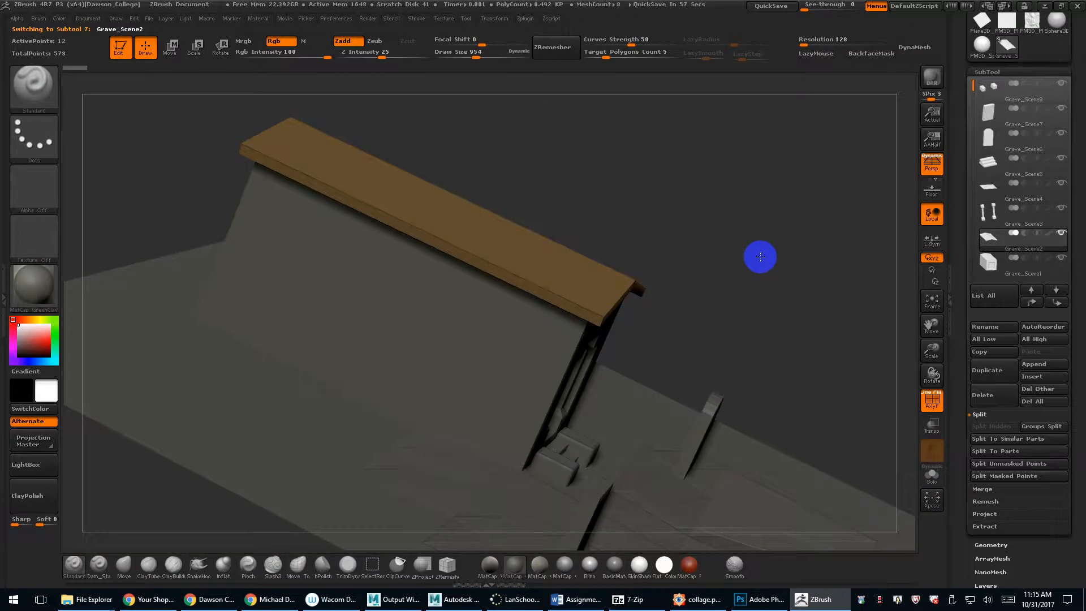
drag(708, 233, 681, 252)
key(ctrl+d)
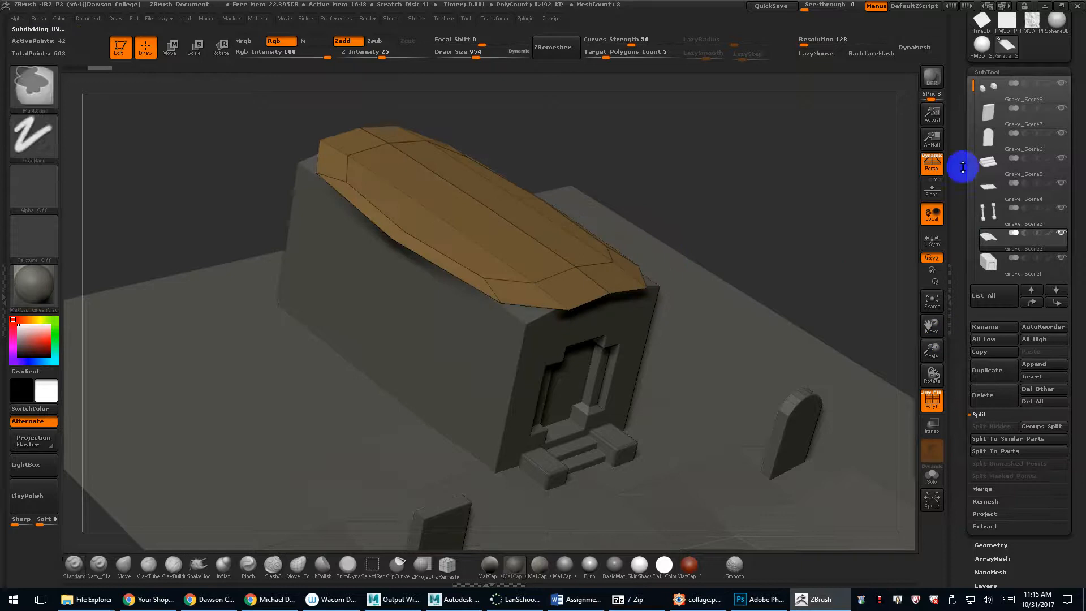
key(ctrl+z)
Divide the roof mesh twice with the Geometry settings and undo the last division.
click(987, 71)
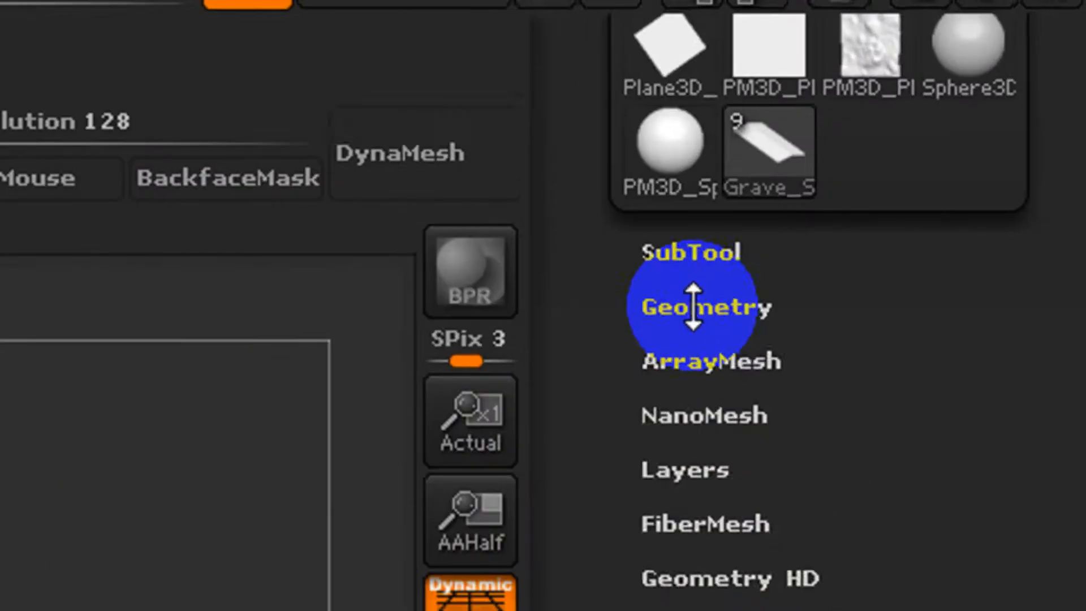
click(989, 85)
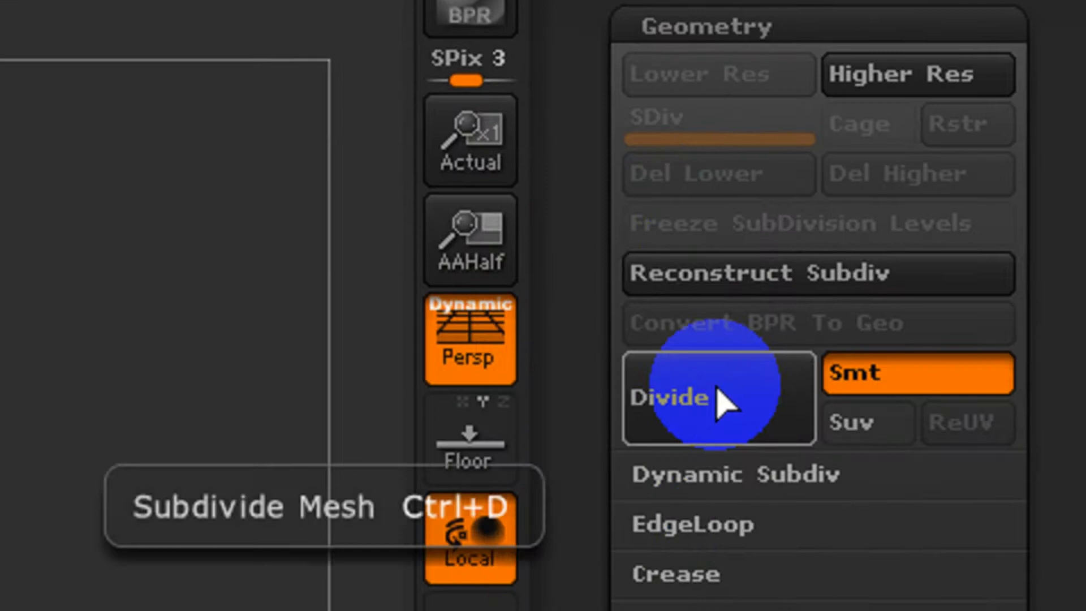
click(723, 583)
click(722, 583)
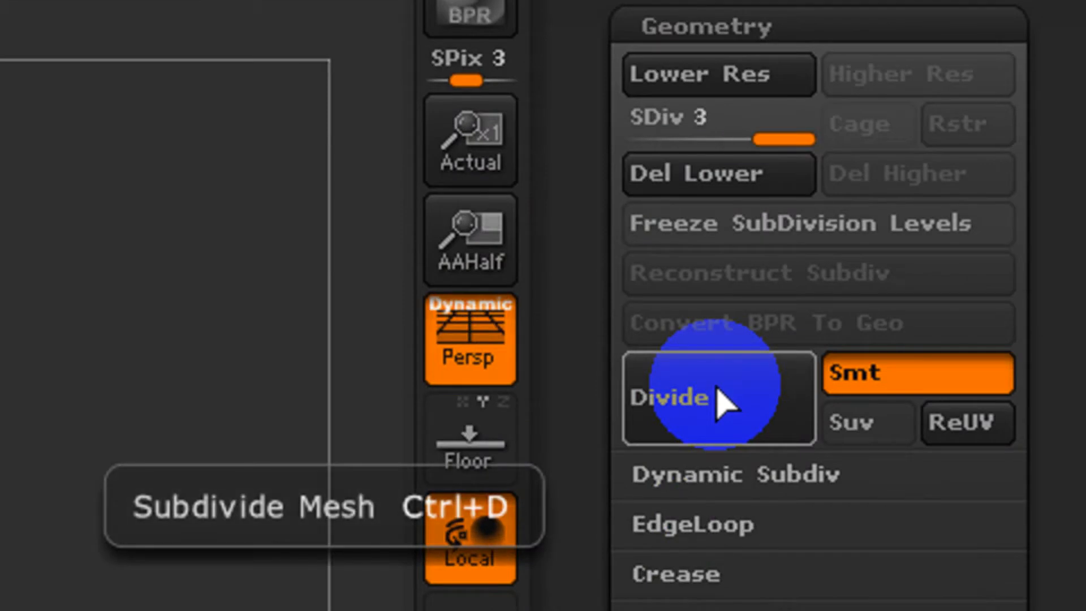
key(shift+d)
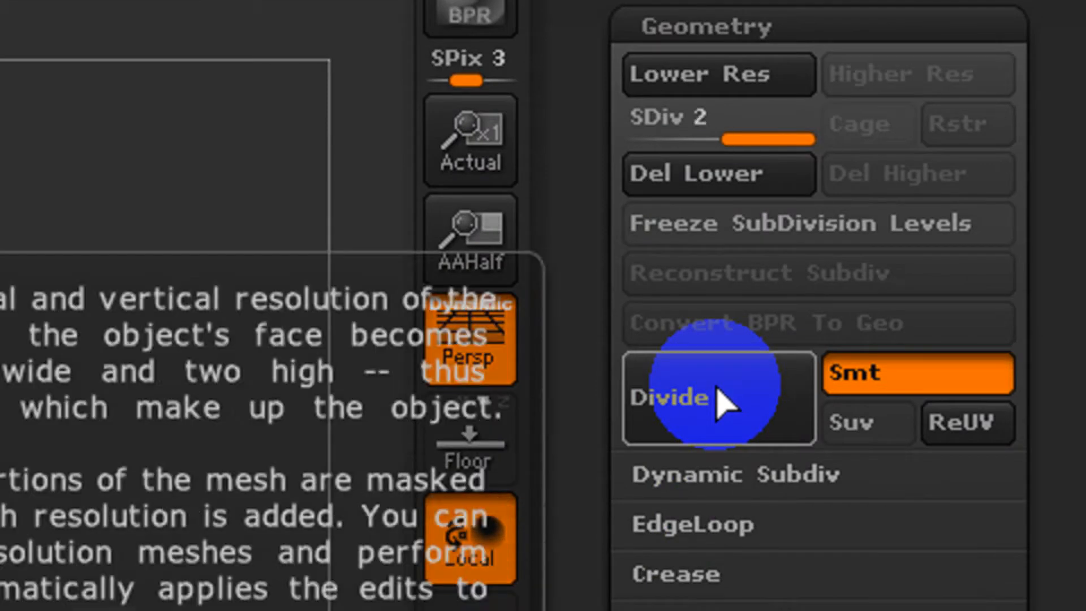
Turn off Smt in the Geometry settings and divide the roof mesh up to subdivision level 3 without smoothing.
key(shift+d)
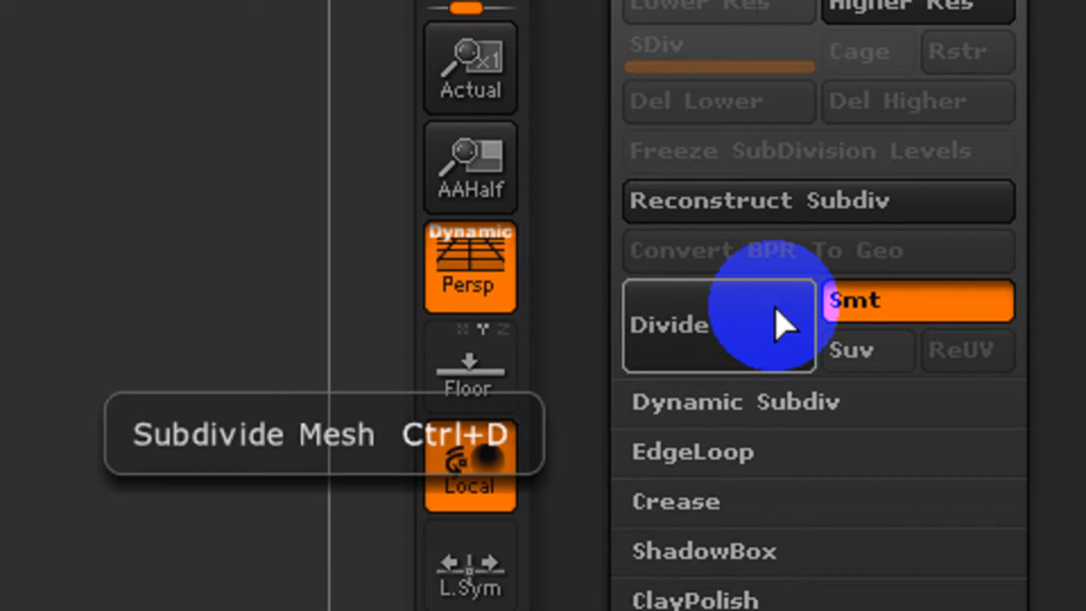
click(868, 298)
click(723, 326)
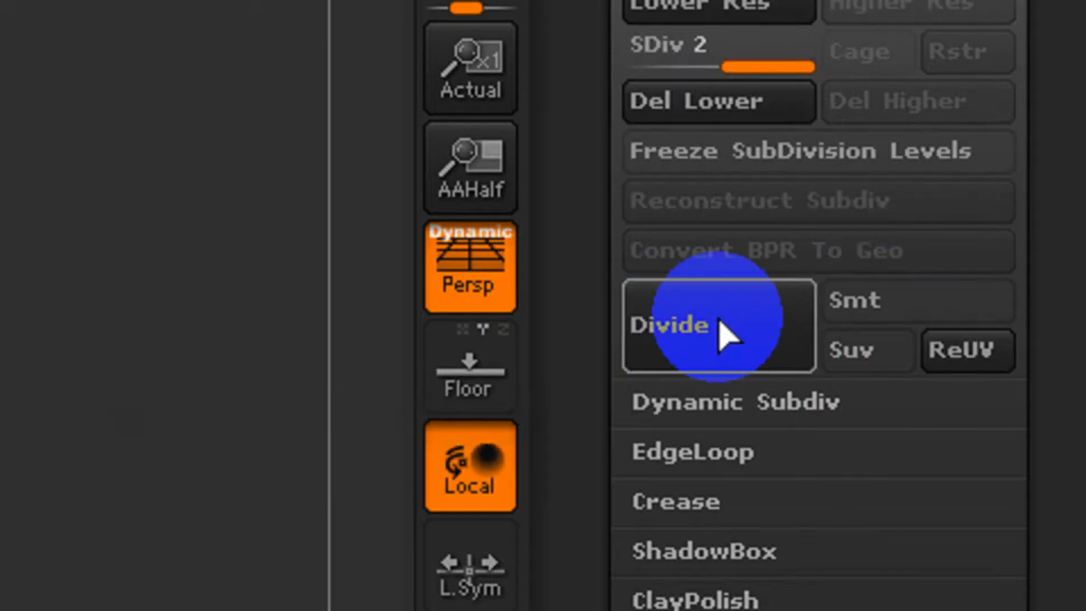
click(723, 328)
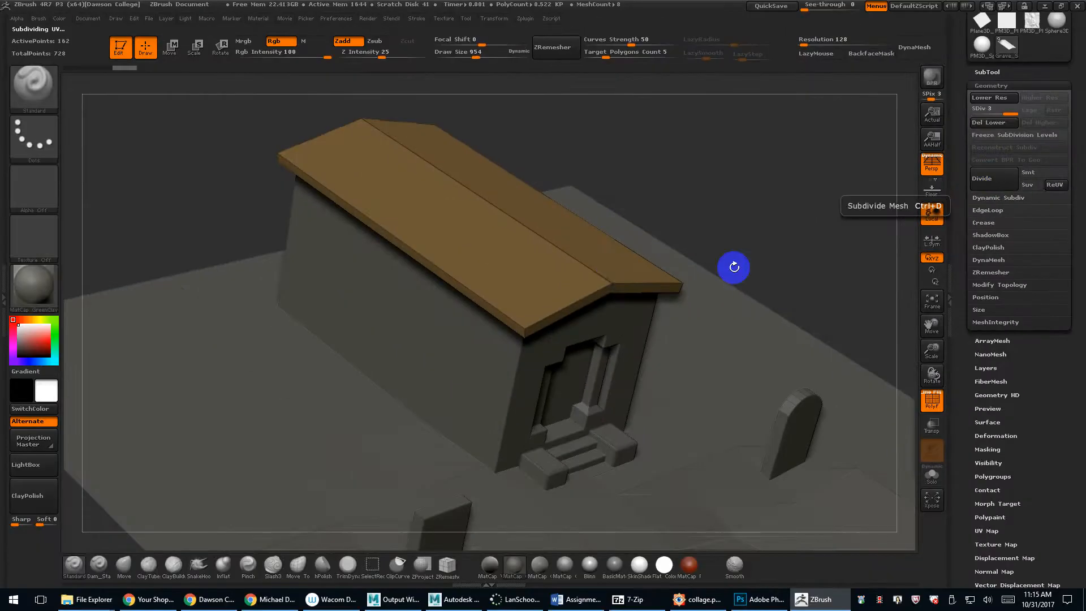
Toggle the roof's polyframe display off and on, and divide the roof mesh further to subdivision level 5.
key(shift)
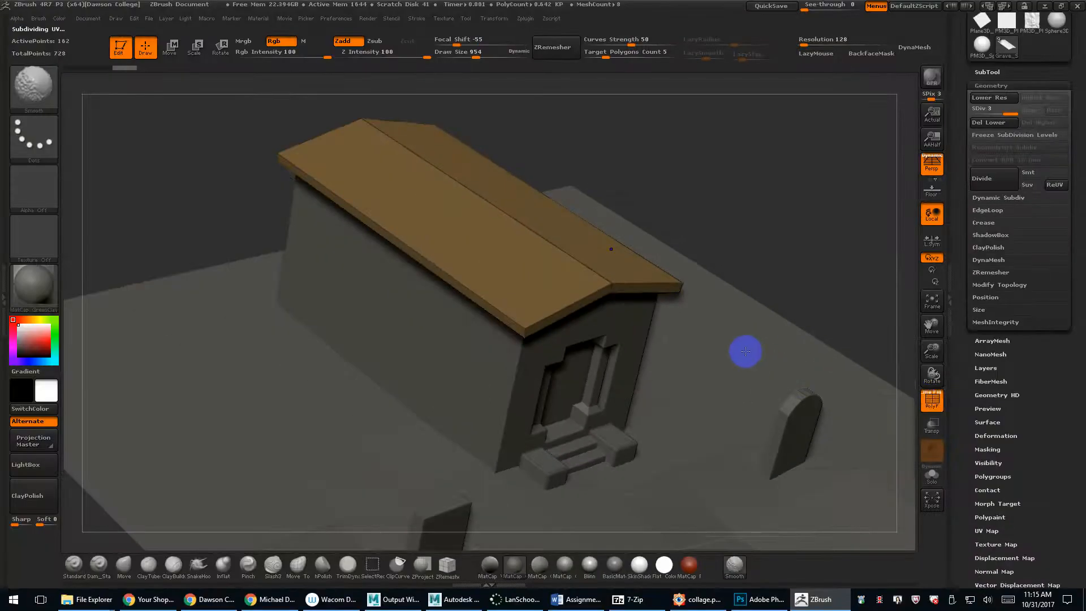
key(shift+f)
key(shift+f)
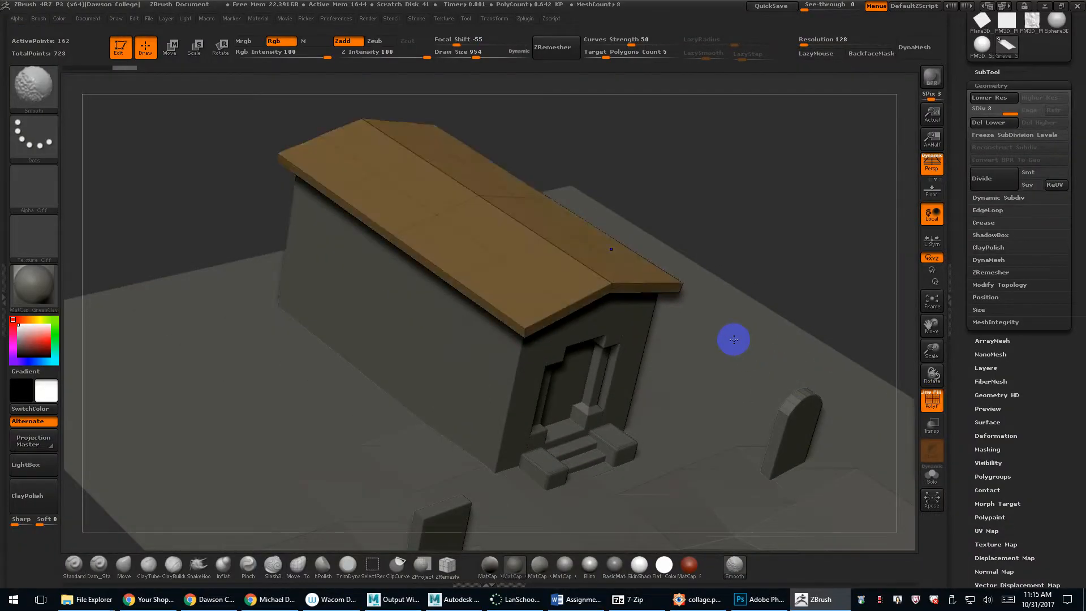
alt+drag(722, 201, 797, 345)
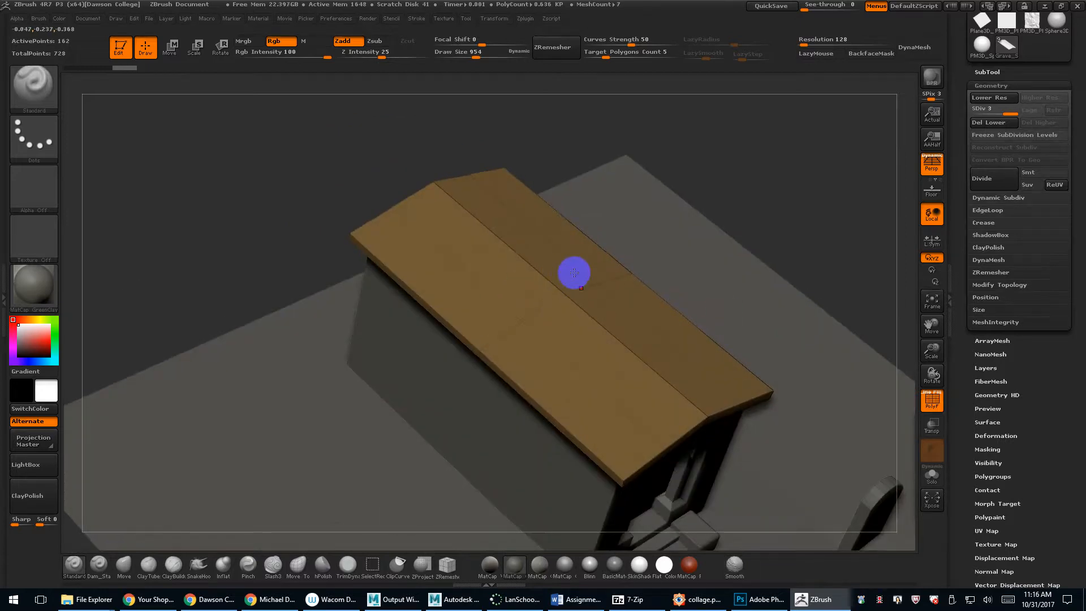
click(995, 178)
click(994, 178)
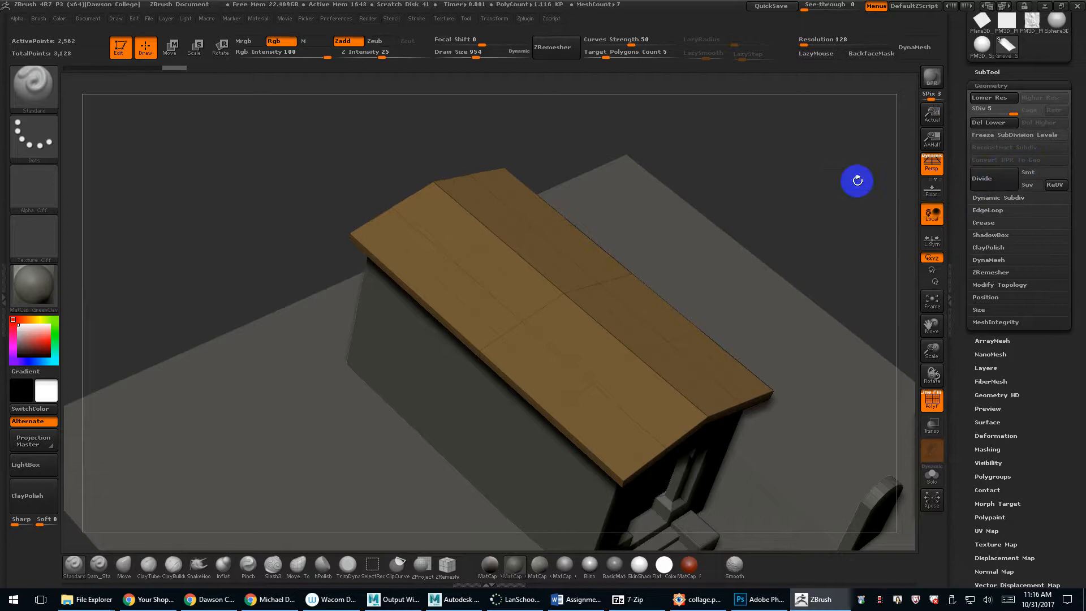
Set the roof back to subdivision level 1 and delete its higher levels.
key(shift)
mouse_move(833, 181)
mouse_down()
mouse_move(799, 164)
mouse_move(797, 199)
mouse_move(826, 260)
mouse_move(803, 252)
mouse_move(792, 262)
mouse_move(744, 243)
mouse_move(887, 201)
mouse_up()
drag(1005, 114, 965, 114)
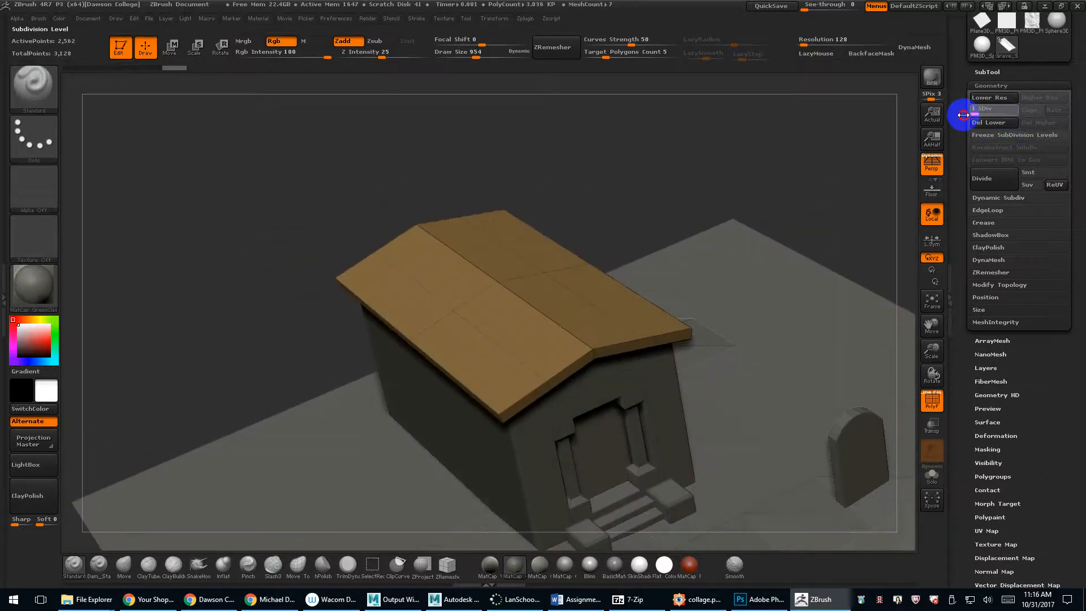
click(1039, 123)
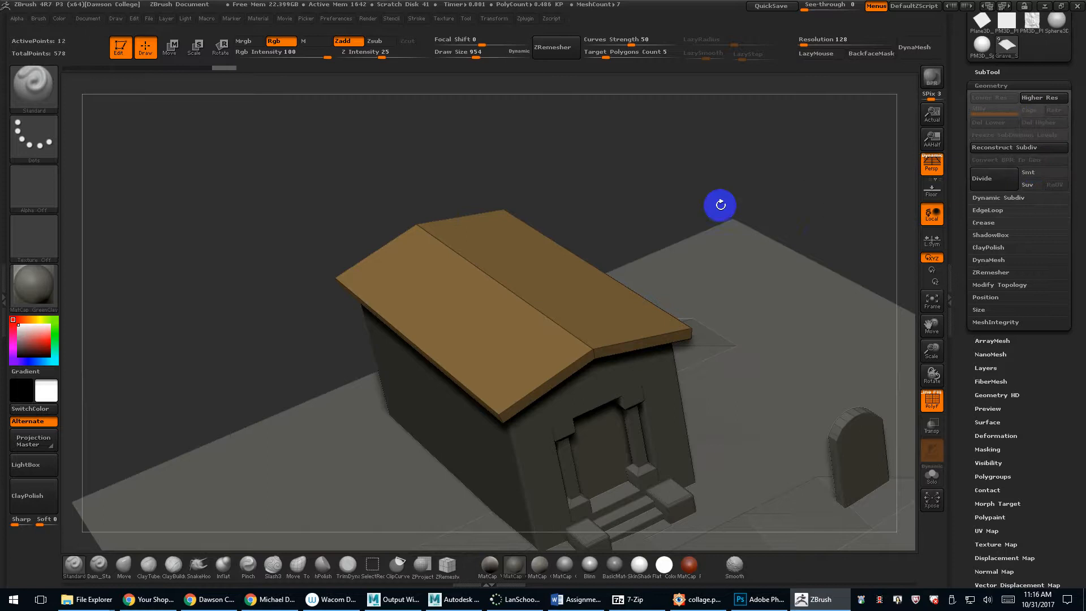
Crease all edges of the roof with CreaseAll and view the creased front corner up close.
drag(720, 203, 831, 184)
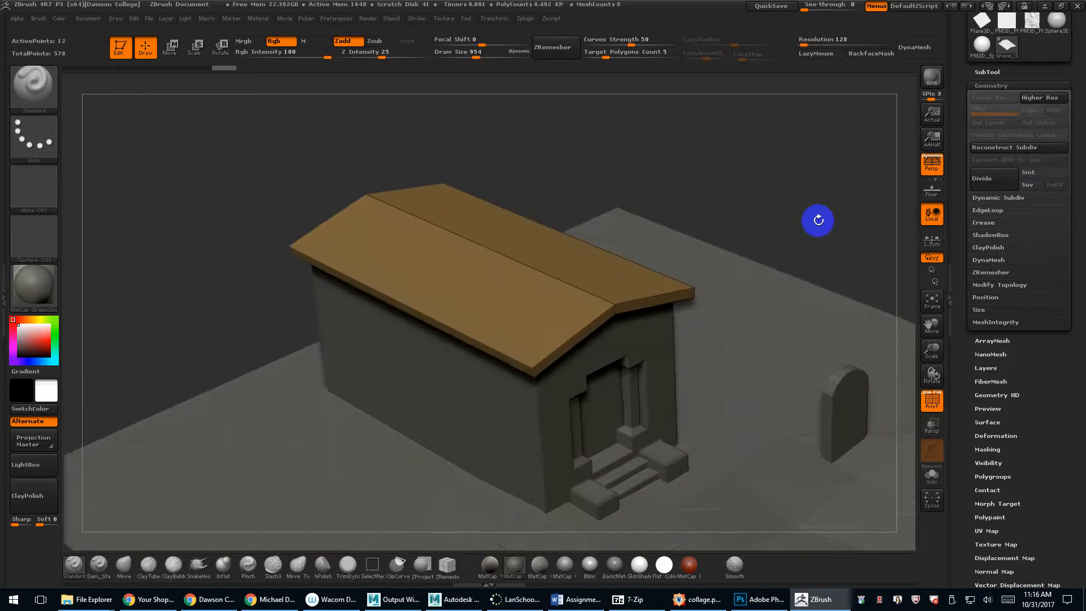
drag(819, 221, 800, 211)
click(990, 222)
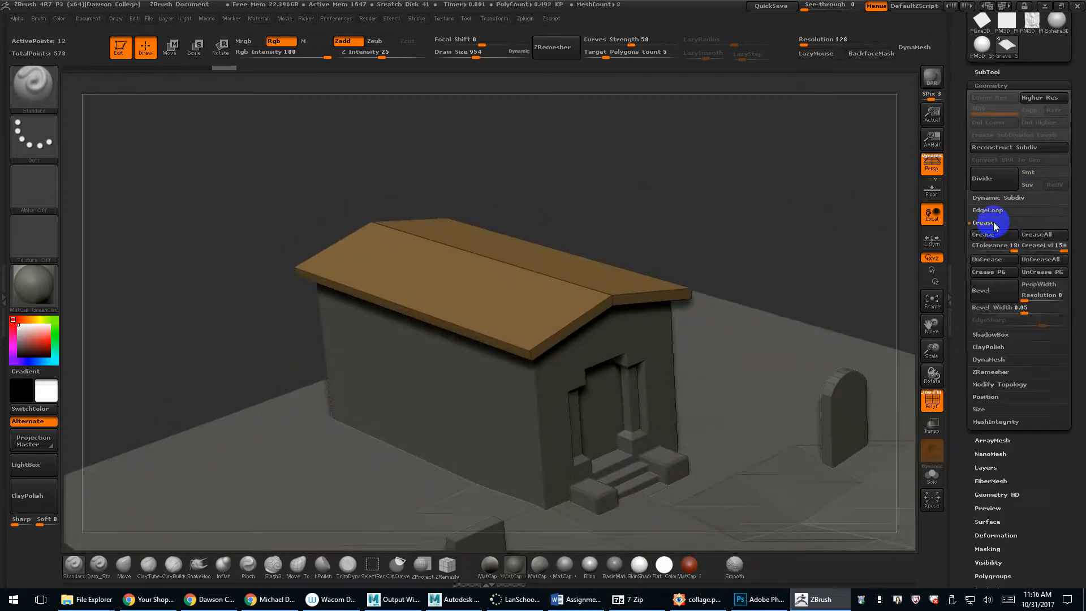
click(1032, 236)
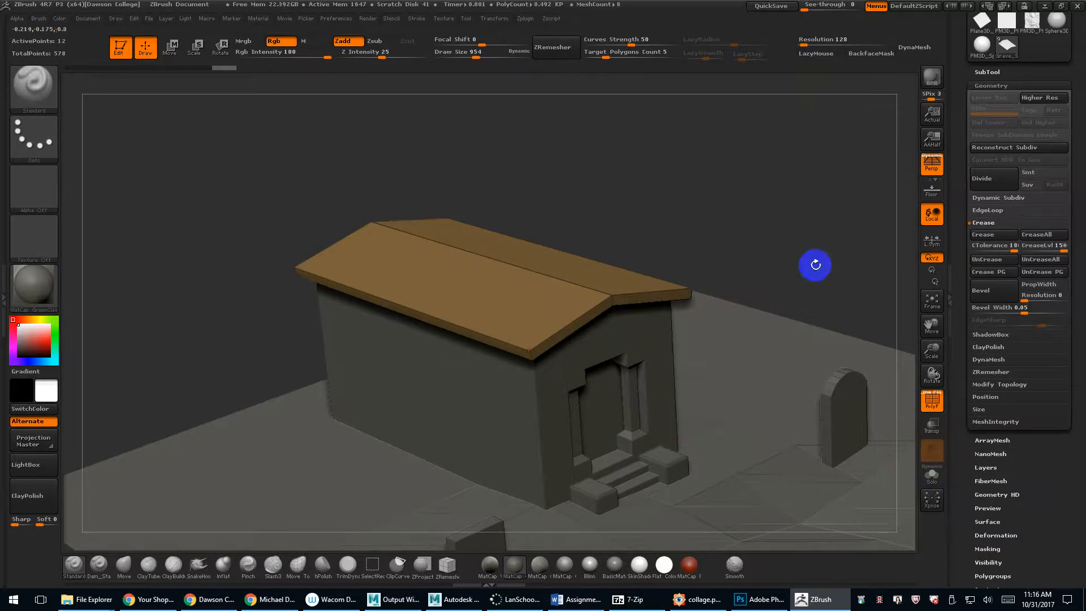
alt+drag(847, 253, 882, 407)
drag(845, 80, 678, 146)
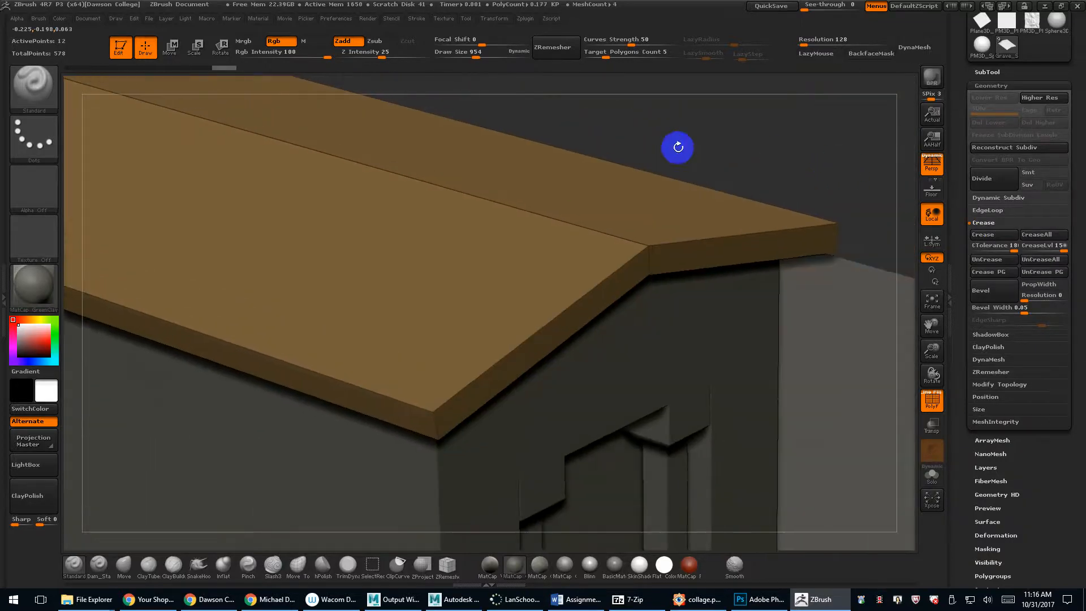
click(1048, 241)
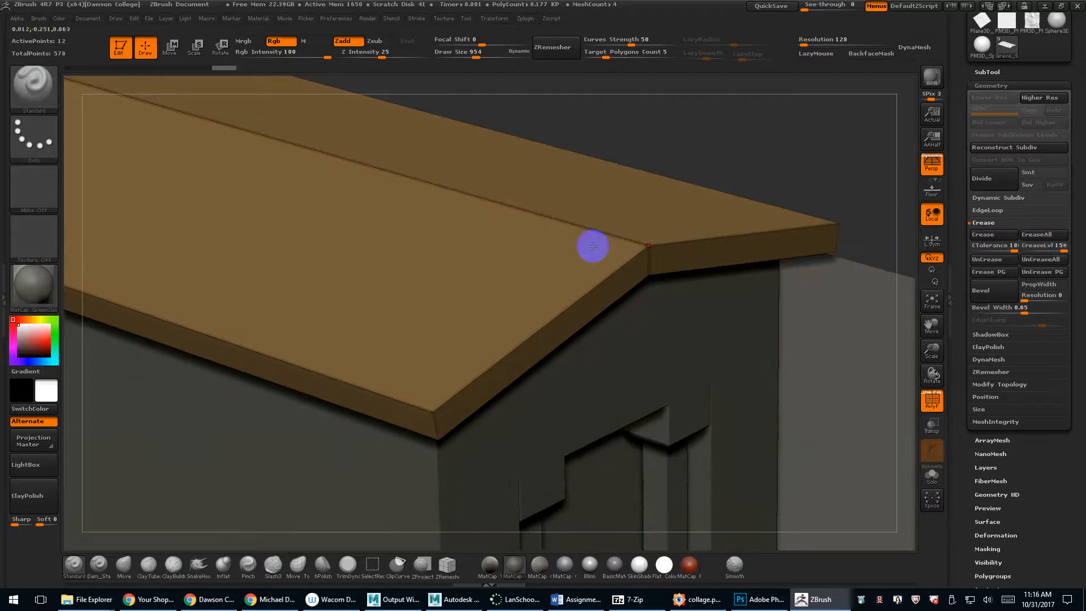
alt+drag(741, 155, 661, 72)
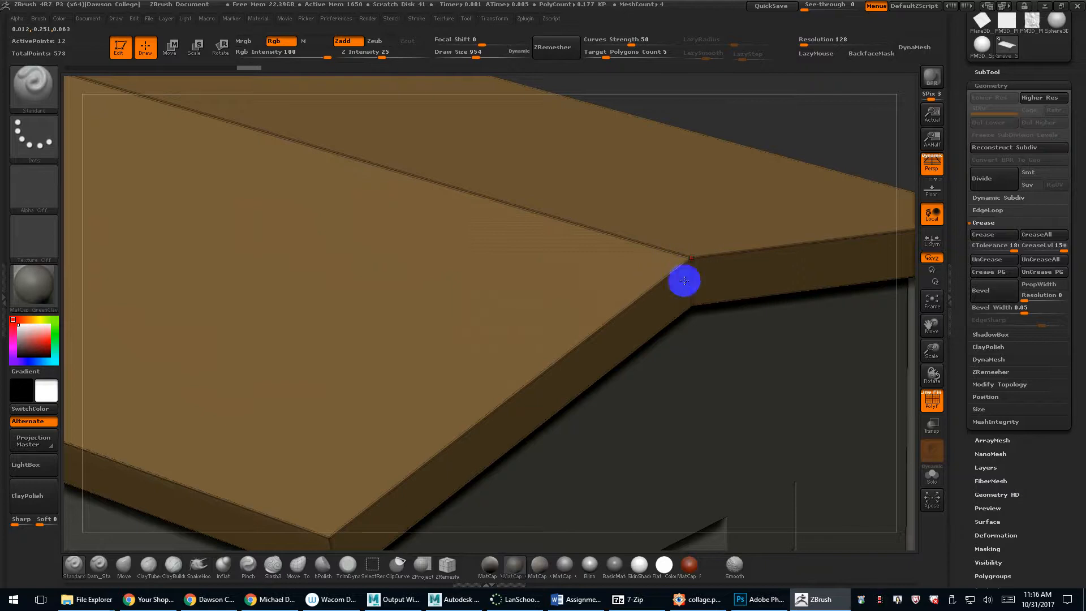
Divide the creased roof with Smt on up to subdivision level 4 and view it without the polyframe.
click(982, 179)
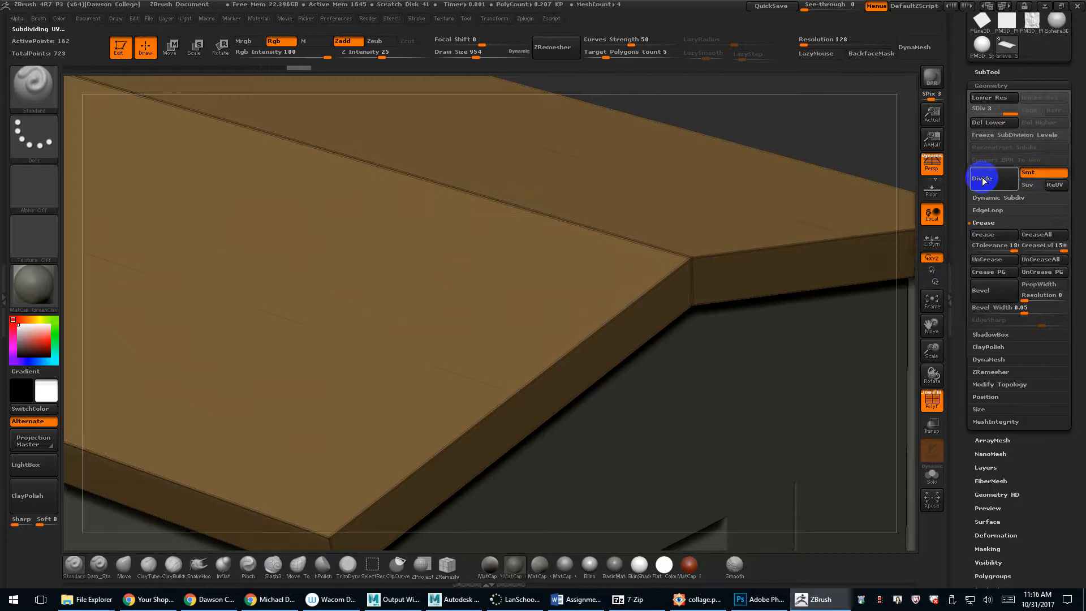
click(982, 179)
key(f)
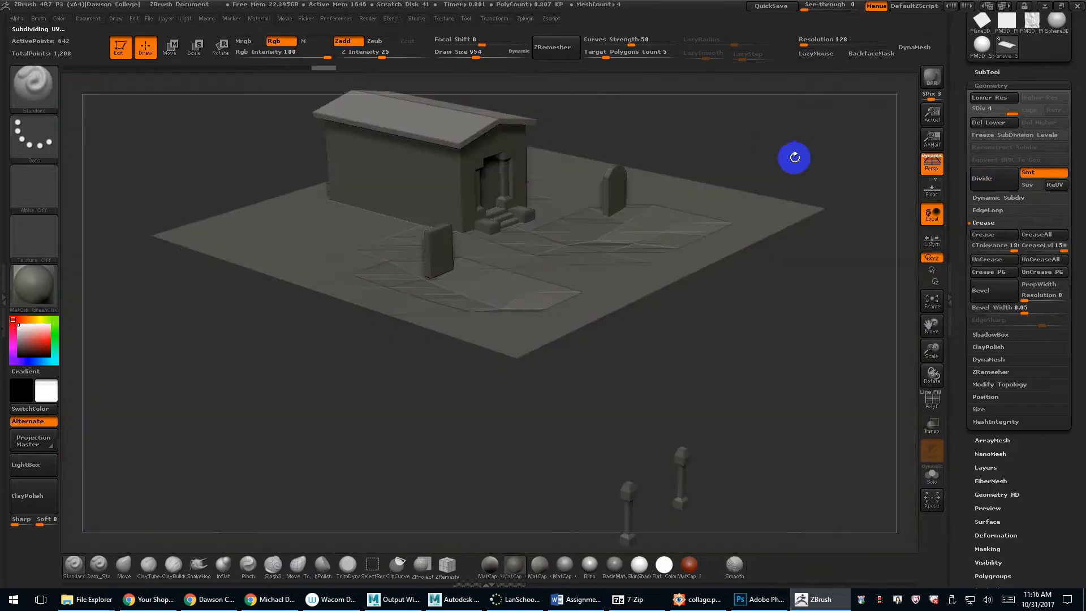
drag(792, 158, 739, 189)
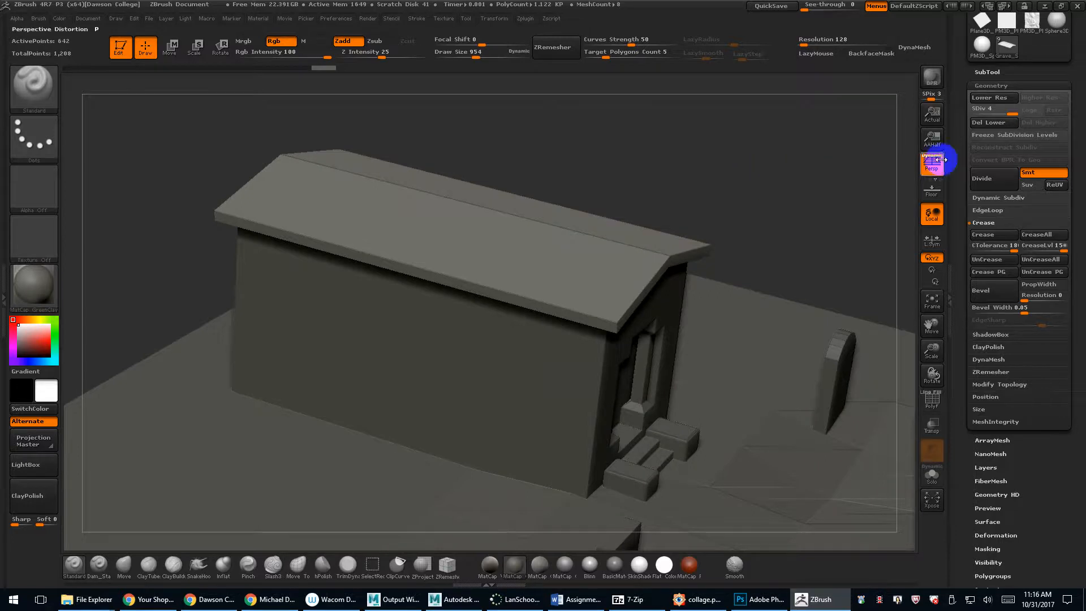
Undo the creased roof's divisions, show the polyframe, and remove all roof creases with UnCreaseAll.
key(ctrl)
key(ctrl+z)
key(ctrl+z)
key(ctrl+z)
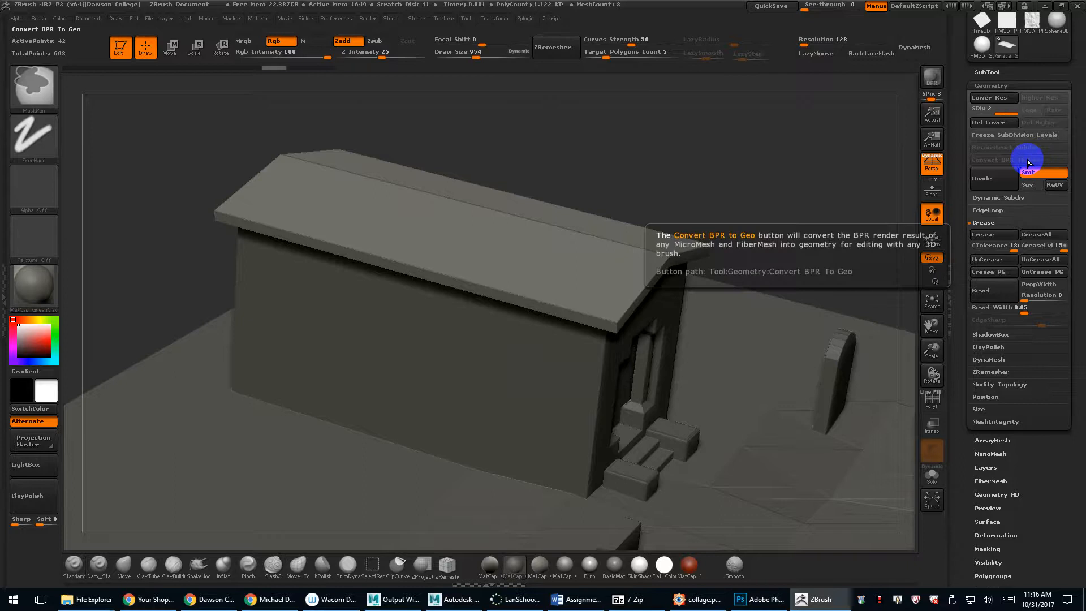
drag(660, 186, 756, 196)
key(shift+f)
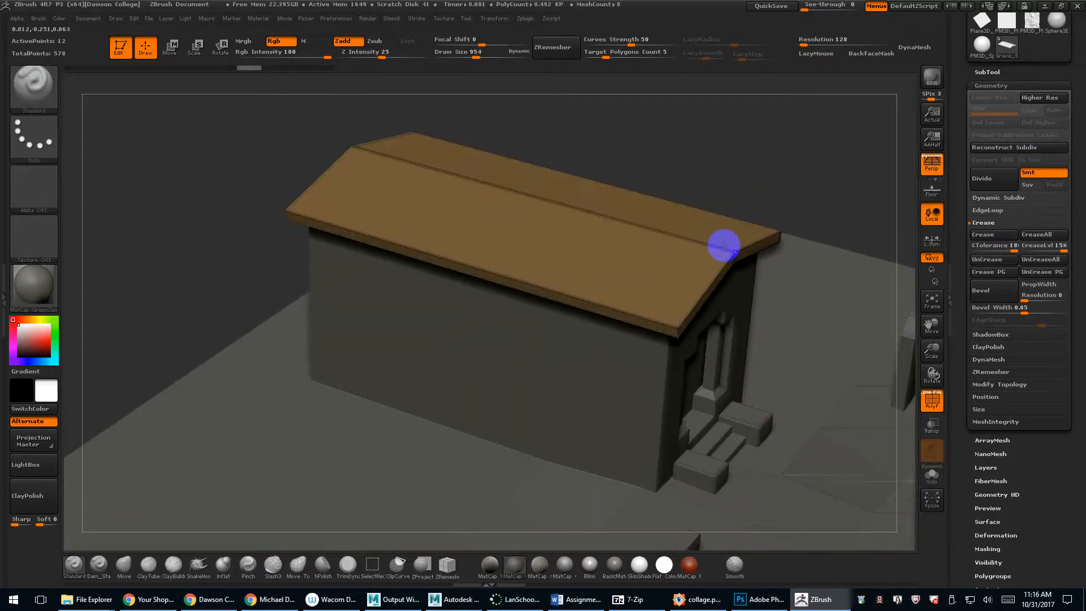
click(1040, 260)
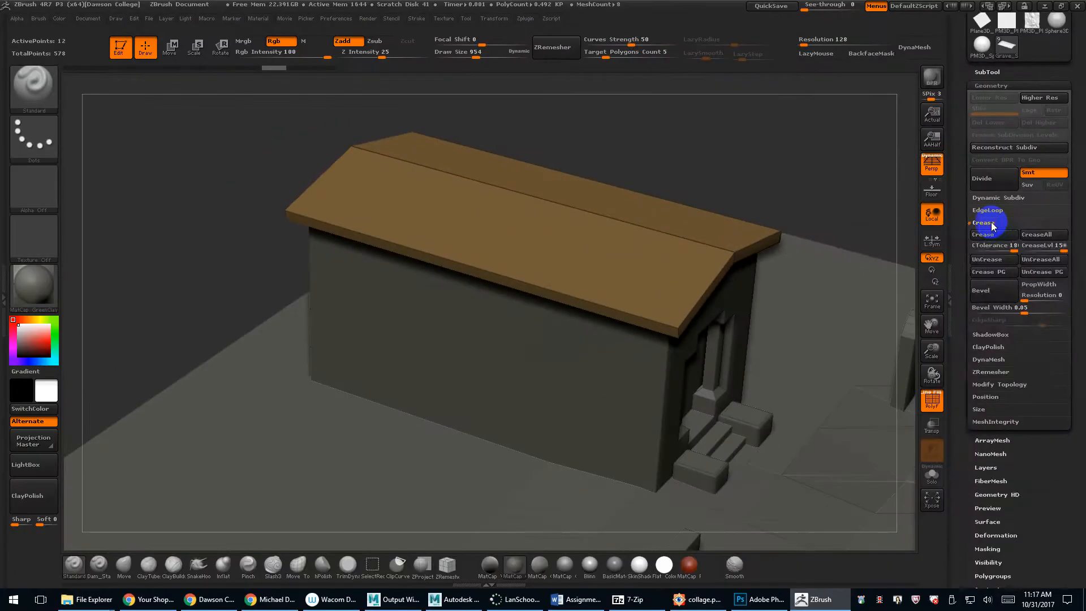
click(707, 164)
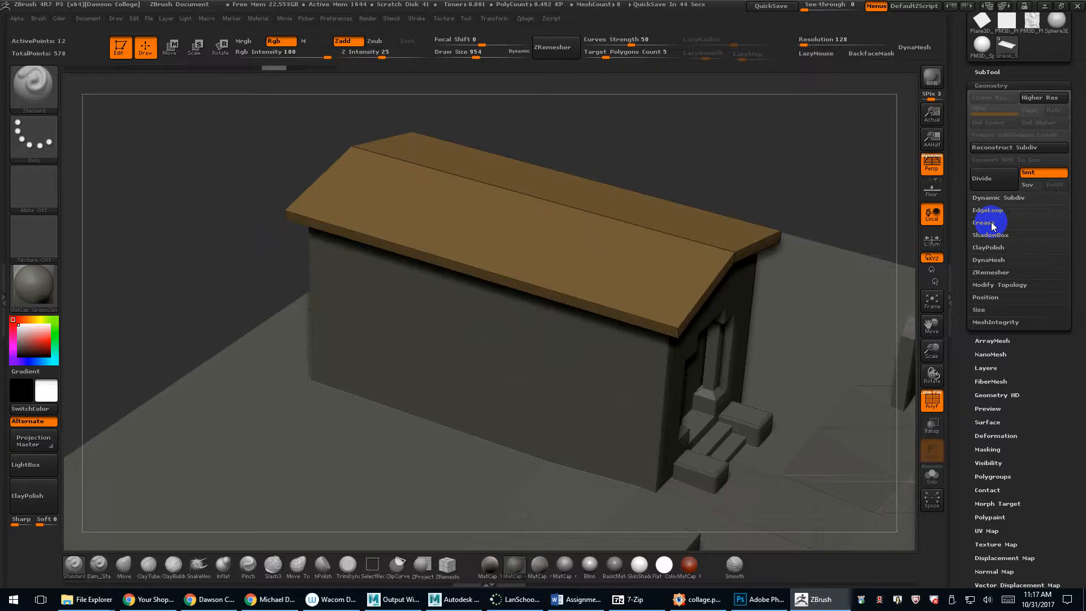
Look through the Crease, Dynamic Subdiv, ClayPolish and DynaMesh options in the Geometry settings.
click(984, 222)
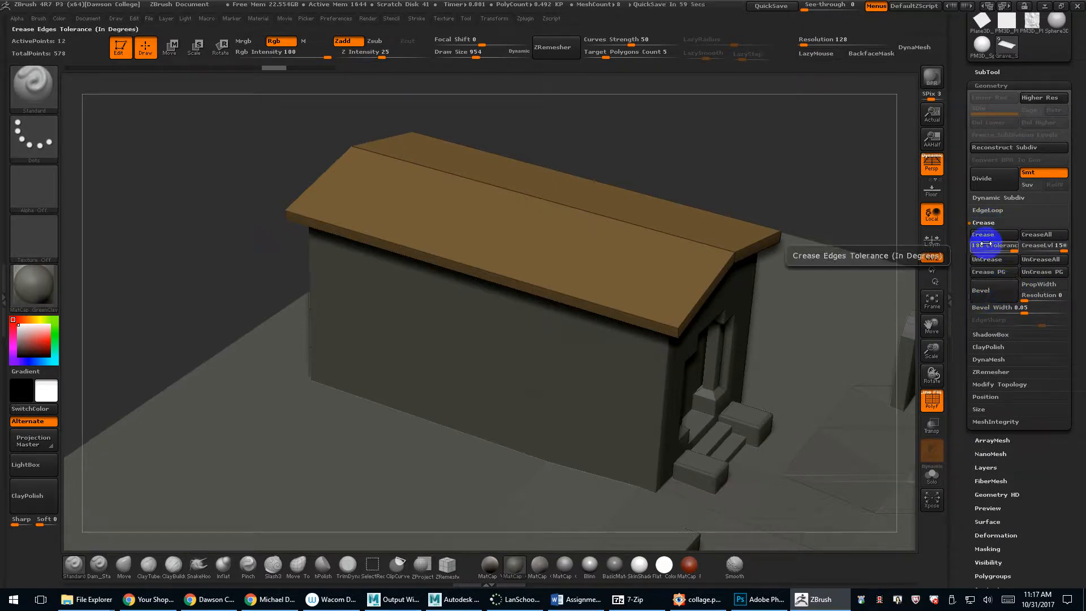
click(990, 198)
click(990, 197)
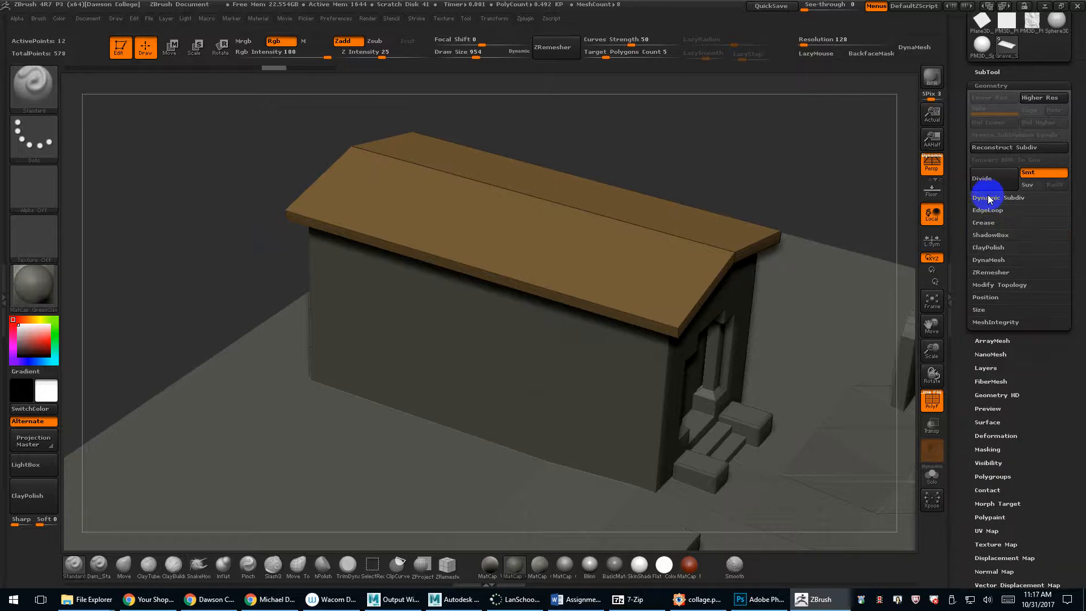
click(987, 247)
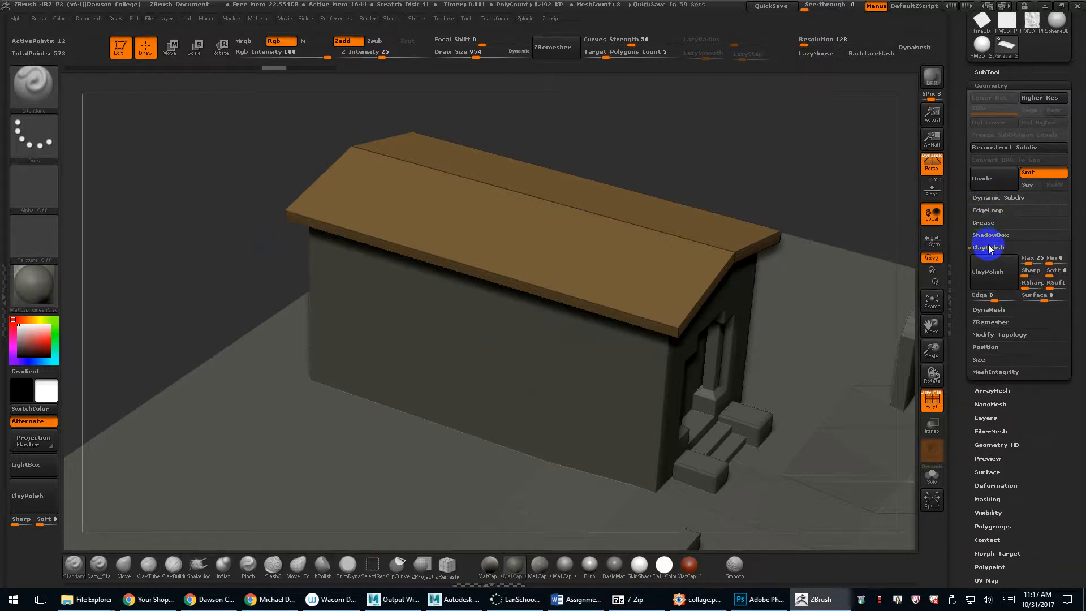
click(988, 247)
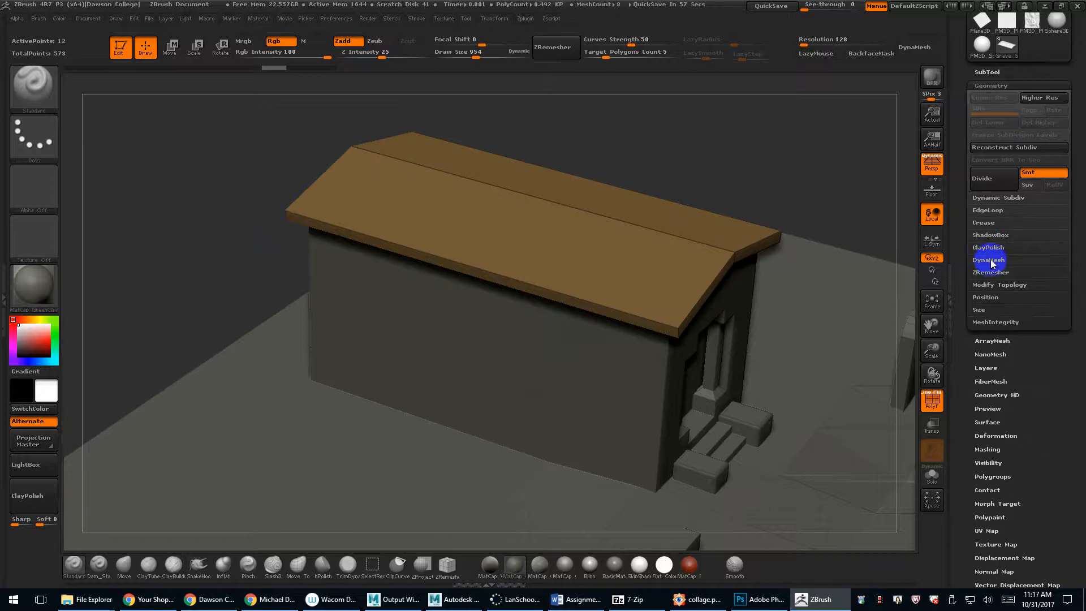
click(989, 261)
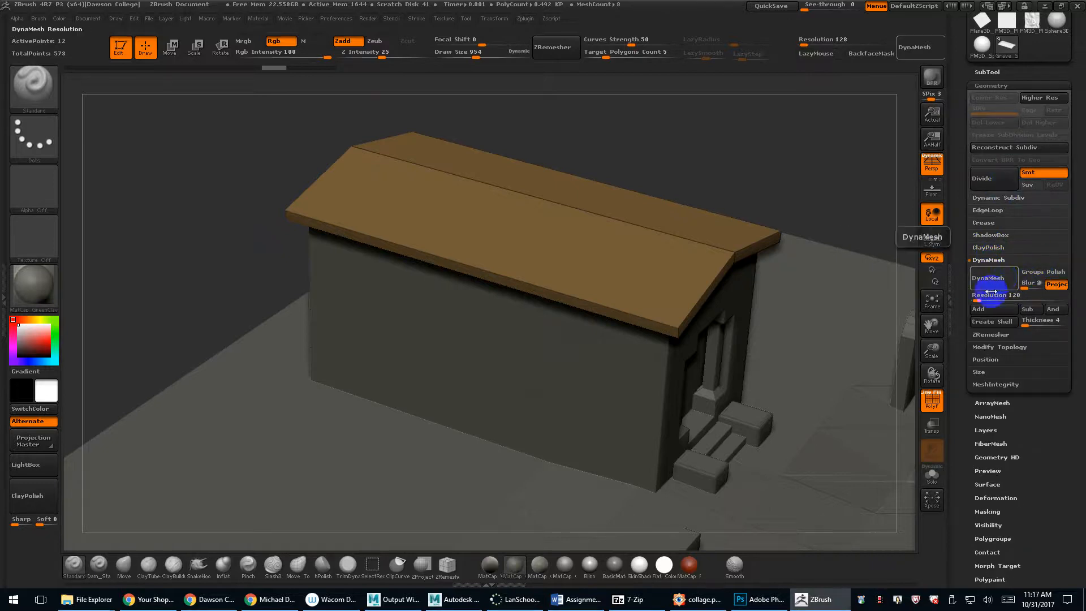
click(987, 260)
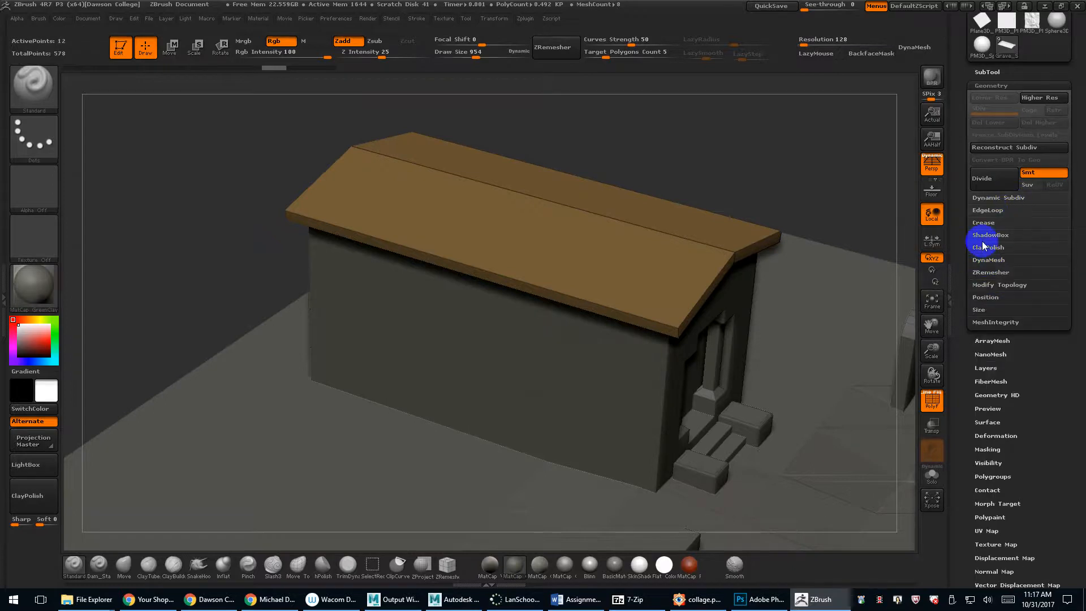
Examine the undivided roof and its edges from several angles around the mausoleum.
click(716, 229)
key(ctrl+z)
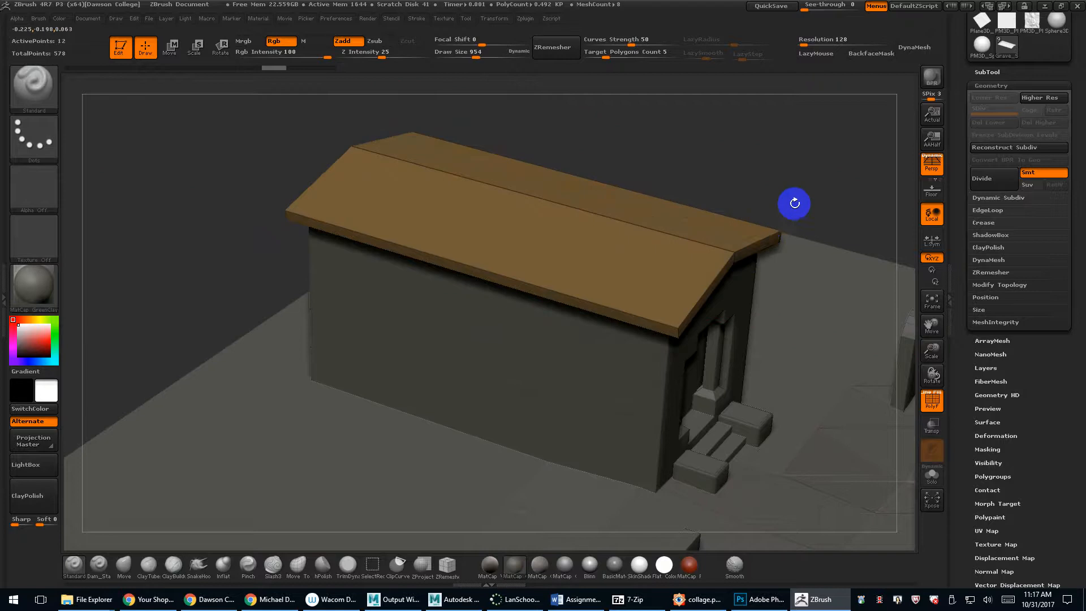
alt+drag(822, 210, 785, 192)
alt+drag(824, 237, 676, 211)
drag(775, 225, 735, 228)
alt+drag(728, 179, 791, 232)
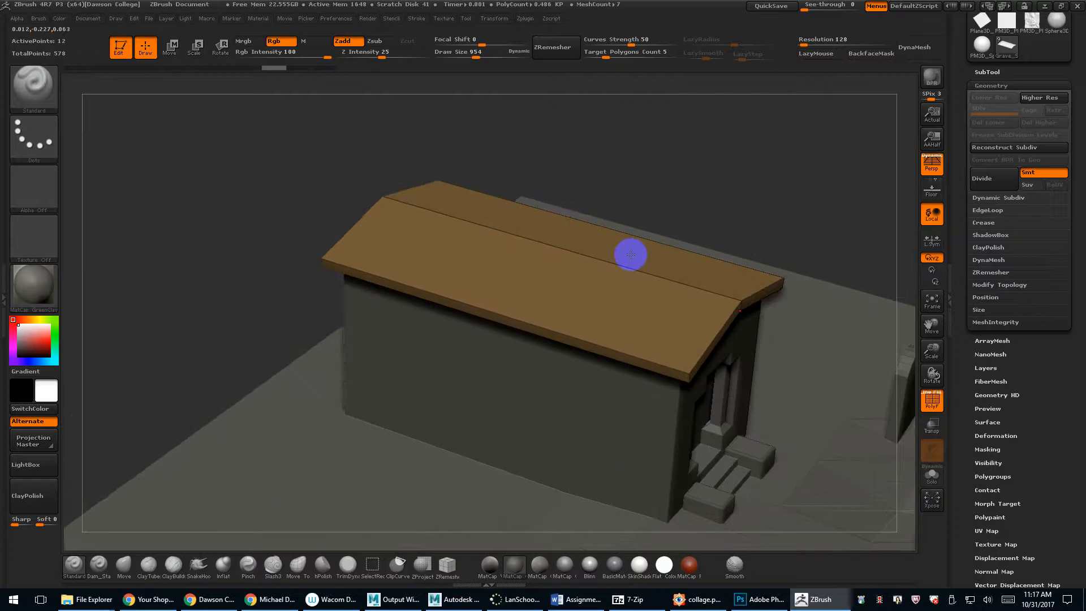
alt+drag(691, 202, 726, 193)
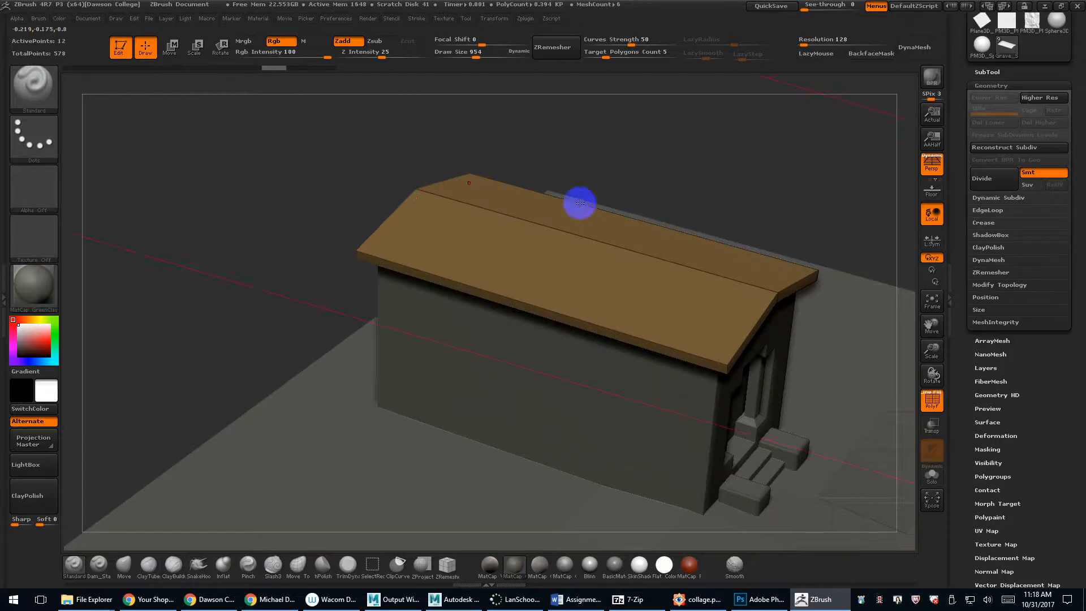
drag(802, 240, 786, 273)
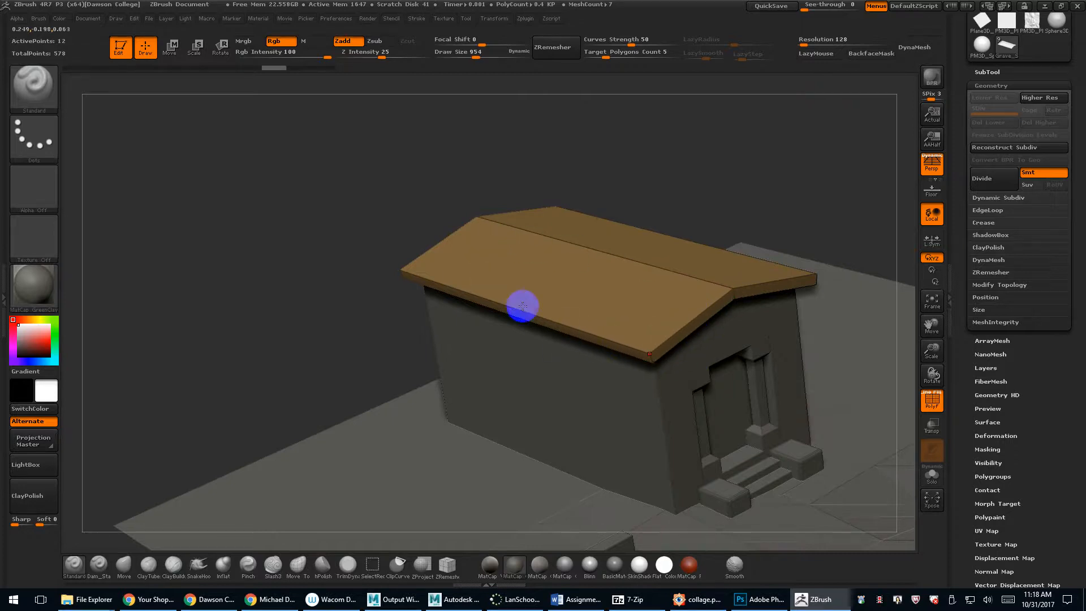
Try to redo the last undone change and undo it again.
key(ctrl+shift+z)
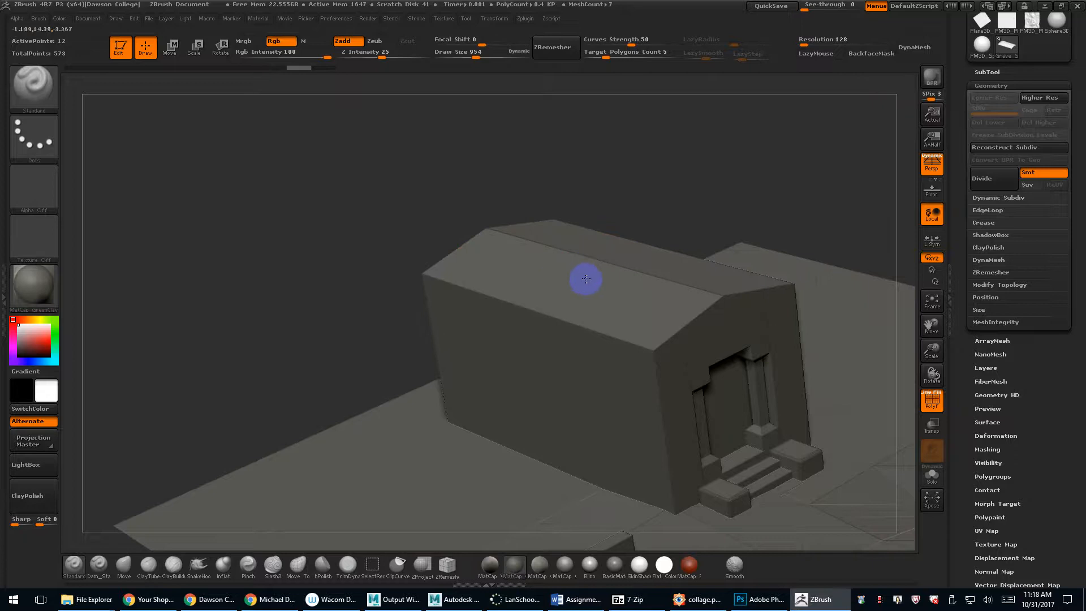
key(ctrl+z)
drag(369, 297, 397, 322)
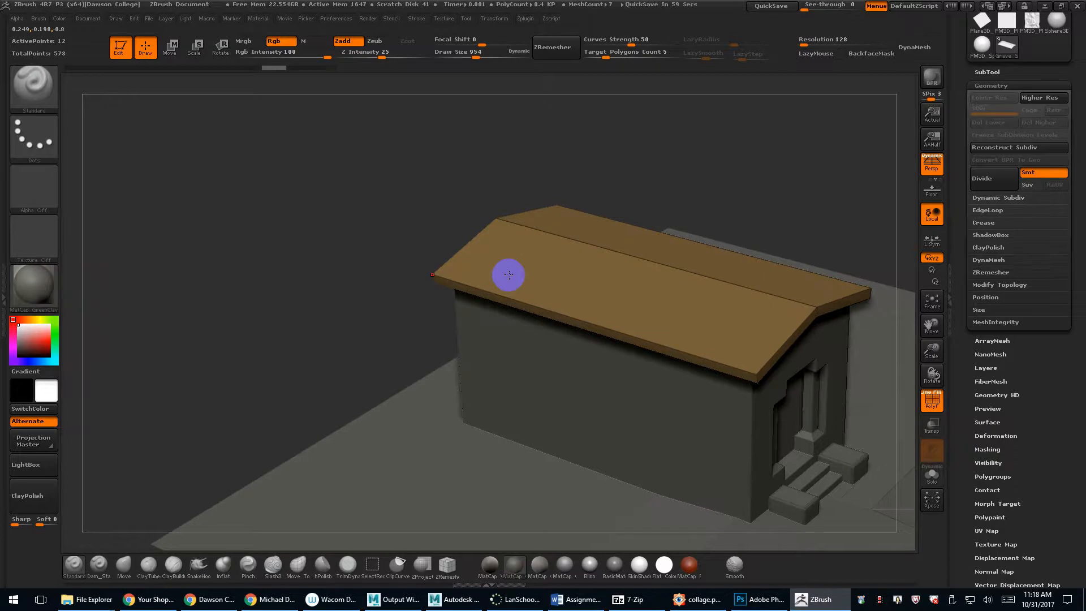
Choose the ZModeler brush for editing the roof's low-poly geometry.
key(b)
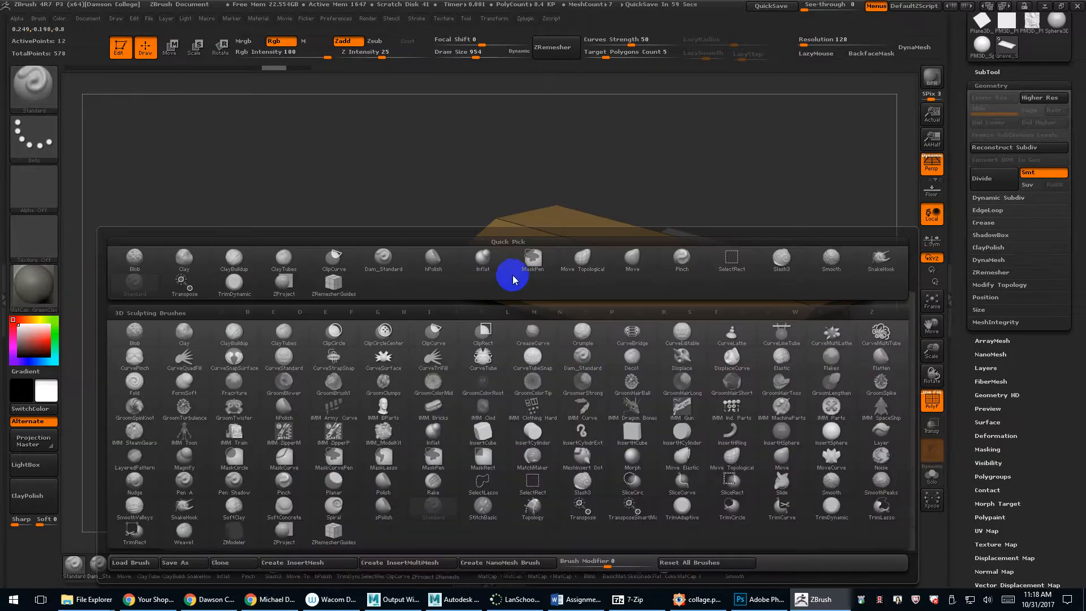
key(z)
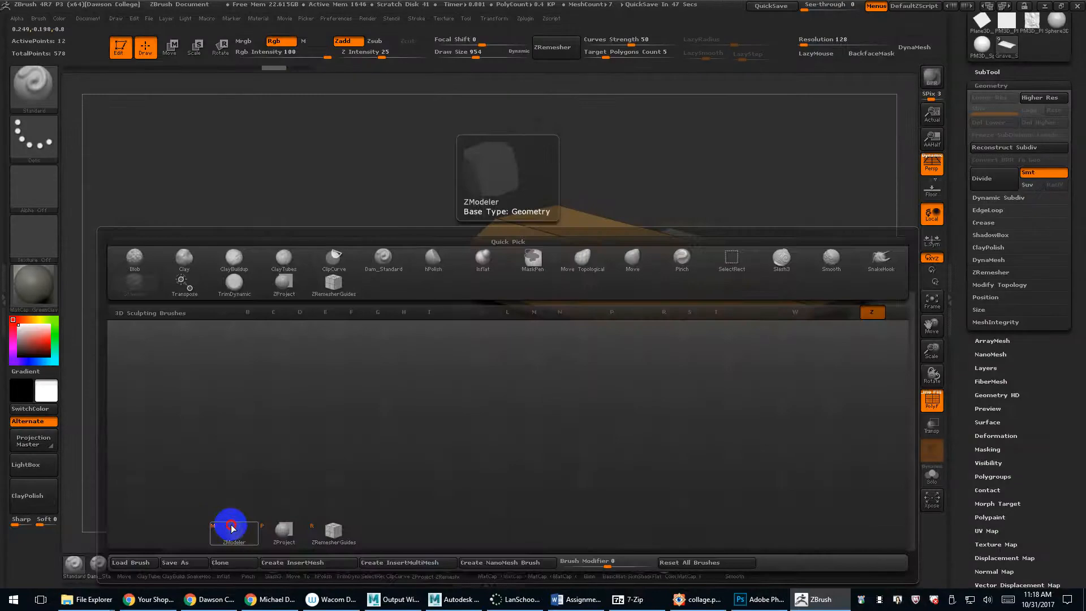
click(231, 527)
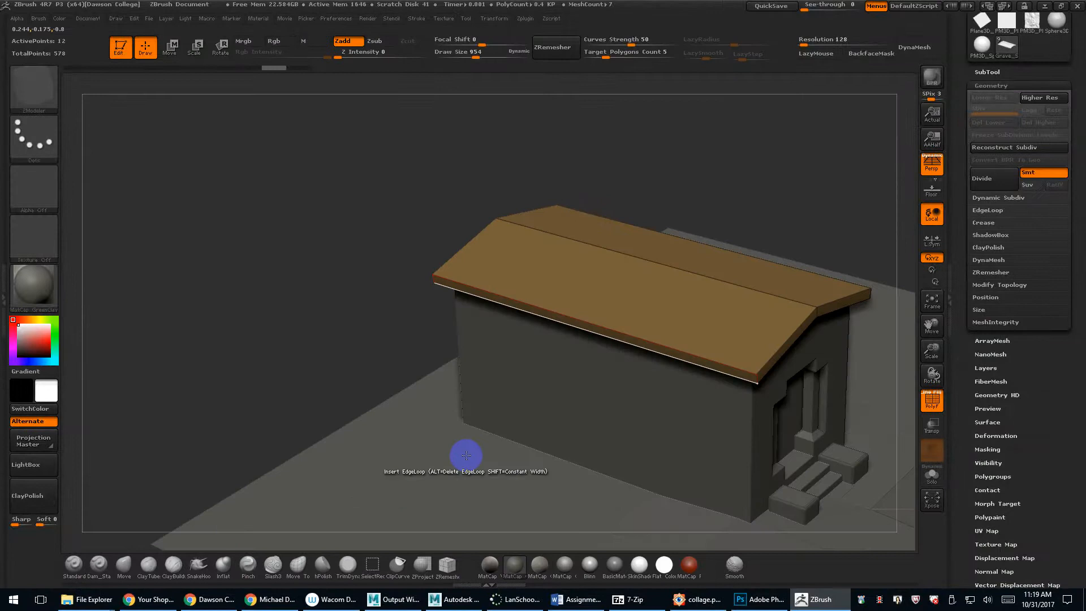
key(b)
key(m)
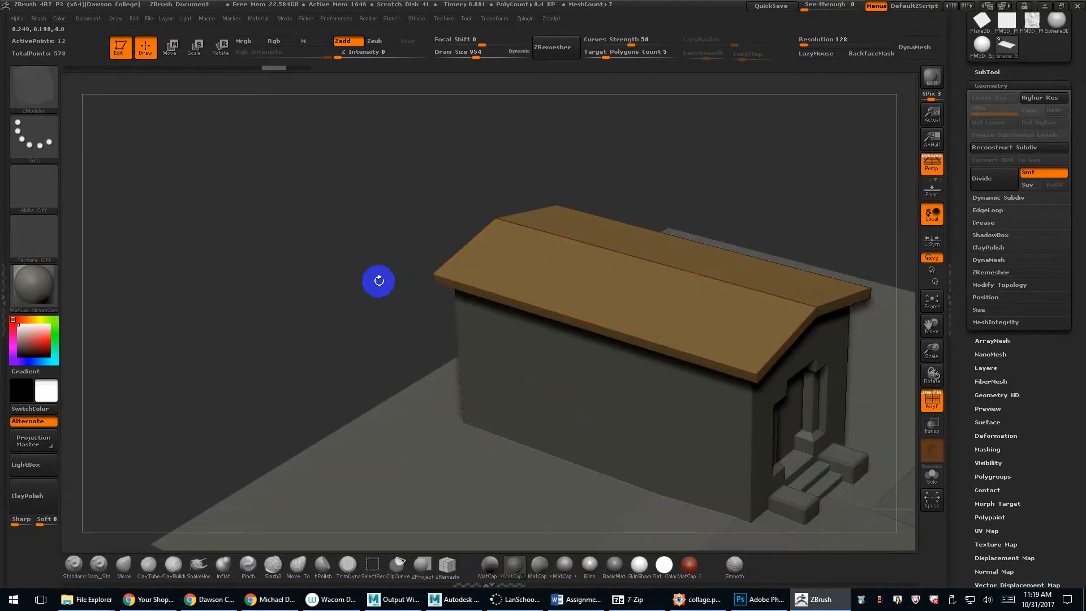
Insert several edge loops across the roof with ZModeler's Insert edge action targeting Single EdgeLoop.
alt+drag(332, 310, 417, 328)
drag(282, 291, 254, 294)
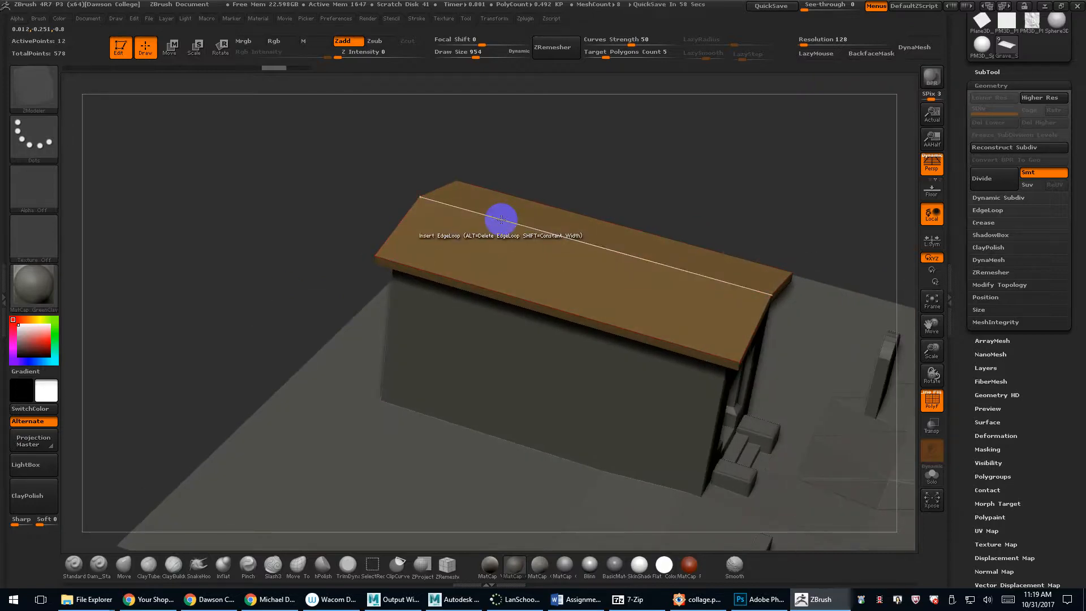
key(space)
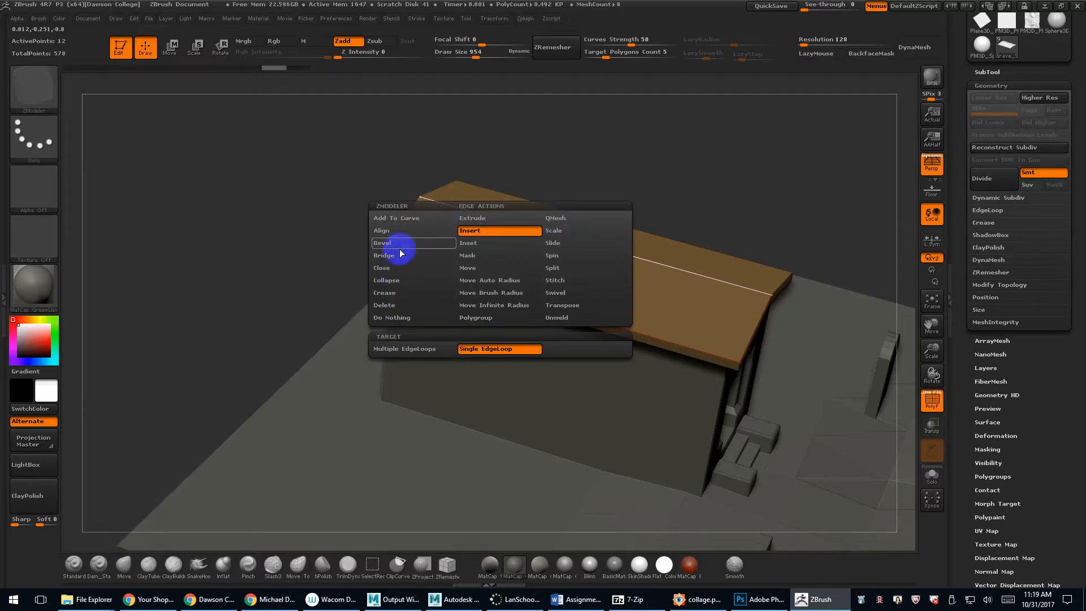
click(474, 233)
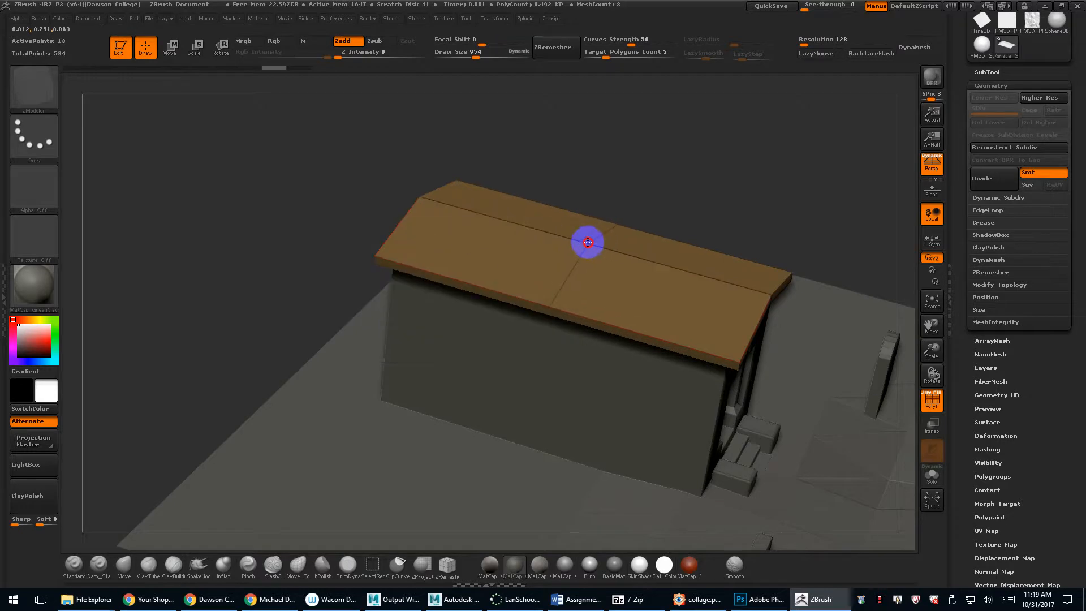
click(532, 226)
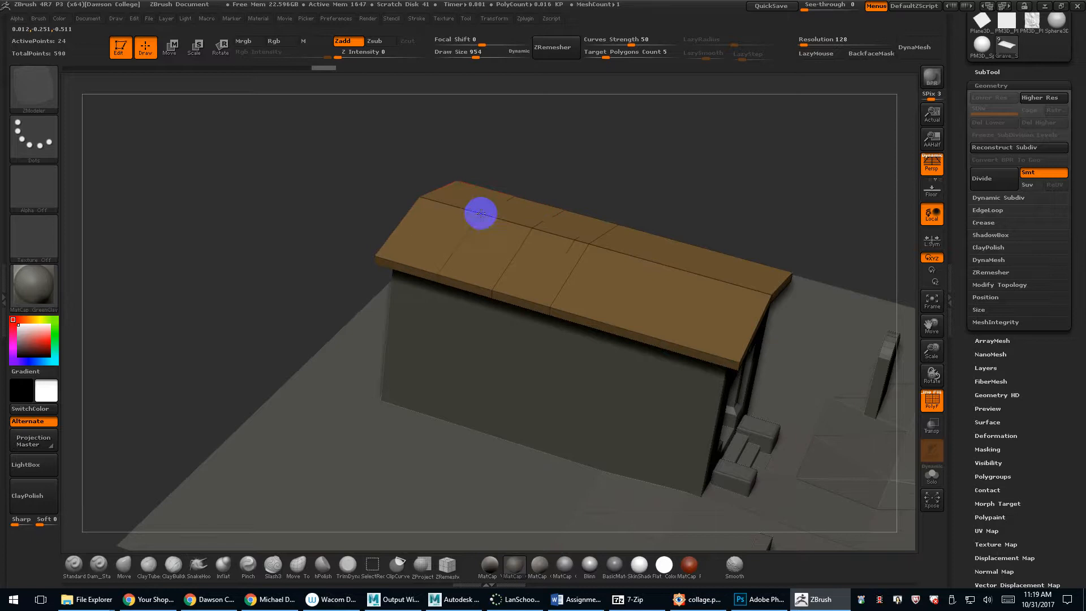
click(451, 199)
click(634, 257)
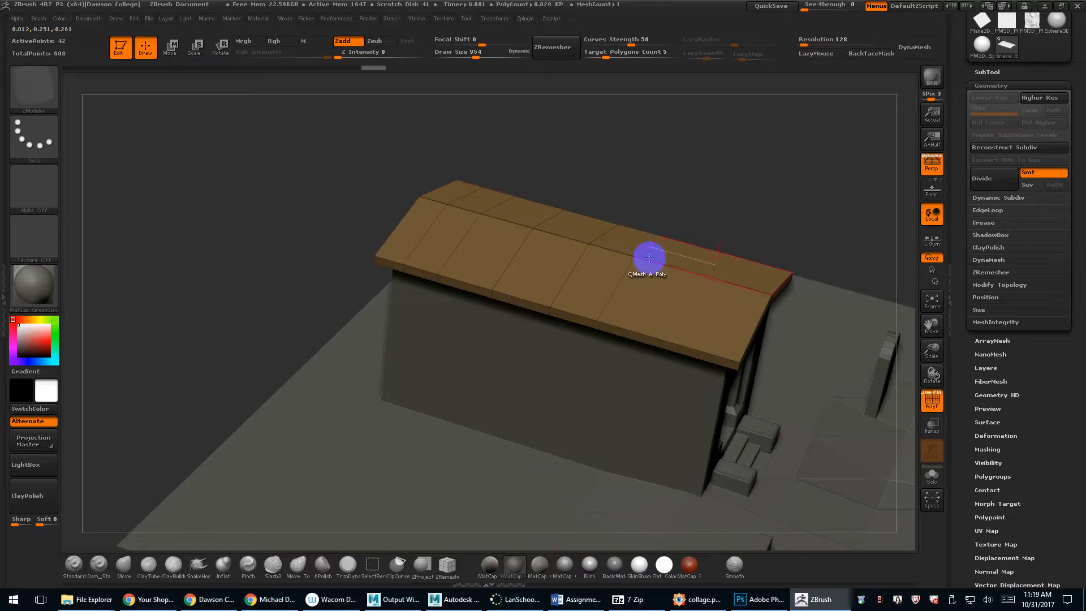
click(672, 267)
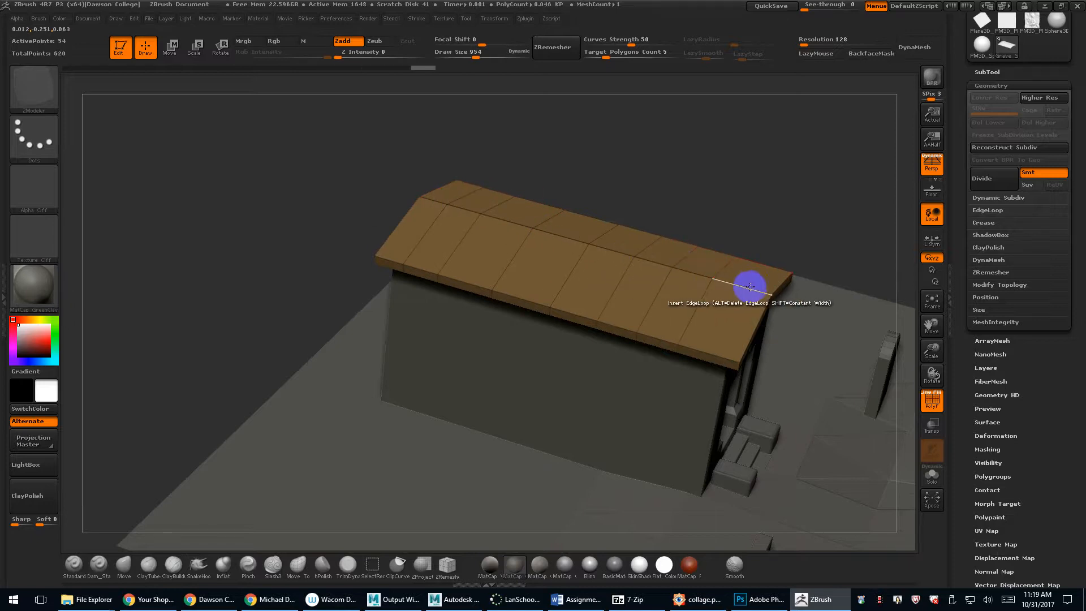
click(730, 285)
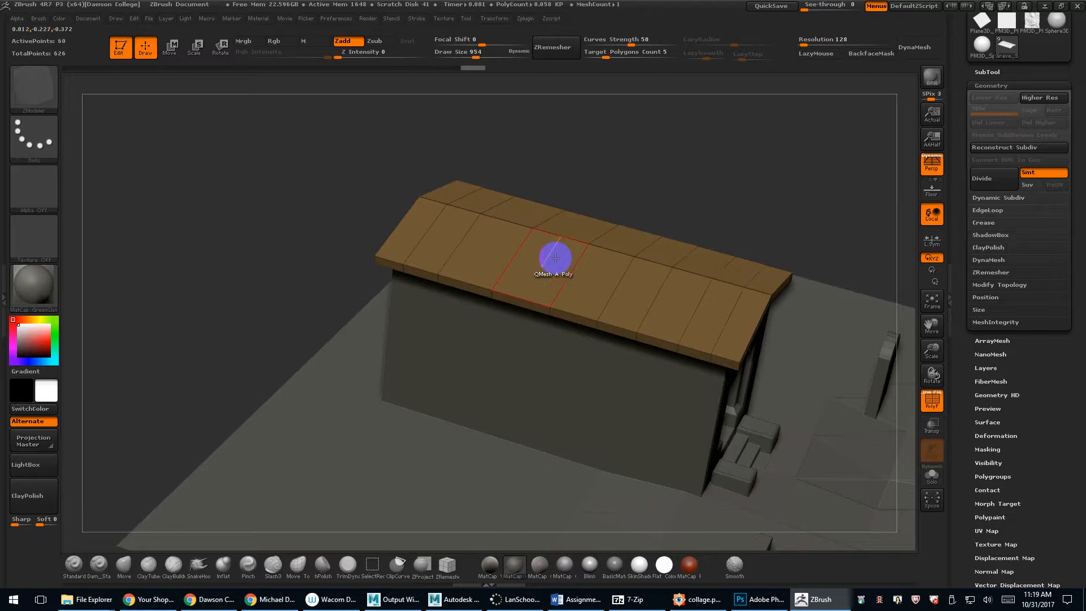
Try the Extrude polygon action with the Polyloop target on one strip across the roof, and undo the extrusion.
key(space)
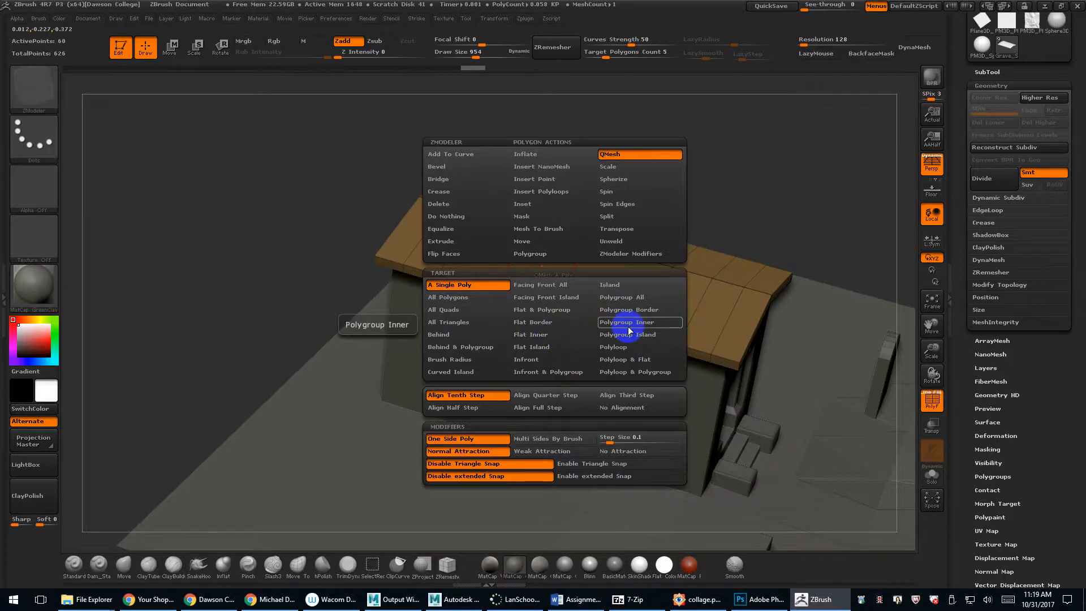
click(616, 346)
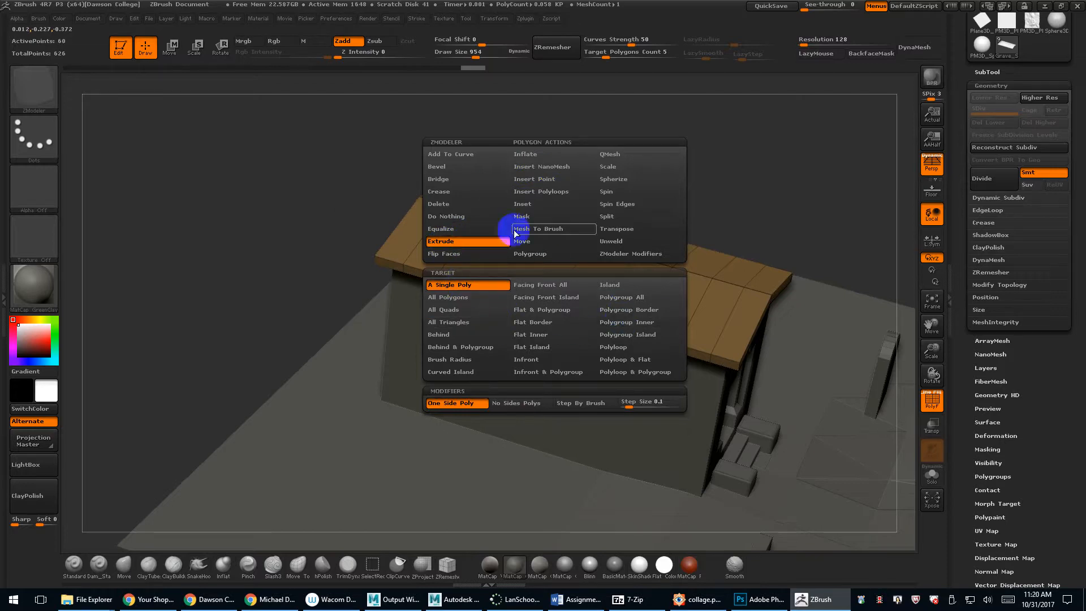
click(612, 346)
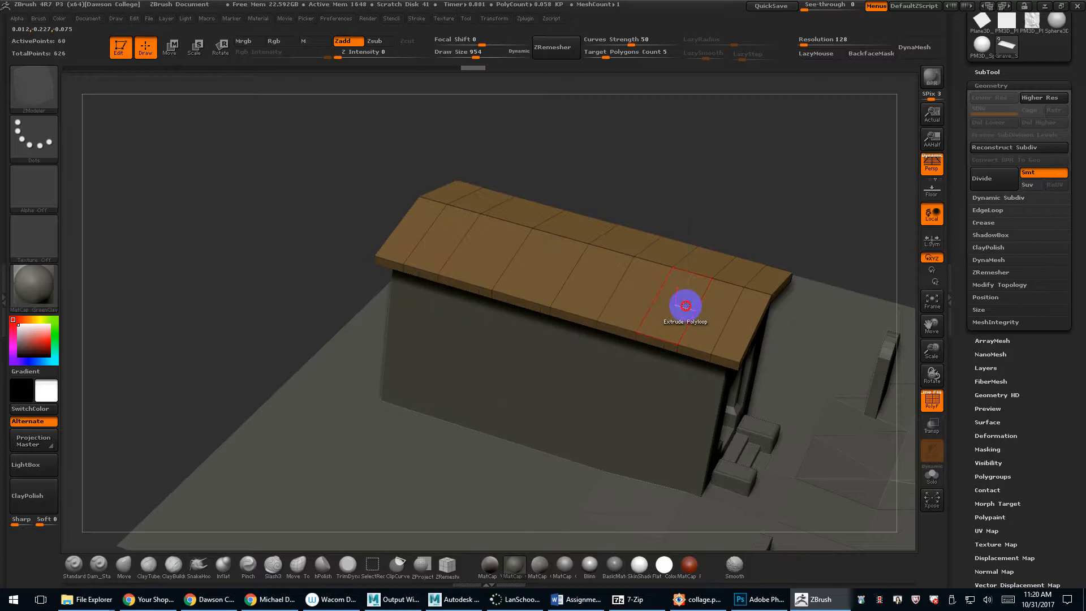
drag(685, 306, 715, 250)
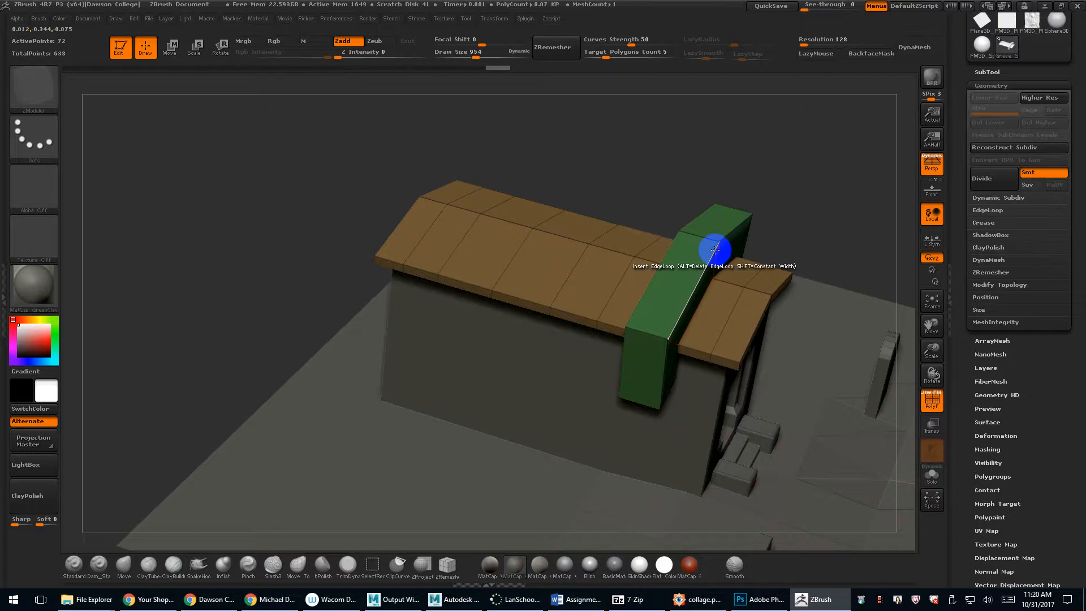
key(ctrl+z)
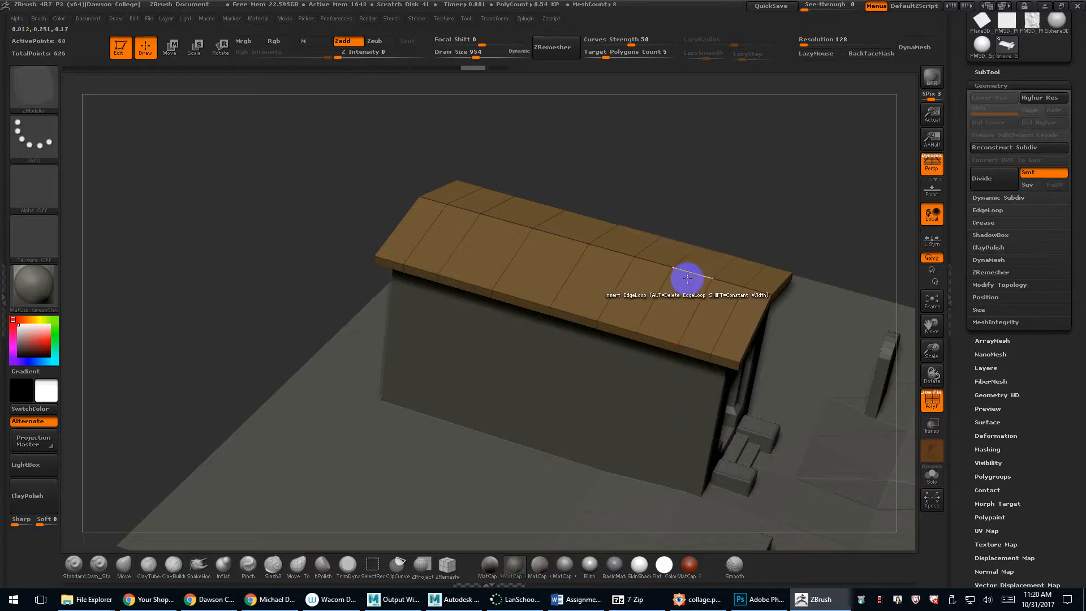
Undo all the edge loops inserted across the roof.
drag(758, 216, 693, 255)
key(ctrl)
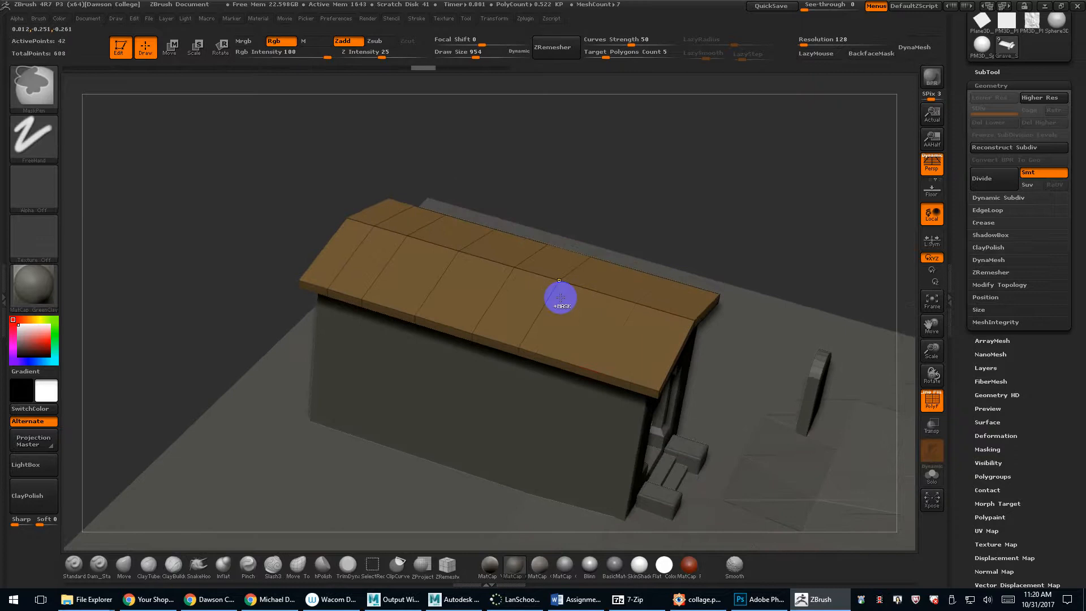
key(ctrl+z)
key(ctrl+z)
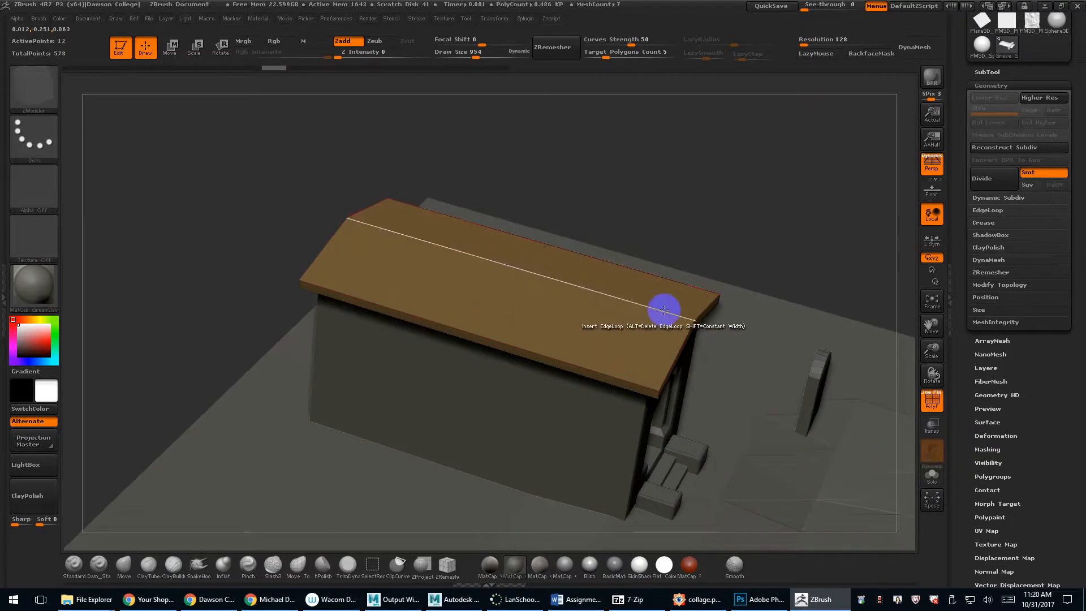
Try the Extrude point action on the front end of the roof ridge, and undo it.
alt+drag(761, 250, 562, 315)
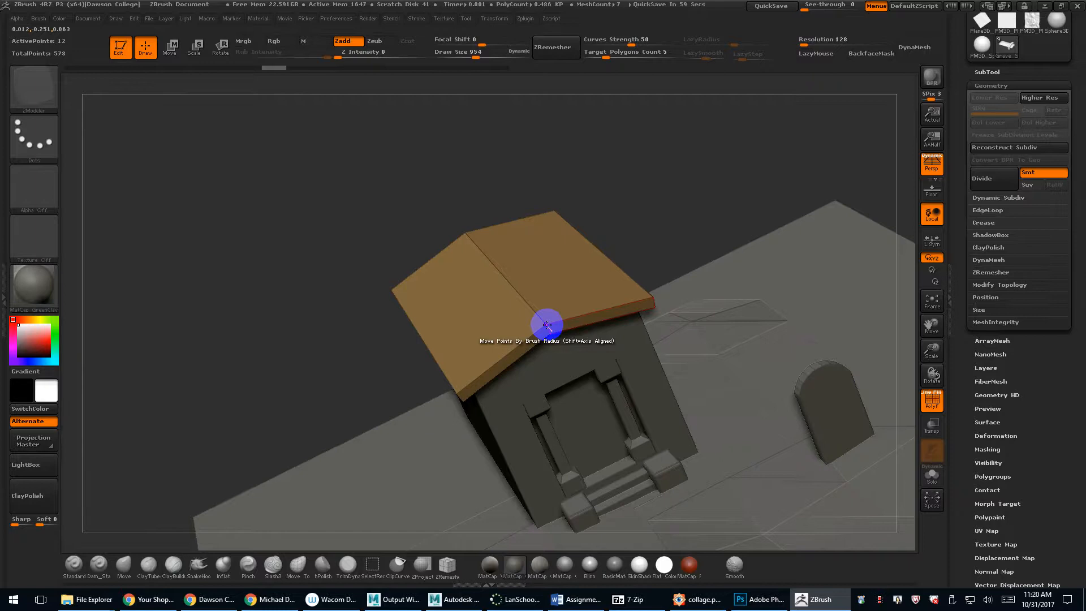
key(space)
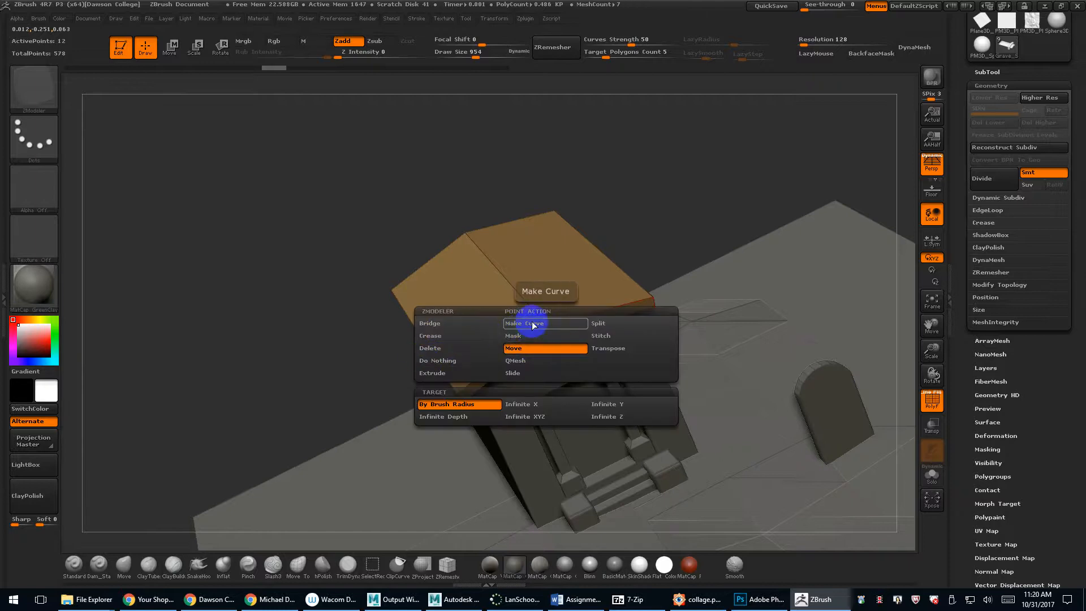
click(521, 374)
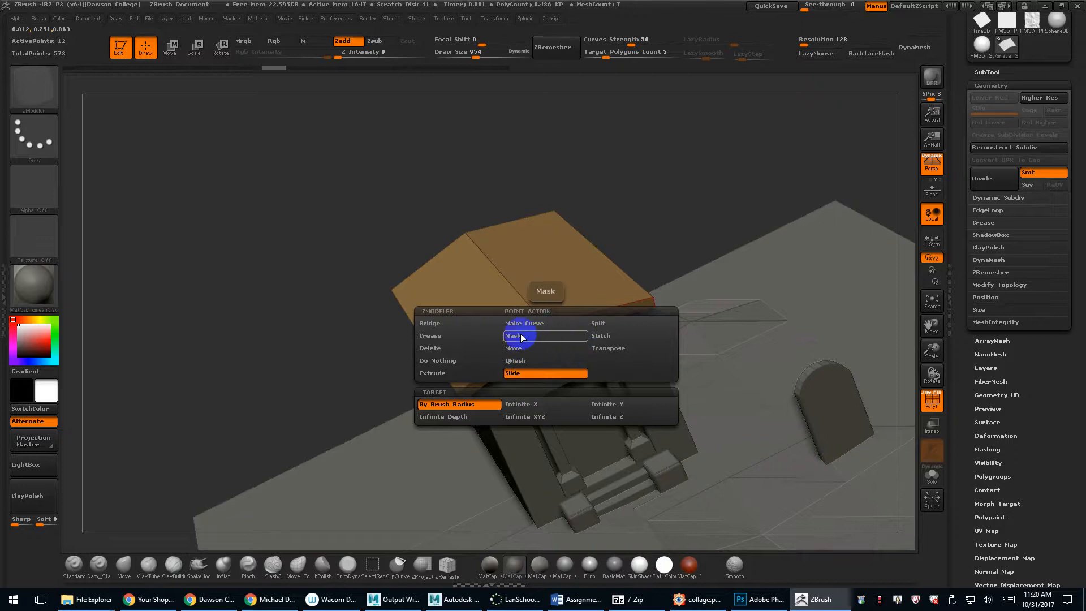
click(439, 375)
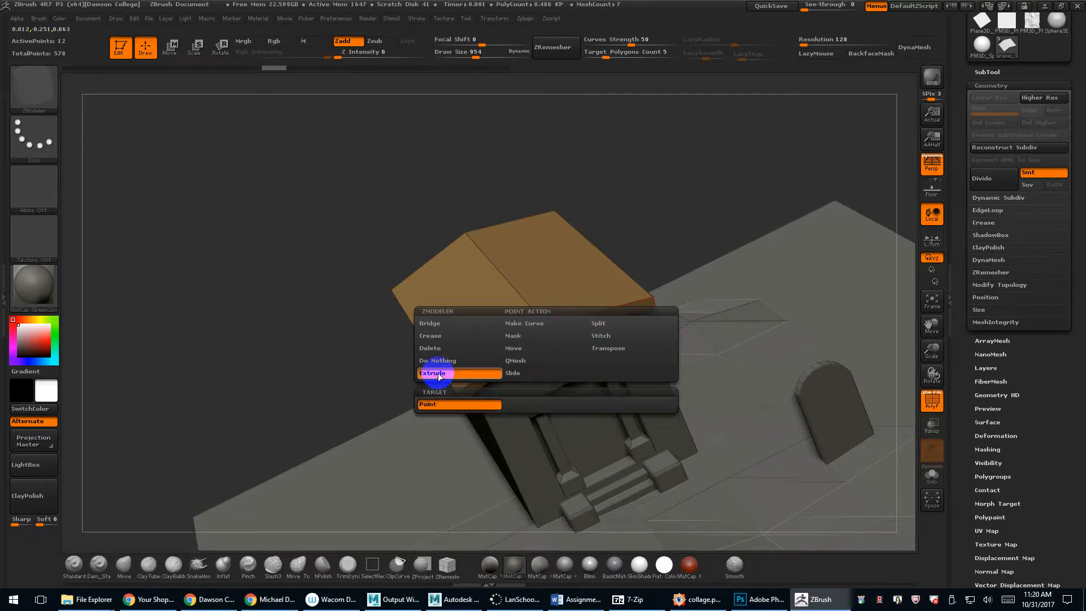
drag(546, 322, 510, 288)
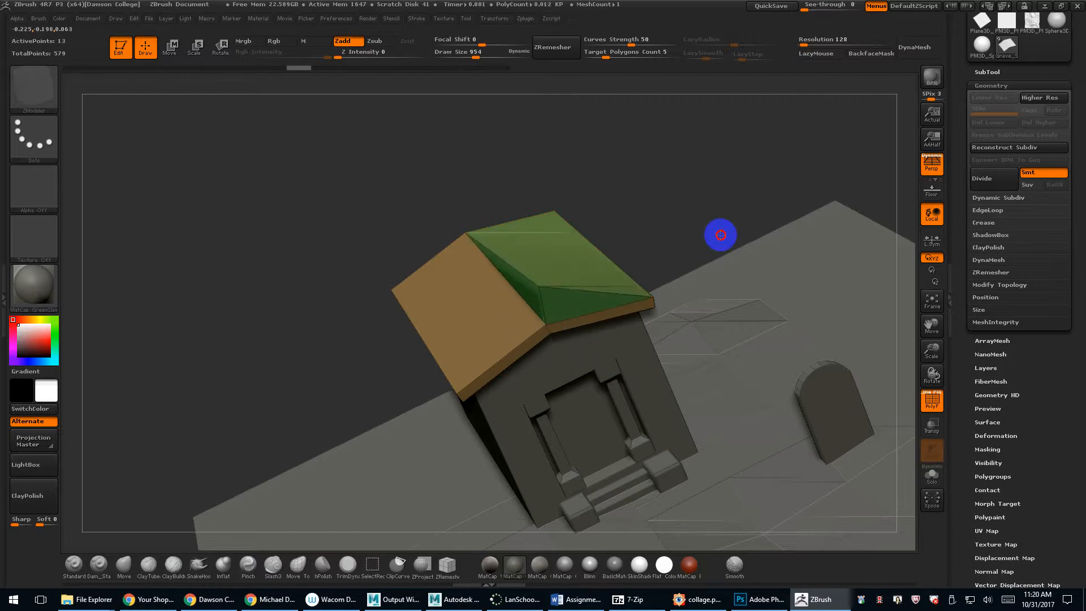
drag(720, 233, 585, 254)
key(ctrl+z)
Insert edge loops across the roof and along both slopes with the Insert edge action targeting Multiple EdgeLoops.
drag(460, 175, 482, 286)
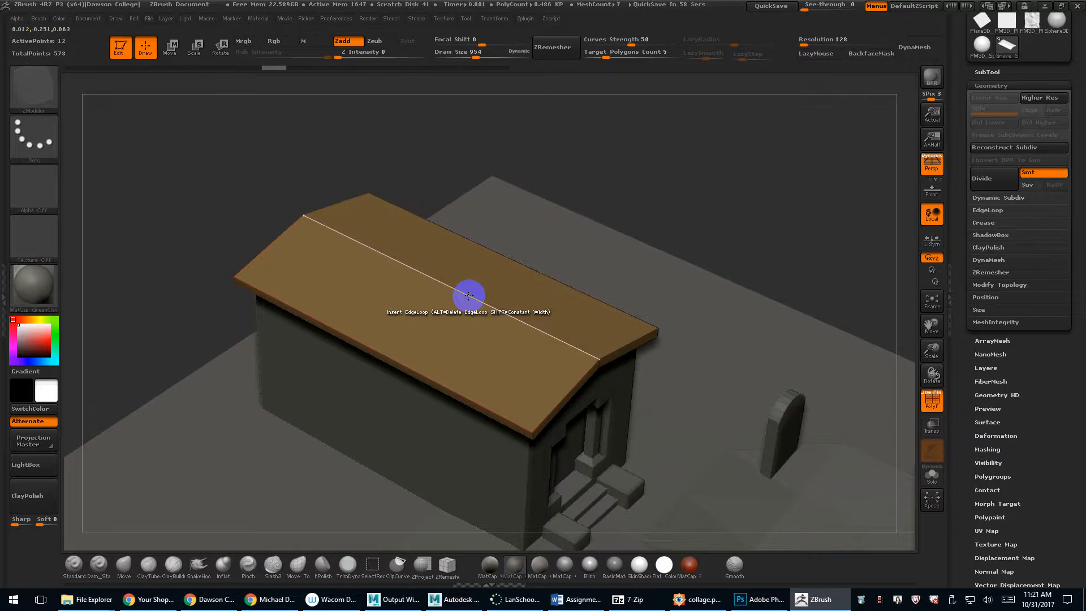
key(space)
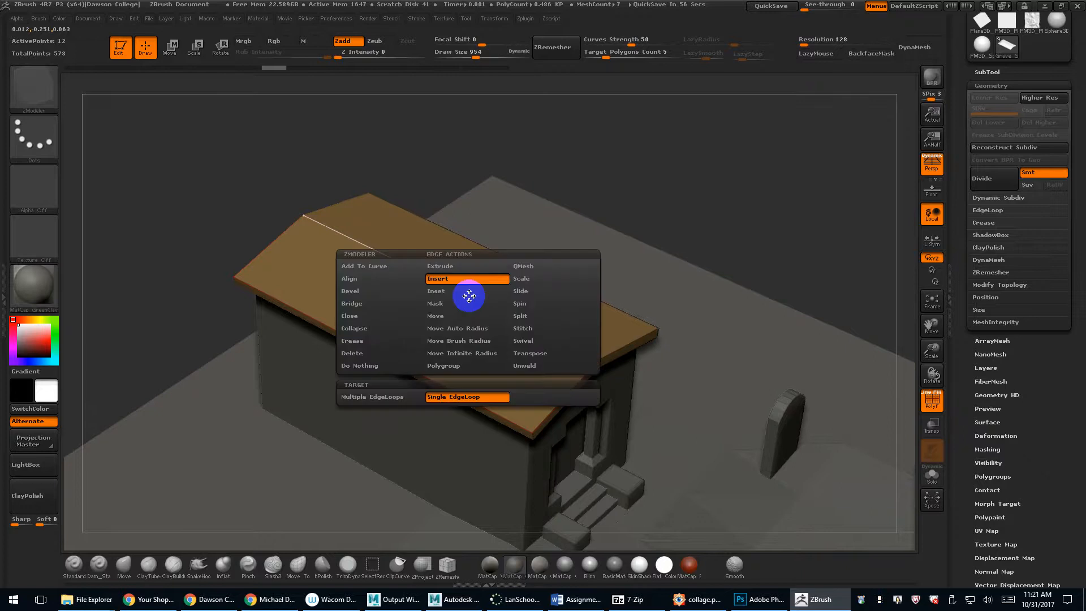
click(386, 397)
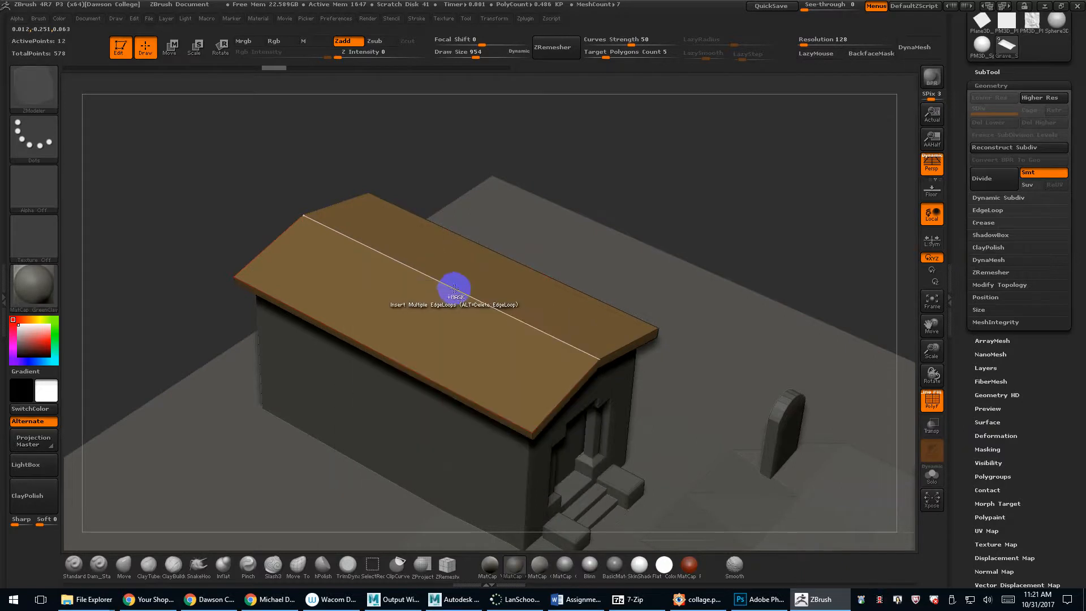
click(450, 286)
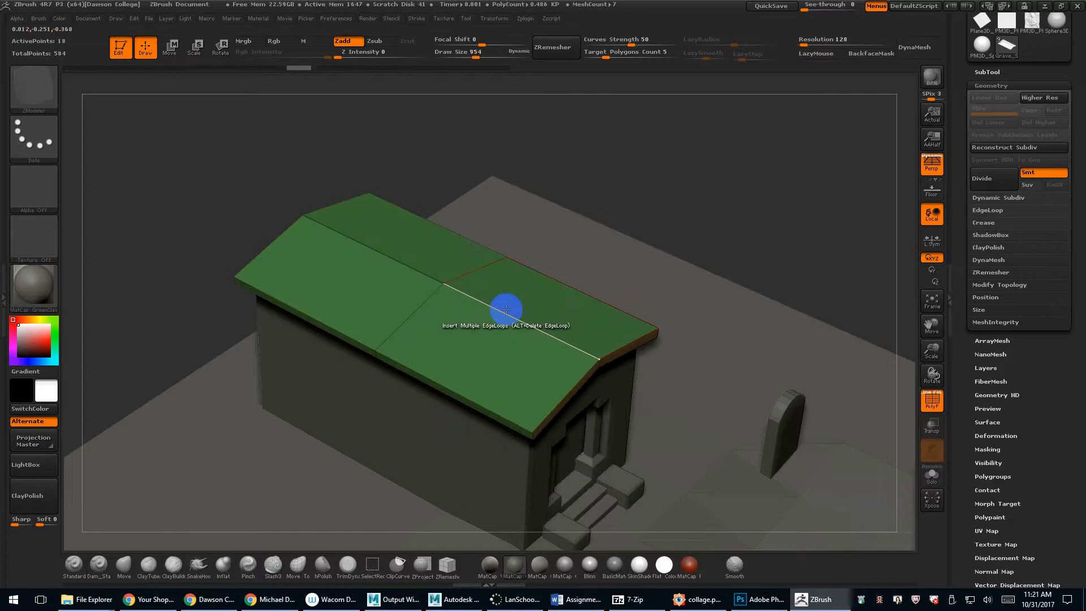
click(523, 321)
click(367, 245)
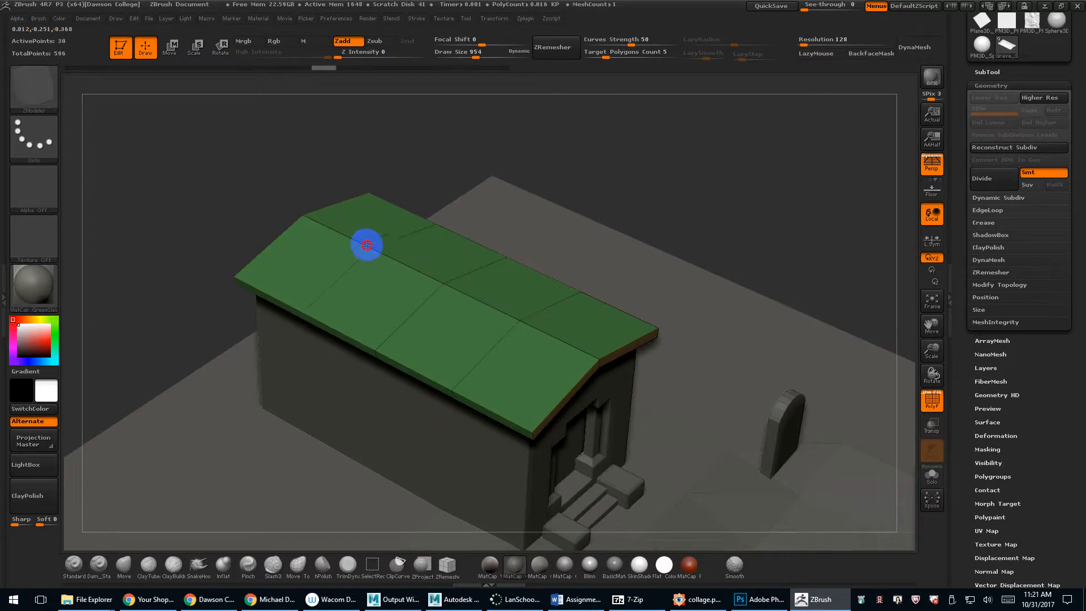
click(408, 264)
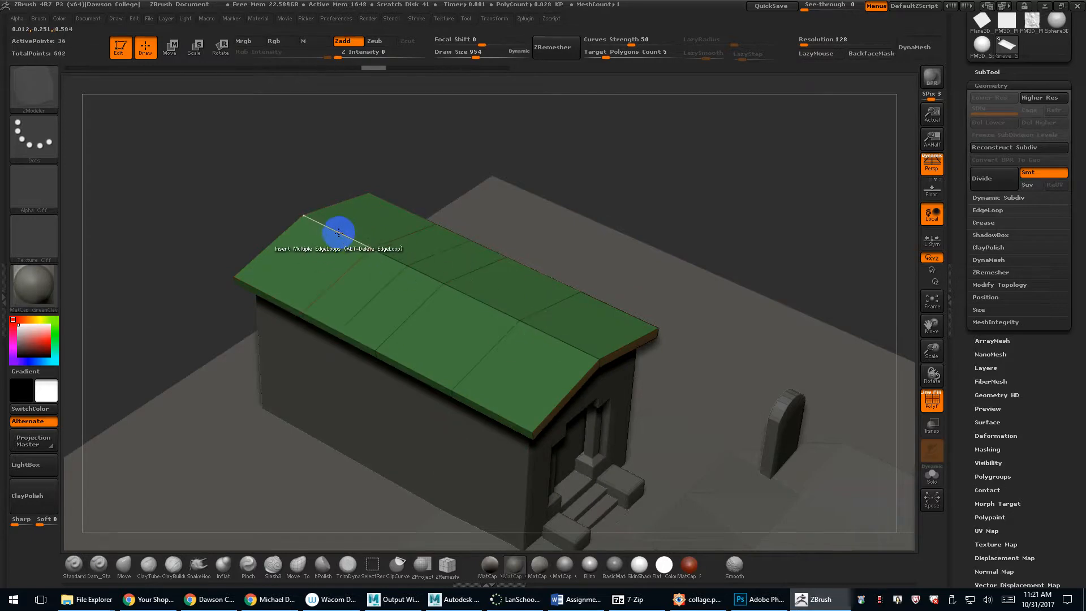
click(329, 226)
click(480, 299)
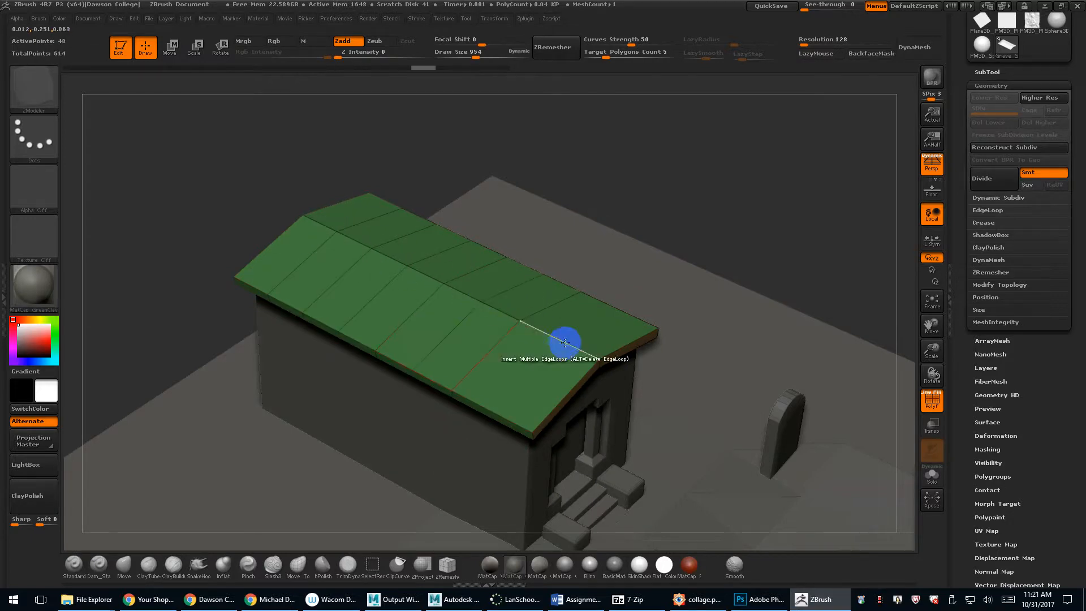
click(557, 340)
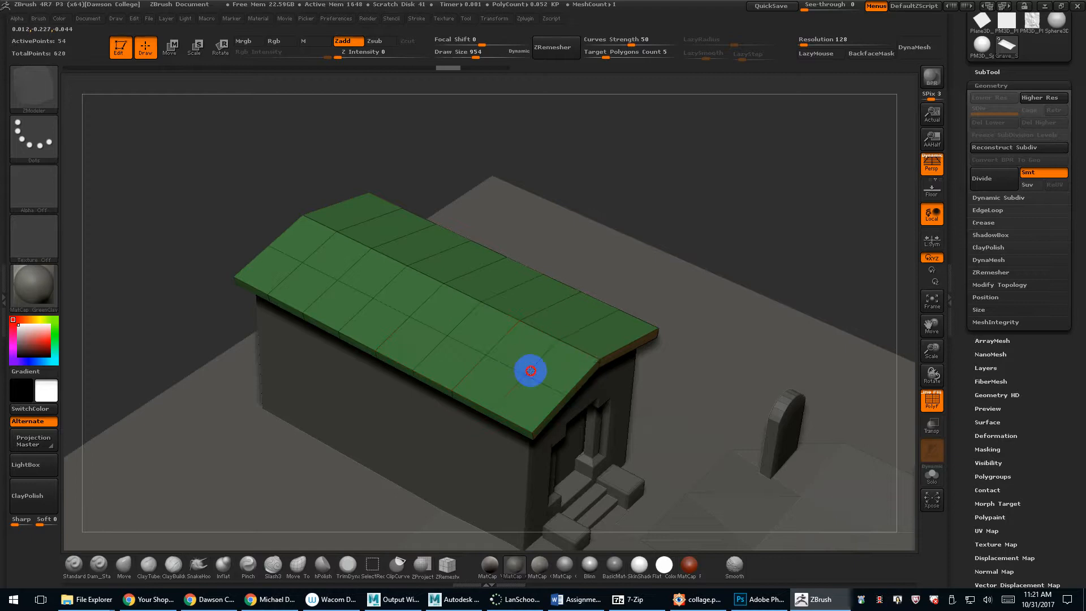
click(566, 333)
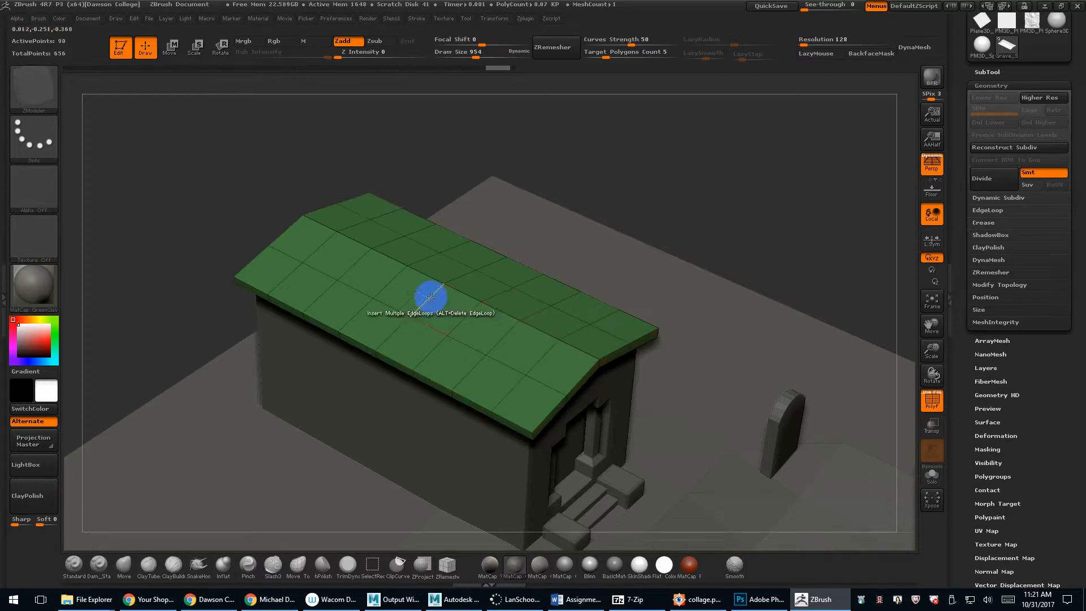
Undo the latest edge loop insertions on the roof and redo them.
key(ctrl+z)
key(ctrl+z)
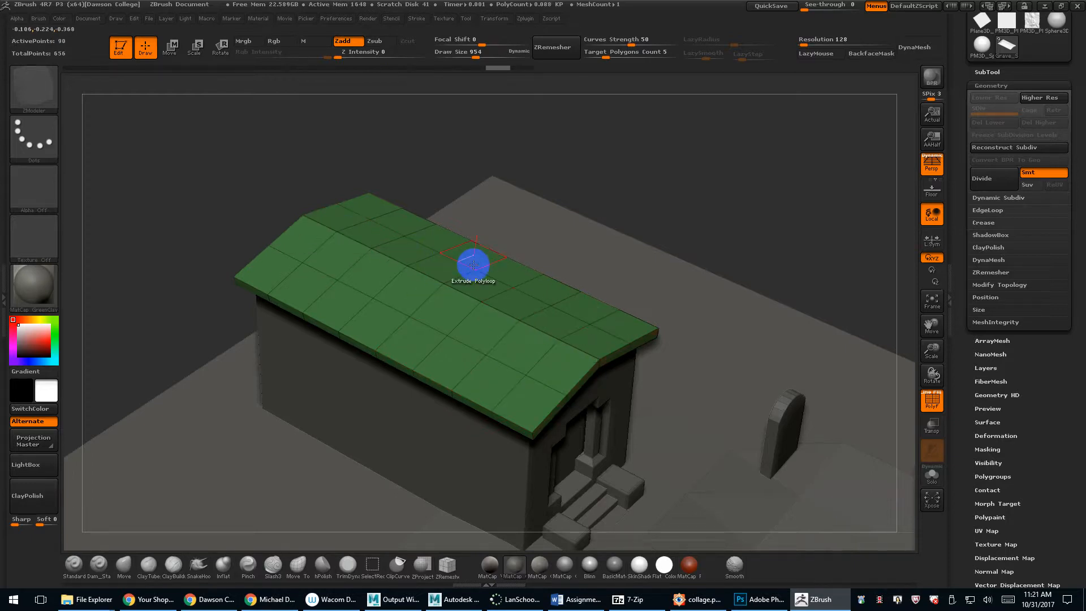
key(ctrl+shift+z)
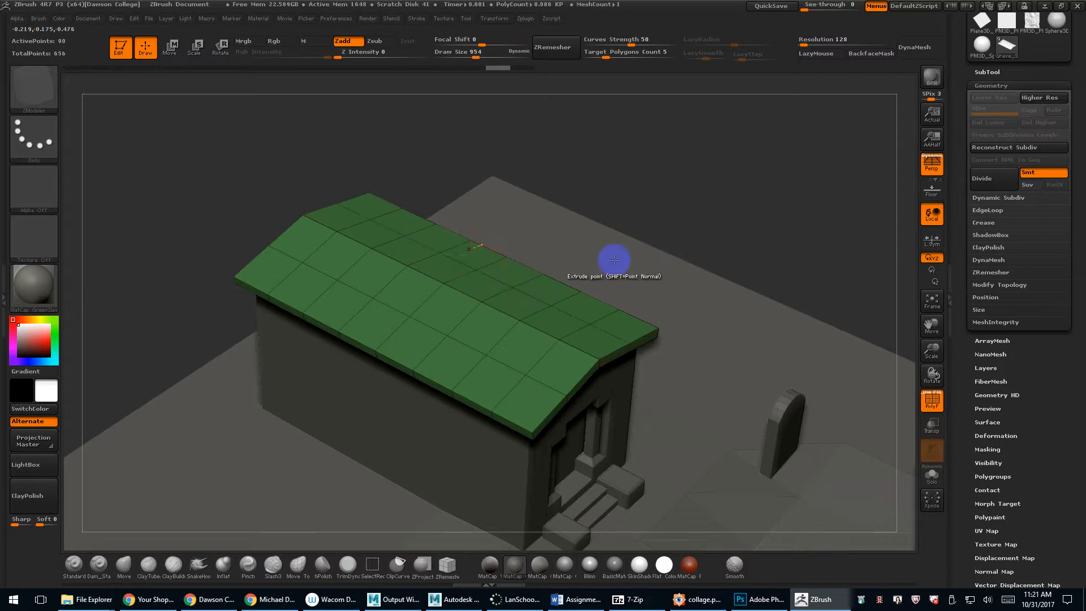
Try drawing a Transpose line with Move beside the mausoleum, and undo the last change.
key(w)
drag(674, 260, 671, 275)
key(ctrl+z)
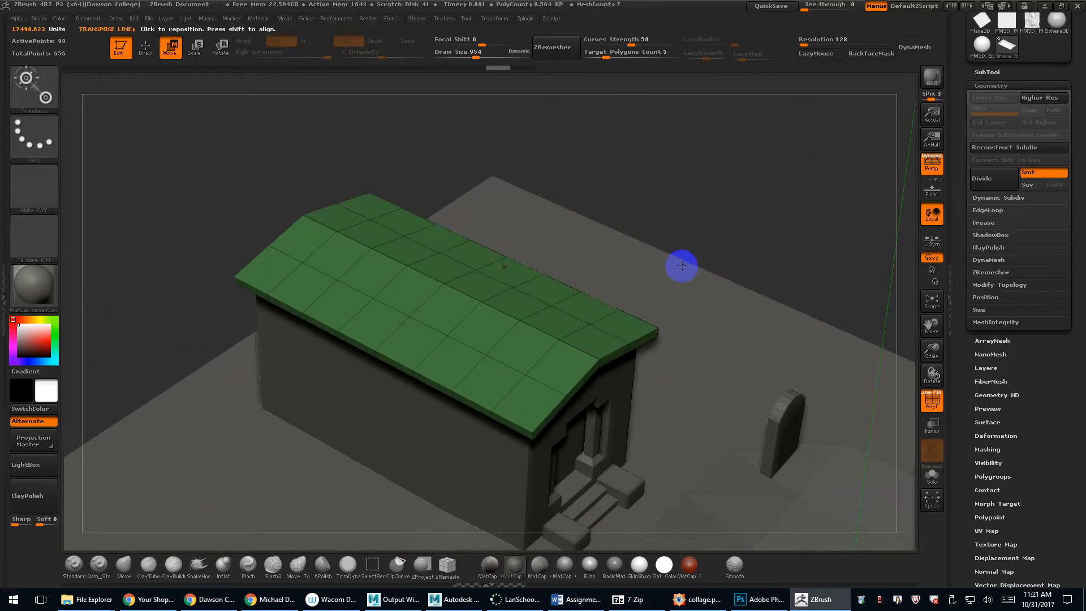
Try subdividing the edge-looped roof by one level, and revert it to the base mesh.
key(ctrl+d)
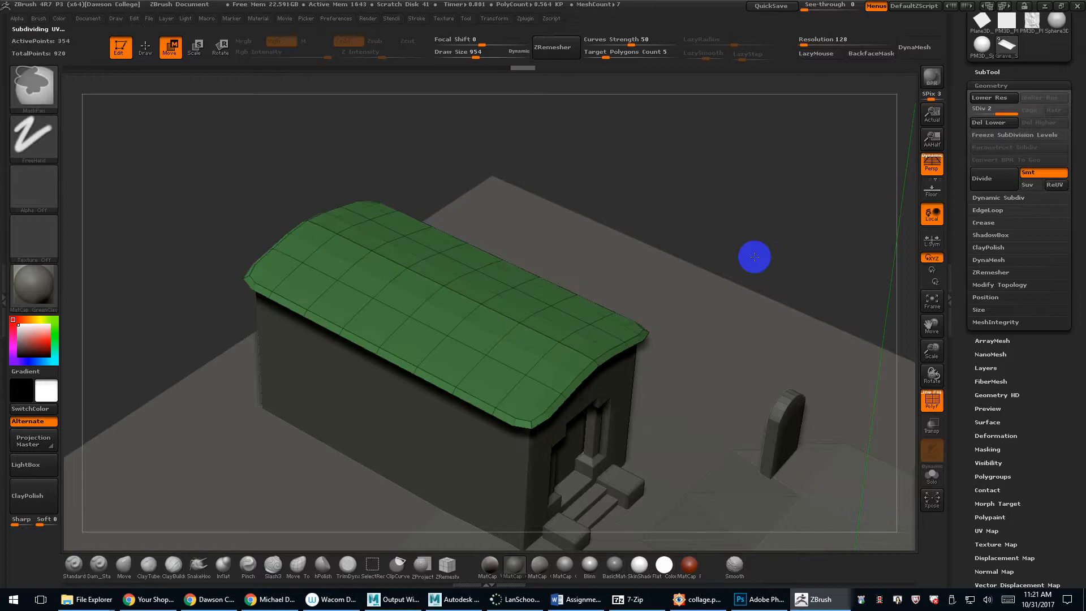
key(shift+d)
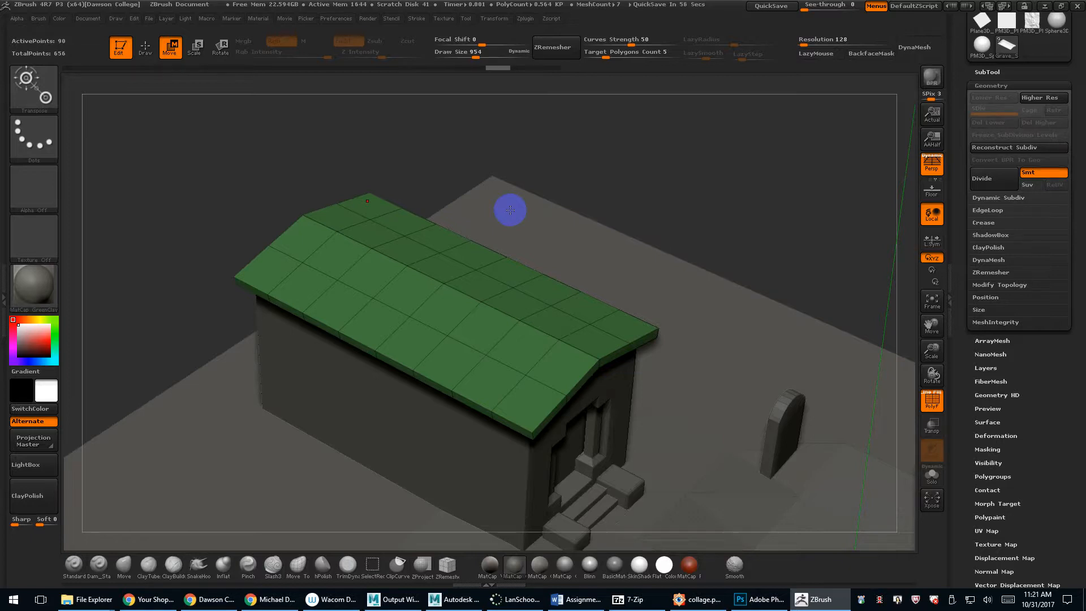
Return to Draw mode, reduce the draw size to 4, and isolate the roof with Solo.
key(q)
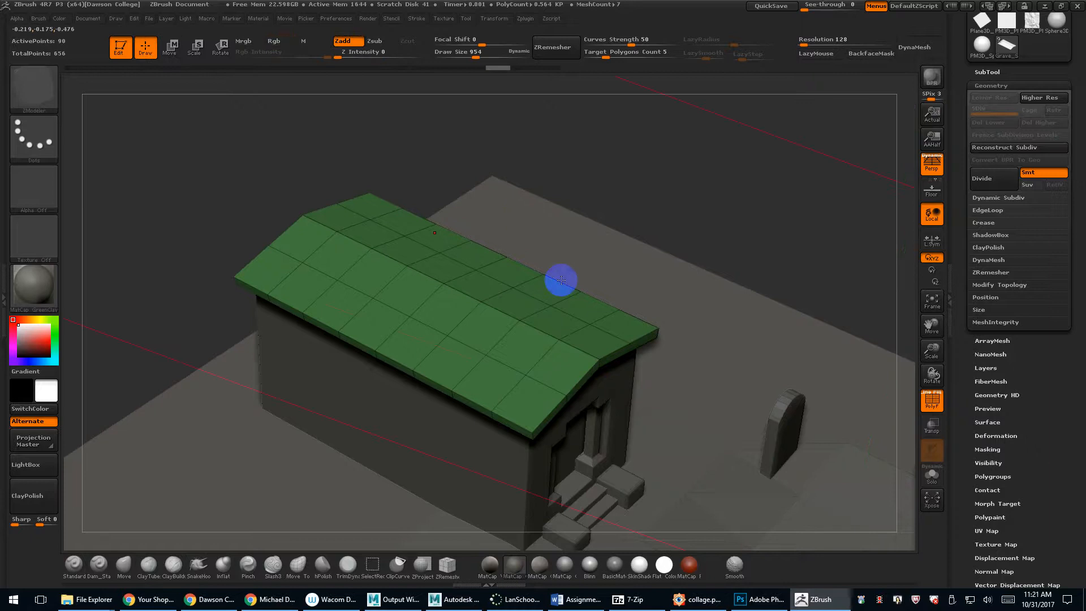
alt+drag(715, 254, 700, 216)
key(s)
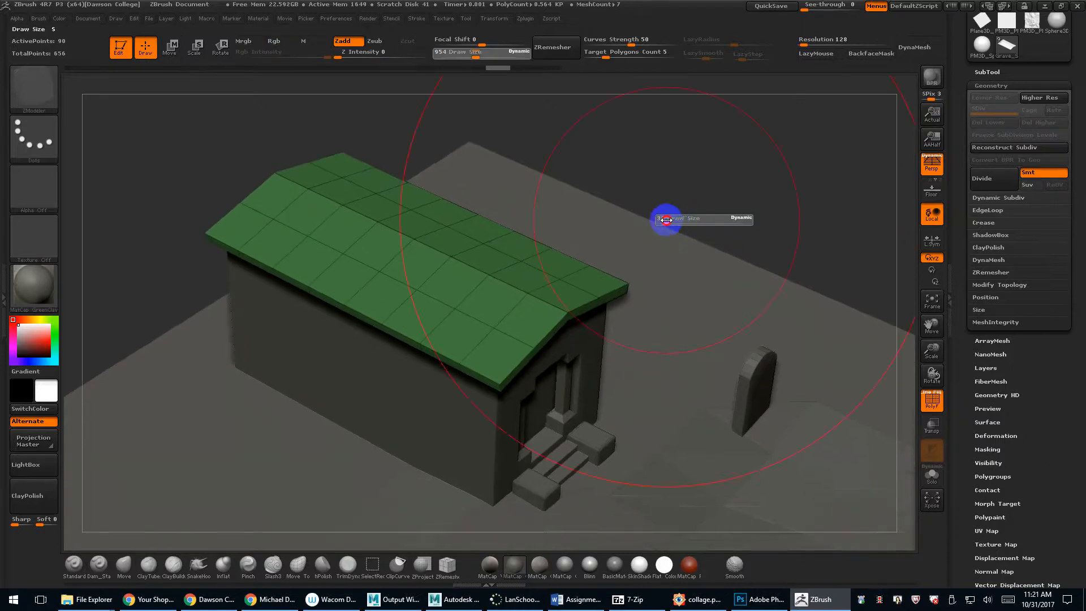
click(661, 219)
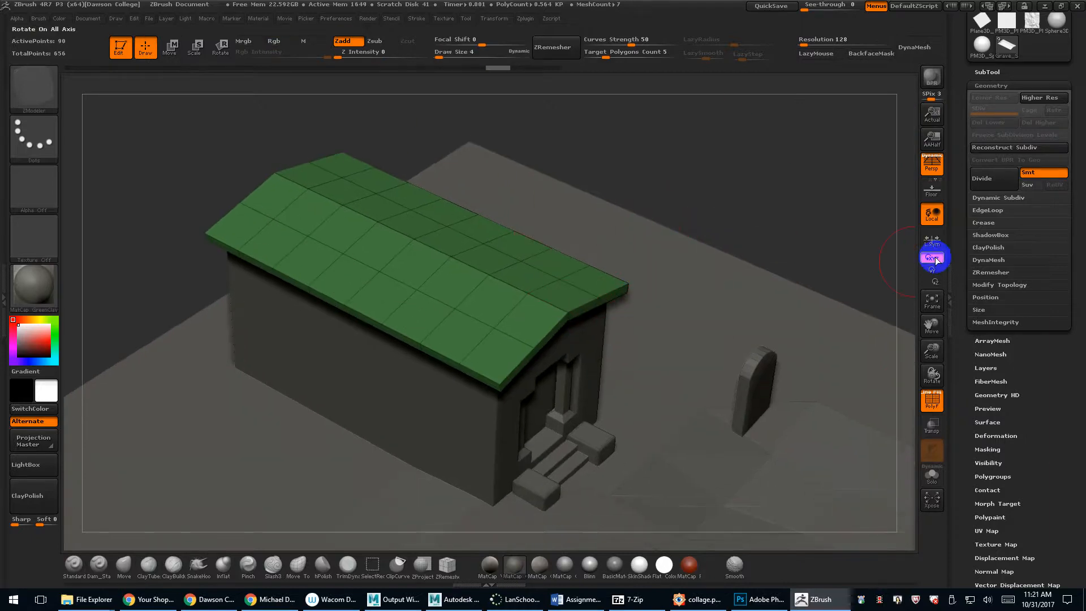
click(932, 477)
mouse_move(691, 335)
mouse_down()
mouse_move(620, 324)
mouse_move(680, 328)
mouse_move(703, 339)
mouse_move(710, 368)
mouse_move(779, 260)
mouse_move(748, 331)
mouse_up()
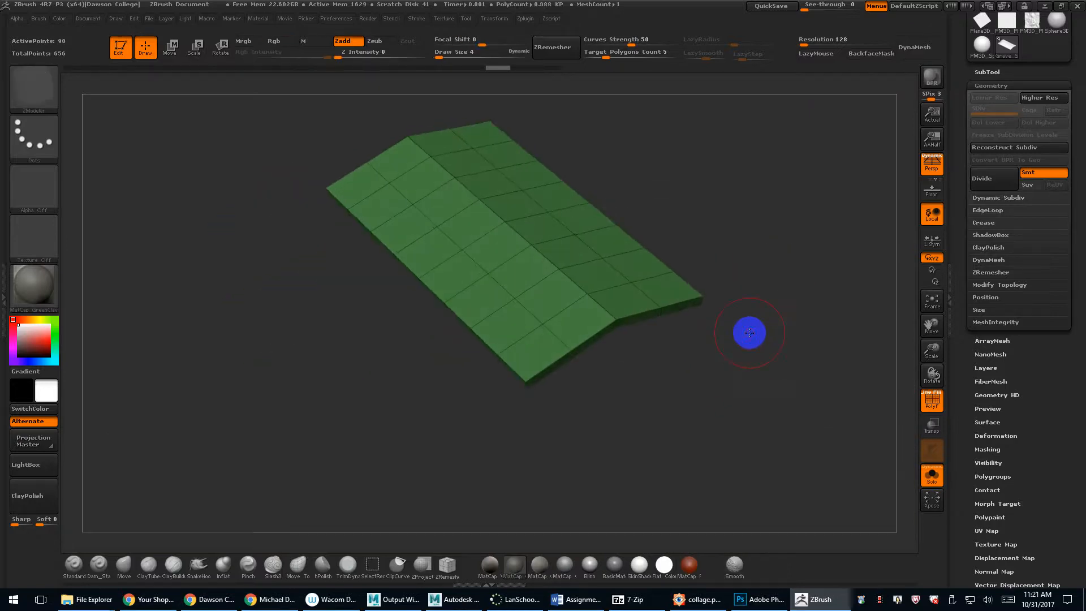
Compare the isolated roof with the polyframe display switched off and on.
key(shift+f)
key(shift+f)
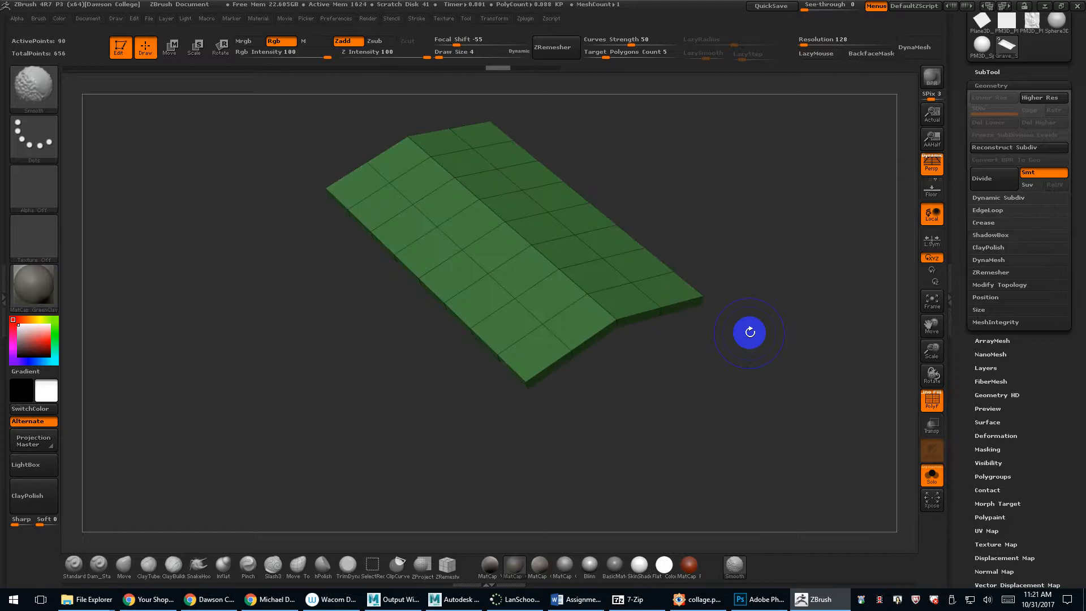
key(shift+f)
key(shift+f)
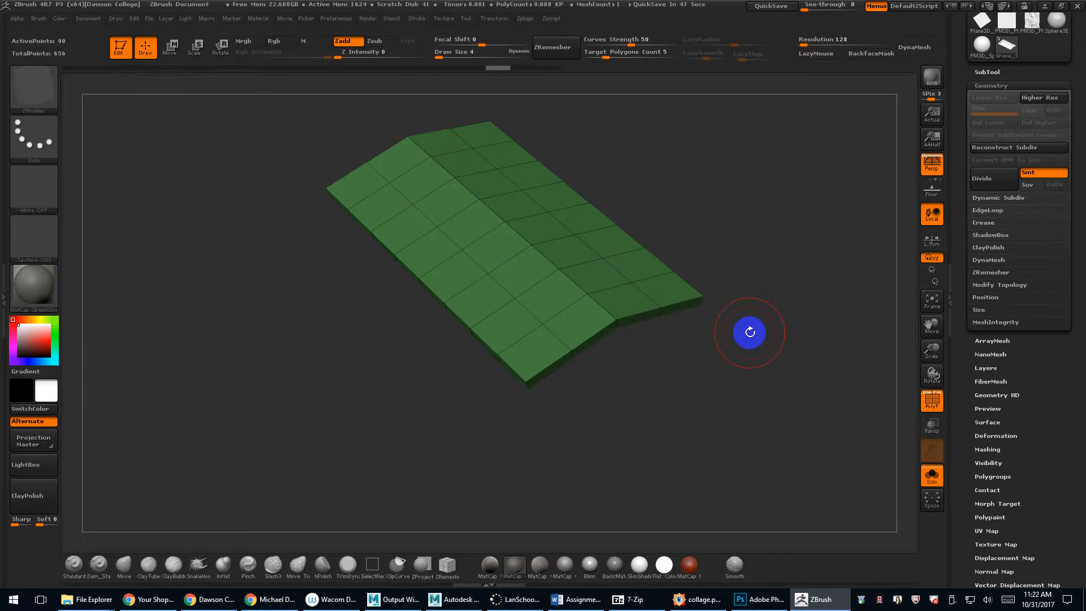
Try making a polygroup from a masked patch across the roof ridge, undo it, and clear the mask.
drag(749, 332, 550, 249)
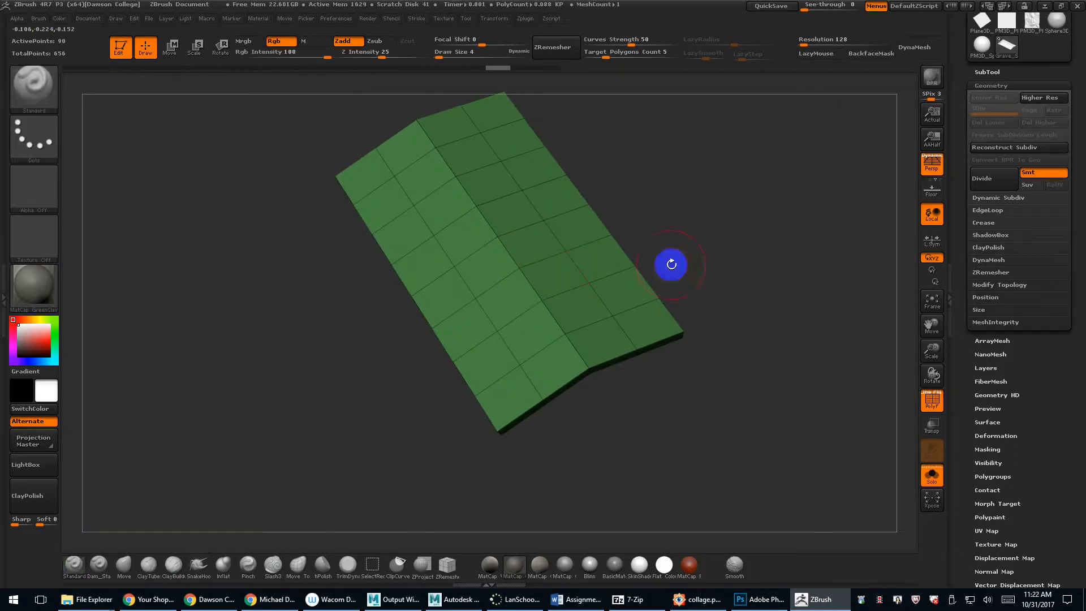
mouse_move(669, 262)
ctrl+mouse_down()
mouse_move(572, 279)
mouse_move(535, 248)
mouse_move(475, 296)
ctrl+mouse_up()
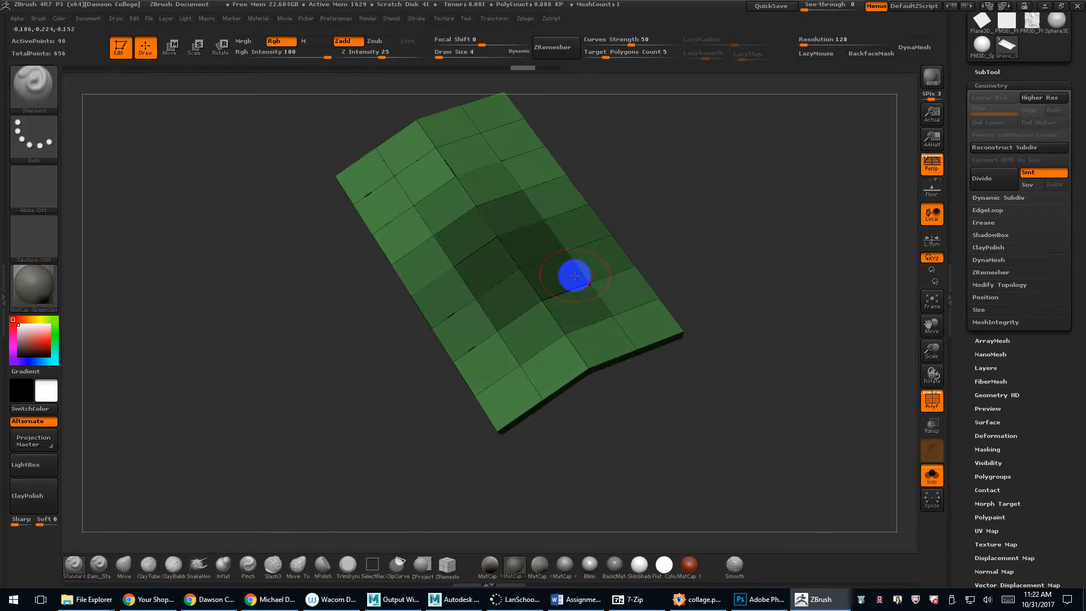
key(ctrl+w)
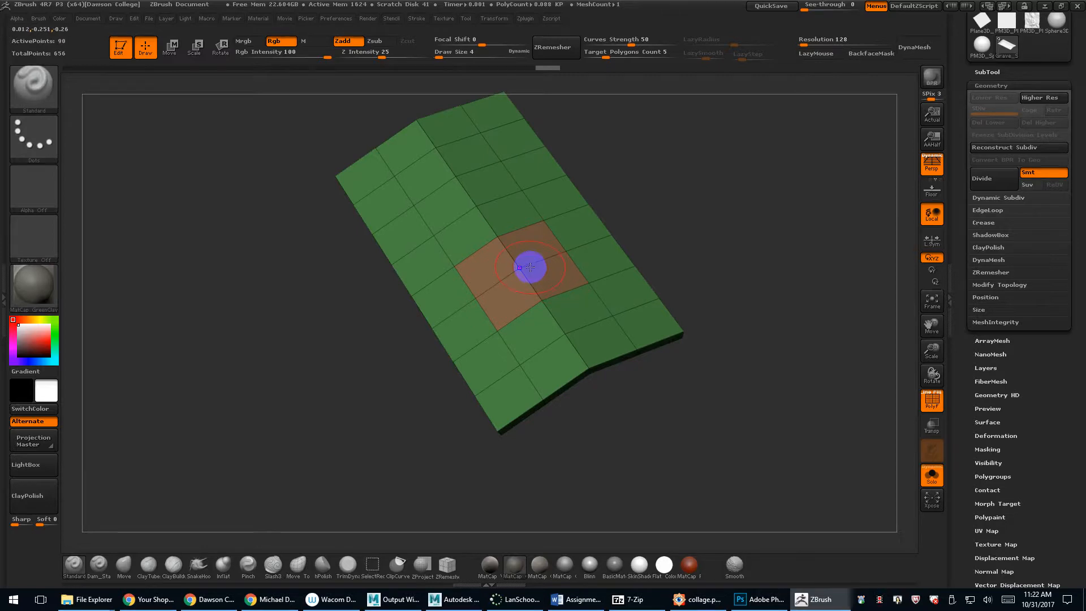
key(ctrl+z)
drag(730, 311, 724, 322)
ctrl+drag(723, 256, 717, 305)
Isolate the faces of the roof's front end, make them their own polygroup, and show the whole roof again.
shift+drag(739, 300, 735, 312)
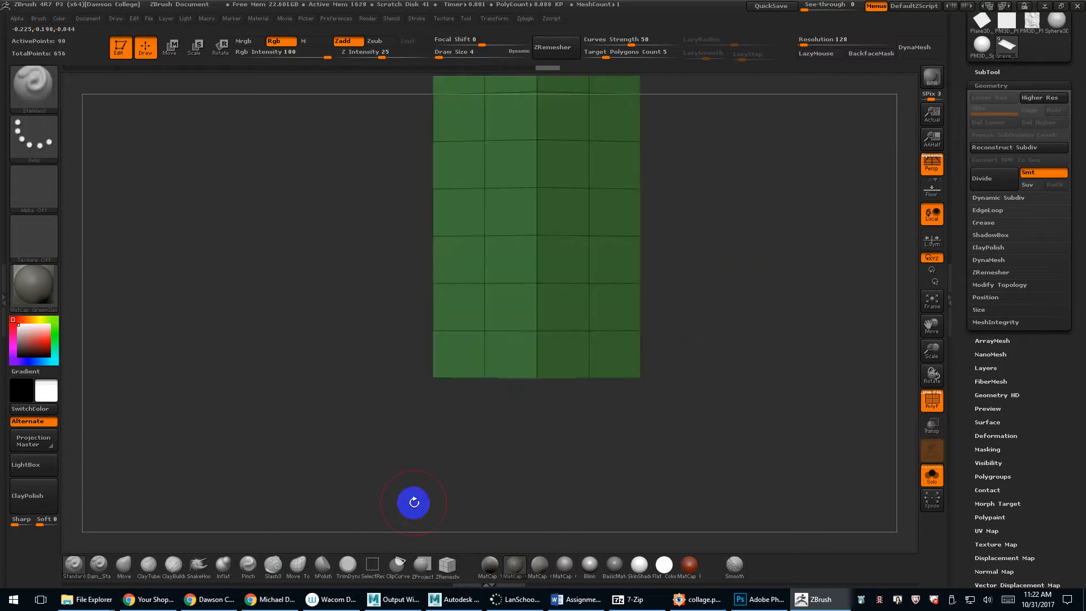
click(373, 566)
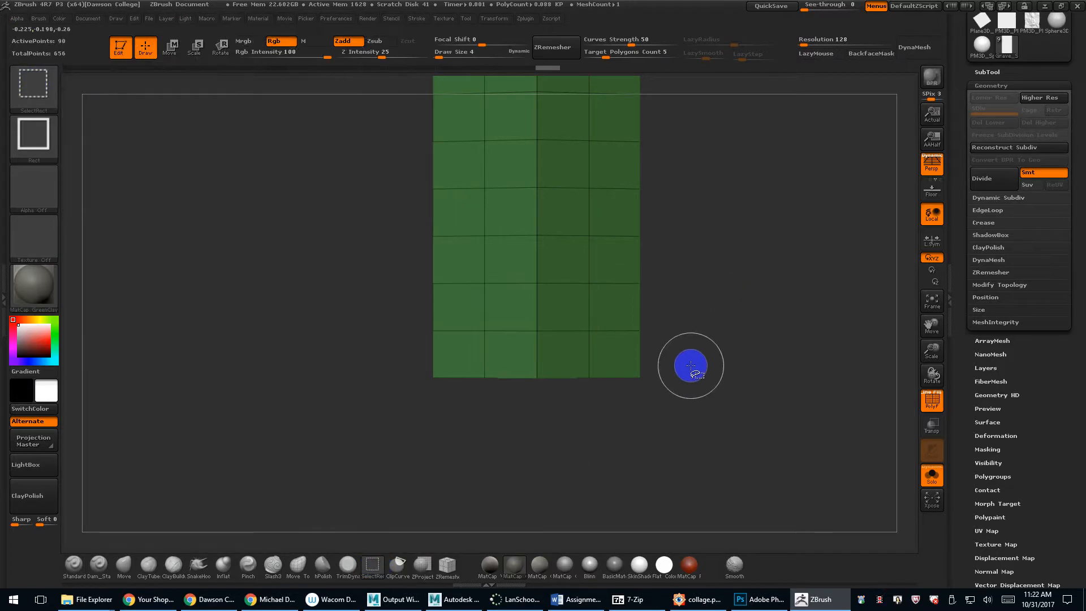
drag(688, 367, 387, 406)
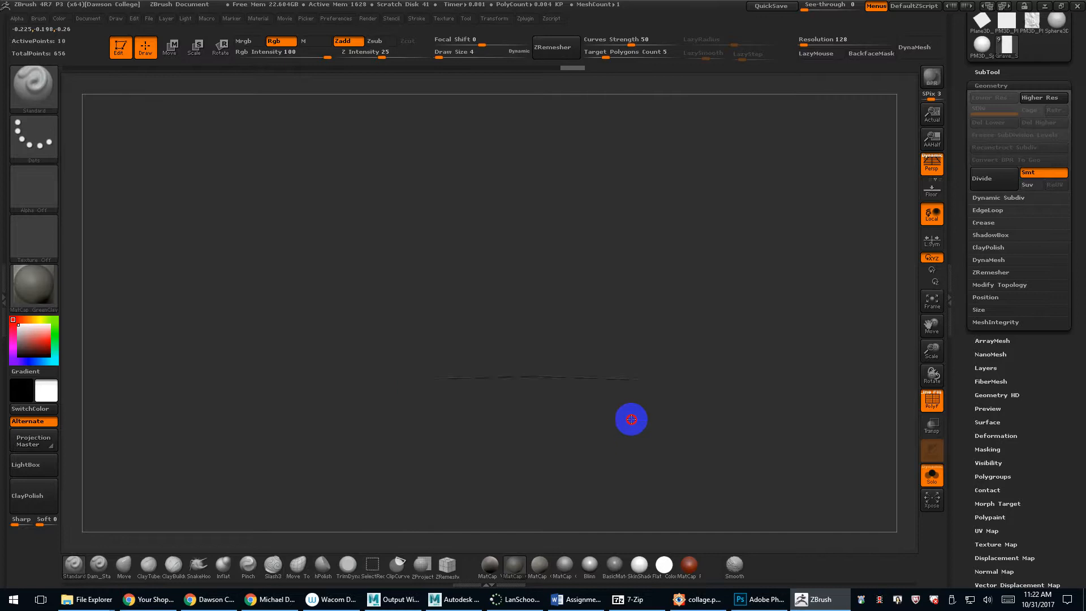
drag(630, 418, 626, 301)
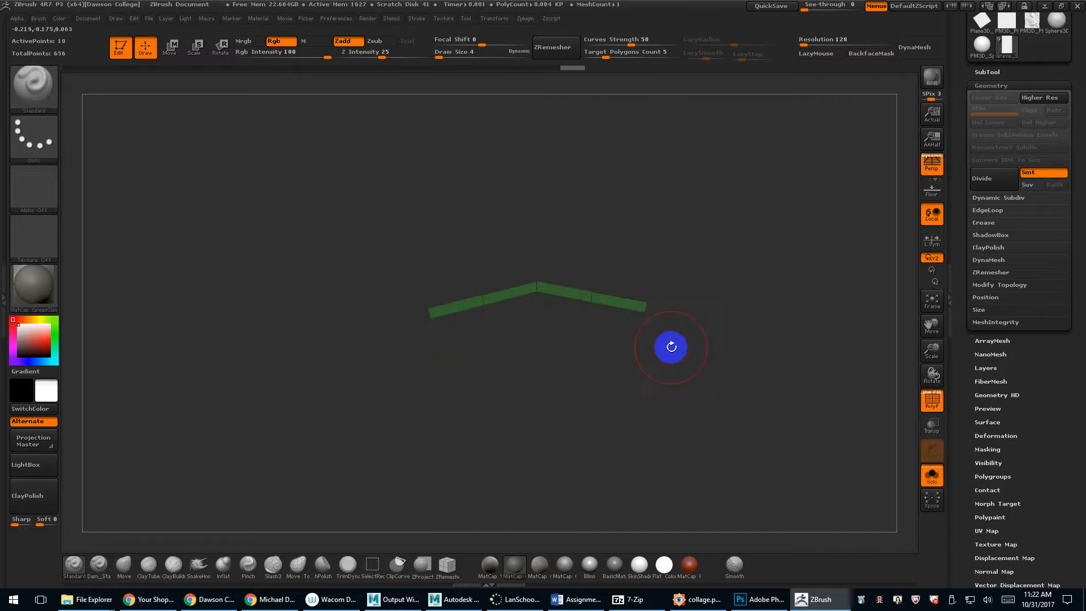
key(ctrl)
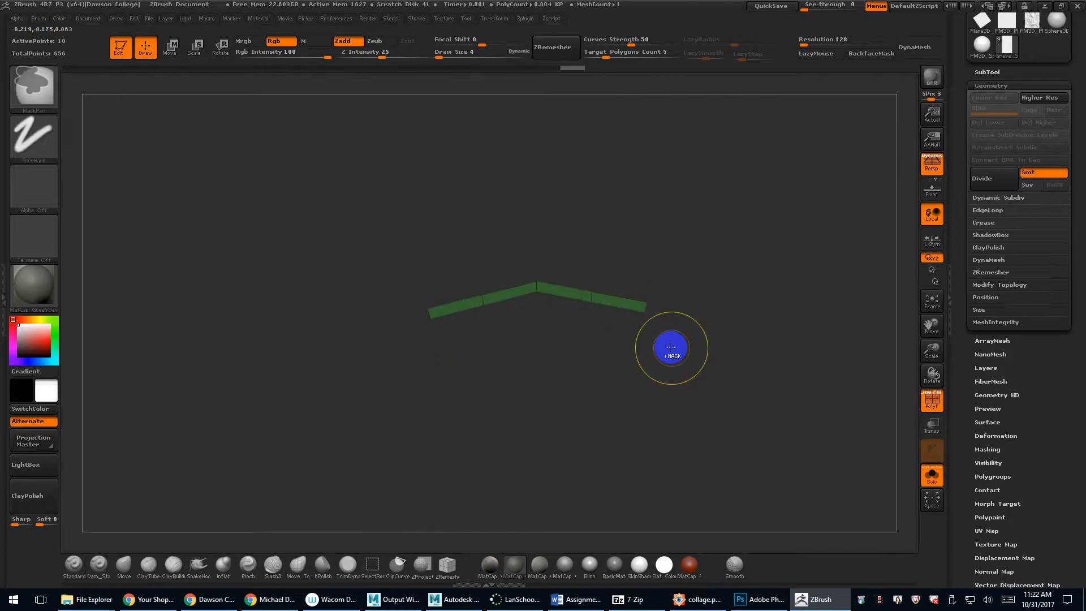
key(ctrl+shift)
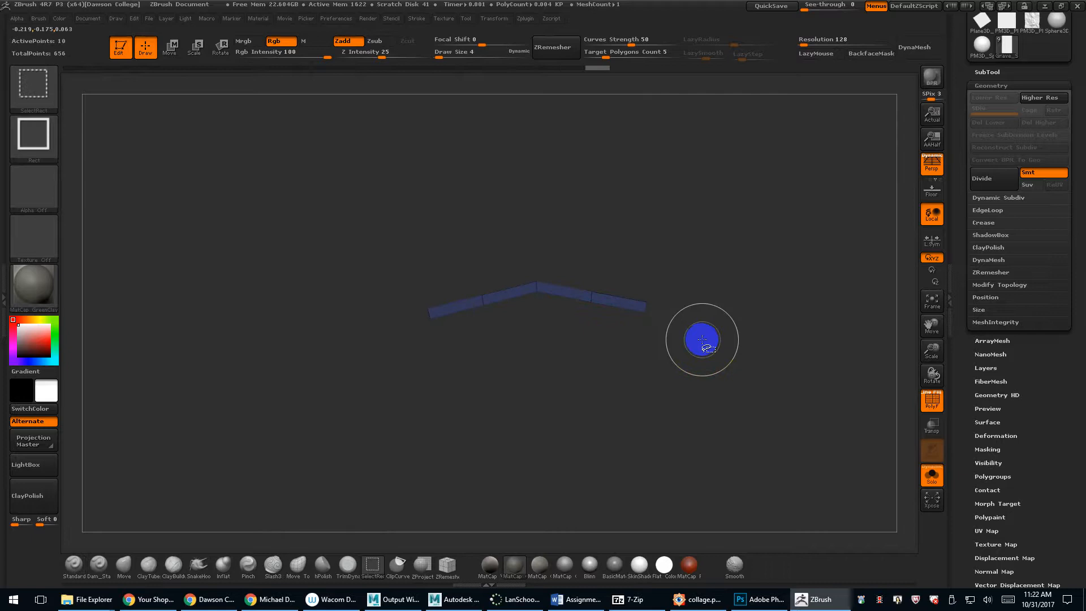
ctrl+shift+click(702, 338)
Try creasing all edges of the roof with CreaseAll.
drag(700, 322, 736, 403)
click(985, 223)
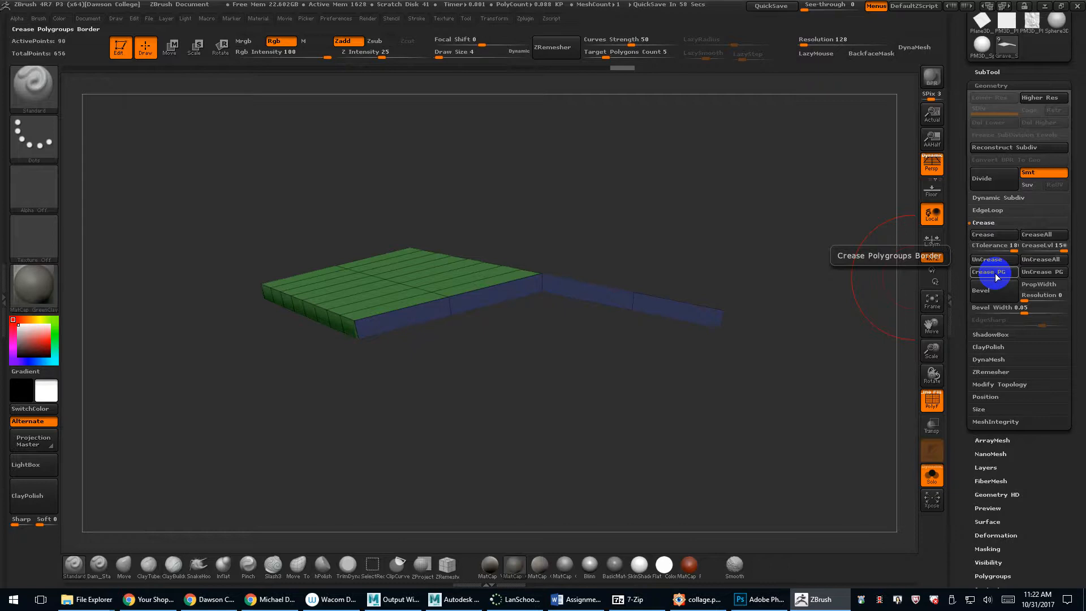
drag(849, 325, 872, 371)
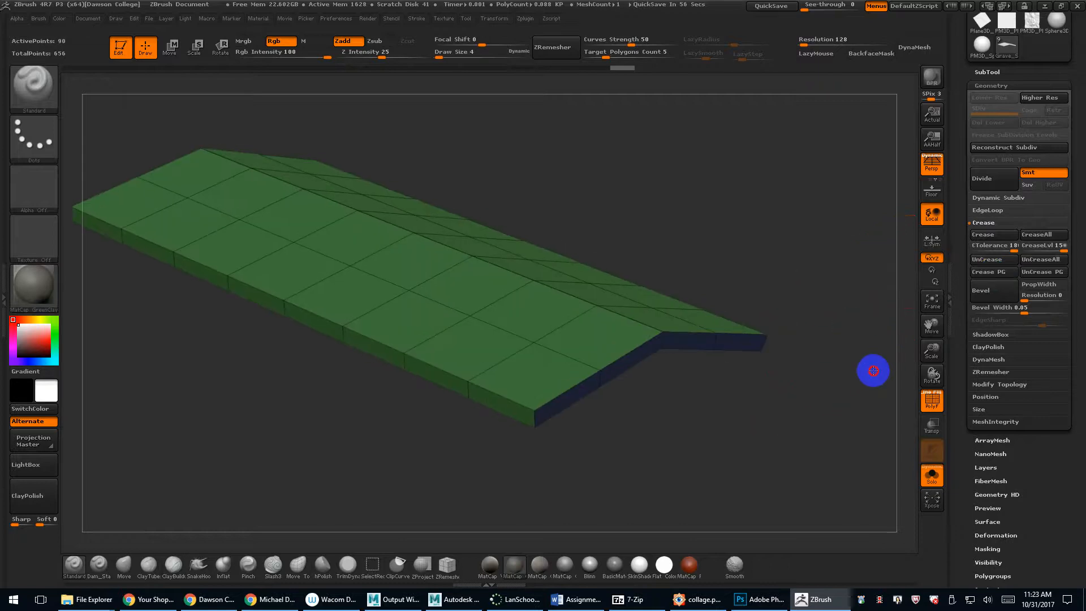
alt+drag(818, 306, 841, 323)
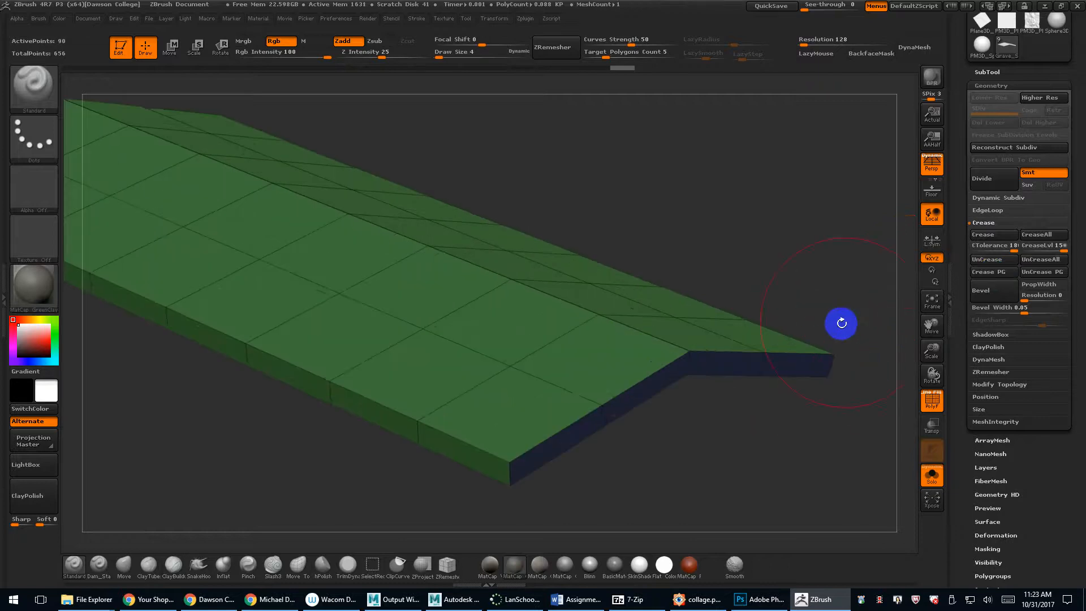
click(1038, 234)
alt+drag(808, 226, 778, 273)
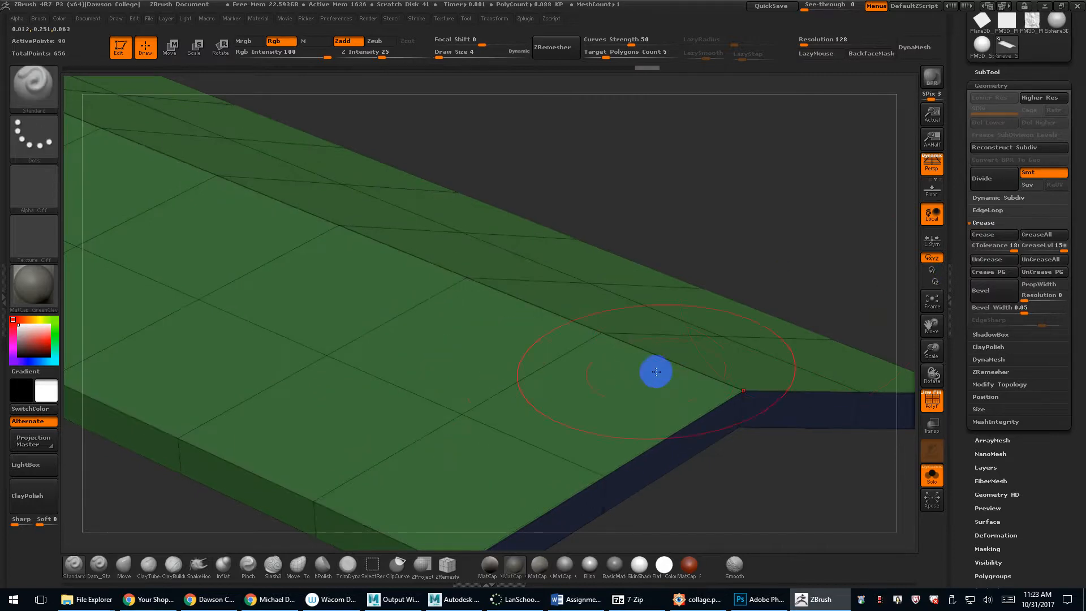
alt+drag(863, 238, 742, 218)
mouse_move(717, 263)
mouse_down()
mouse_move(696, 247)
mouse_move(726, 251)
mouse_up()
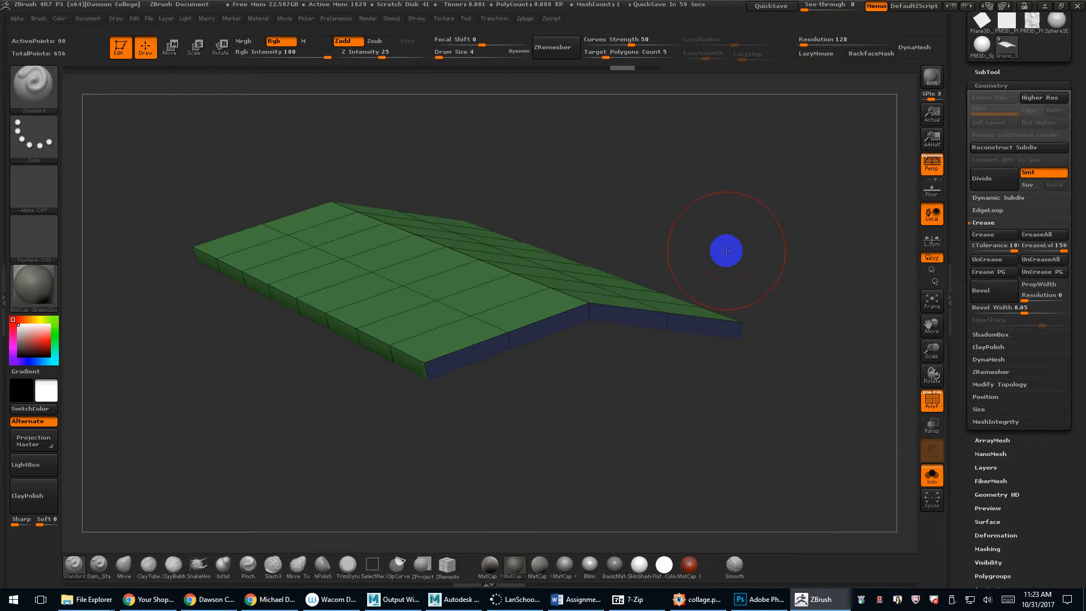
Divide the roof into polygroups by face direction with Groups By Normals.
drag(726, 251, 741, 266)
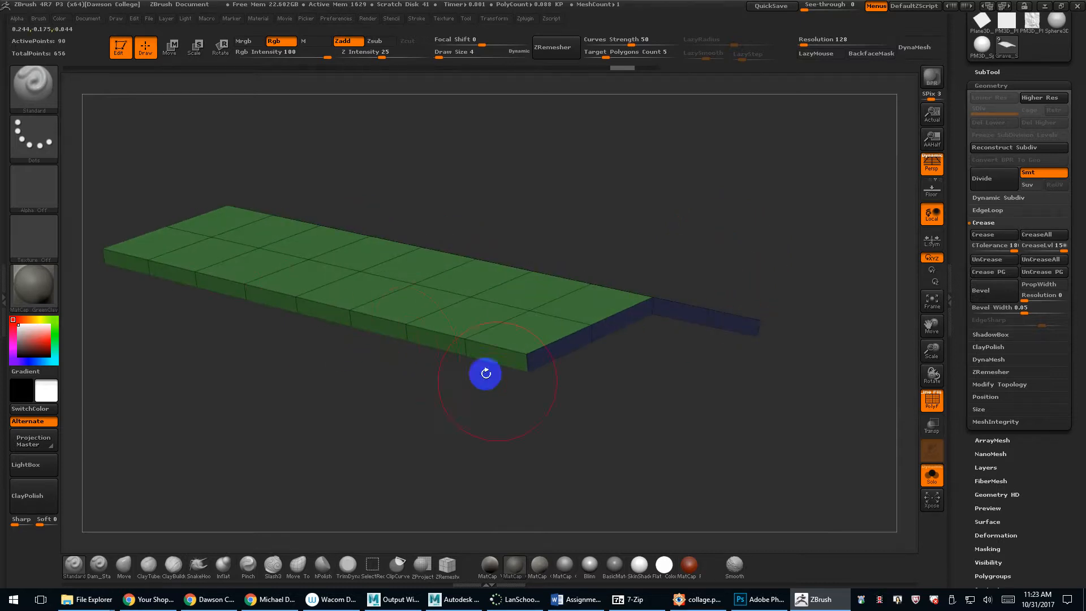
drag(485, 373, 507, 330)
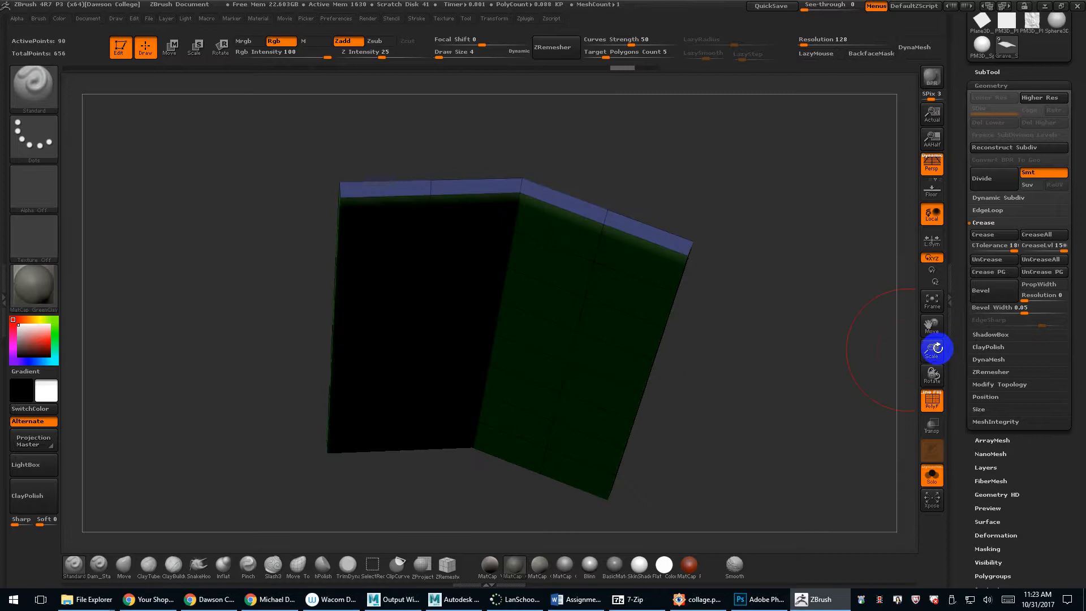
drag(838, 368, 887, 472)
drag(962, 432, 953, 321)
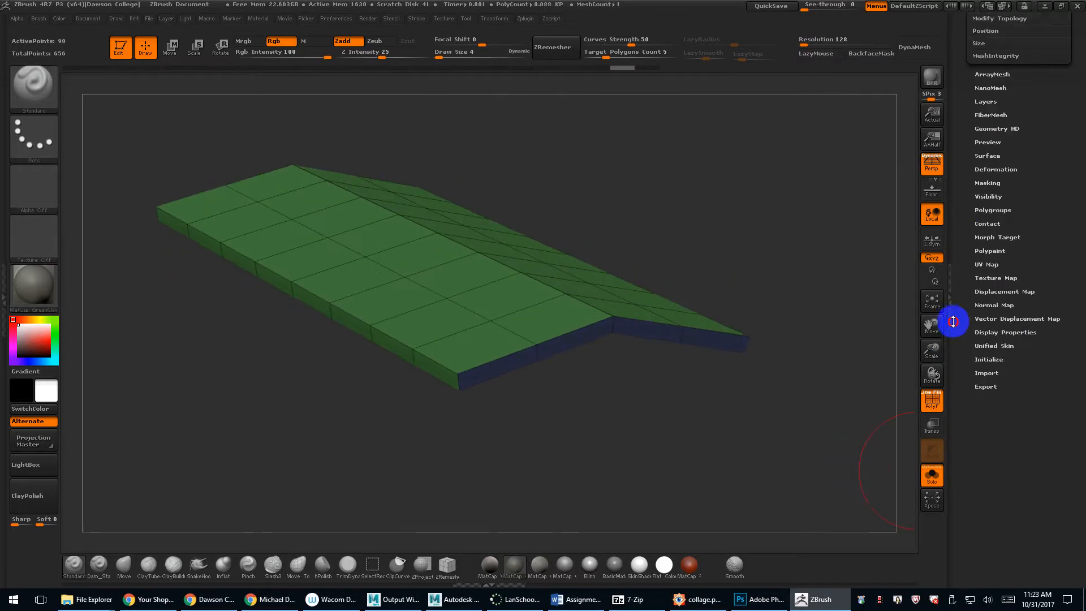
click(988, 210)
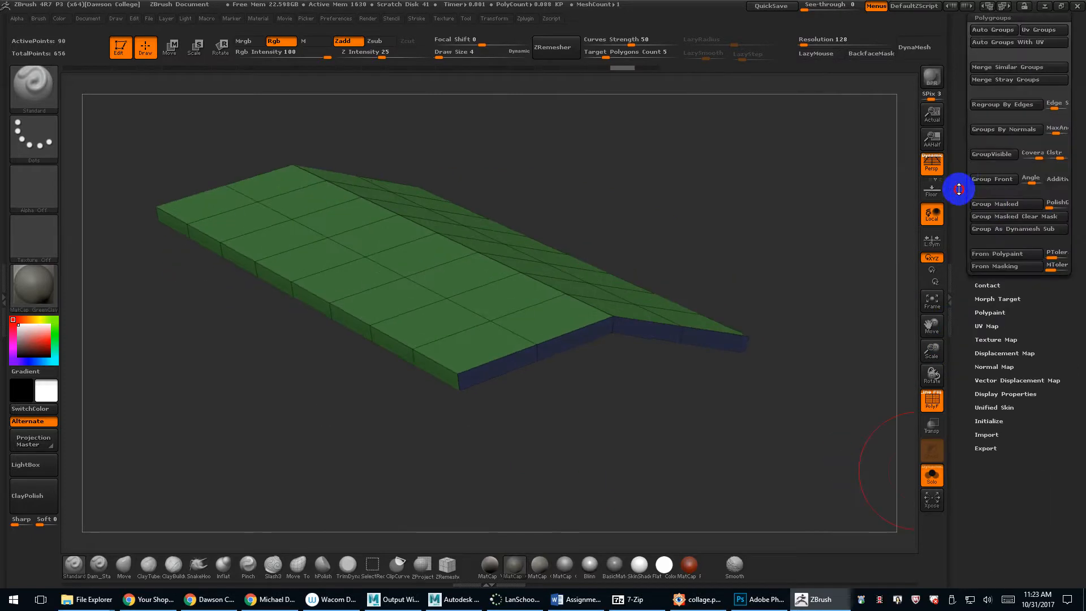
drag(966, 116, 964, 147)
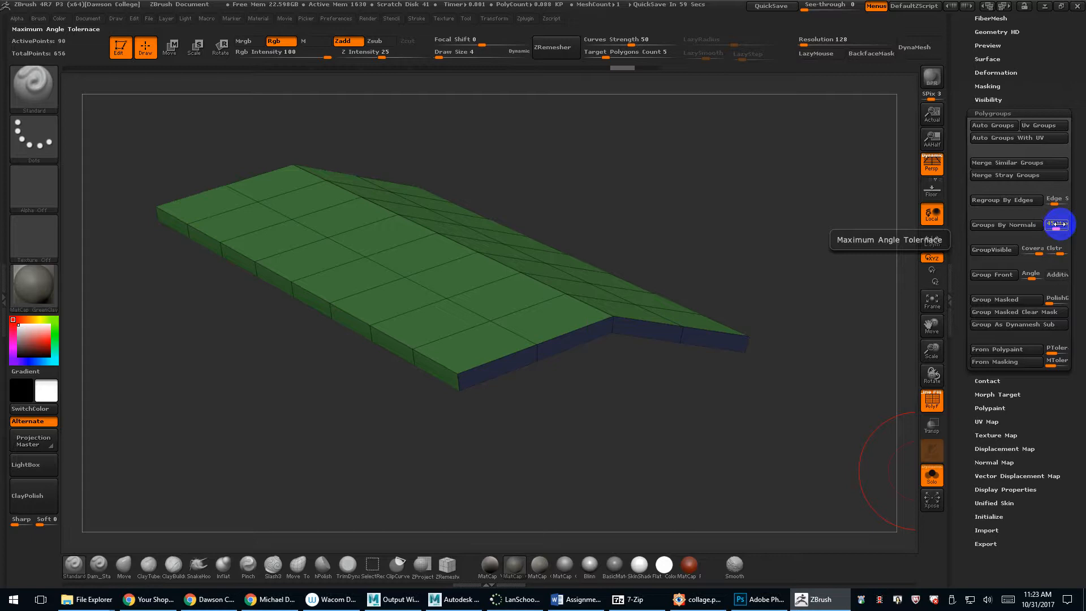
click(1009, 225)
drag(775, 225, 798, 286)
drag(970, 89, 966, 107)
drag(790, 261, 778, 273)
Isolate one slope of the roof without its end and eave faces, make it a separate polygroup, and show everything.
ctrl+alt+shift+drag(769, 117, 558, 492)
mouse_move(616, 434)
mouse_down()
mouse_move(637, 421)
mouse_move(636, 409)
mouse_up()
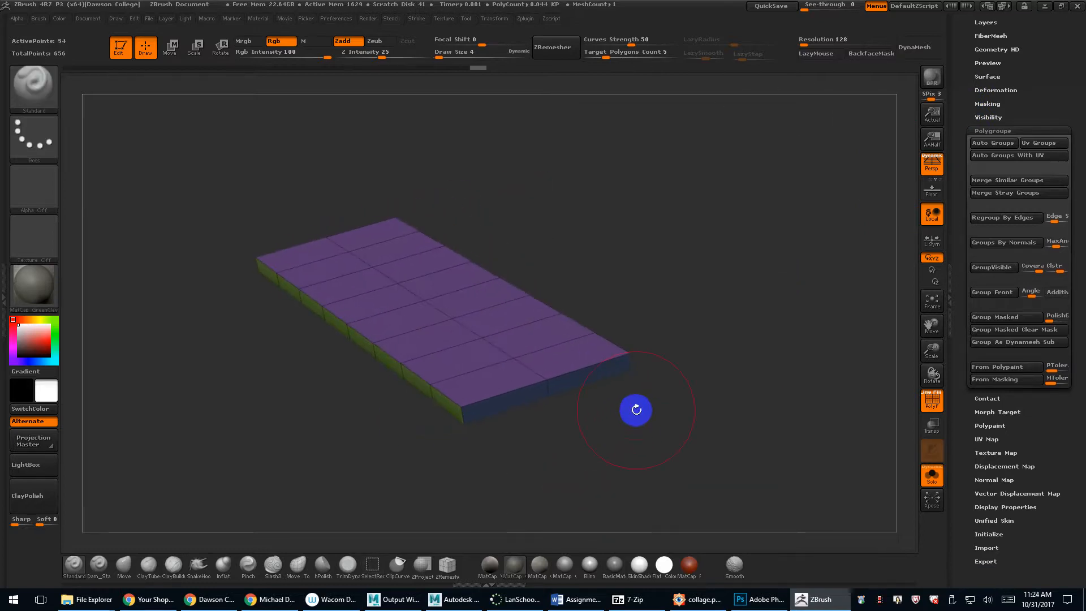
ctrl+shift+click(548, 391)
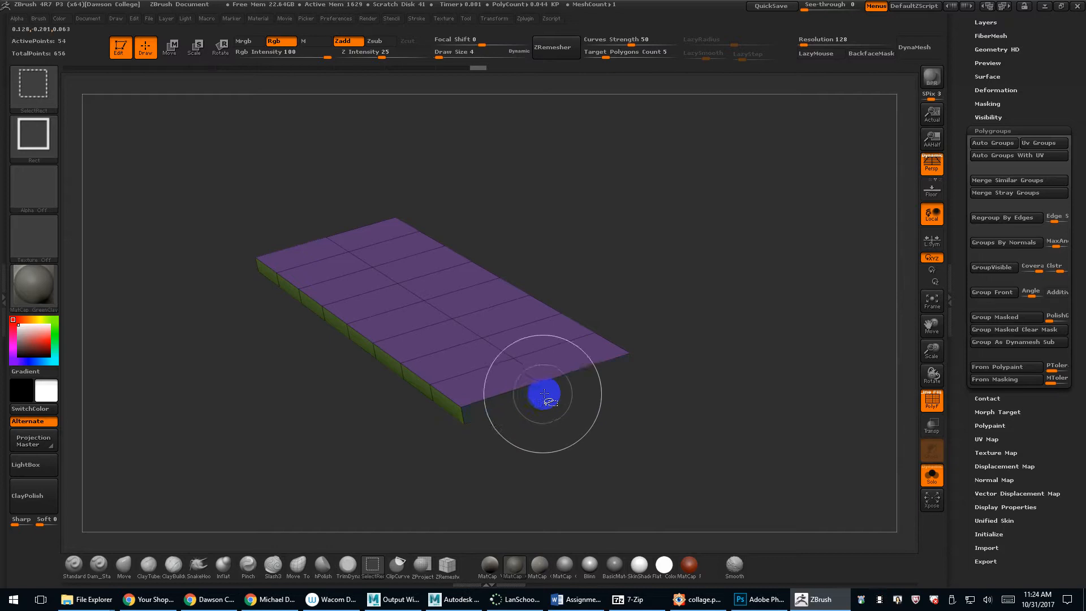
ctrl+shift+click(453, 411)
drag(494, 454, 637, 439)
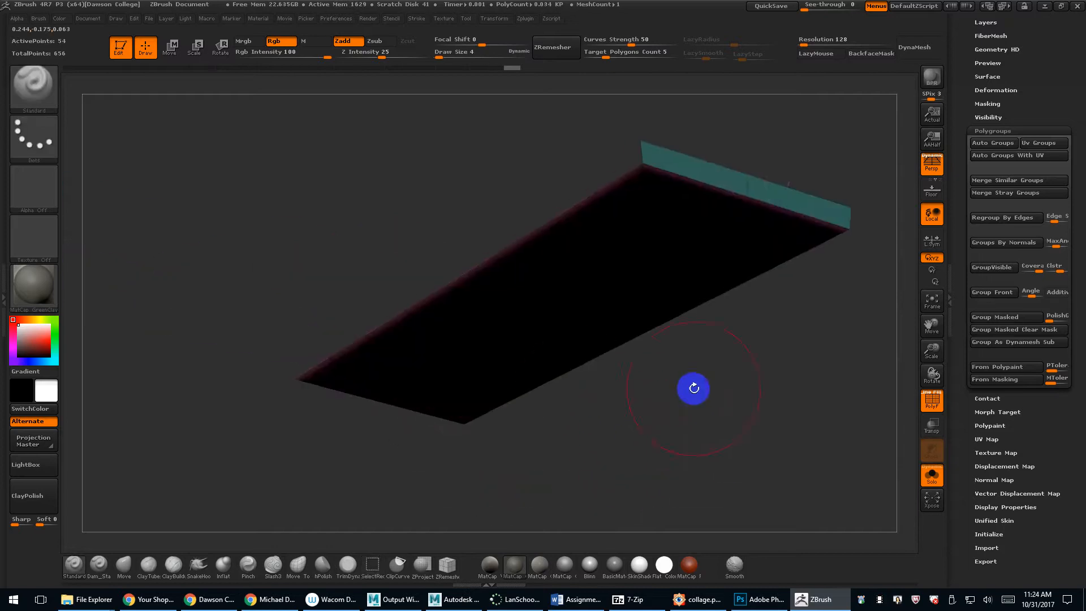
ctrl+shift+click(742, 176)
key(ctrl+w)
alt+drag(828, 356, 679, 413)
ctrl+shift+click(804, 318)
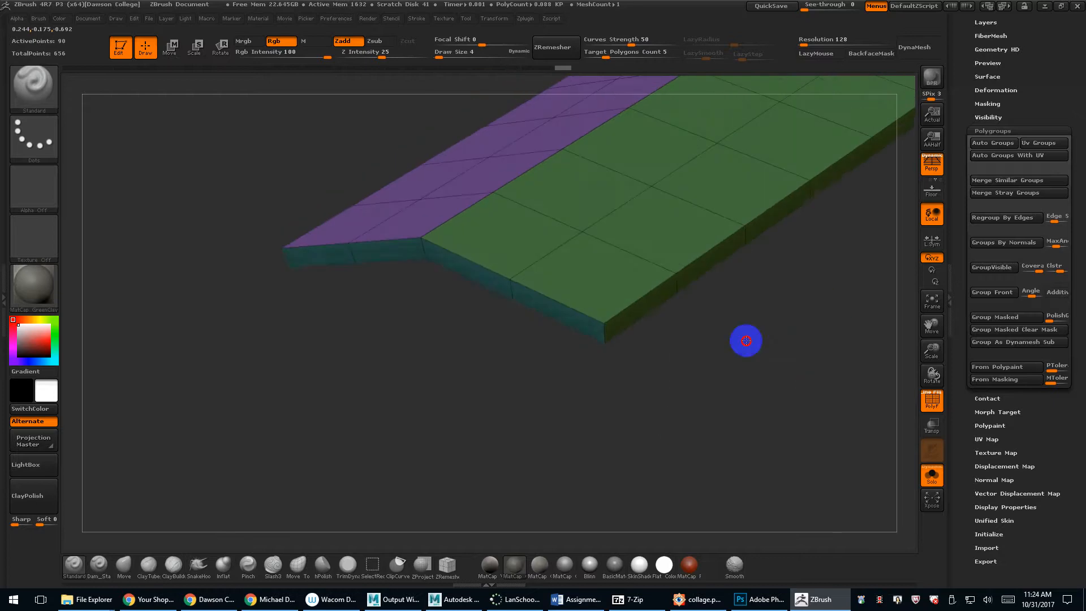
Examine the roof's polygroups from above and below by hiding, isolating and showing individual groups.
drag(744, 341, 701, 277)
ctrl+shift+click(699, 274)
ctrl+shift+click(699, 275)
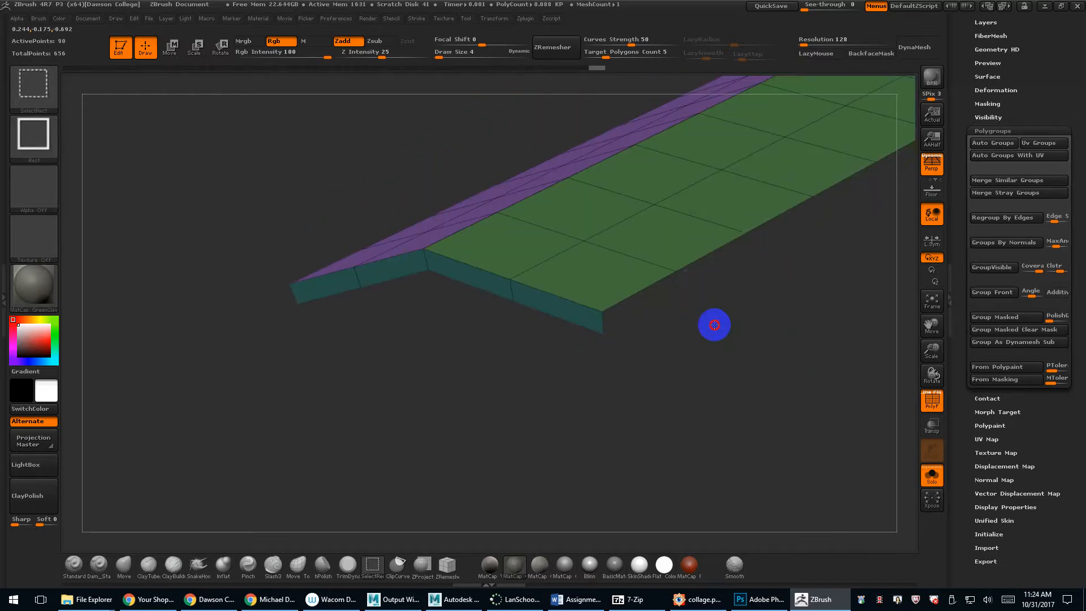
drag(713, 323, 693, 273)
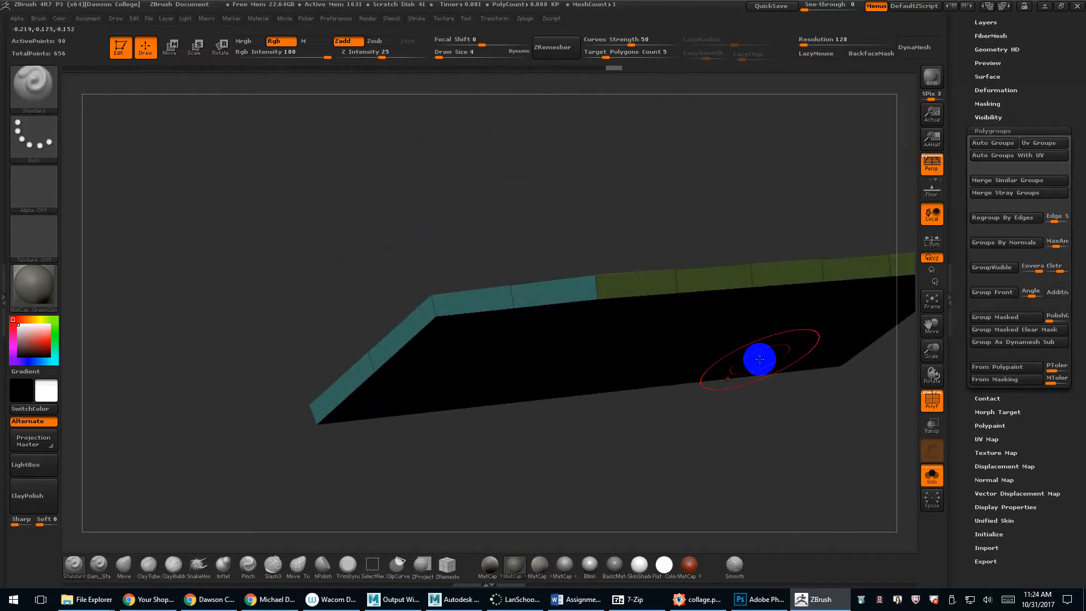
drag(772, 445, 800, 519)
ctrl+shift+click(616, 235)
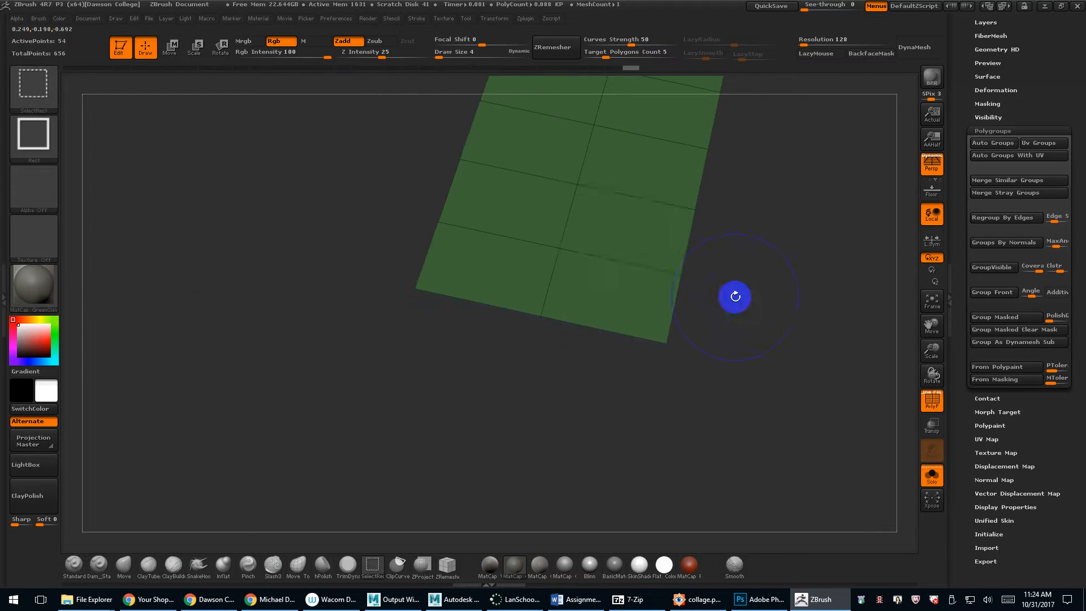
drag(735, 296, 750, 261)
ctrl+shift+click(776, 294)
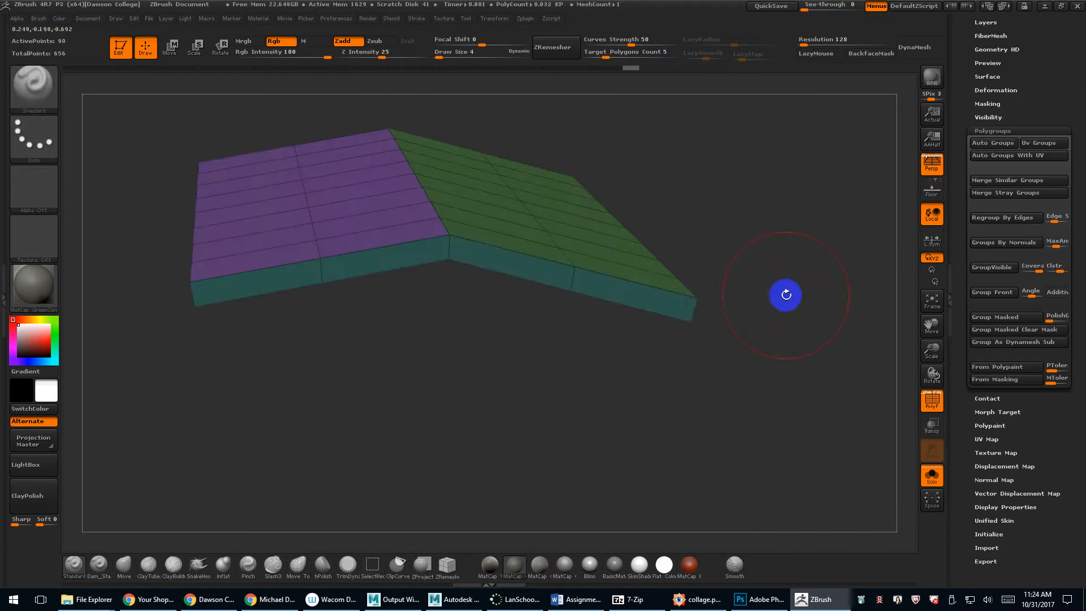
Examine the roof's near end polygroup by hiding, partly hiding, isolating and showing its groups again.
drag(784, 295, 792, 320)
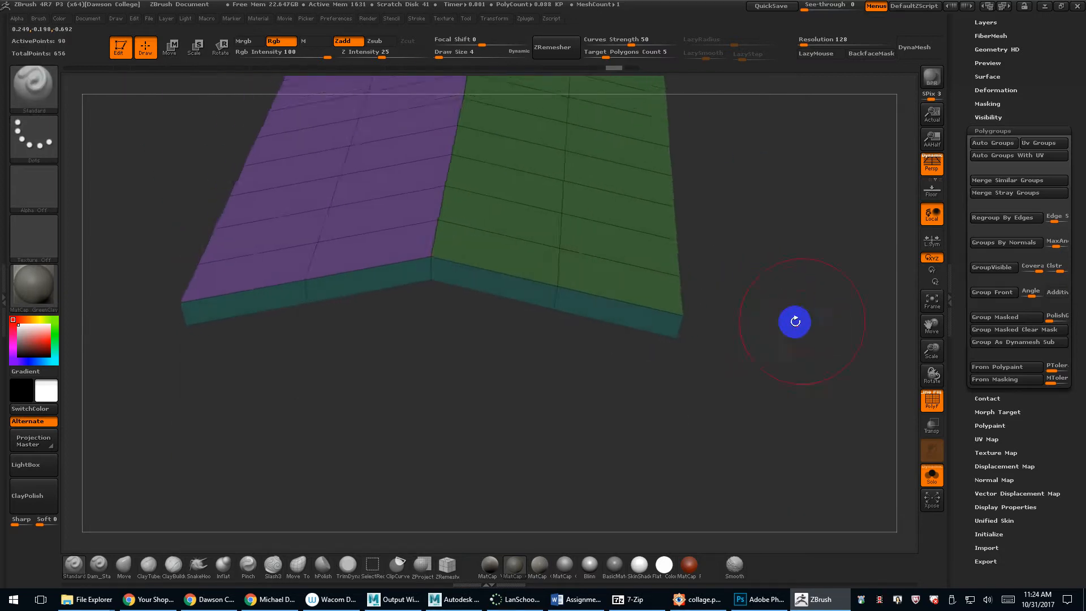
drag(803, 238, 790, 311)
ctrl+shift+click(589, 380)
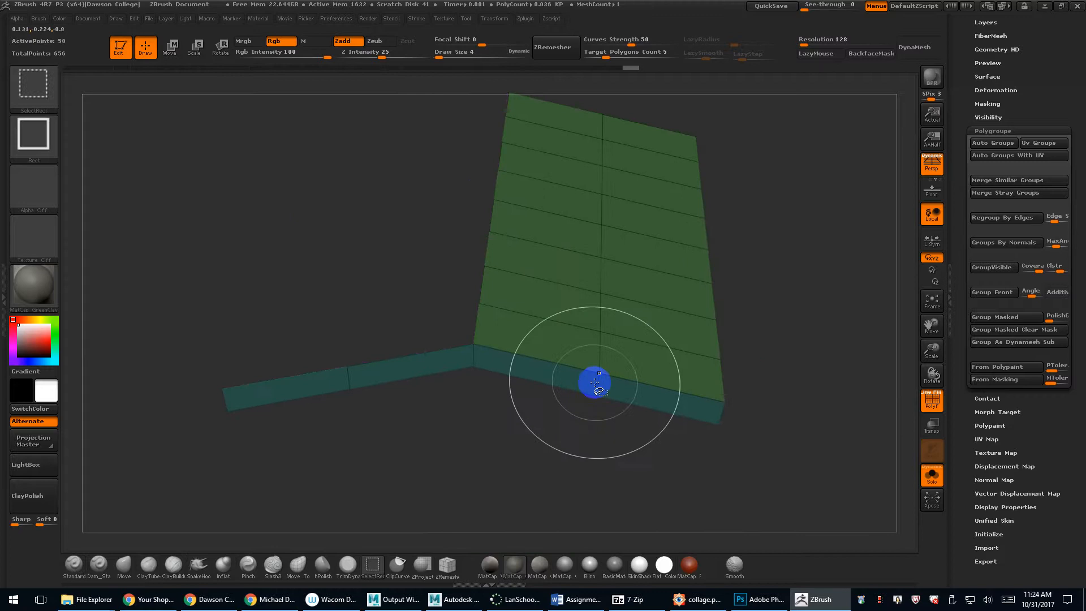
ctrl+shift+click(679, 270)
ctrl+alt+shift+drag(769, 259, 508, 525)
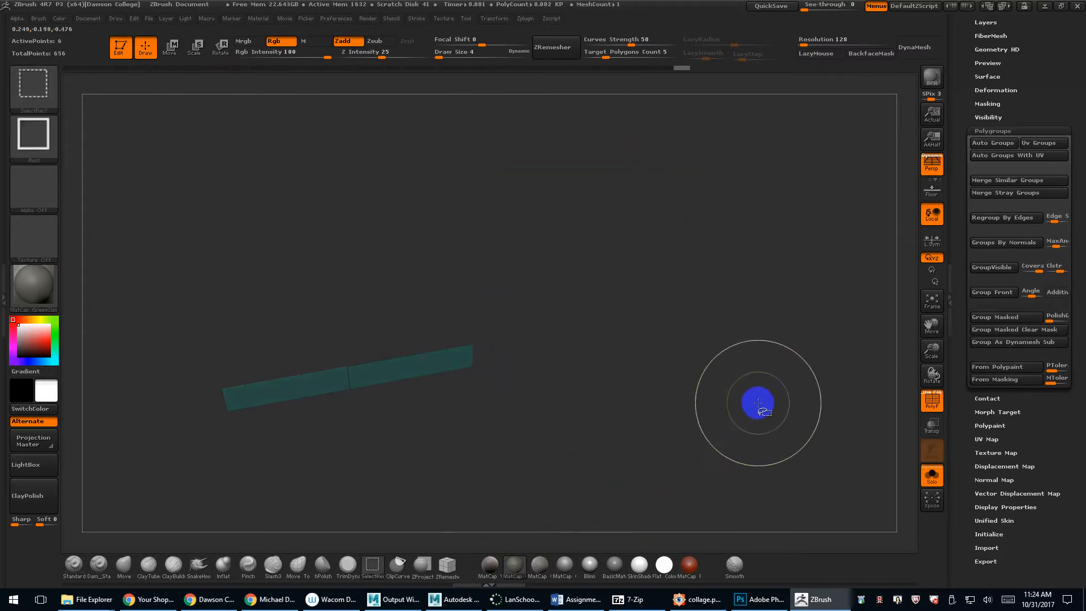
ctrl+shift+click(758, 402)
ctrl+shift+click(432, 364)
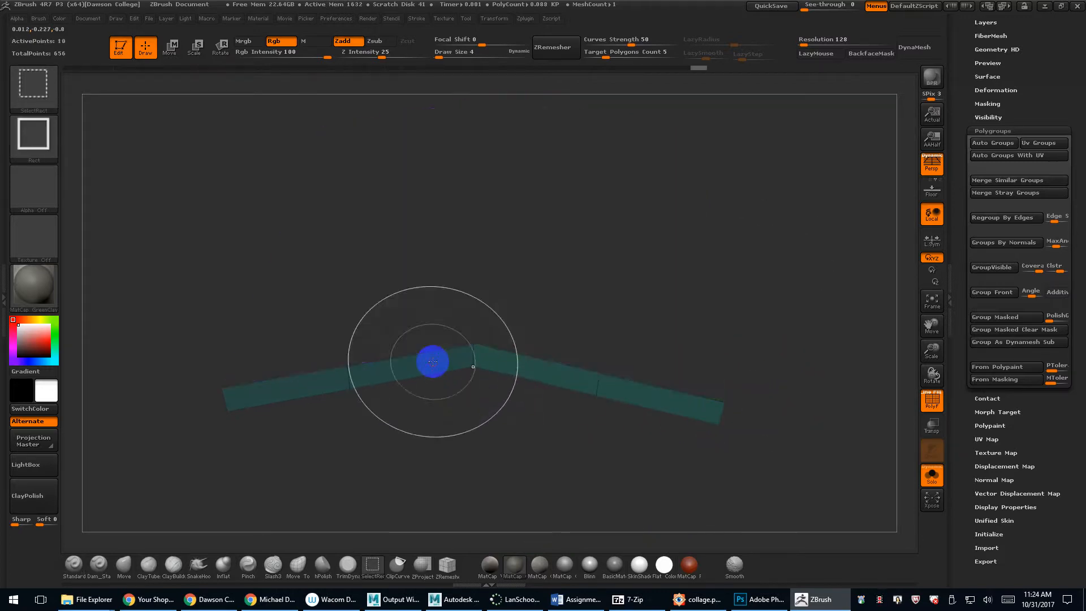
ctrl+shift+click(432, 361)
ctrl+shift+click(527, 415)
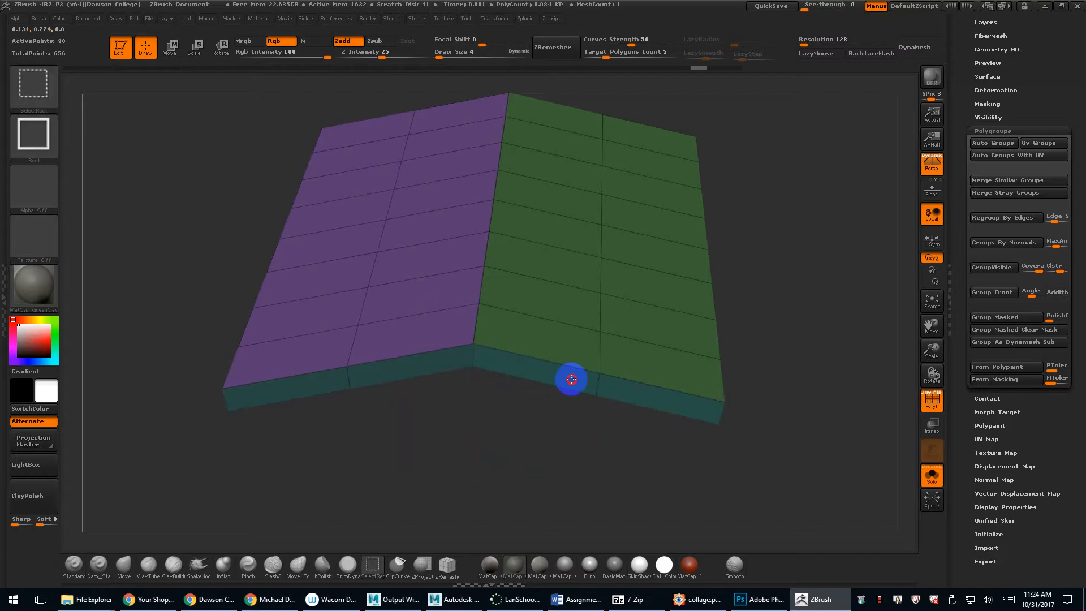
ctrl+shift+click(572, 378)
ctrl+shift+click(617, 385)
ctrl+shift+click(654, 385)
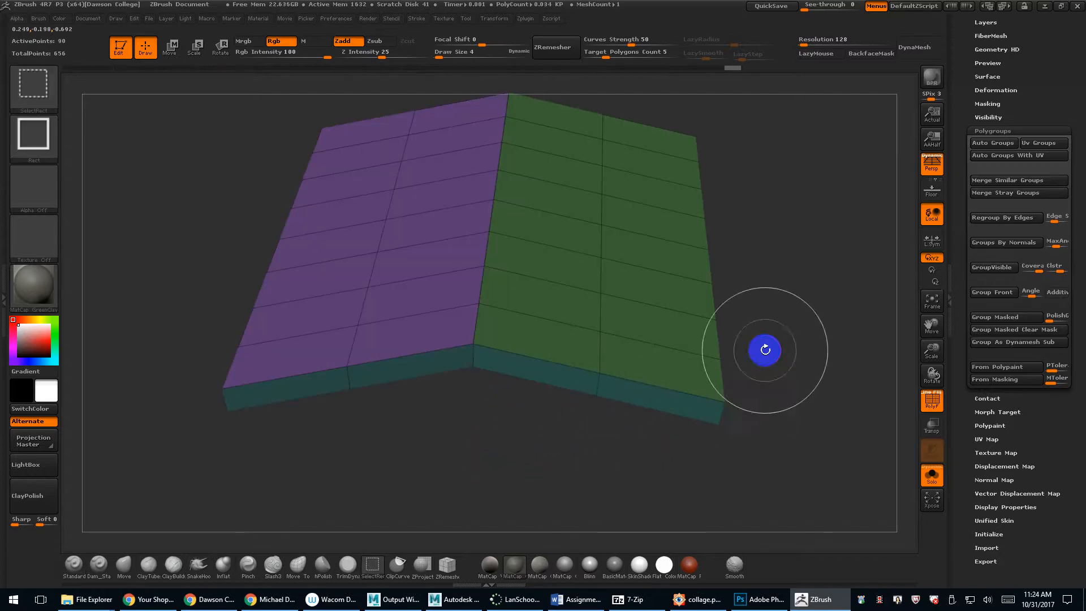
Isolate the roof's opposite end, hide half of it, make the remaining half a separate polygroup, and show everything.
key(s)
mouse_move(775, 342)
mouse_down()
mouse_move(756, 340)
mouse_move(712, 379)
mouse_move(765, 277)
mouse_move(817, 252)
mouse_move(814, 349)
mouse_move(739, 208)
mouse_move(664, 311)
mouse_move(697, 260)
mouse_move(669, 332)
mouse_move(632, 257)
mouse_move(662, 188)
mouse_move(664, 243)
mouse_up()
key(ctrl+shift)
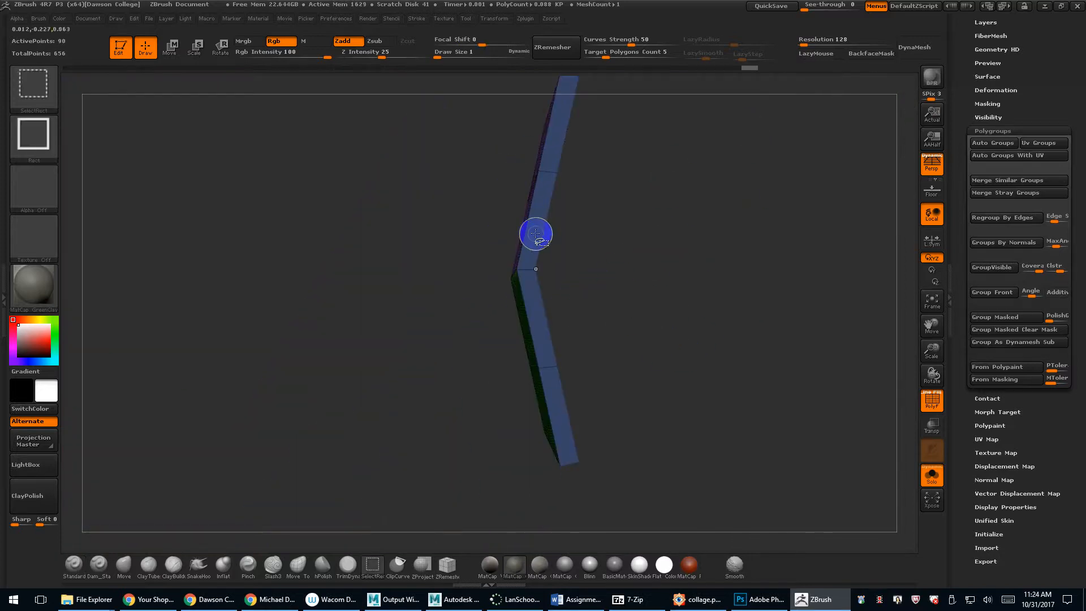
ctrl+shift+click(536, 234)
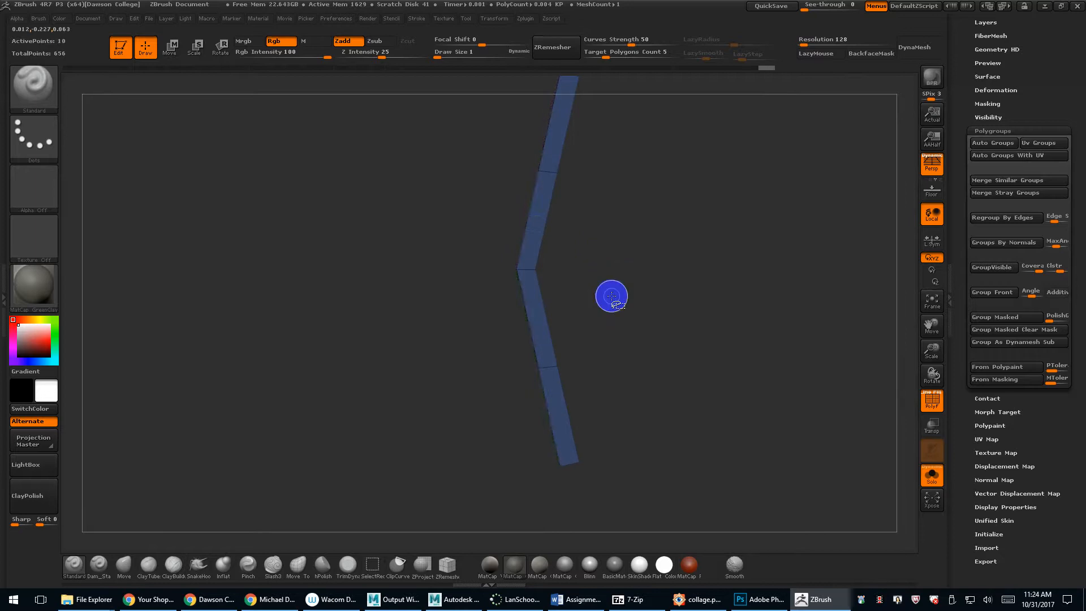
mouse_move(659, 297)
ctrl+shift+mouse_down()
mouse_move(545, 418)
mouse_move(504, 497)
mouse_move(488, 496)
ctrl+shift+mouse_up()
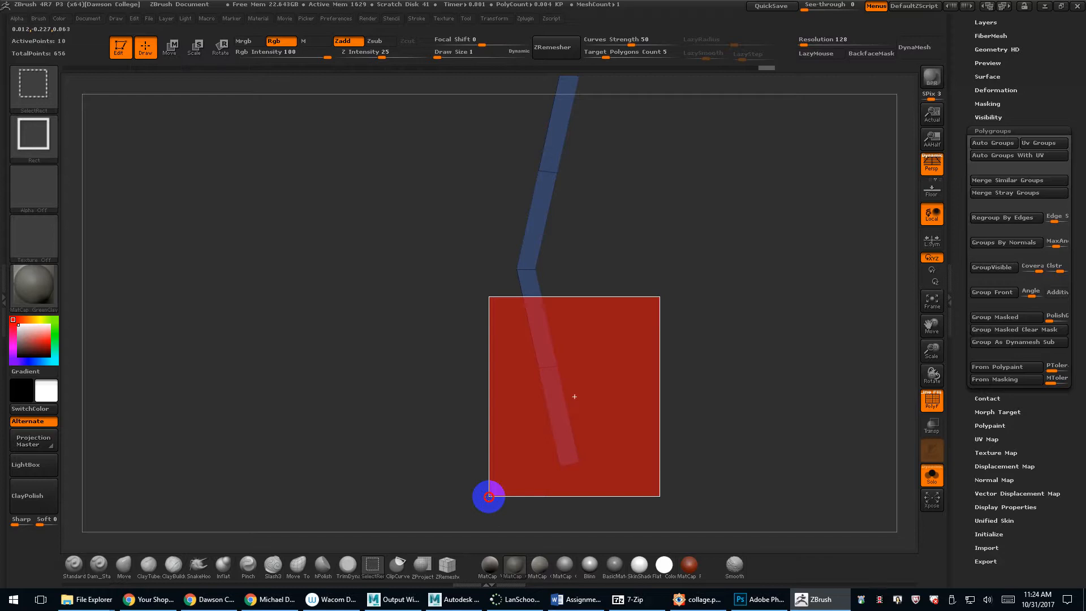
ctrl+shift+drag(489, 496, 489, 497)
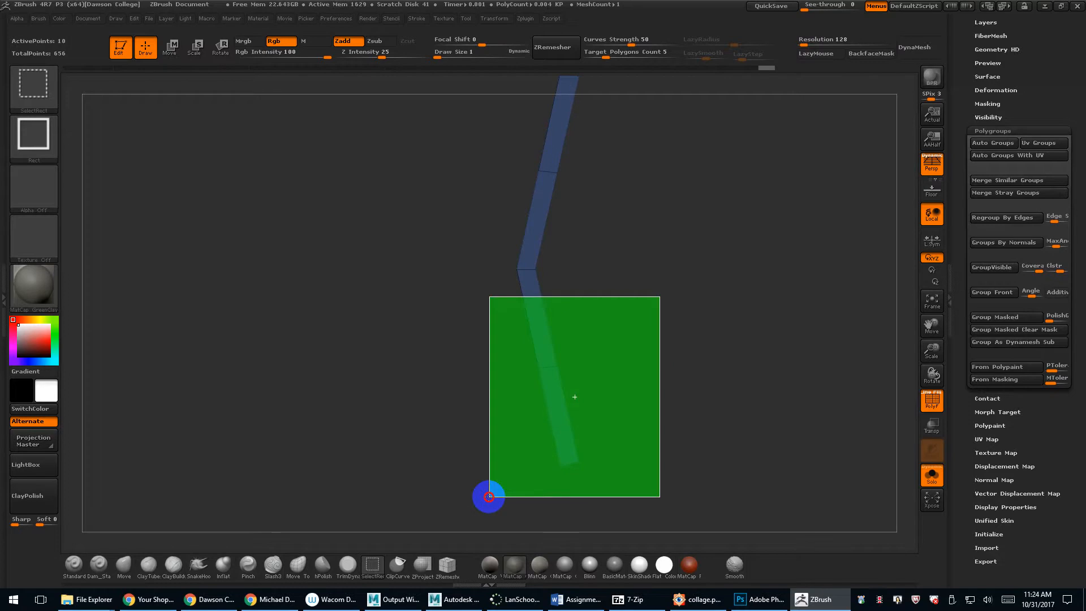
ctrl+shift+drag(488, 496, 466, 487)
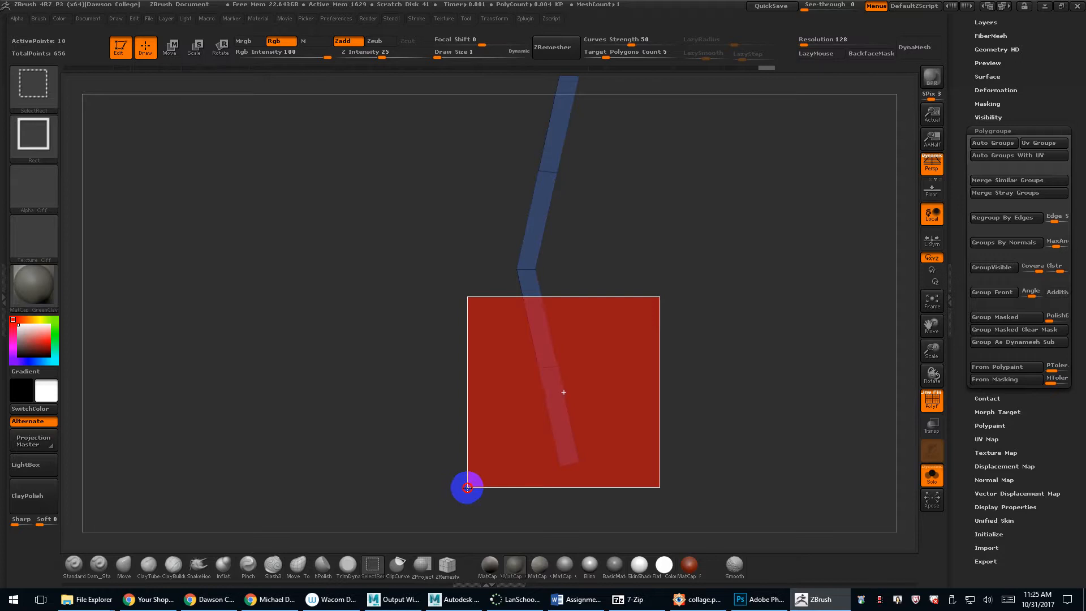
ctrl+shift+drag(467, 488, 465, 486)
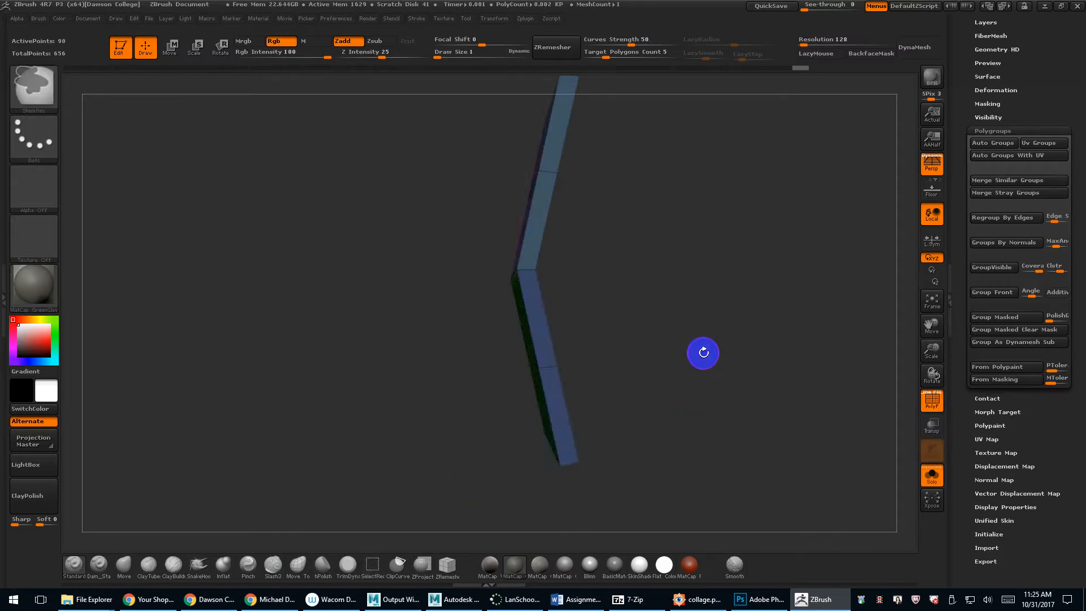
Crease the roof's edges along its polygroup borders with Crease PG and check the result from several sides.
drag(703, 352, 737, 281)
drag(972, 67, 986, 218)
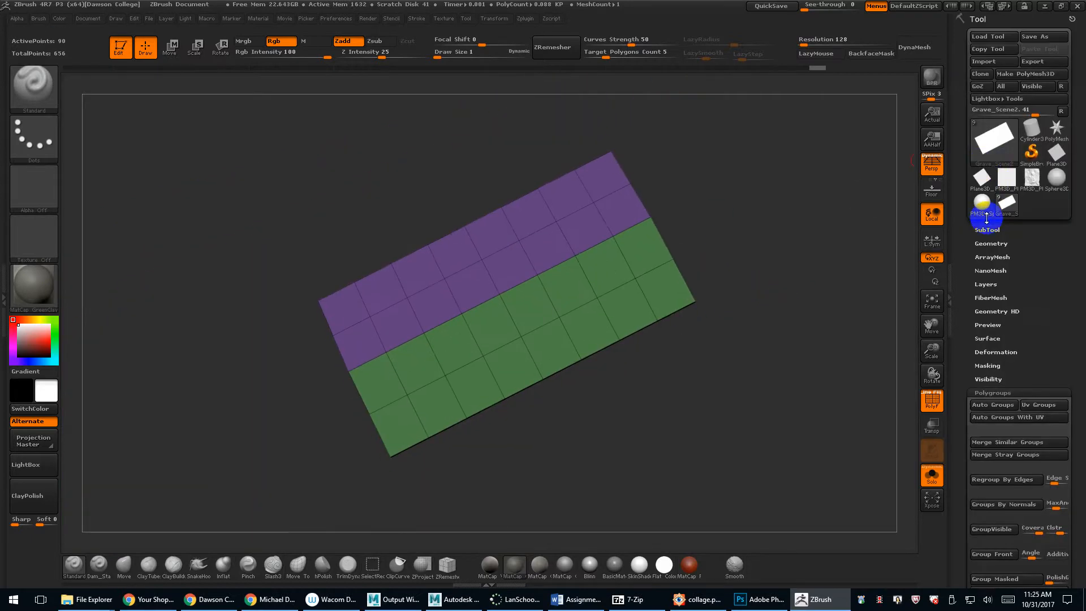
click(992, 242)
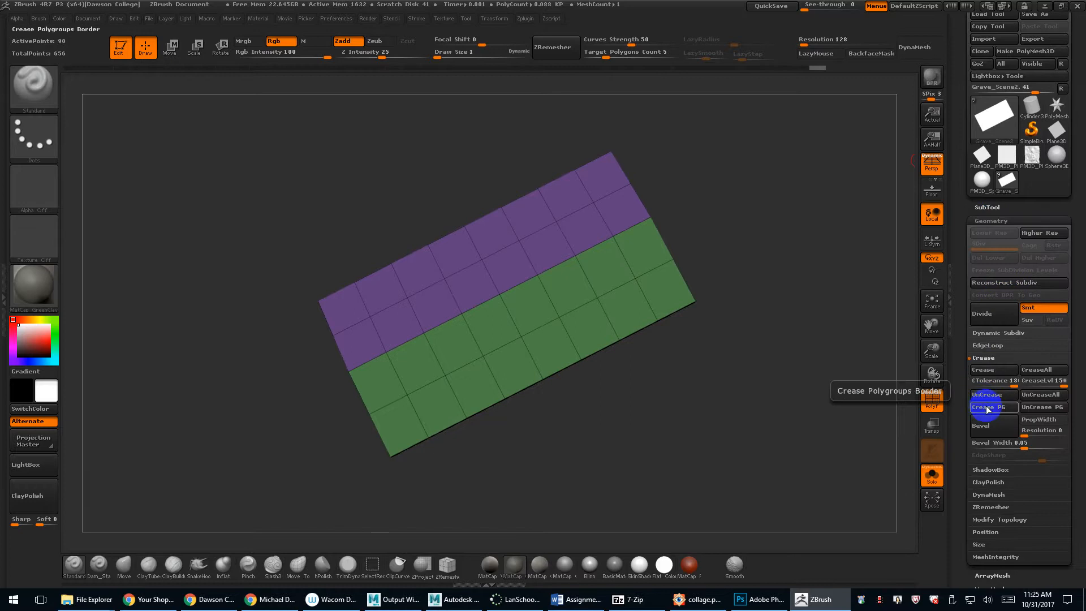
click(986, 407)
drag(803, 381, 784, 429)
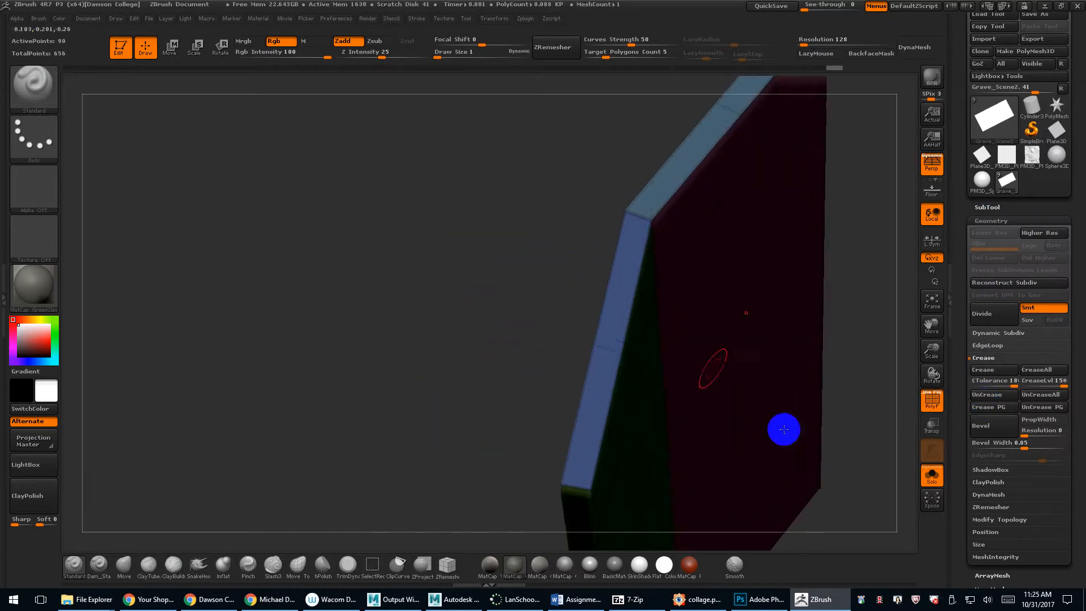
drag(565, 255, 805, 390)
Divide the creased roof up to subdivision level 8 and turn off its polyframe display.
click(986, 311)
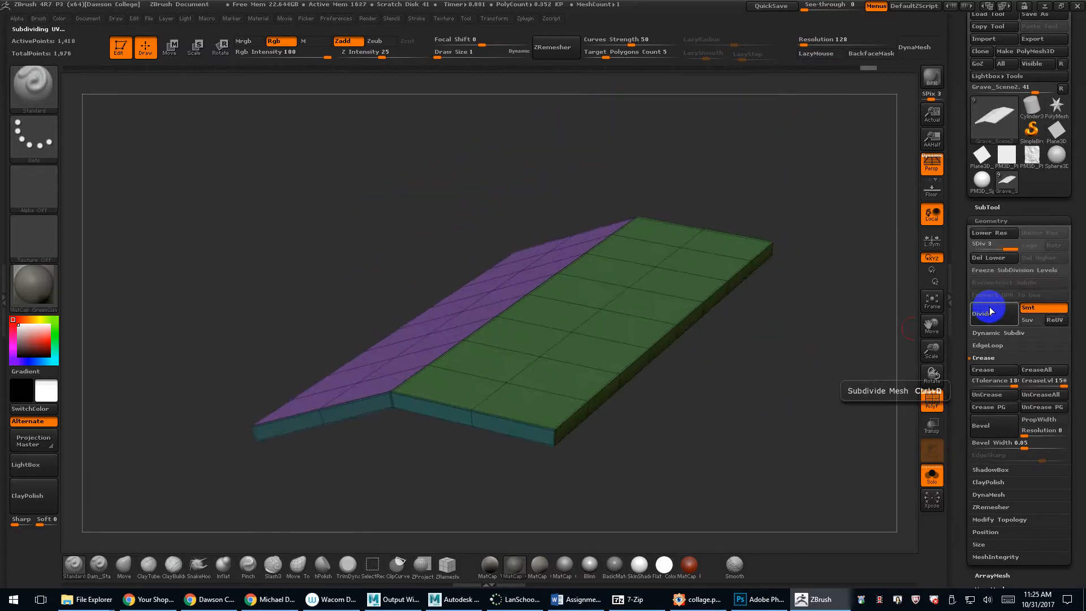
key(shift+f)
drag(753, 334, 766, 290)
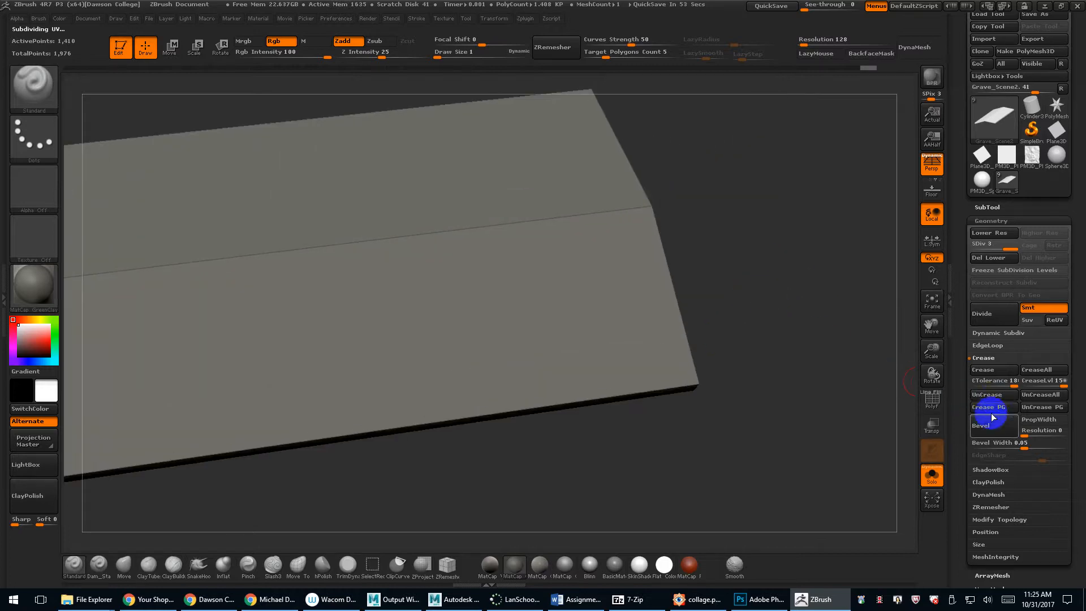
click(983, 358)
click(986, 313)
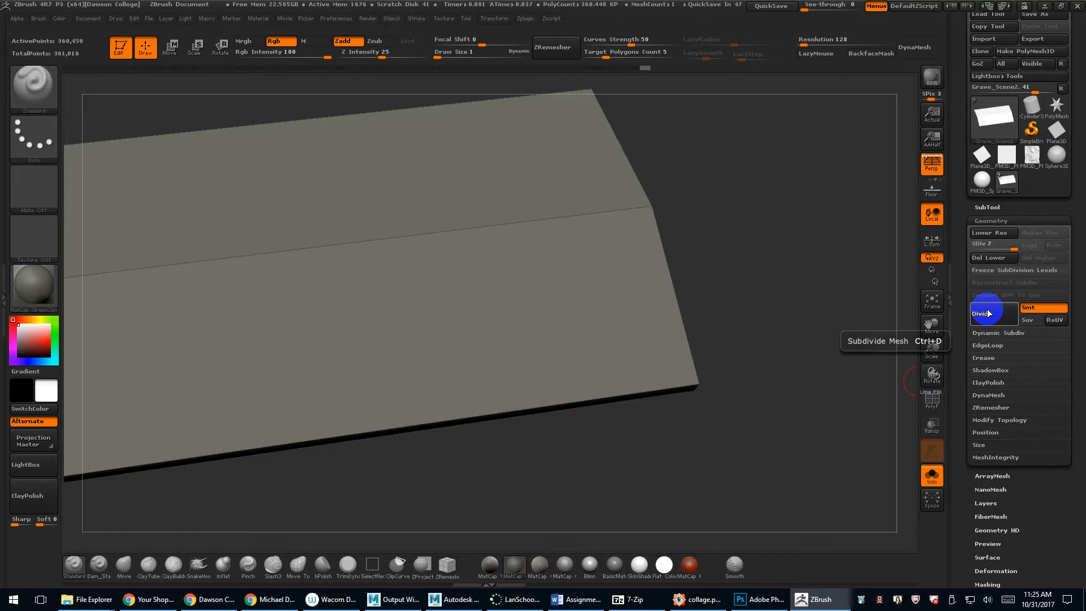
mouse_move(884, 311)
mouse_down()
mouse_move(837, 303)
mouse_move(739, 315)
mouse_up()
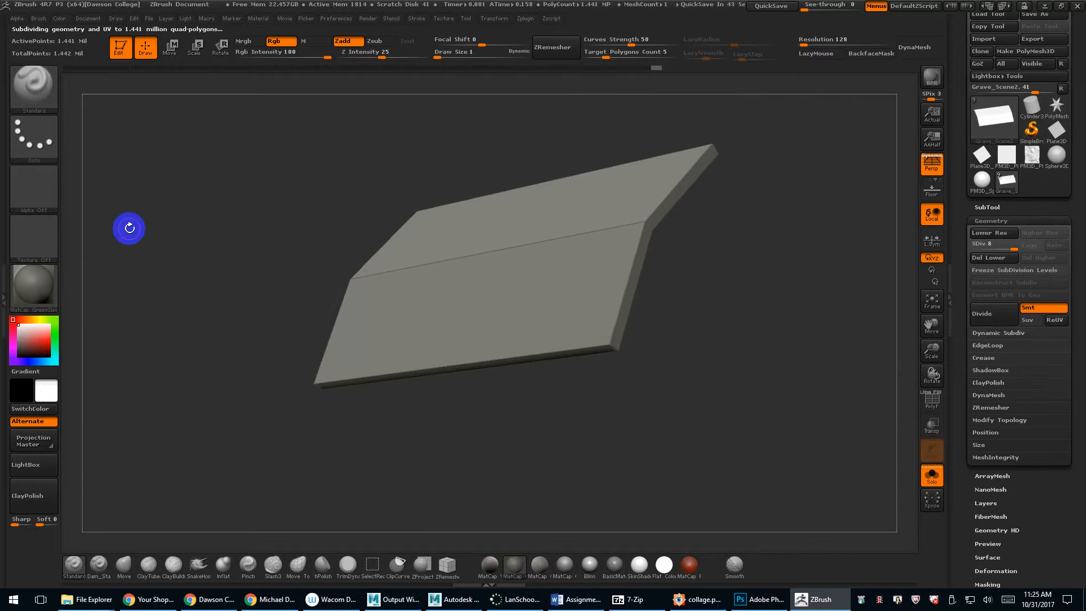
Set the Standard brush to the XMD_sub_Stone alpha with the DragRect stroke.
click(39, 202)
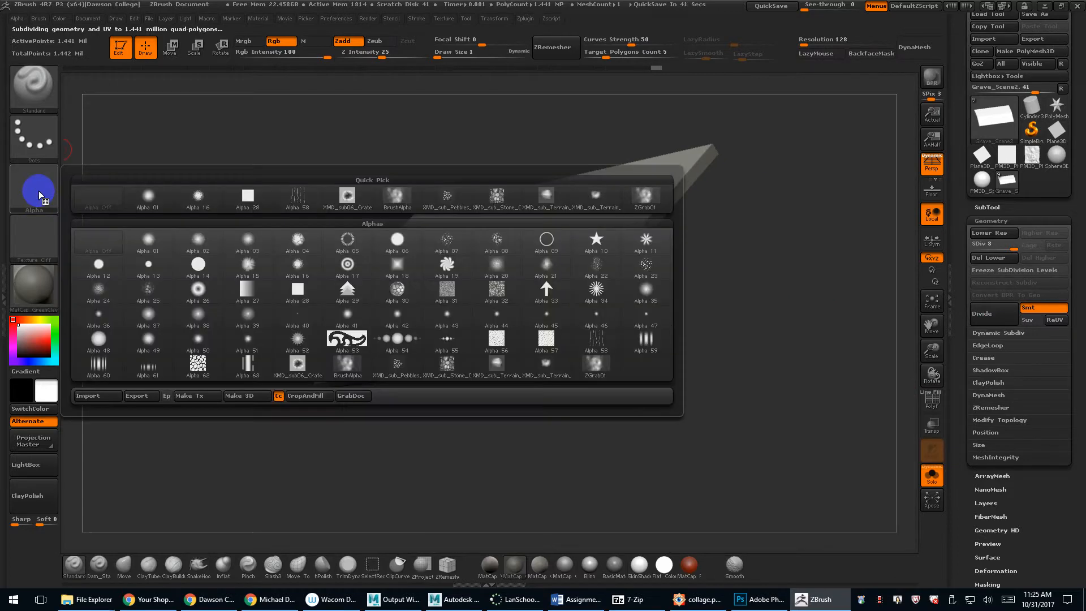
click(495, 195)
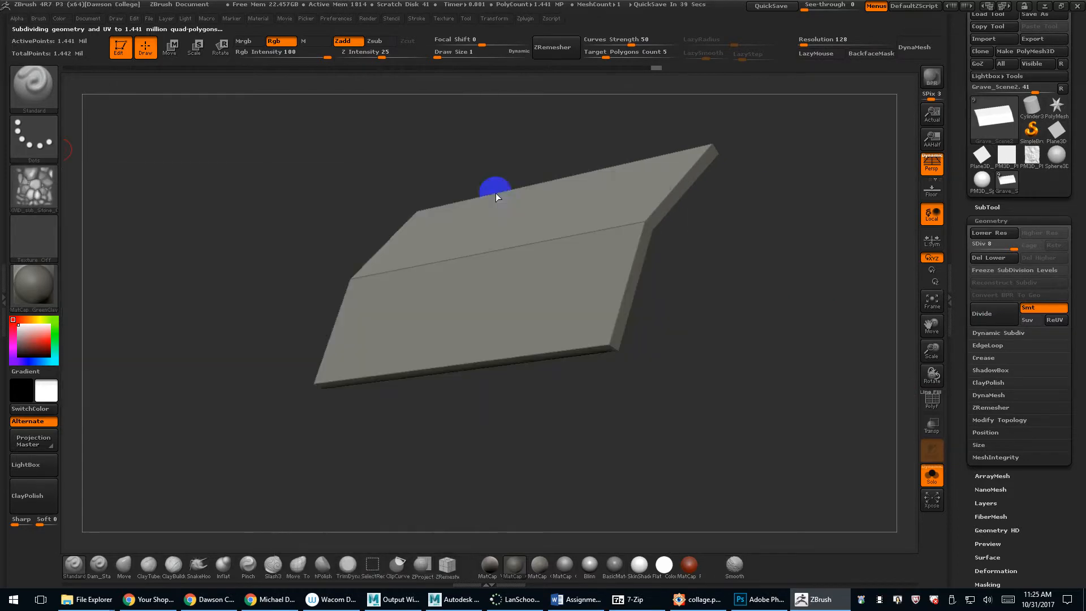
click(34, 140)
click(145, 146)
drag(175, 222, 218, 259)
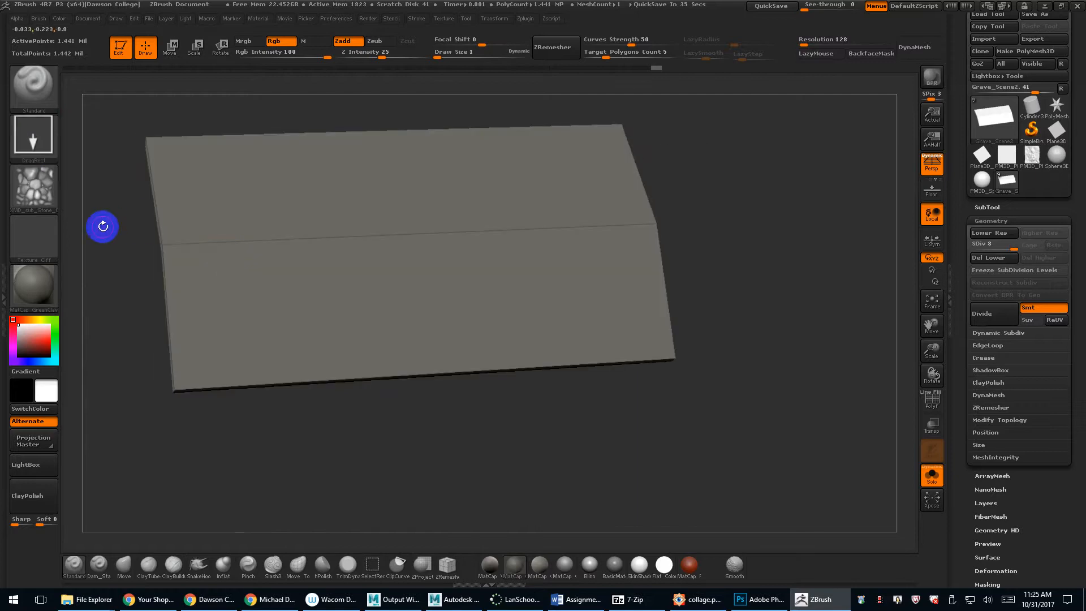
Stamp the stone pattern in four large overlapping patches along the front slope of the roof.
alt+drag(102, 226, 279, 232)
mouse_move(444, 315)
mouse_down()
mouse_move(458, 424)
mouse_move(447, 473)
mouse_up()
mouse_move(627, 317)
mouse_down()
mouse_move(636, 486)
mouse_move(590, 461)
mouse_up()
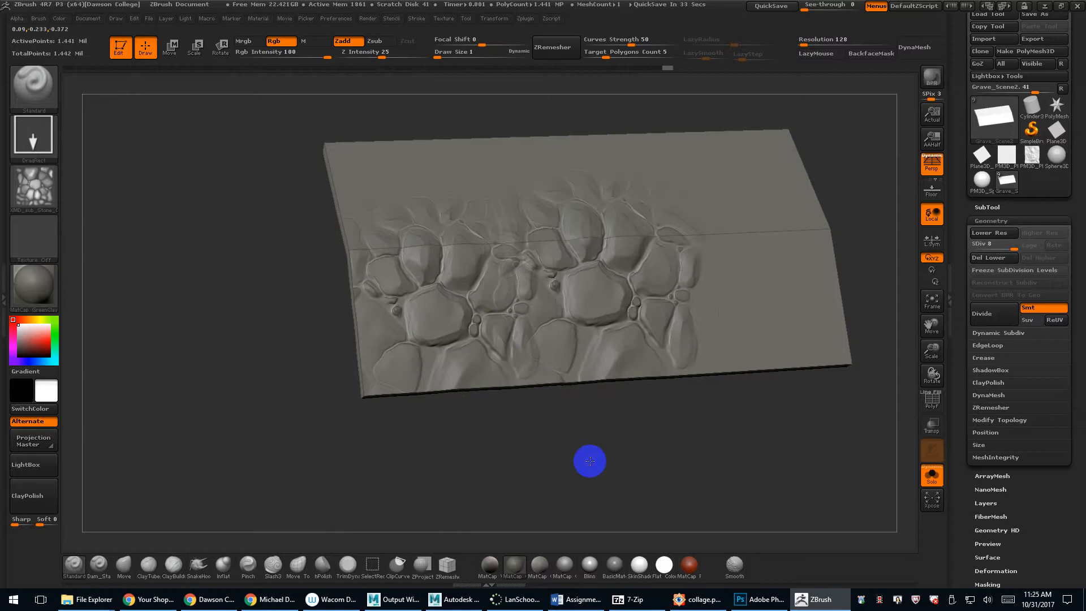
drag(764, 430, 755, 410)
drag(749, 289, 755, 412)
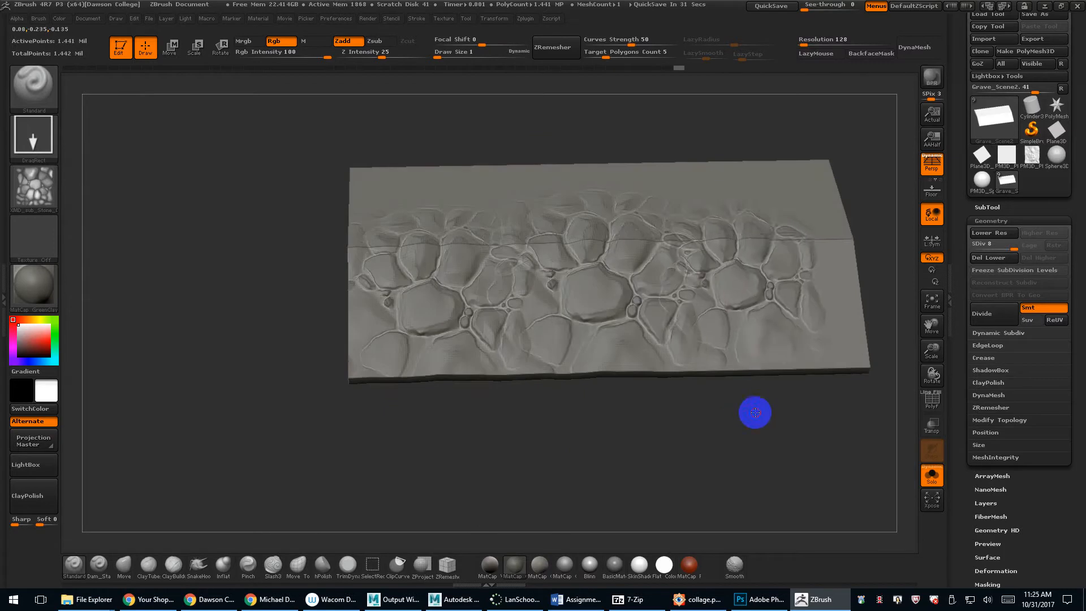
drag(837, 266, 835, 416)
alt+drag(759, 415, 628, 441)
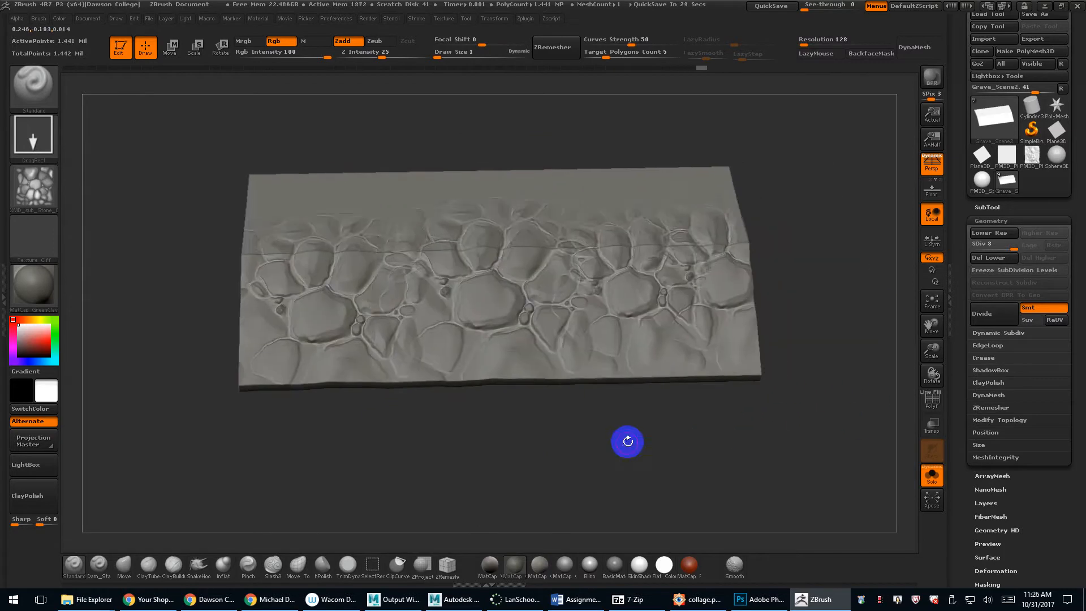
Undo all the stone stamps on the roof.
key(ctrl+z)
key(ctrl+z)
key(ctrl+z)
key(ctrl+z)
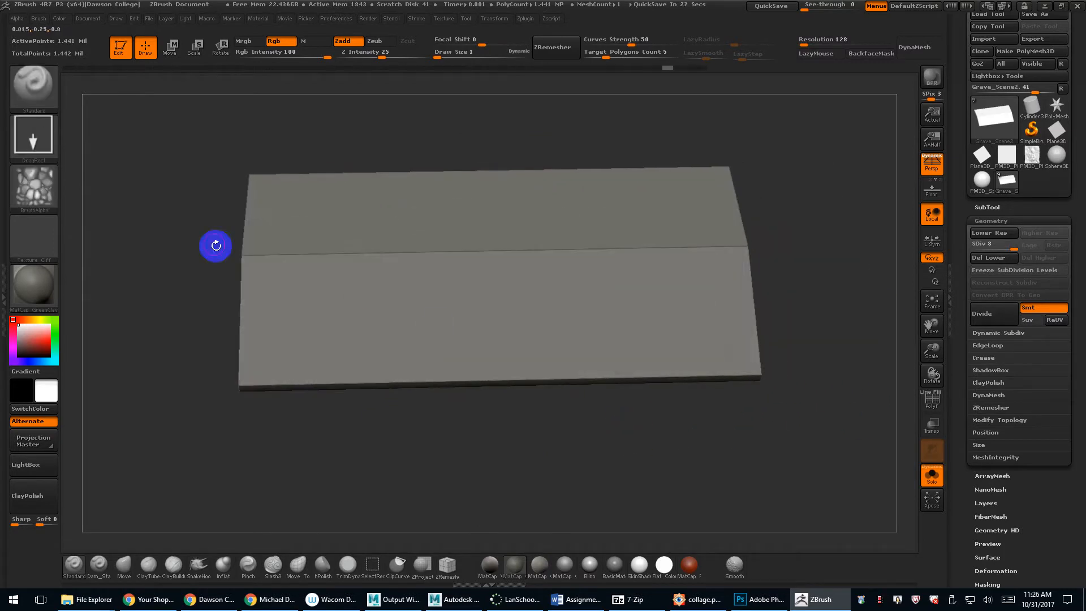
key(ctrl+z)
Turn on the polyframe display and isolate one half of the roof's split end to check its polygroup.
key(shift+f)
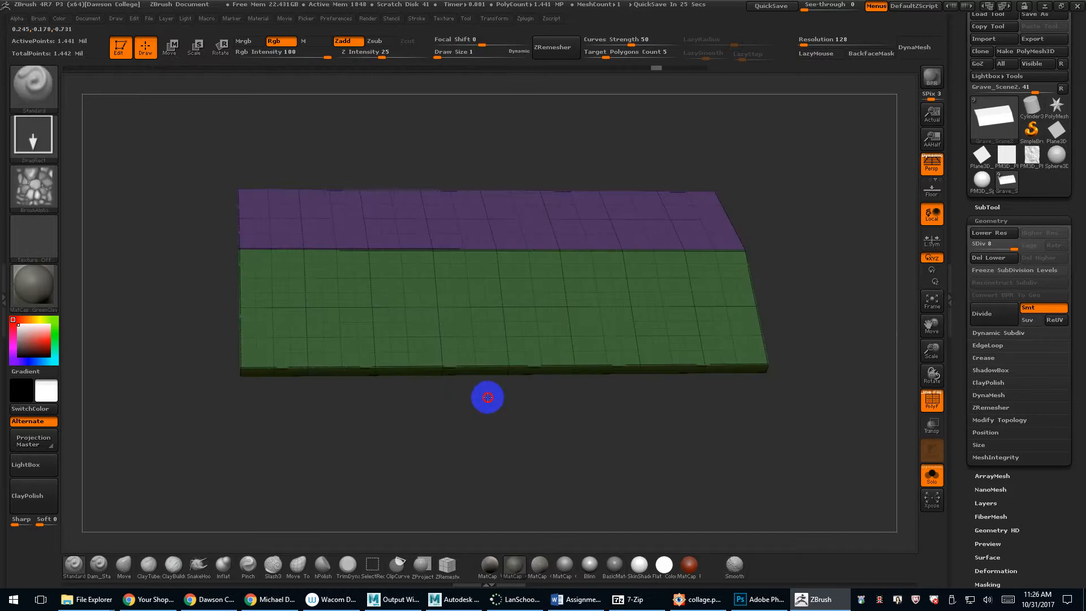
mouse_move(559, 359)
mouse_down()
mouse_move(664, 446)
mouse_move(654, 446)
mouse_move(761, 275)
mouse_up()
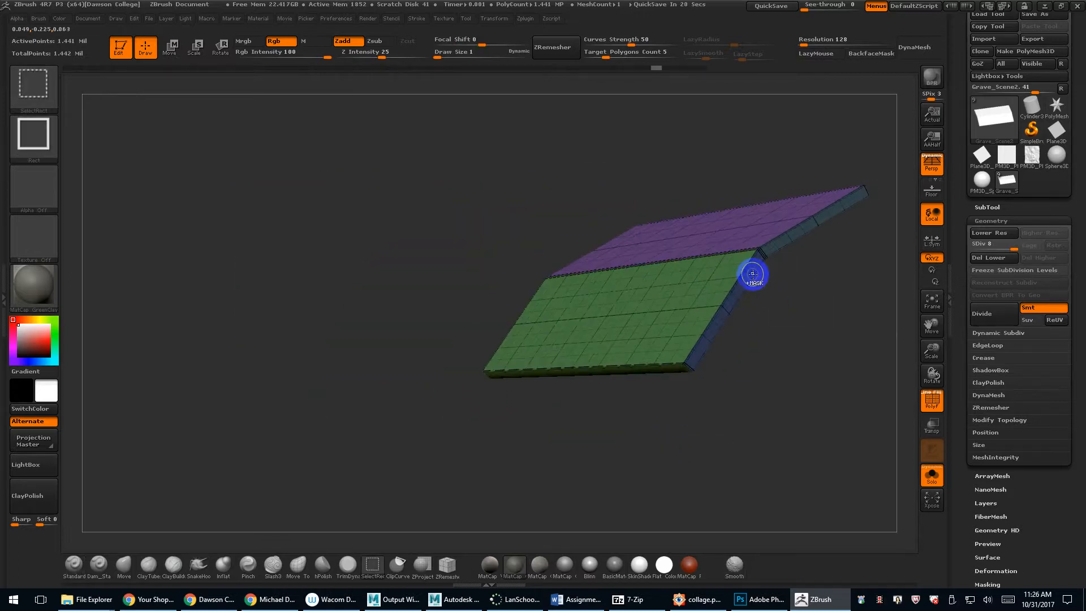
ctrl+shift+click(753, 268)
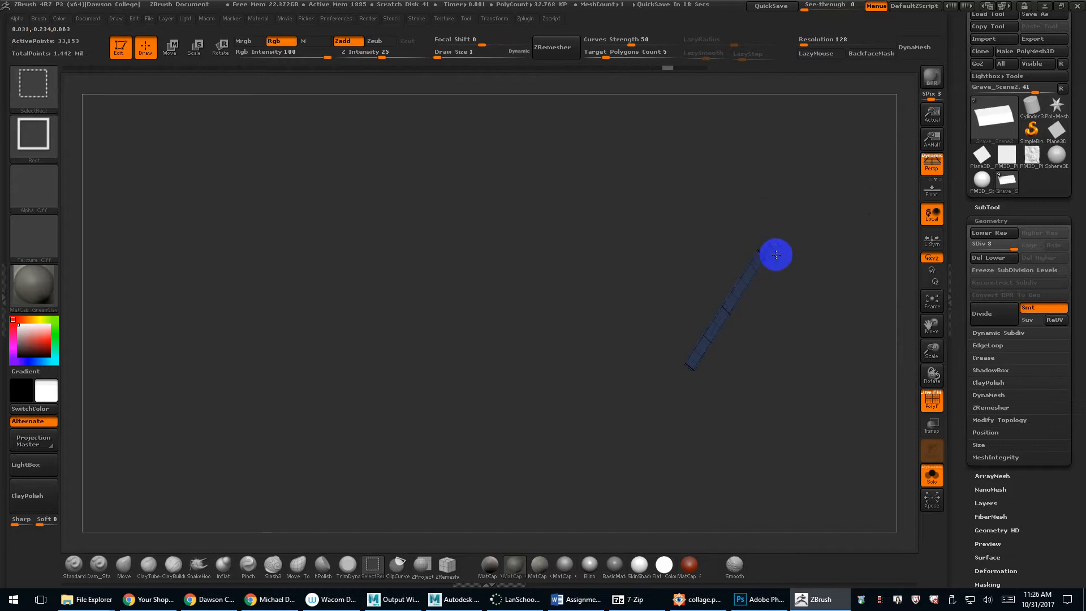
ctrl+shift+click(776, 254)
ctrl+shift+click(778, 252)
Hide the roof's polygroups one by one down to a single slope, and undo the latest hiding.
drag(770, 351, 757, 283)
ctrl+shift+click(693, 311)
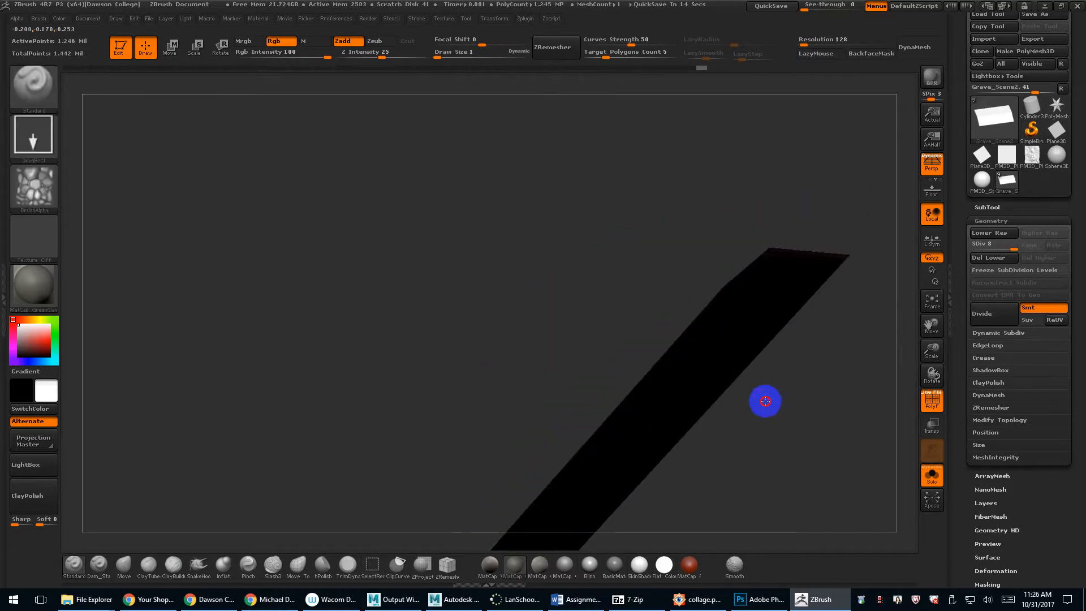
drag(763, 400, 751, 300)
ctrl+shift+click(707, 294)
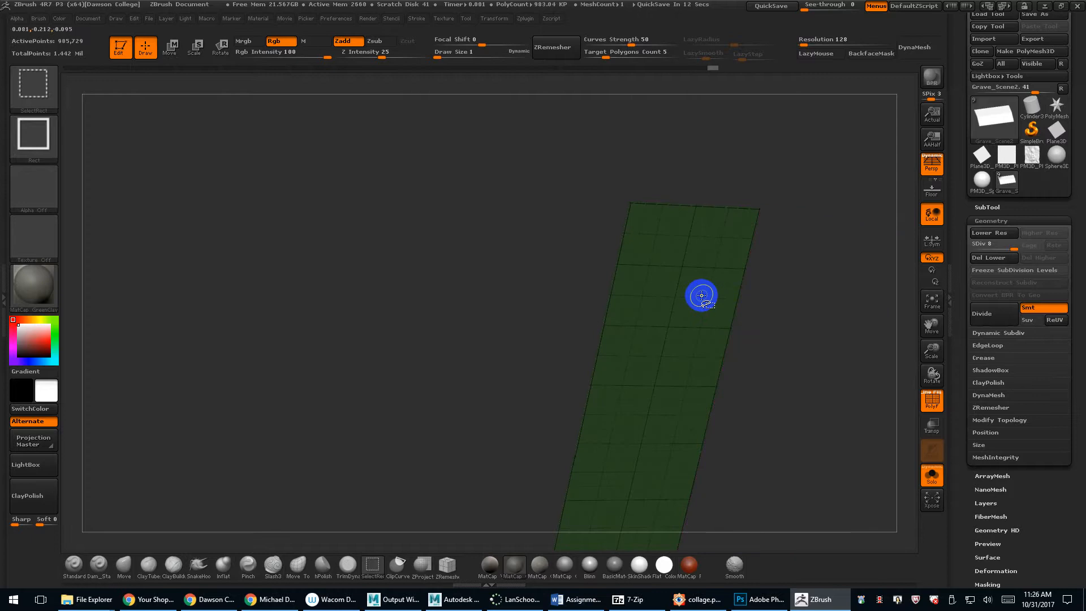
ctrl+shift+click(701, 296)
mouse_move(386, 329)
mouse_down()
mouse_move(499, 307)
mouse_move(550, 366)
mouse_move(596, 371)
mouse_move(501, 415)
mouse_up()
ctrl+shift+click(626, 281)
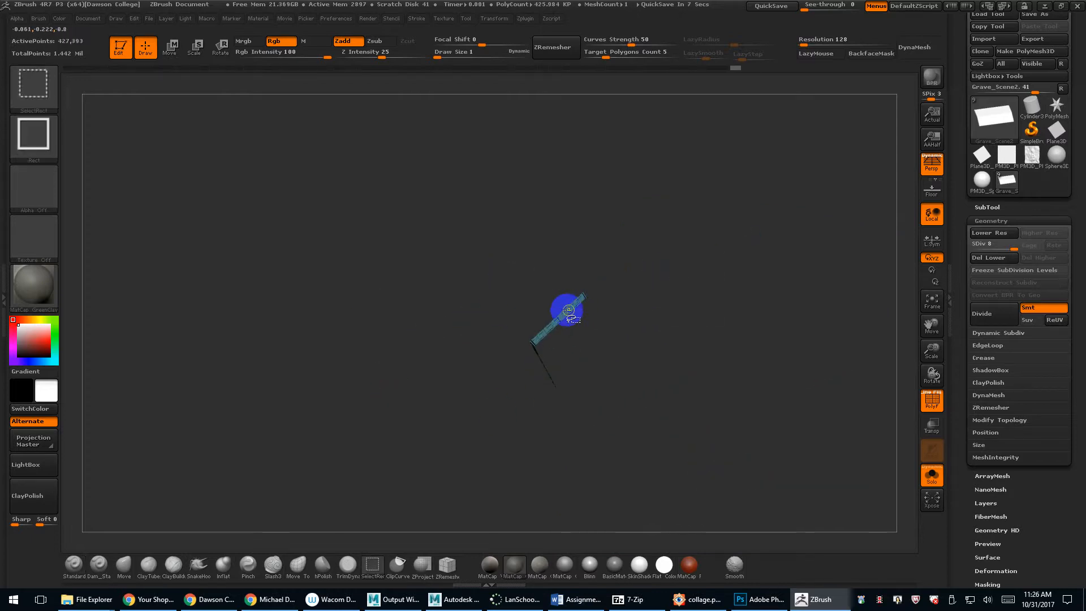
ctrl+shift+click(569, 312)
drag(643, 378, 693, 368)
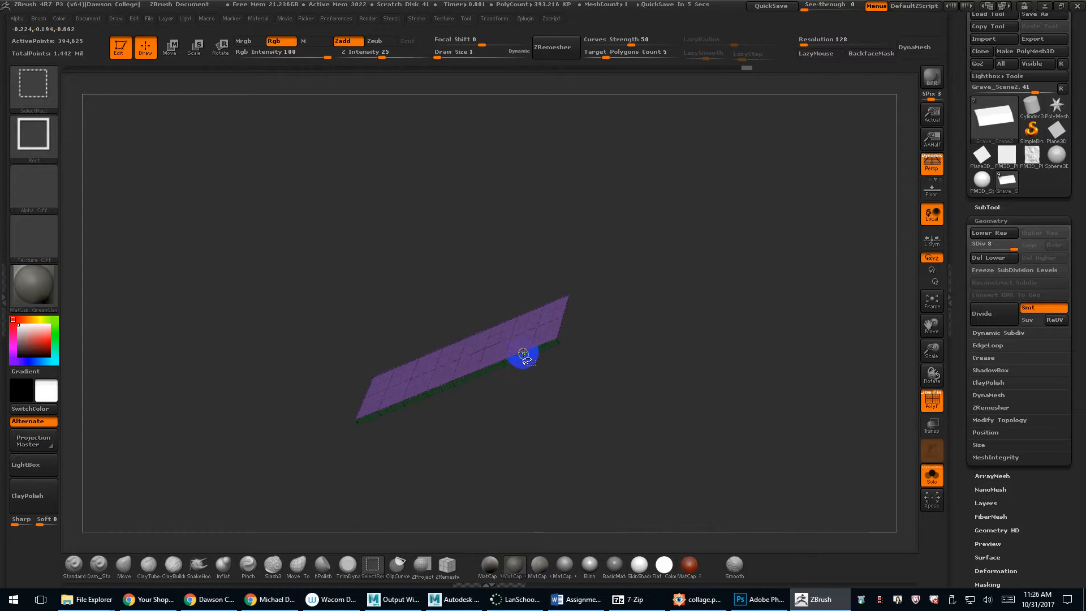
drag(580, 357, 637, 412)
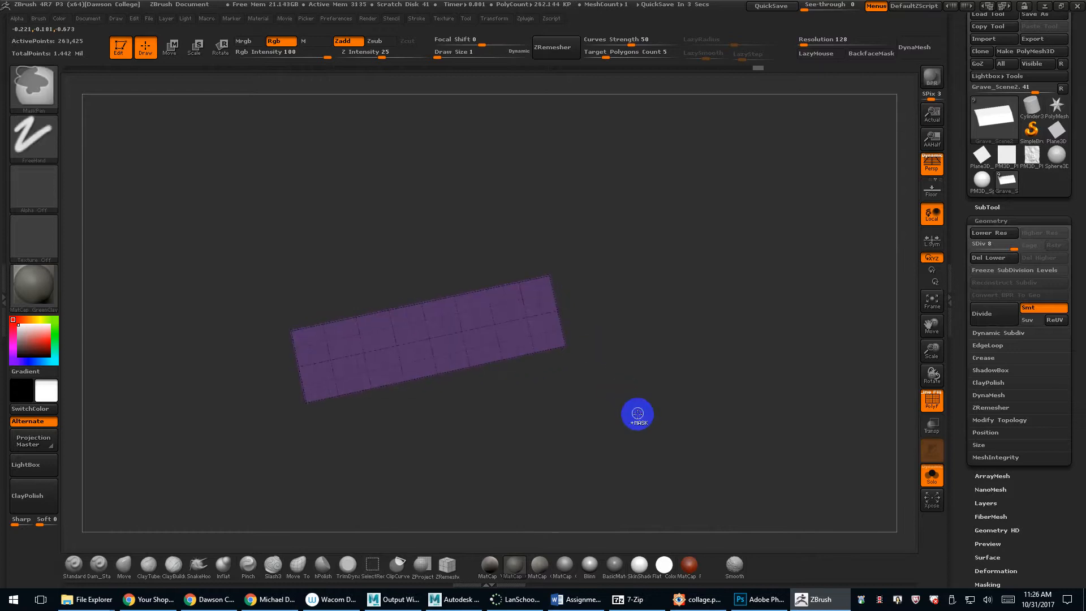
key(ctrl+z)
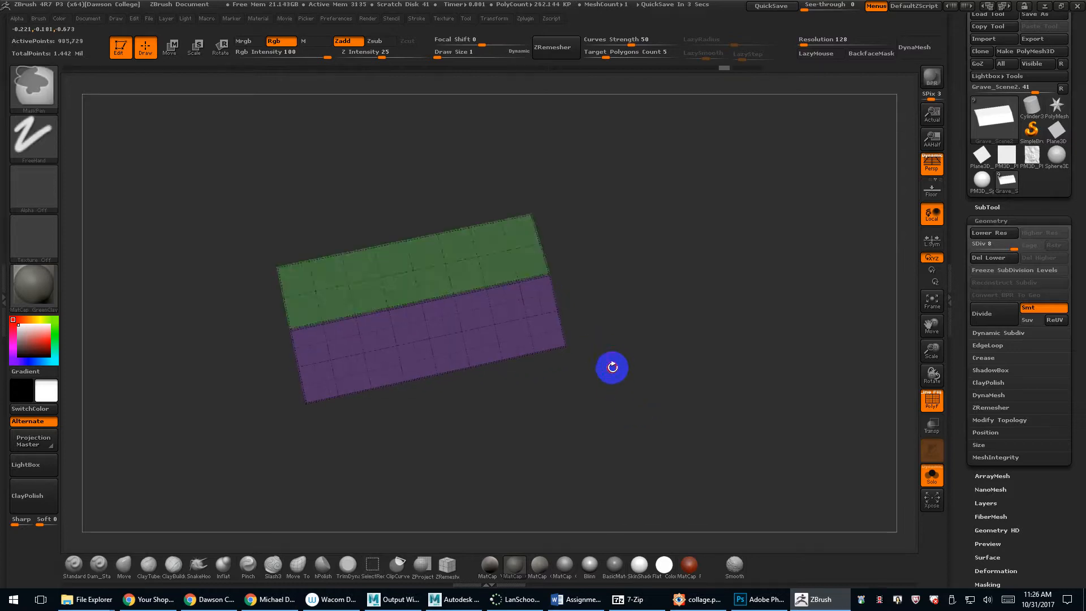
Hide the remaining thin edge polygroup at the roof's end, keeping the green and purple slopes.
mouse_move(612, 367)
mouse_down()
mouse_move(582, 291)
mouse_move(554, 350)
mouse_move(635, 383)
mouse_move(584, 337)
mouse_up()
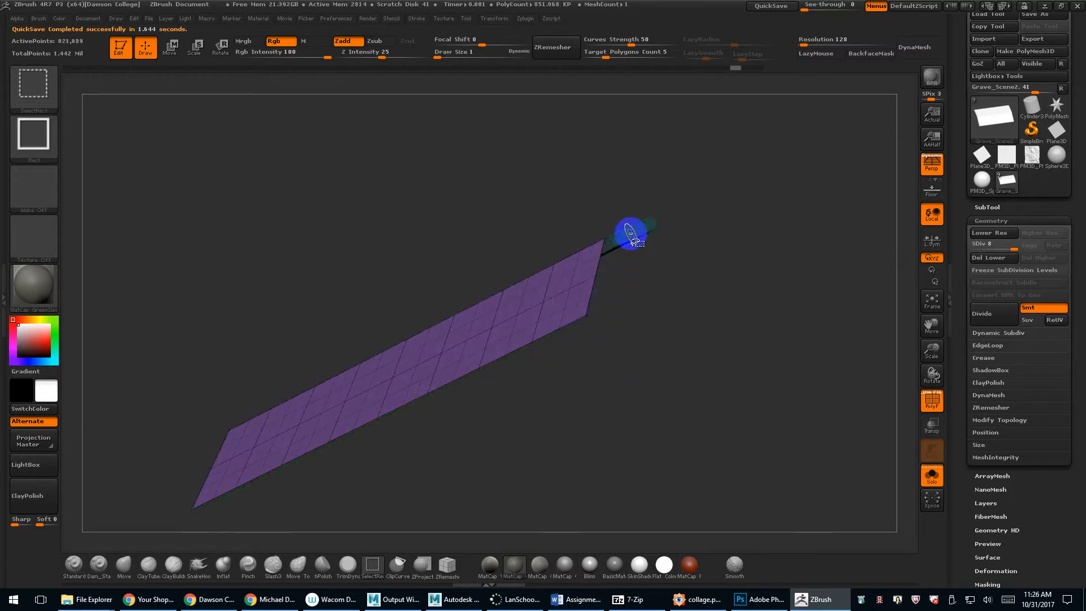
drag(688, 288, 680, 331)
ctrl+shift+click(676, 289)
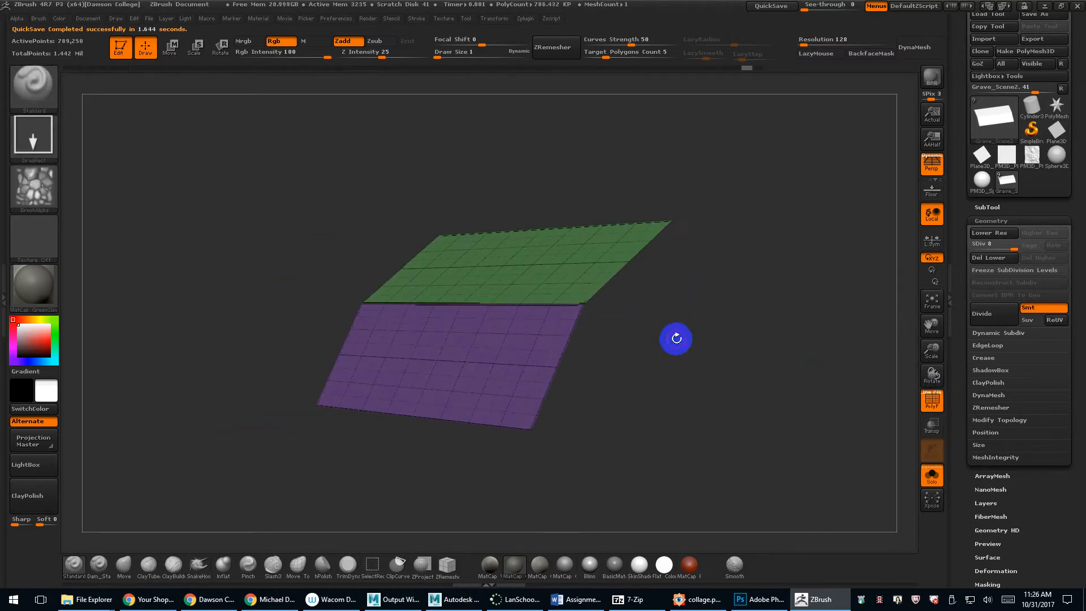
drag(676, 338, 703, 371)
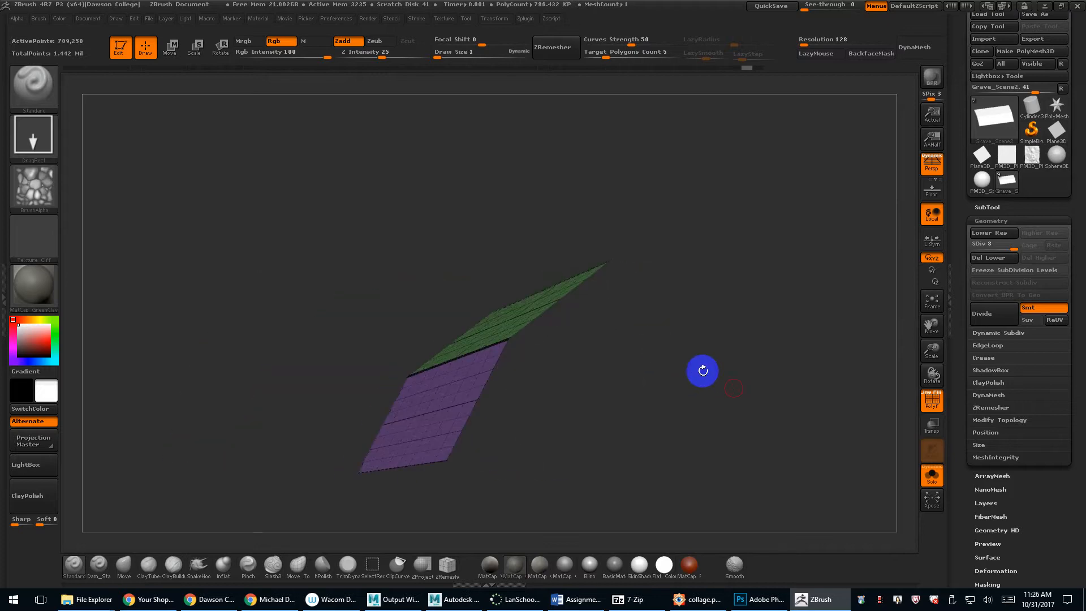
Turn on double-sided display in the roof's display properties.
drag(969, 485, 959, 373)
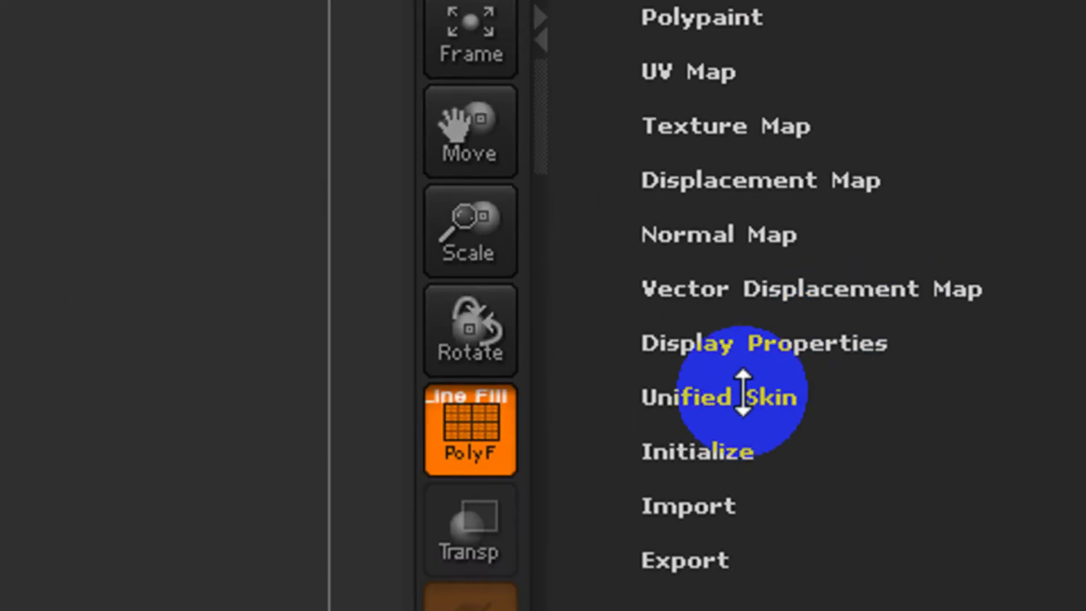
click(739, 343)
drag(730, 138, 808, 382)
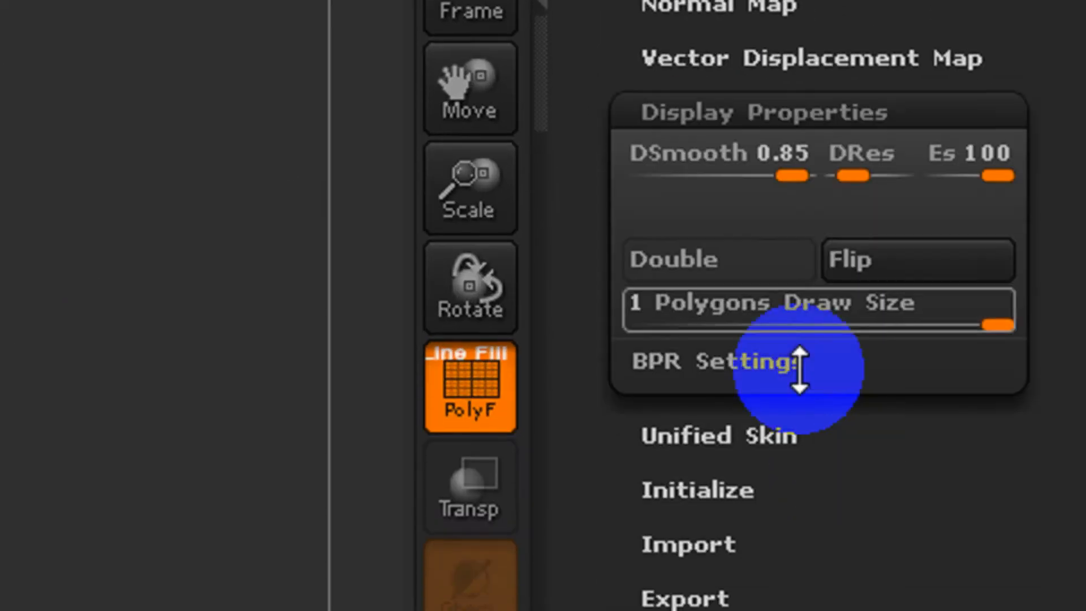
click(689, 272)
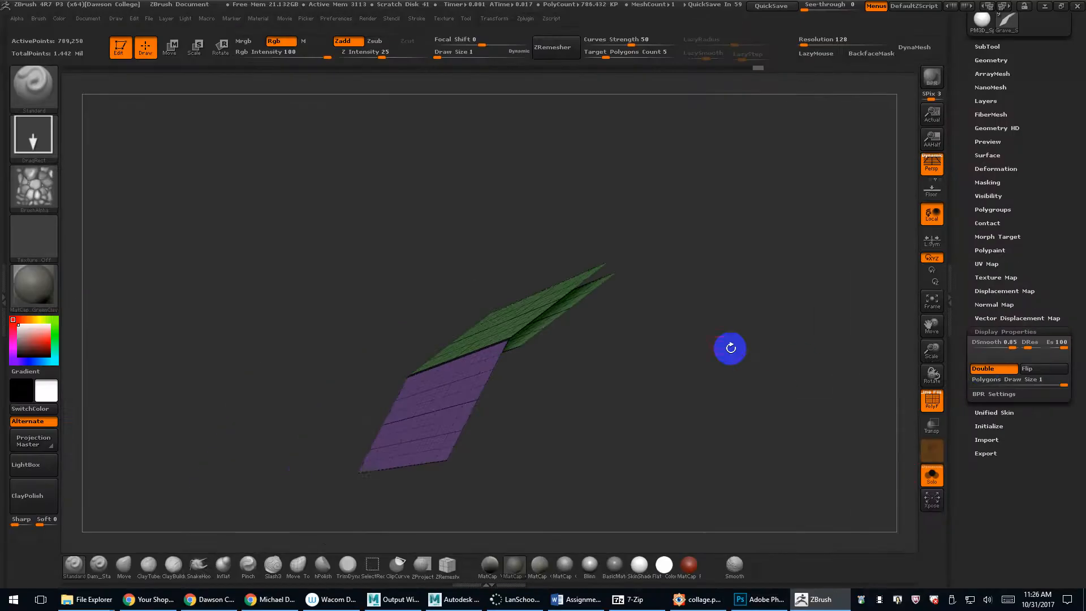
Hide the underside faces beneath the green slope with a rectangular selection from a side view.
drag(727, 347, 639, 393)
key(ctrl+shift)
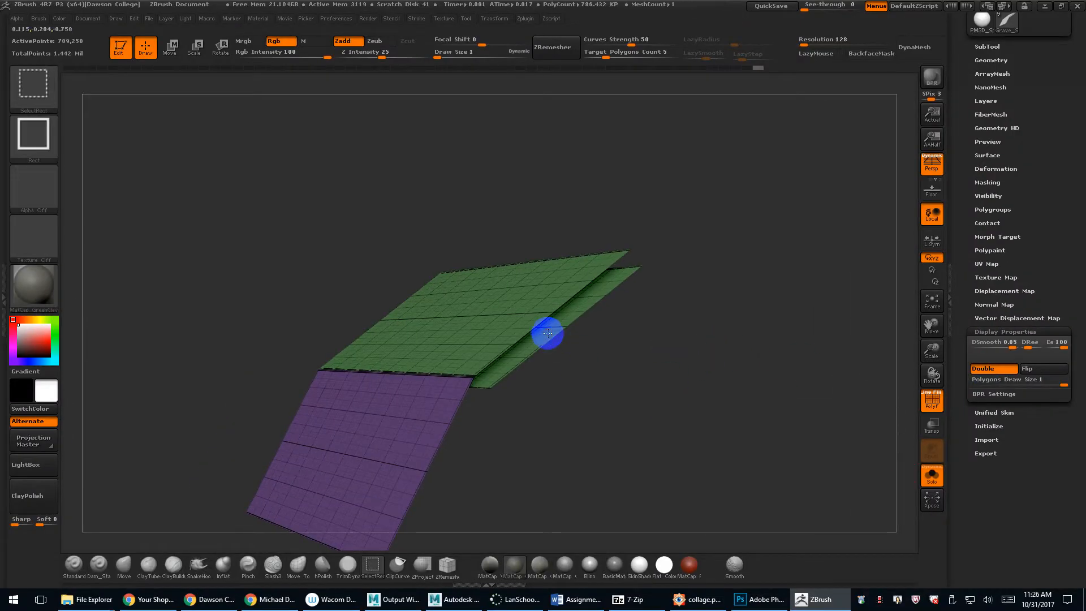
ctrl+shift+click(547, 333)
ctrl+shift+click(548, 332)
drag(619, 379, 599, 376)
key(ctrl+shift)
drag(590, 332, 614, 346)
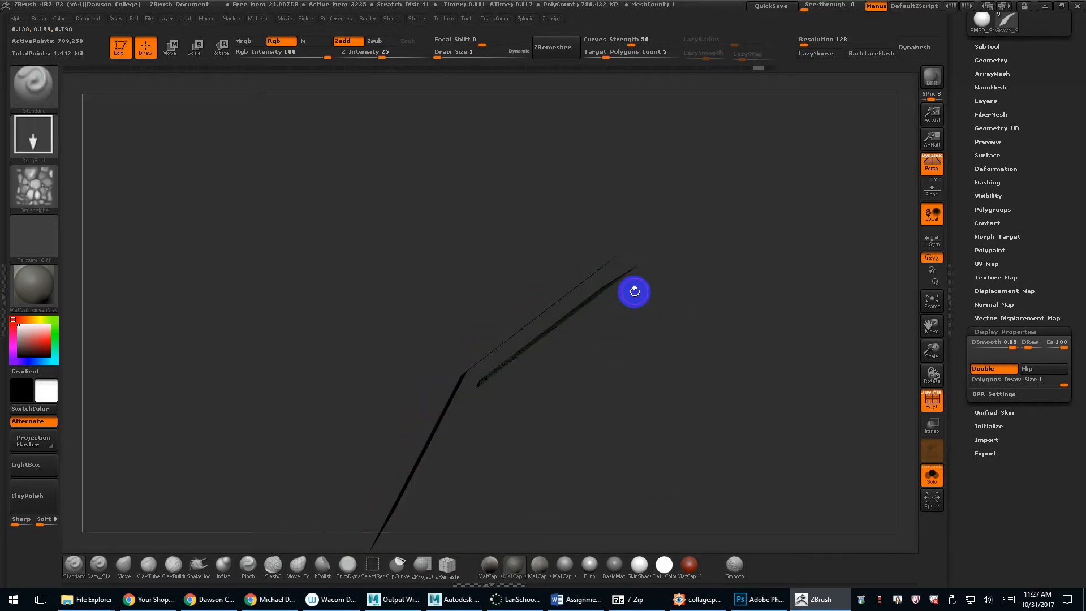
key(ctrl+shift)
mouse_move(654, 264)
ctrl+shift+mouse_down()
mouse_move(614, 301)
mouse_move(656, 299)
mouse_move(684, 334)
mouse_move(832, 371)
mouse_move(682, 320)
mouse_move(709, 365)
mouse_move(705, 300)
mouse_move(449, 358)
ctrl+shift+mouse_up()
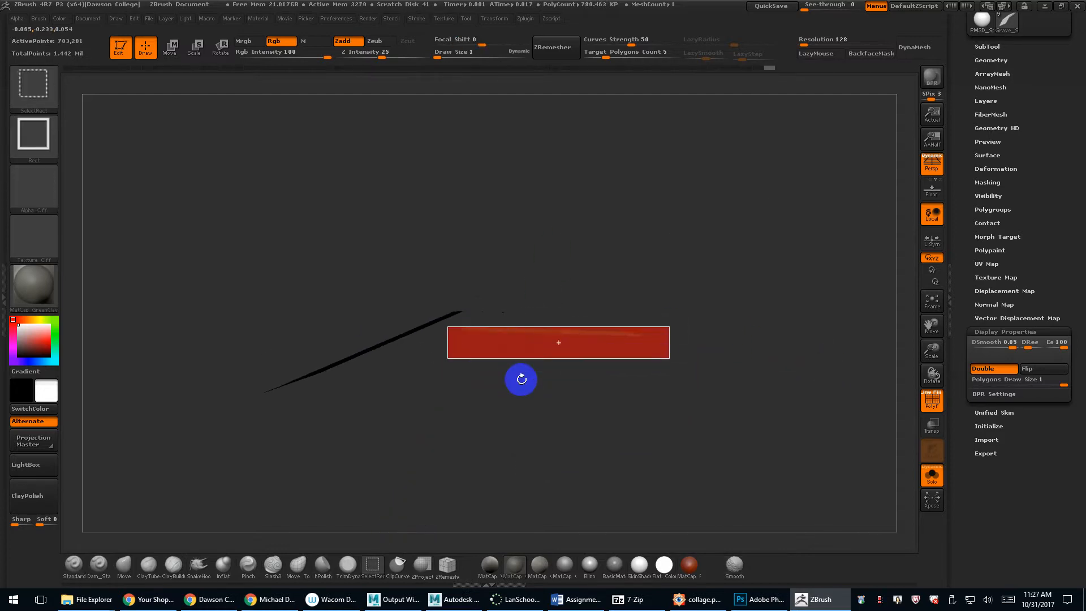
drag(522, 379, 603, 364)
mouse_move(735, 247)
mouse_down()
mouse_move(735, 232)
mouse_move(697, 312)
mouse_move(715, 341)
mouse_move(458, 298)
mouse_move(565, 402)
mouse_move(579, 318)
mouse_move(603, 381)
mouse_move(530, 412)
mouse_move(508, 403)
mouse_up()
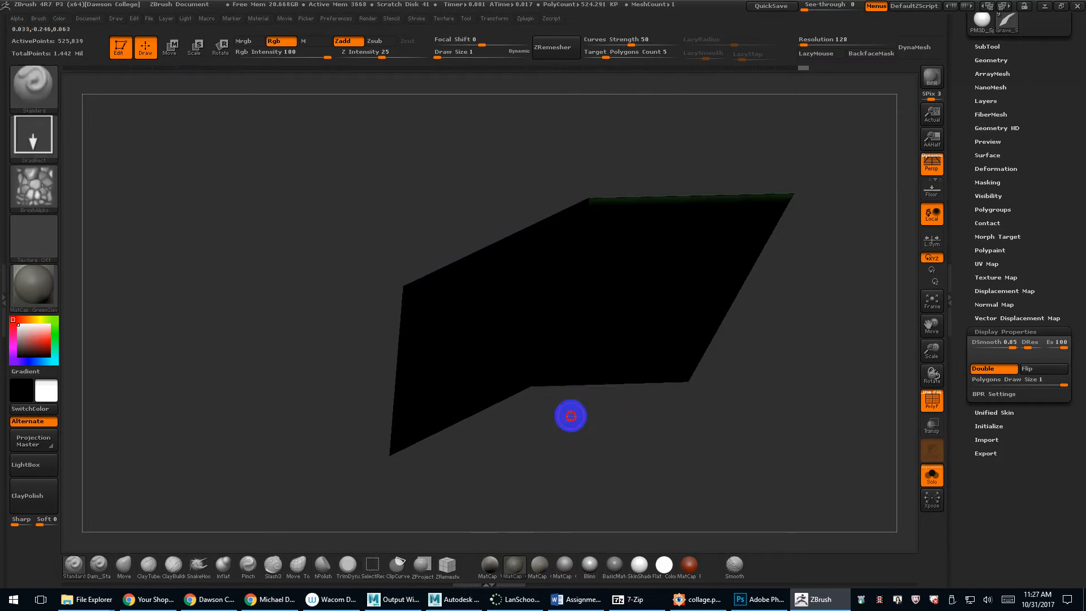
Hide the stray faces at the corner where the two slopes meet and frame the remaining roof surface.
mouse_move(570, 416)
alt+mouse_down()
mouse_move(628, 368)
mouse_move(699, 600)
alt+mouse_up()
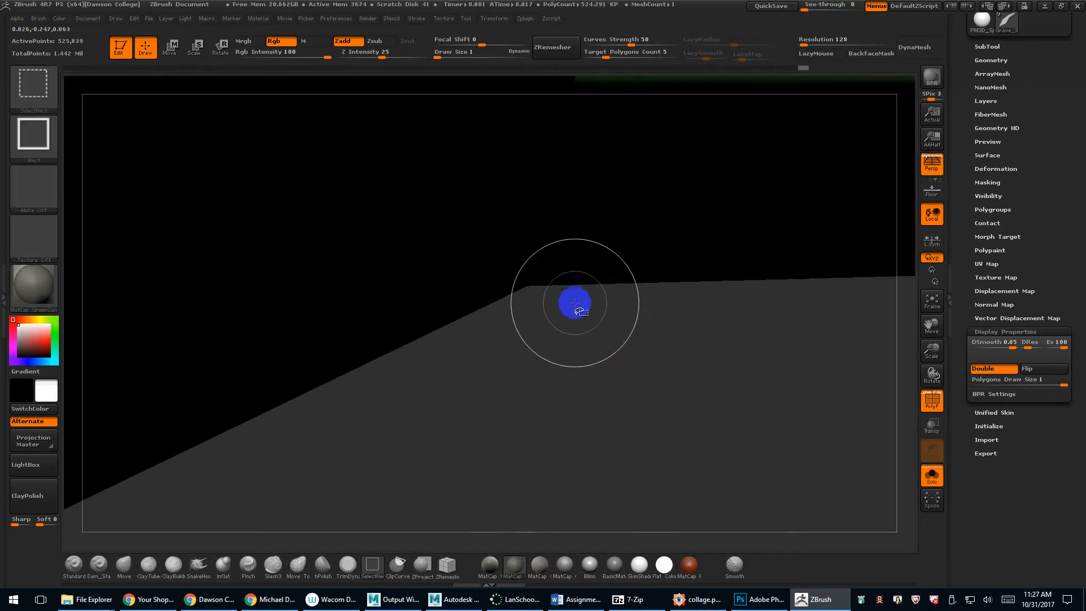
ctrl+alt+shift+drag(553, 291, 586, 311)
key(f)
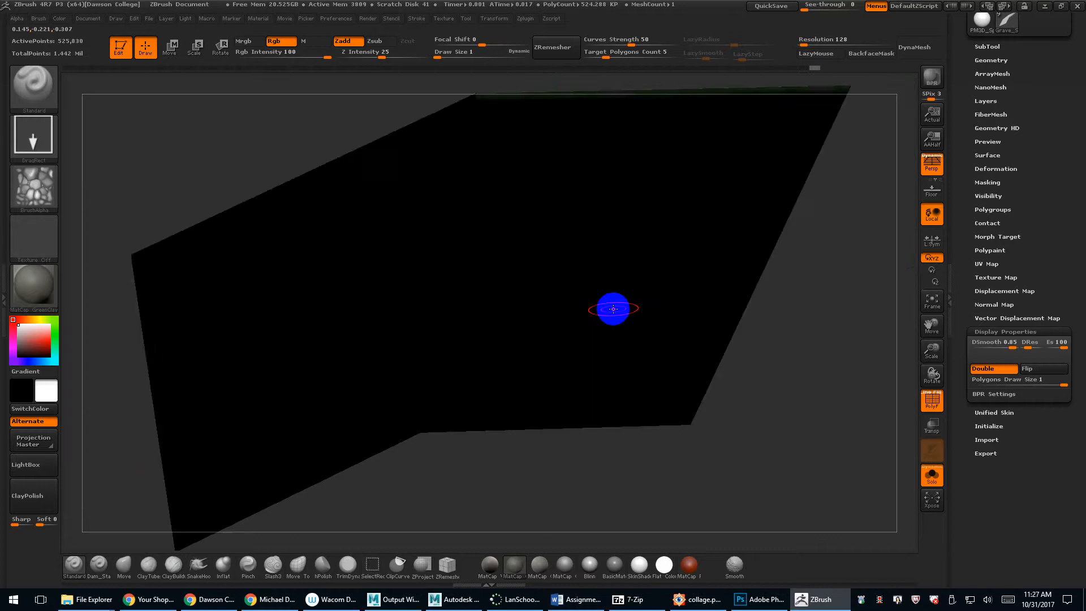
drag(863, 336, 813, 309)
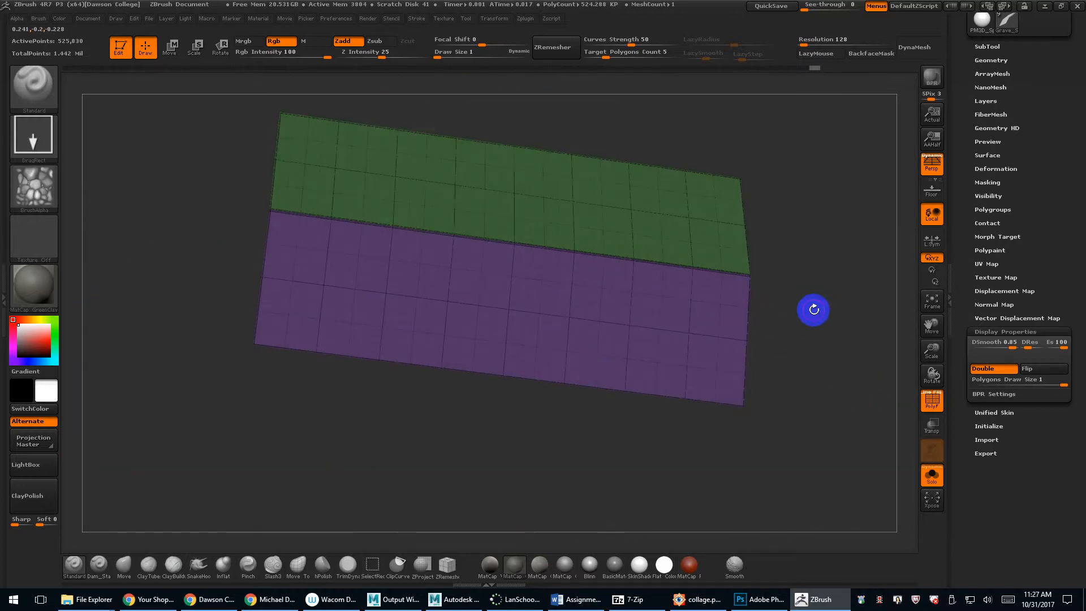
Open the dialog for loading a brush preset from file.
click(45, 79)
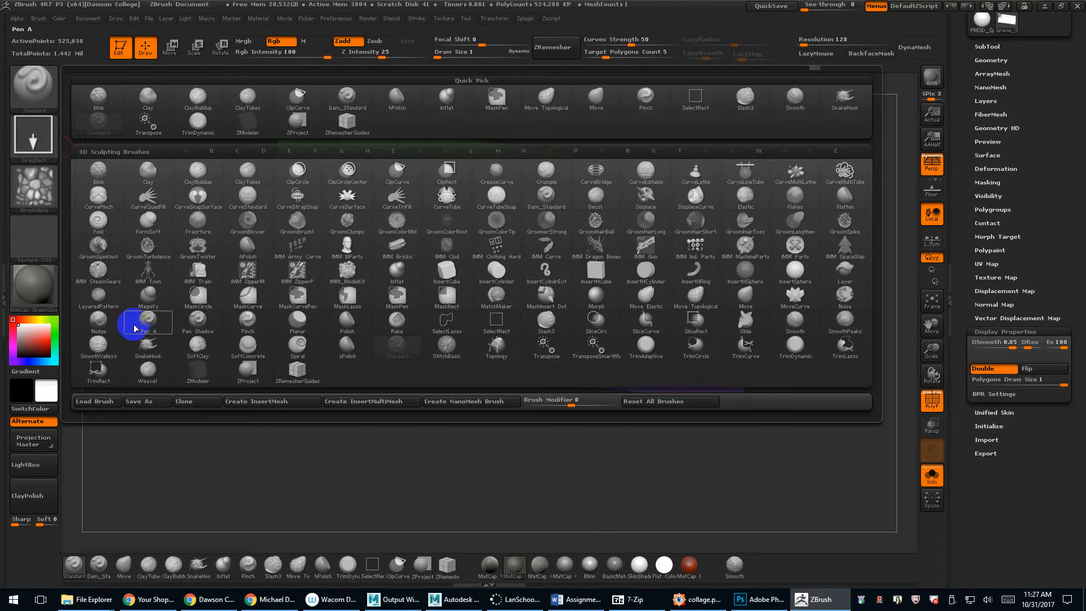
click(91, 402)
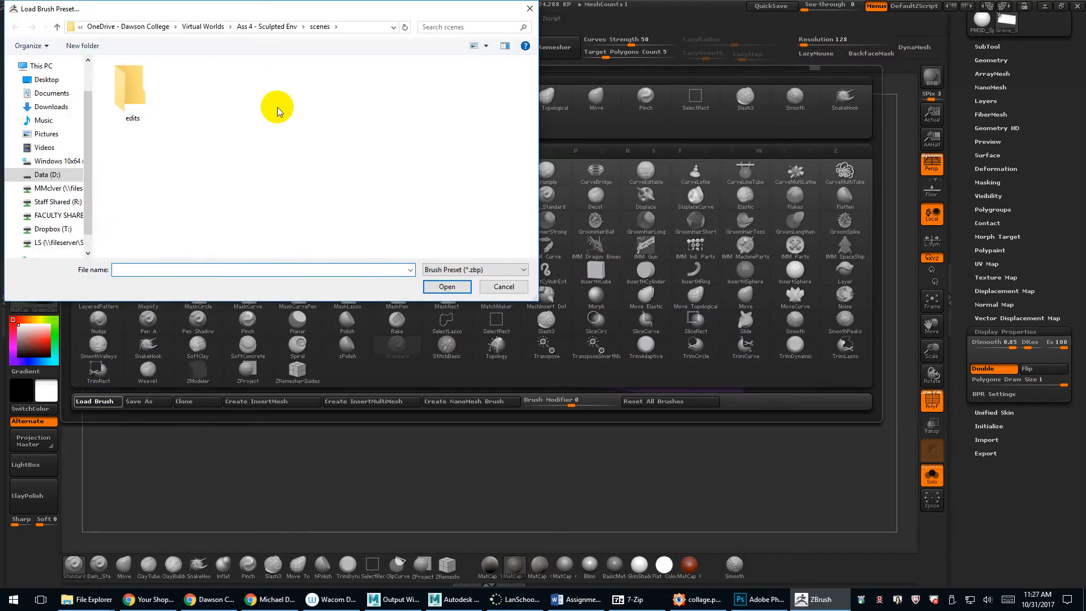
text(M500-120G)
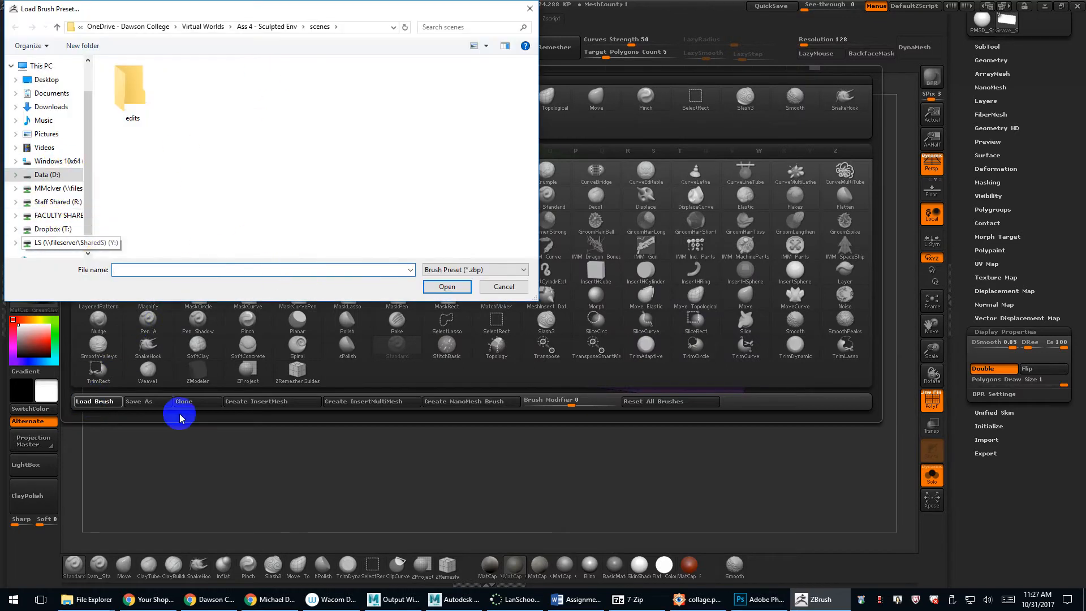
Look up the FACULTY SHARED (S:) drive in File Explorer and return to the ZBrush brush-loading dialog.
click(91, 598)
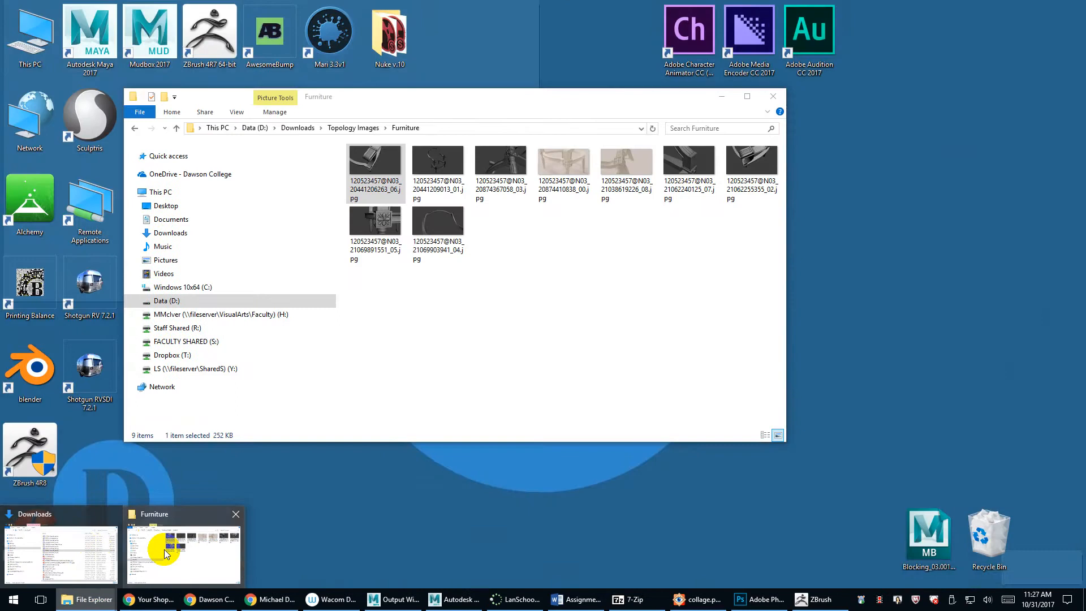
click(163, 549)
key(super)
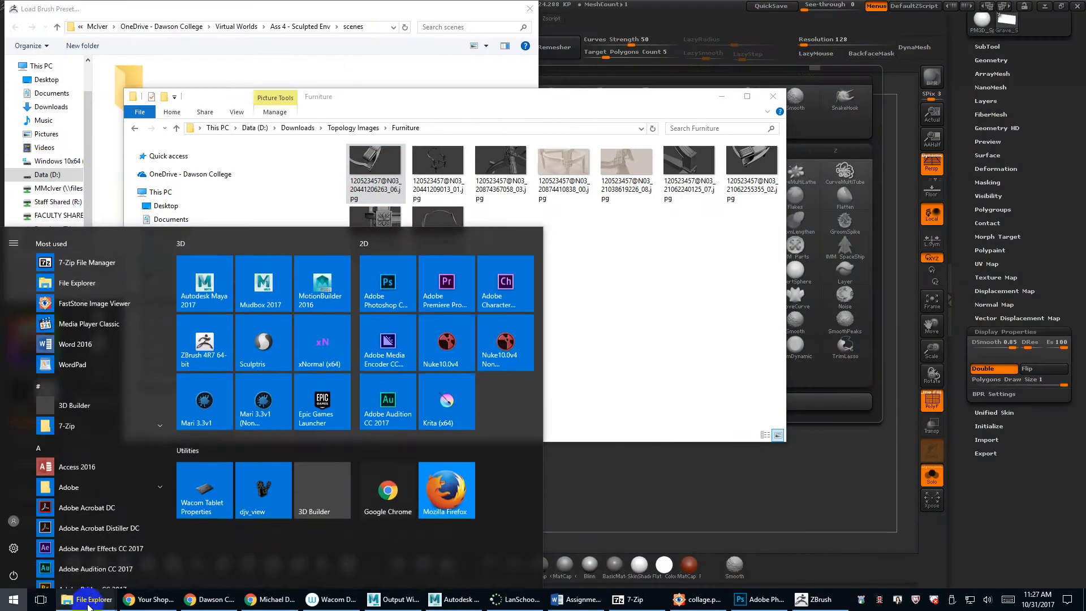
mouse_move(71, 594)
click(51, 560)
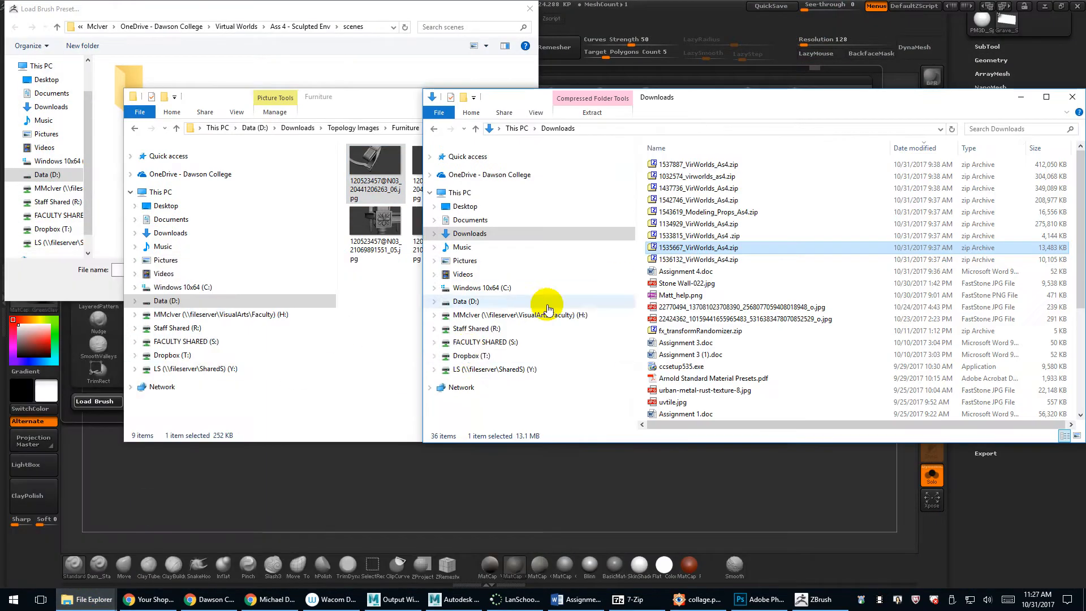
click(480, 342)
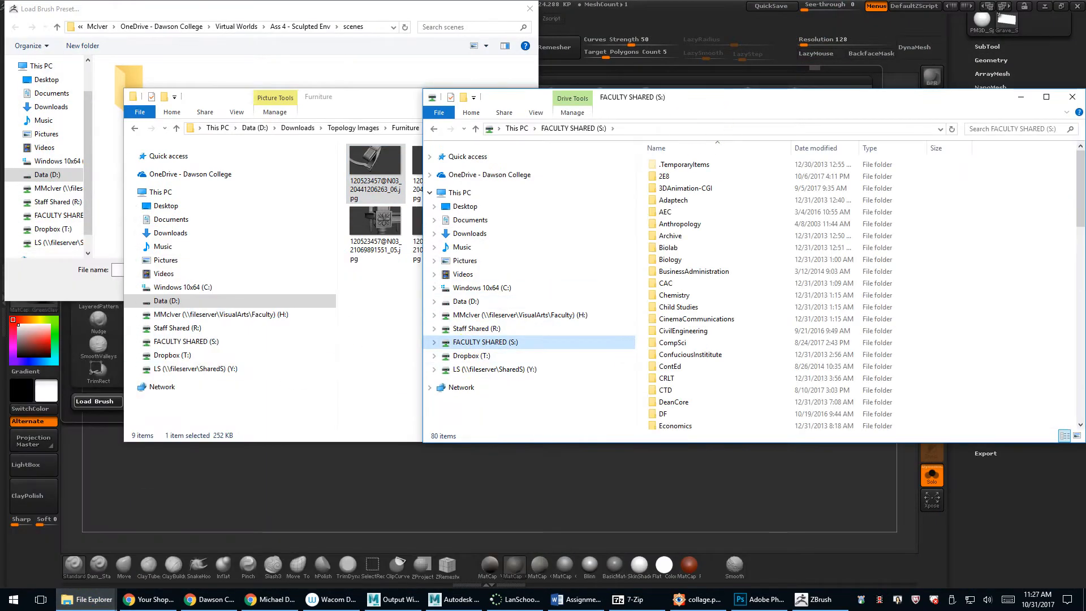
click(656, 27)
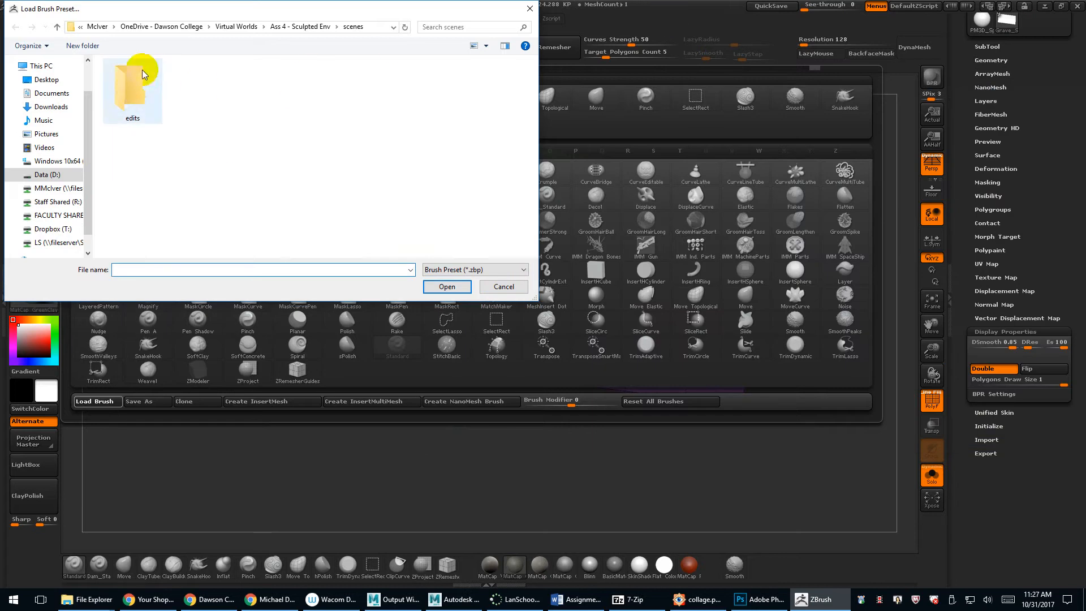
Browse the FACULTY SHARED (S:) drive through 3DAnimation-CGI and the instructor's folder to Assets > Zbrush > XMD.
click(57, 215)
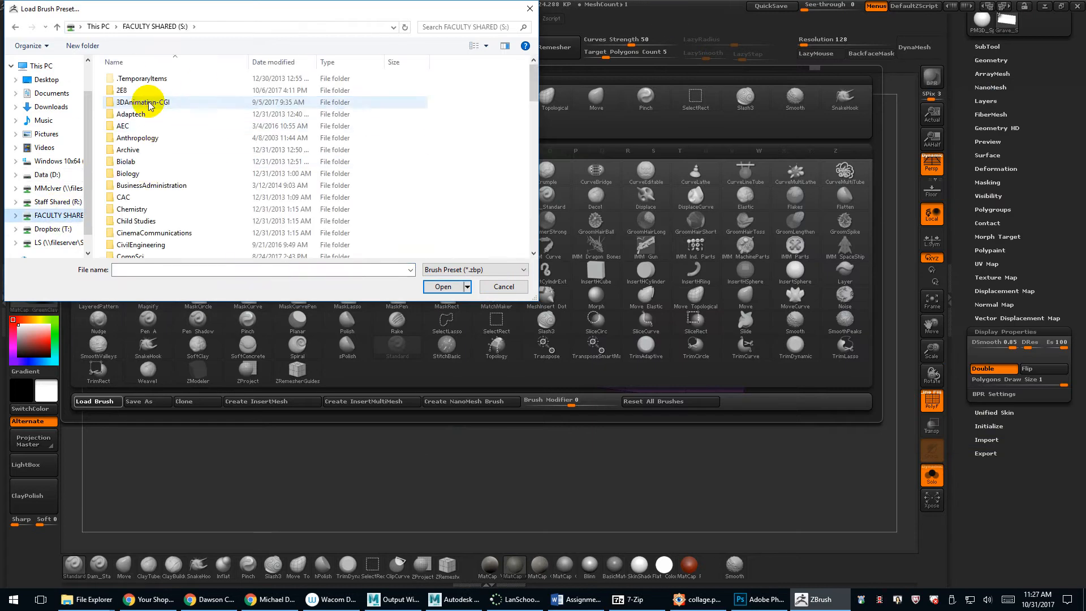
double_click(150, 107)
scroll(138, 198, down, 5)
click(136, 216)
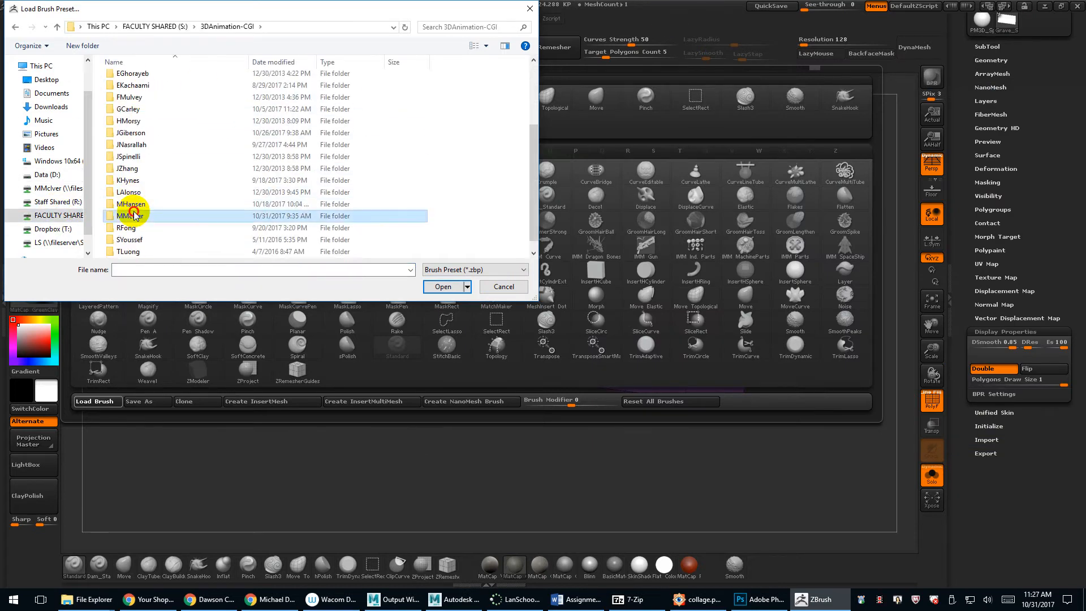
double_click(136, 216)
double_click(133, 90)
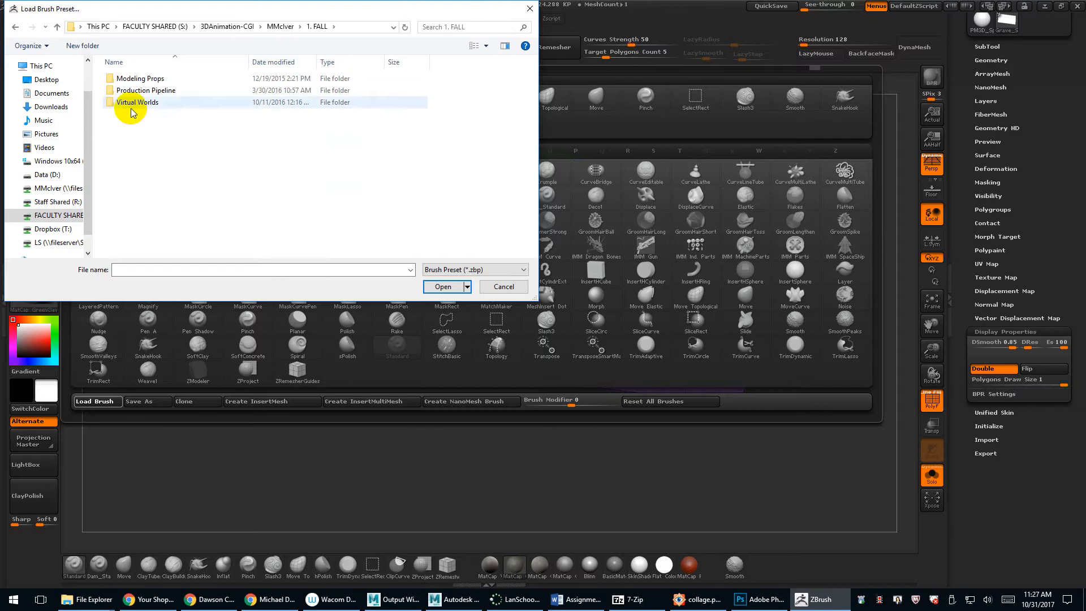
click(277, 27)
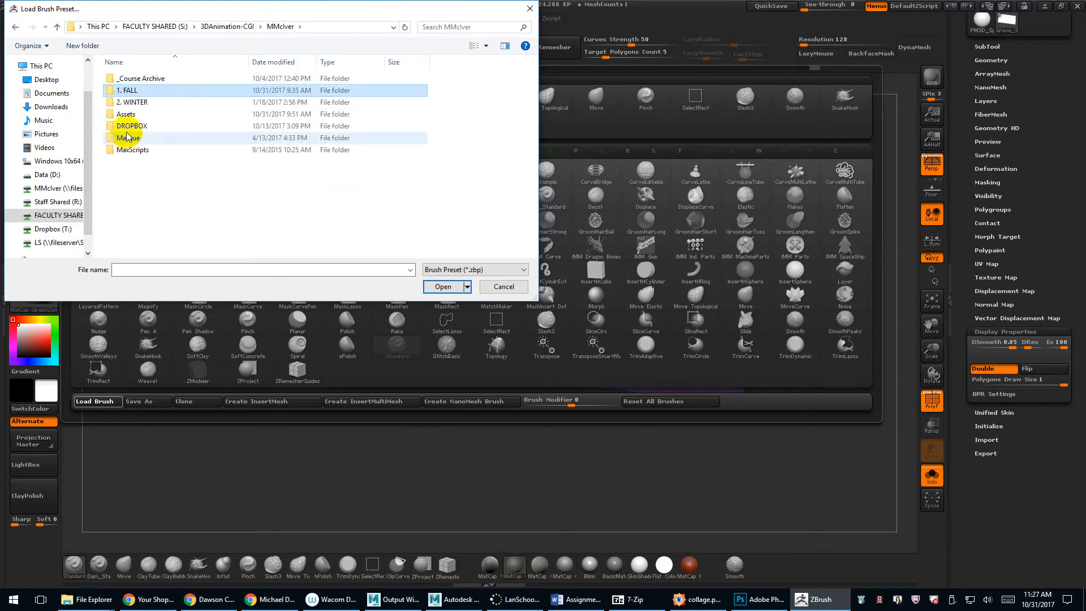
double_click(133, 110)
click(131, 91)
double_click(131, 91)
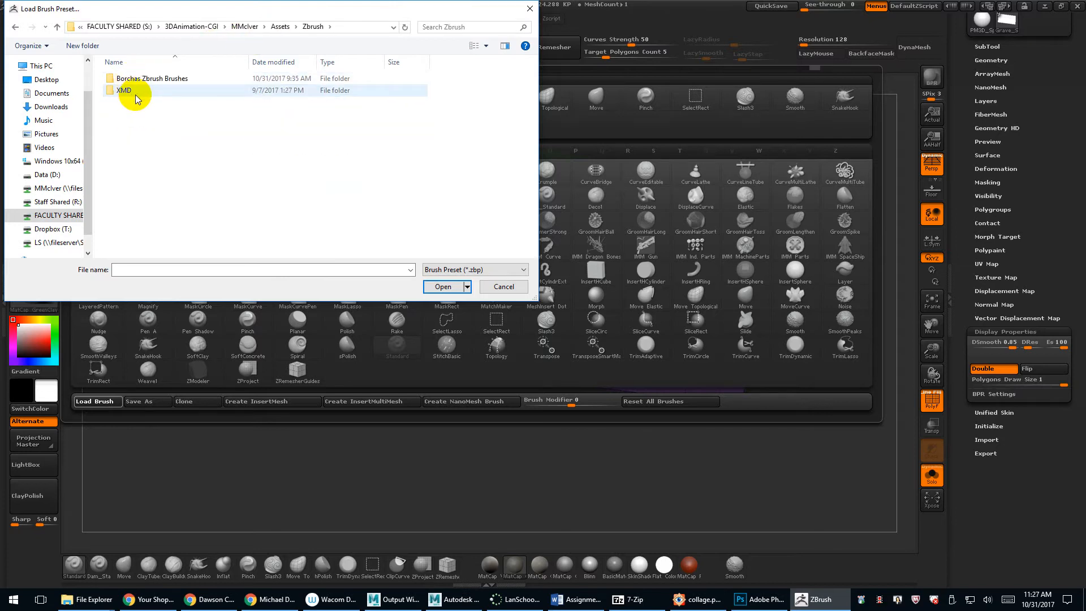
double_click(137, 92)
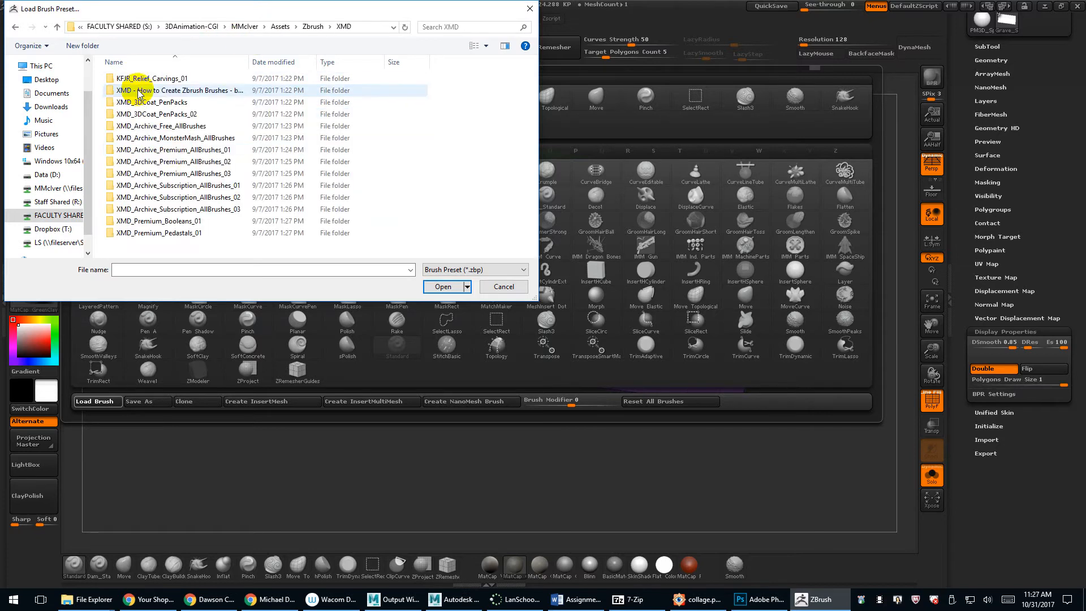
Look through the XMD_Archive_Premium_AllBrushes_01 and XMD_Archive_Premium_AllBrushes_02 folders for a suitable brush.
double_click(186, 151)
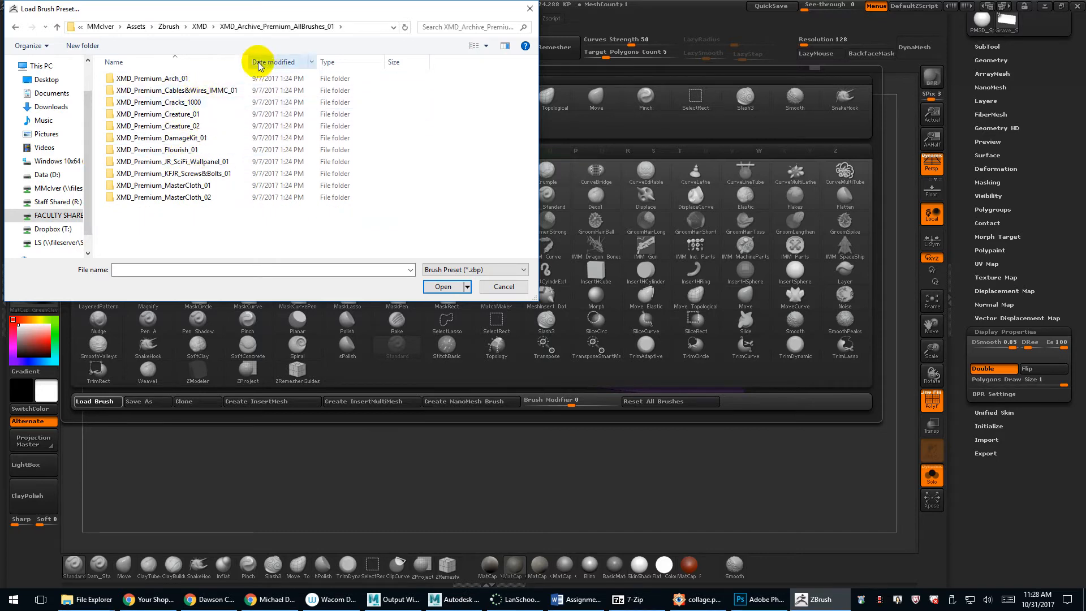
click(204, 27)
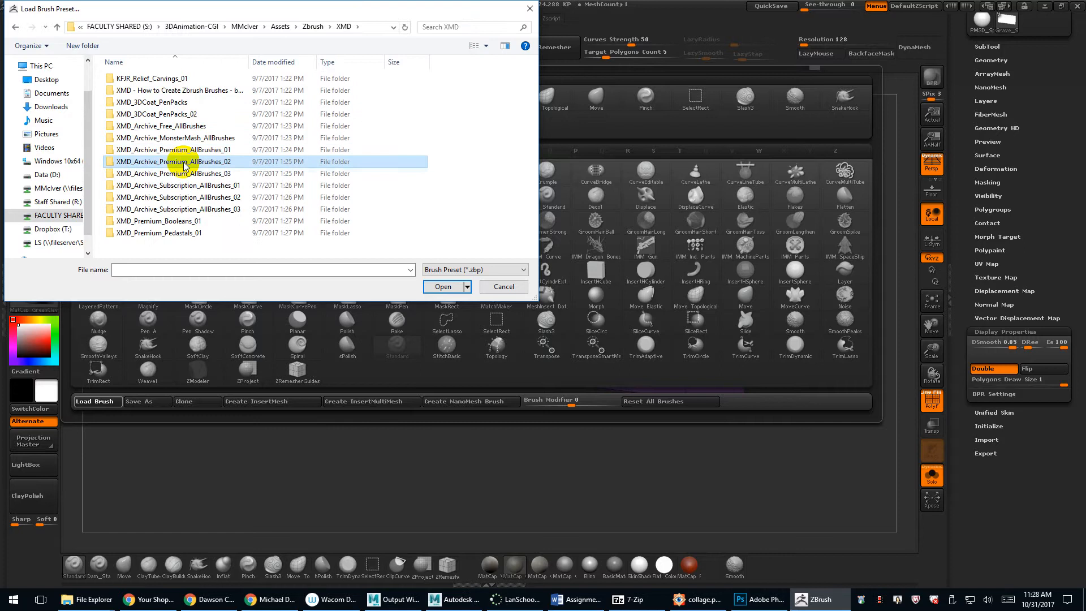
double_click(252, 140)
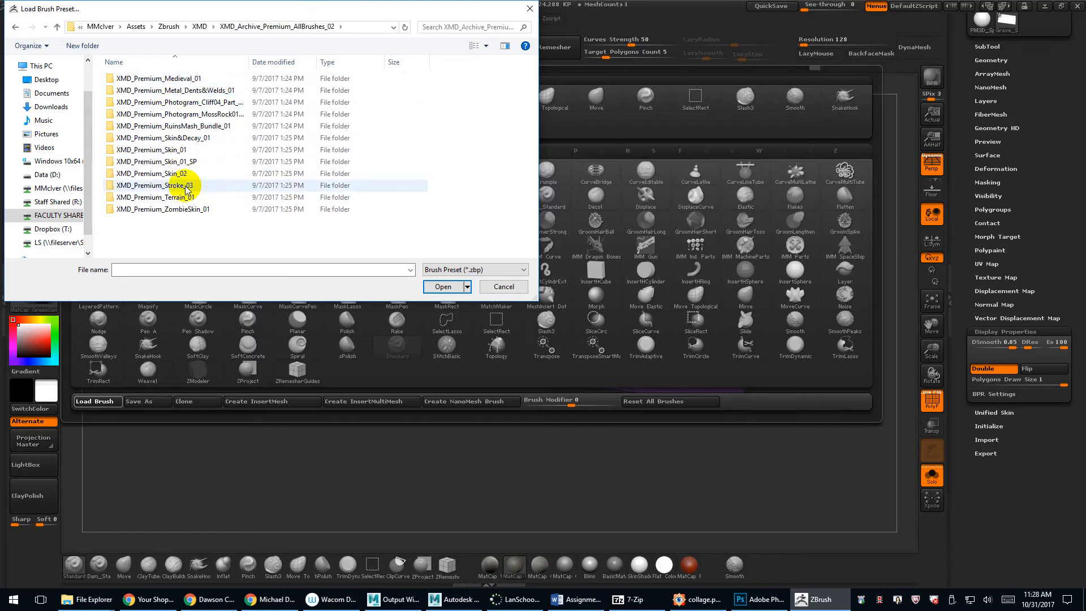
click(195, 27)
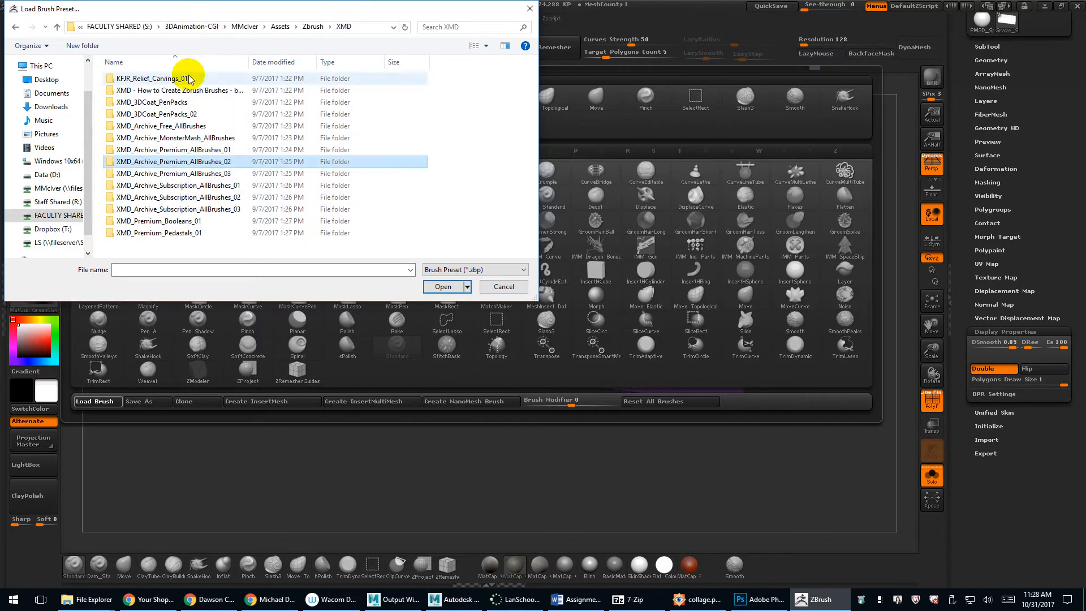
Load the brush XMD_Sub09_Stucco_01.ZBP from XMD_Archive_Subscription_AllBrushes_01 > XMD_Sub_08_Arch_02.
double_click(174, 185)
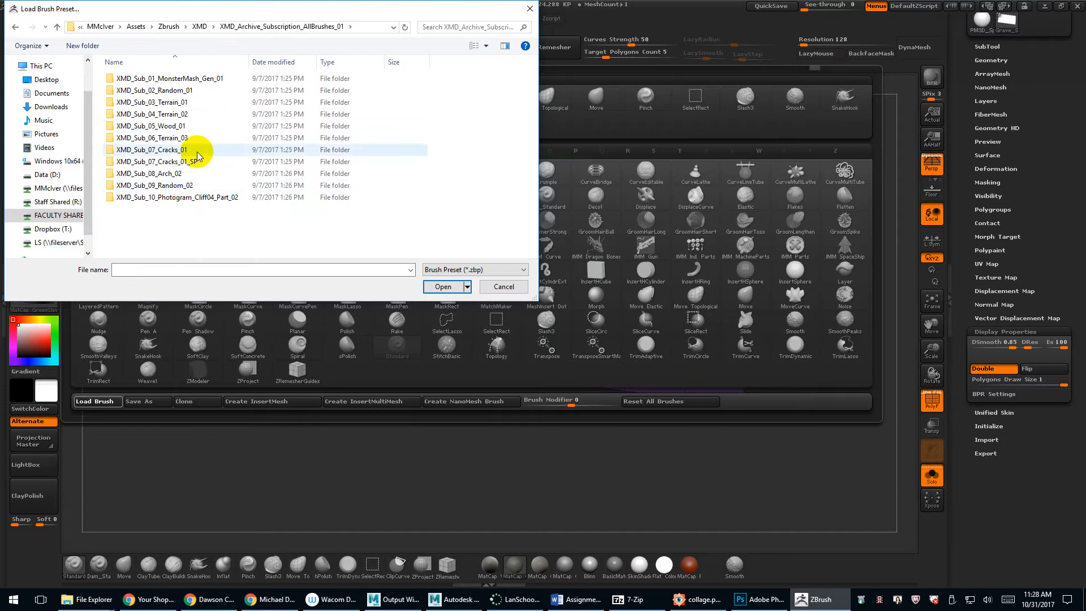
double_click(166, 173)
click(170, 90)
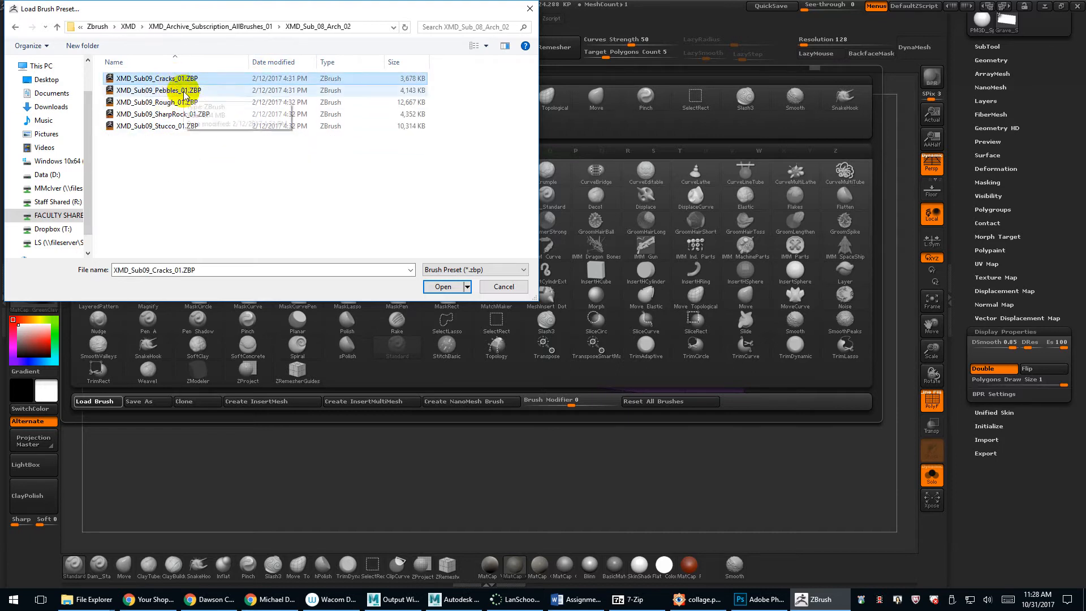
double_click(177, 126)
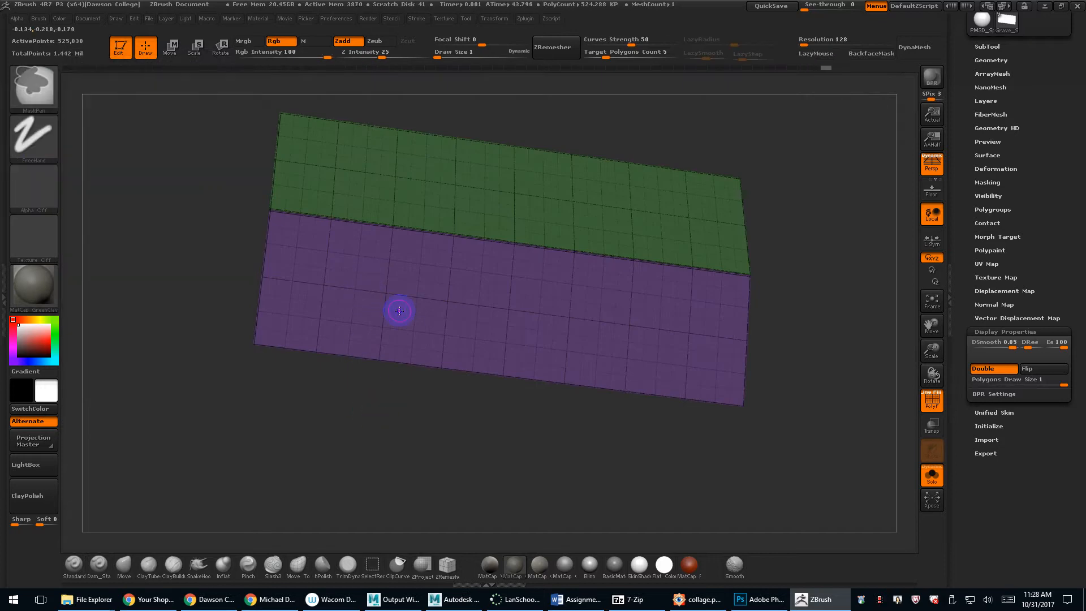
Turn off the polyframe display and set the stucco brush's draw size to 11.
key(shift+f)
key(s)
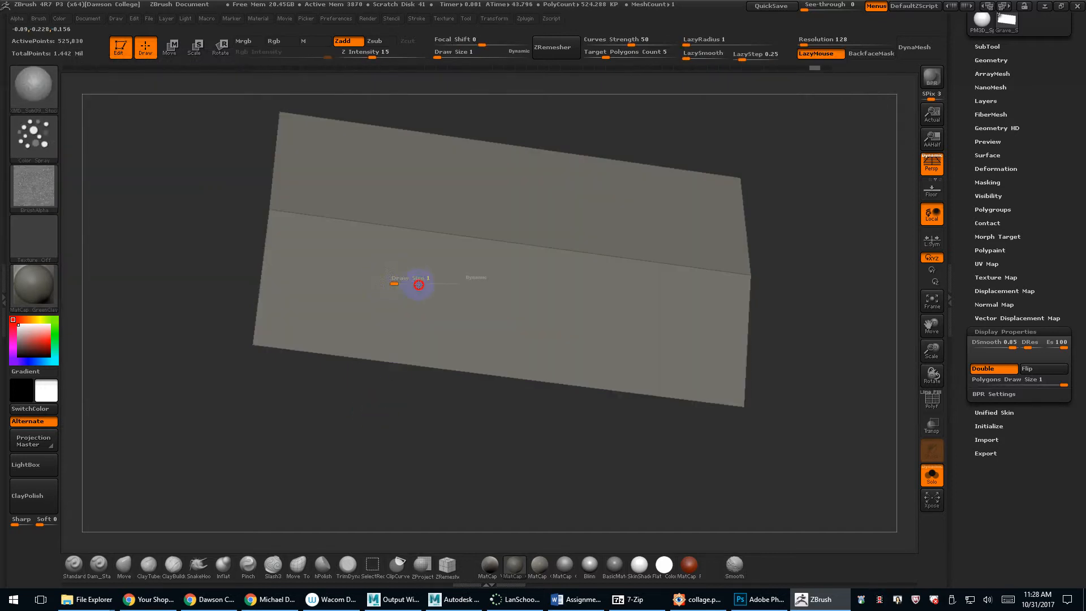
key(ctrl)
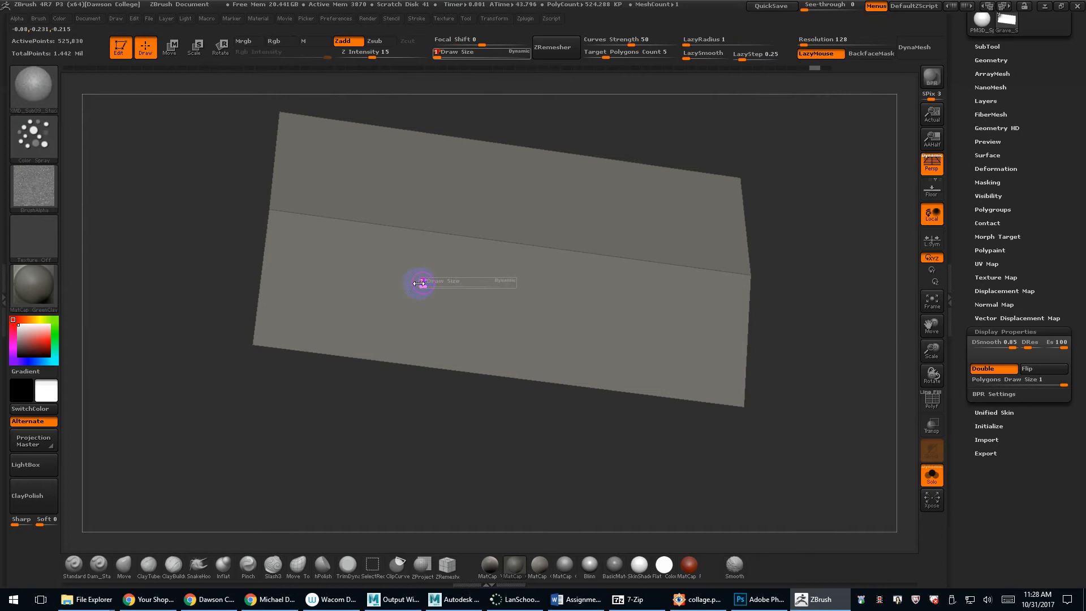
key(Return)
mouse_move(421, 286)
mouse_down()
mouse_move(475, 289)
mouse_move(424, 287)
mouse_up()
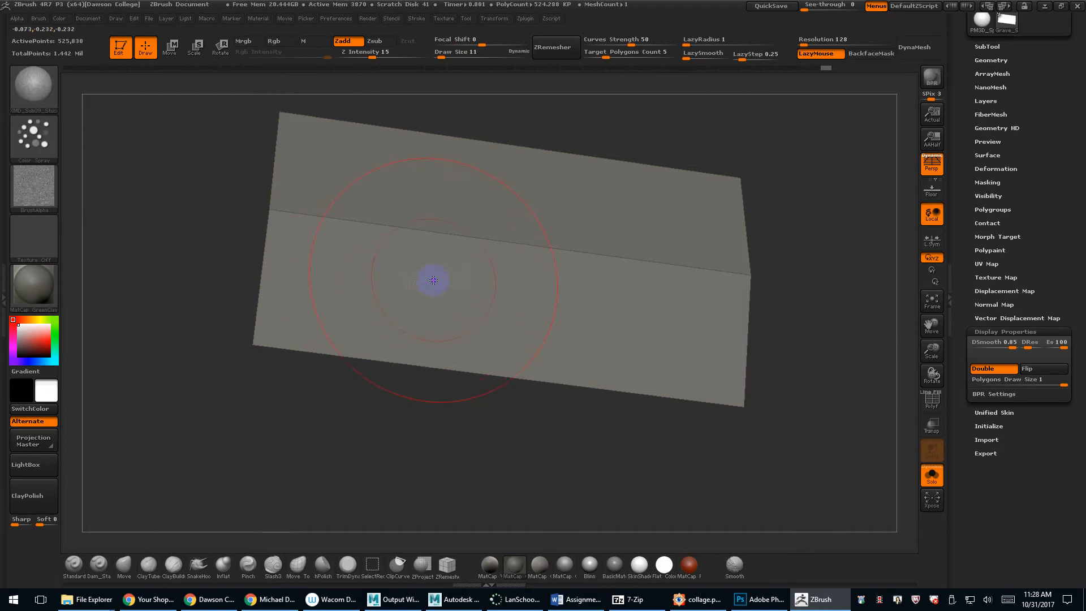
Set Z Intensity to 11 and spray the stucco texture over both sloped top faces of the slab.
mouse_move(424, 276)
mouse_down()
mouse_move(424, 311)
mouse_move(543, 311)
mouse_move(625, 222)
mouse_move(616, 226)
mouse_up()
key(ctrl+z)
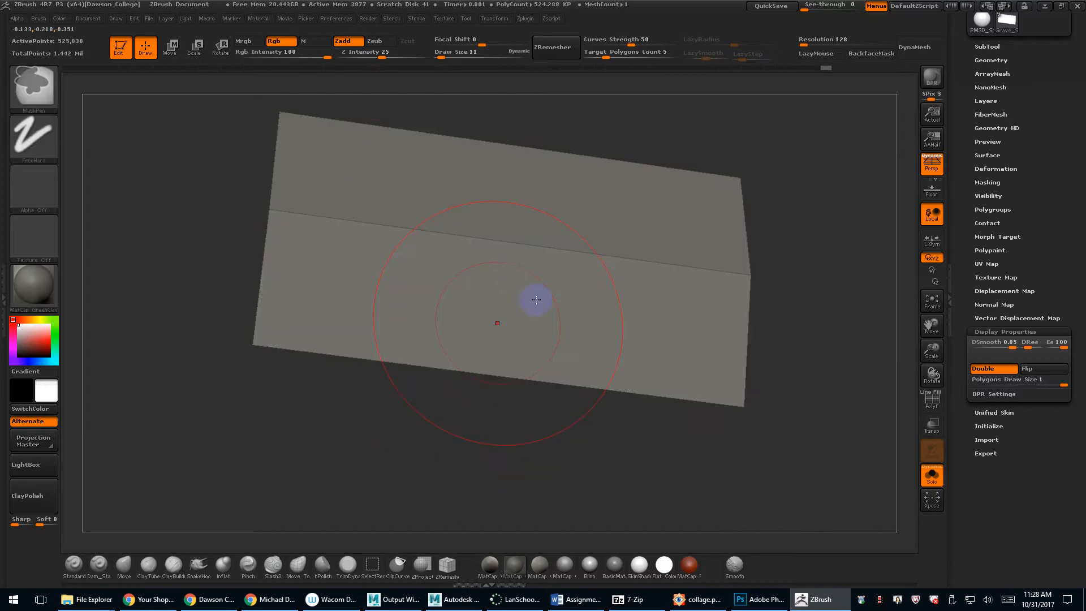
drag(767, 258, 764, 264)
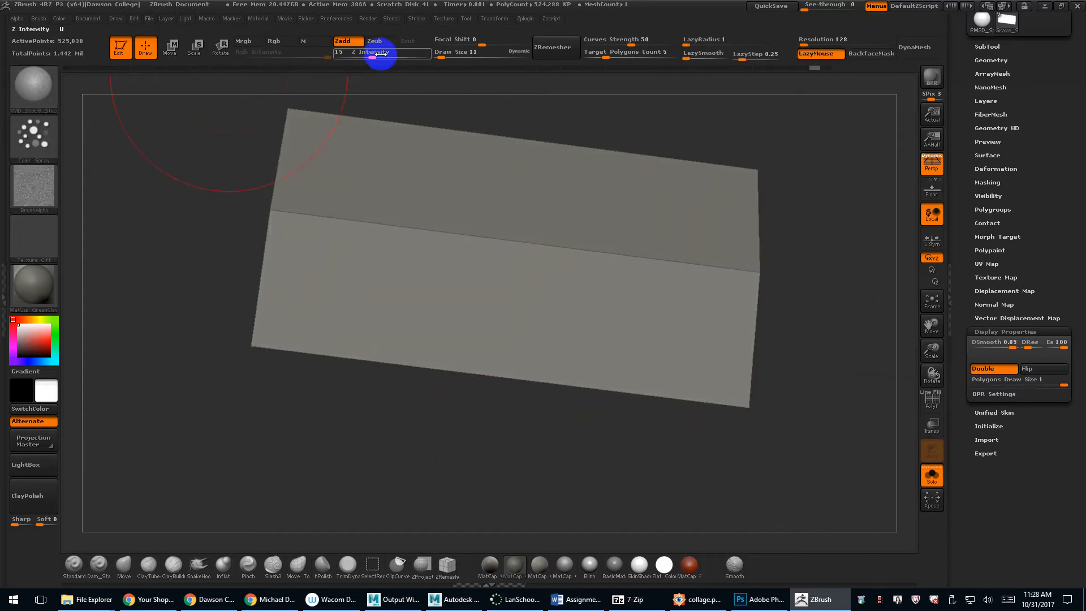
alt+drag(188, 179, 173, 230)
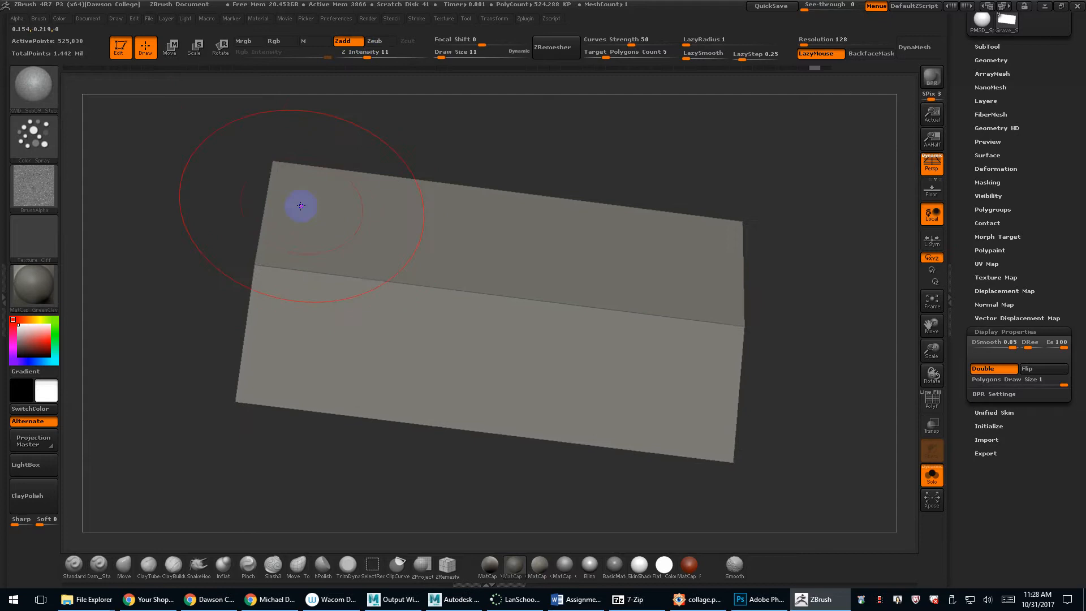
drag(305, 209, 888, 363)
mouse_move(412, 490)
mouse_down()
mouse_move(552, 477)
mouse_move(560, 400)
mouse_move(572, 492)
mouse_move(588, 481)
mouse_up()
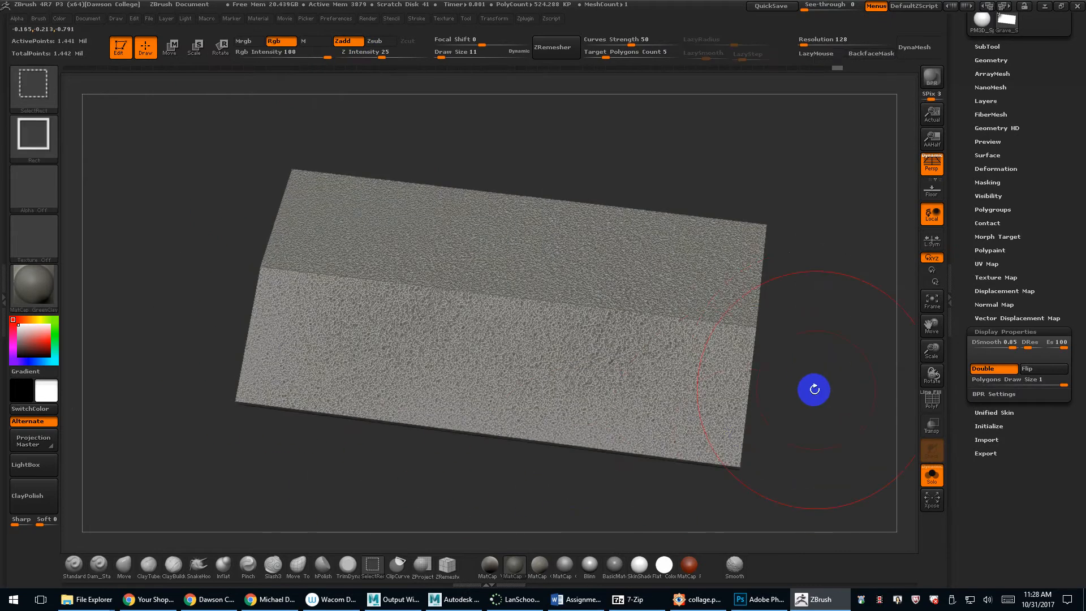
mouse_move(814, 379)
mouse_down()
mouse_move(803, 368)
mouse_move(799, 281)
mouse_move(774, 322)
mouse_move(781, 375)
mouse_move(854, 412)
mouse_up()
alt+drag(557, 444, 411, 428)
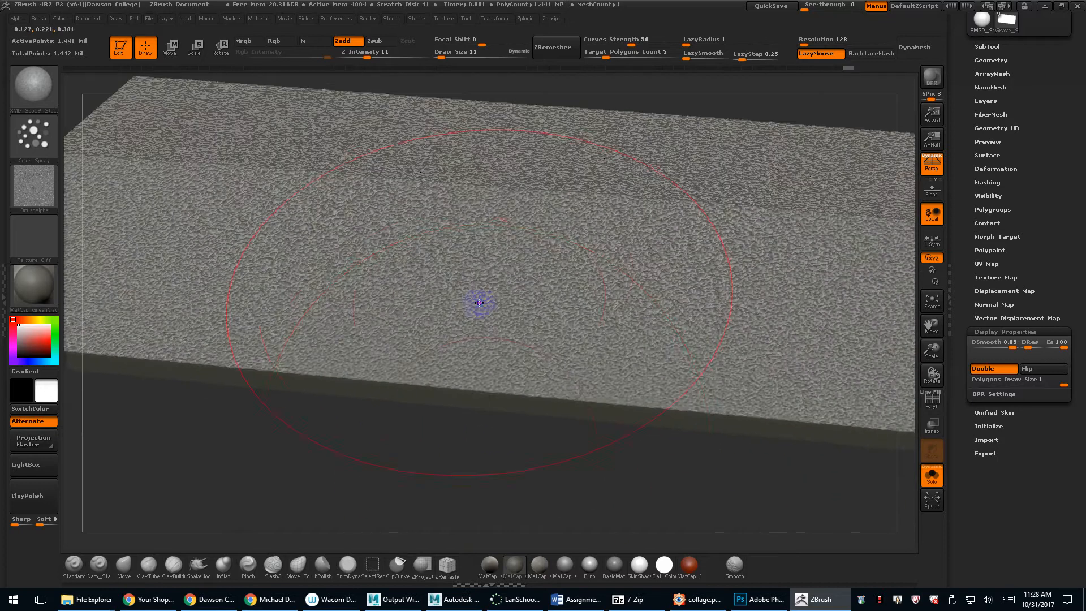
drag(484, 450, 416, 304)
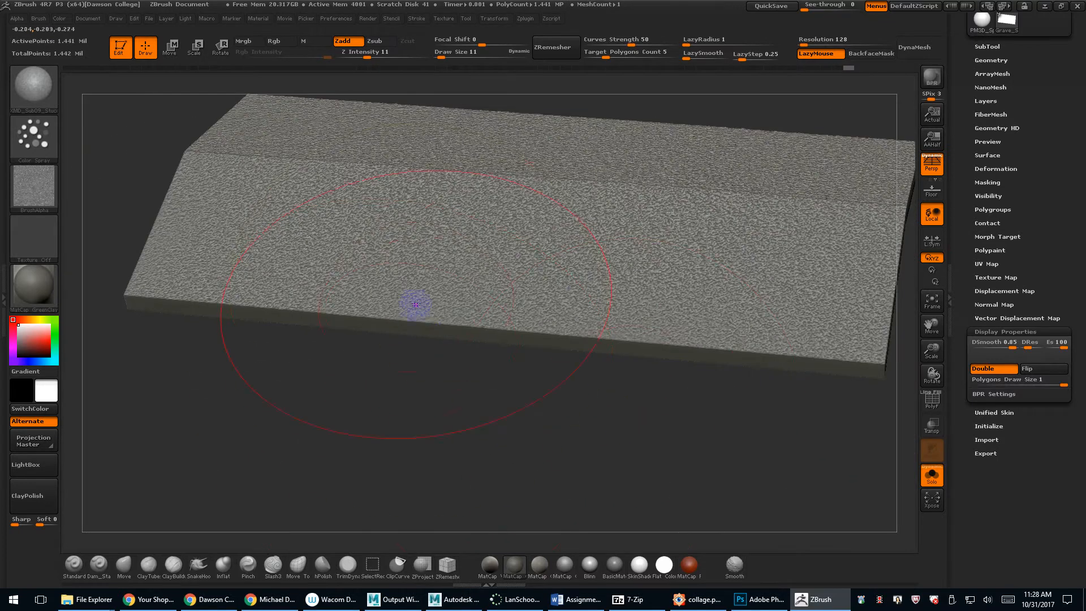
Set the draw size to 4 and spray stucco along the slab's thin front edge.
key(s)
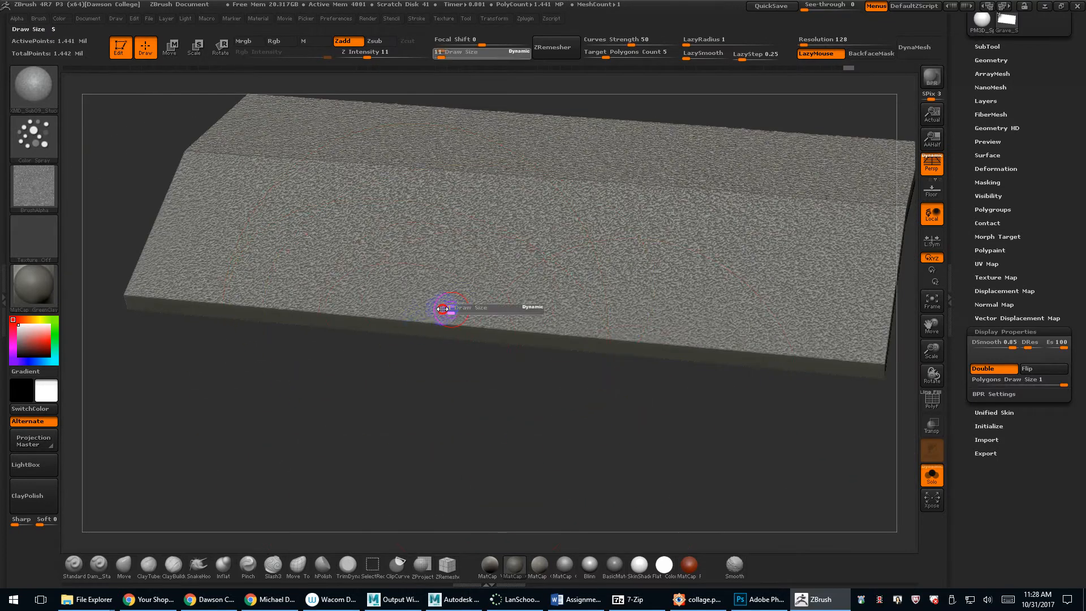
drag(453, 311, 450, 310)
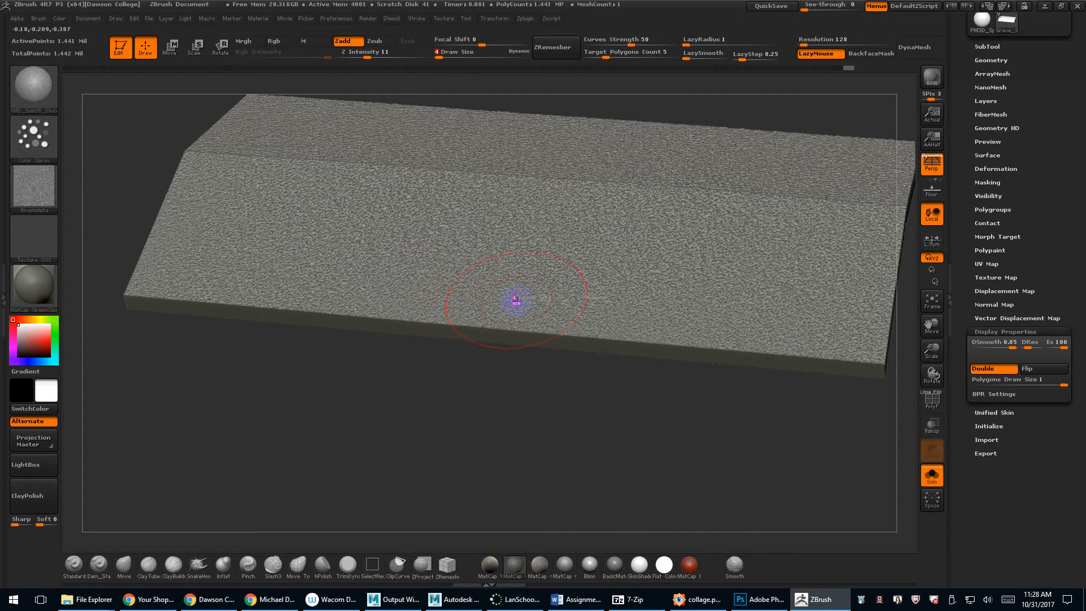
key(s)
click(596, 299)
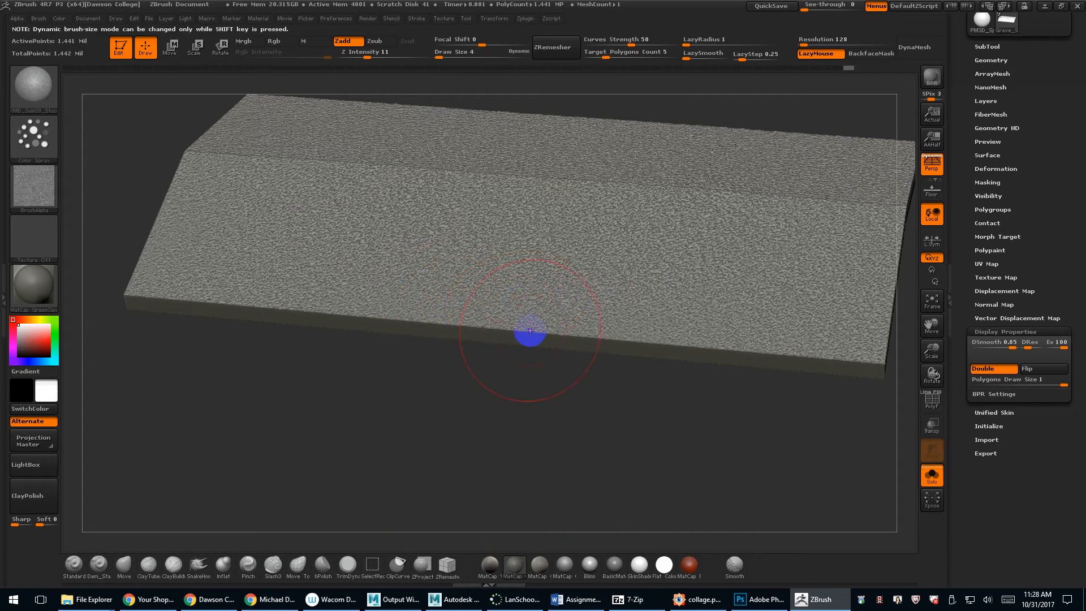
drag(400, 335, 588, 349)
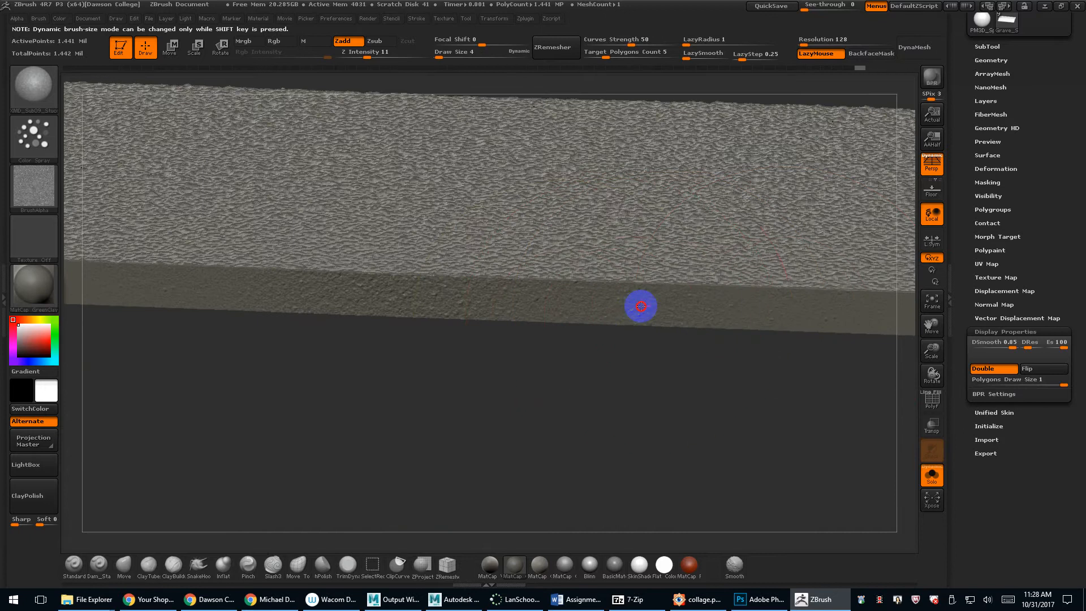
mouse_move(641, 306)
mouse_down()
mouse_move(626, 412)
mouse_move(565, 417)
mouse_move(604, 391)
mouse_move(554, 385)
mouse_move(582, 338)
mouse_up()
key(ctrl)
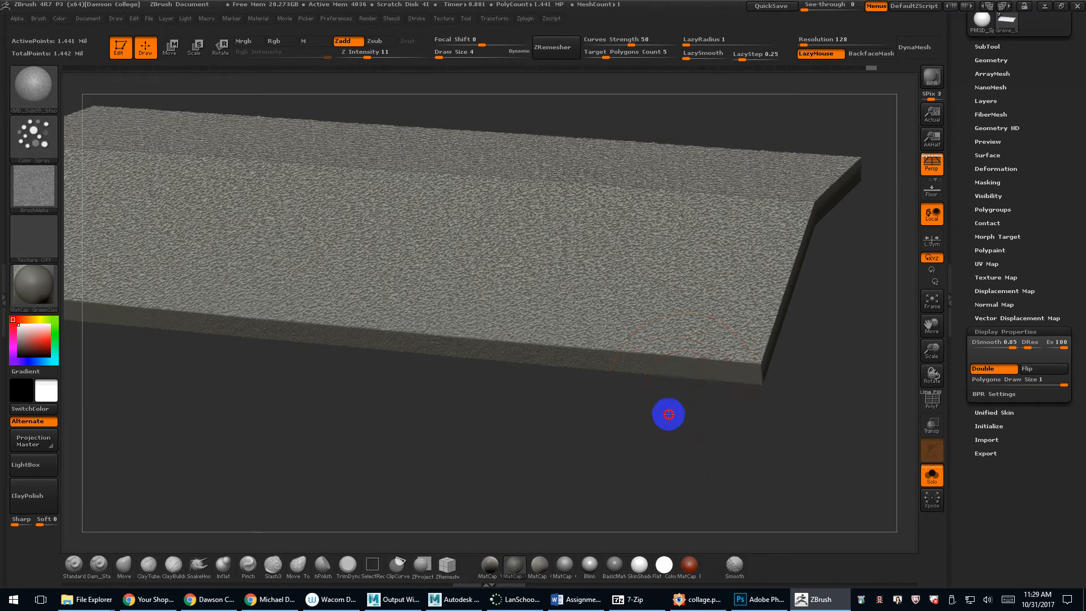
Spray stucco onto the underside of the slab near its end.
mouse_move(669, 412)
mouse_down()
mouse_move(684, 431)
mouse_move(623, 431)
mouse_up()
key(ctrl)
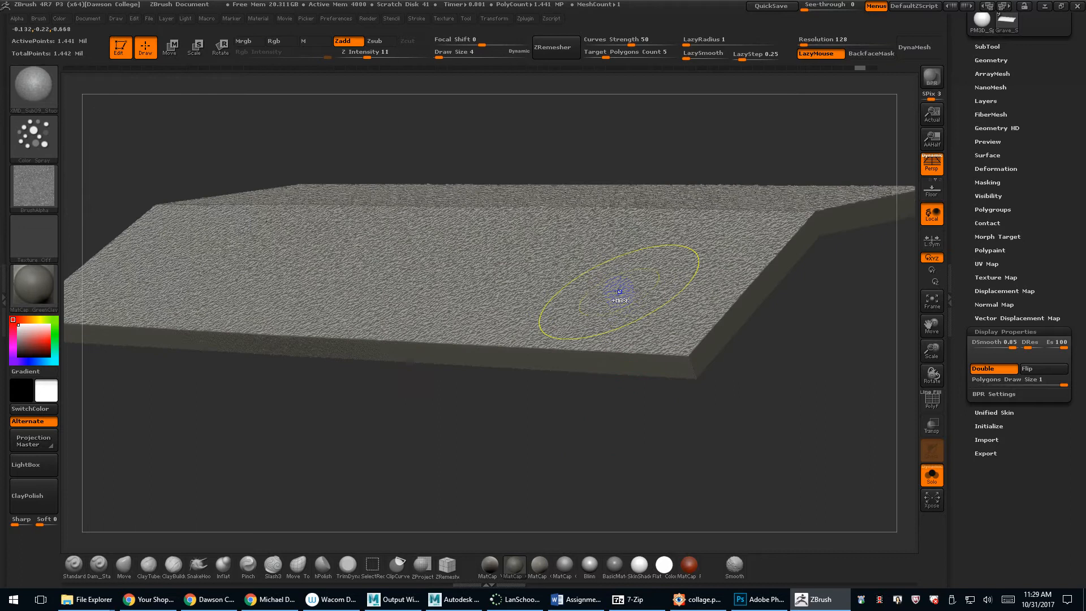
key(ctrl+shift)
drag(651, 374, 649, 341)
drag(708, 478, 597, 170)
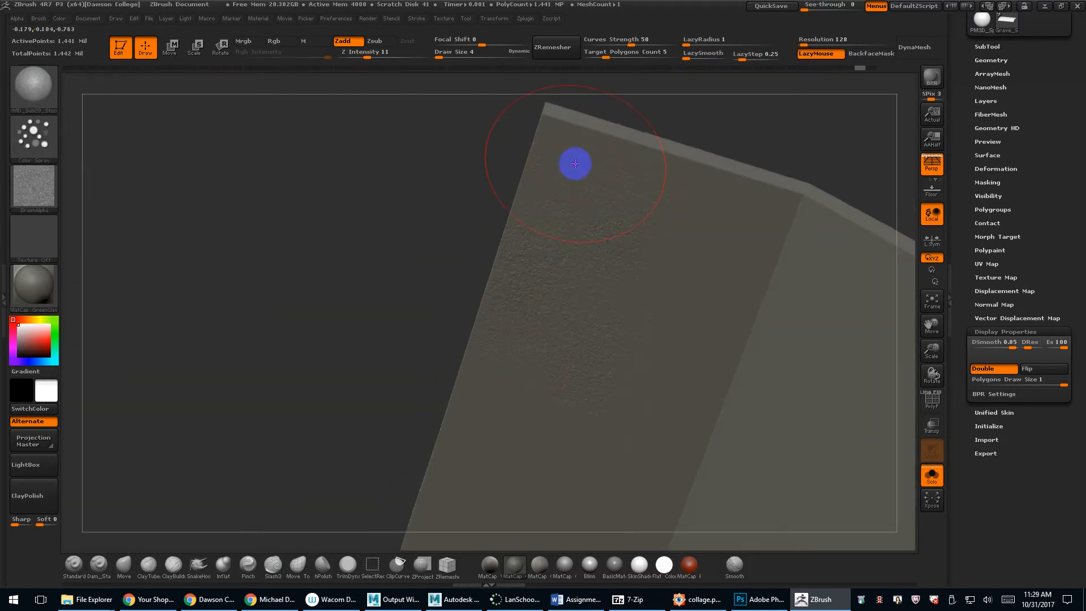
mouse_move(436, 260)
mouse_down()
mouse_move(450, 371)
mouse_move(588, 368)
mouse_move(664, 457)
mouse_move(708, 363)
mouse_move(627, 315)
mouse_up()
Set the draw size to 8 and undo all the stucco strokes on the slab.
key(s)
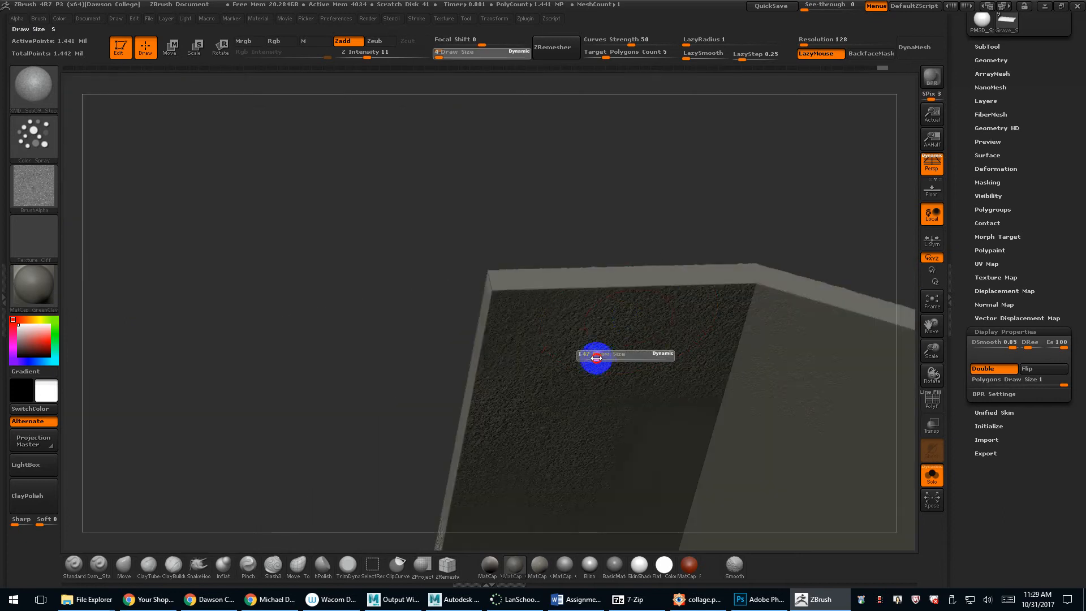
drag(582, 360, 585, 361)
key(ctrl+z)
key(ctrl+z)
key(ctrl+z)
key(ctrl+z)
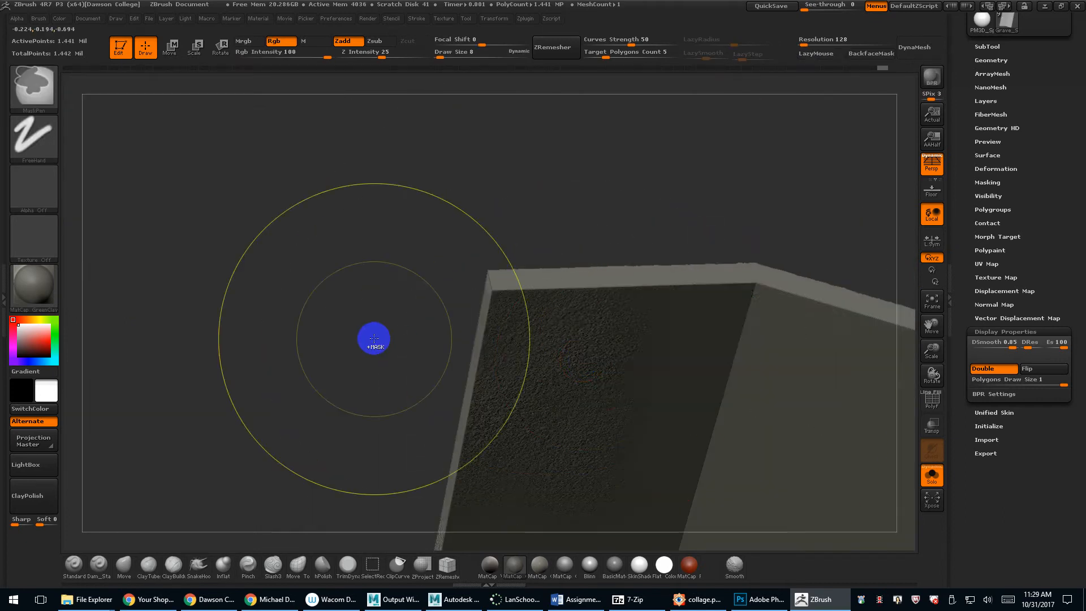
drag(361, 359, 304, 291)
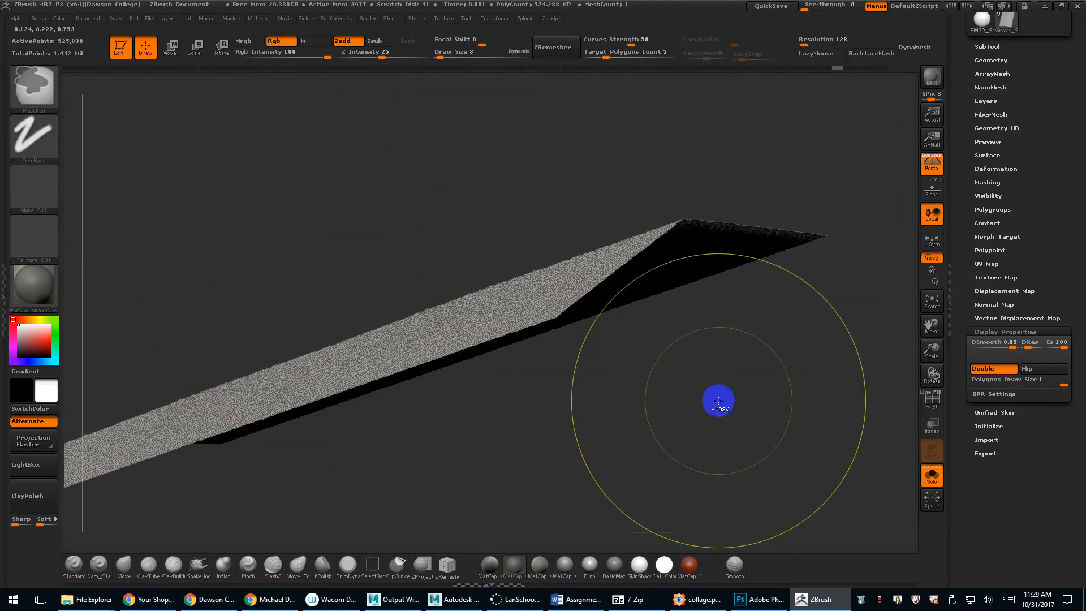
key(ctrl+z)
key(ctrl+z)
mouse_move(769, 418)
mouse_down()
mouse_move(763, 395)
mouse_move(854, 395)
mouse_up()
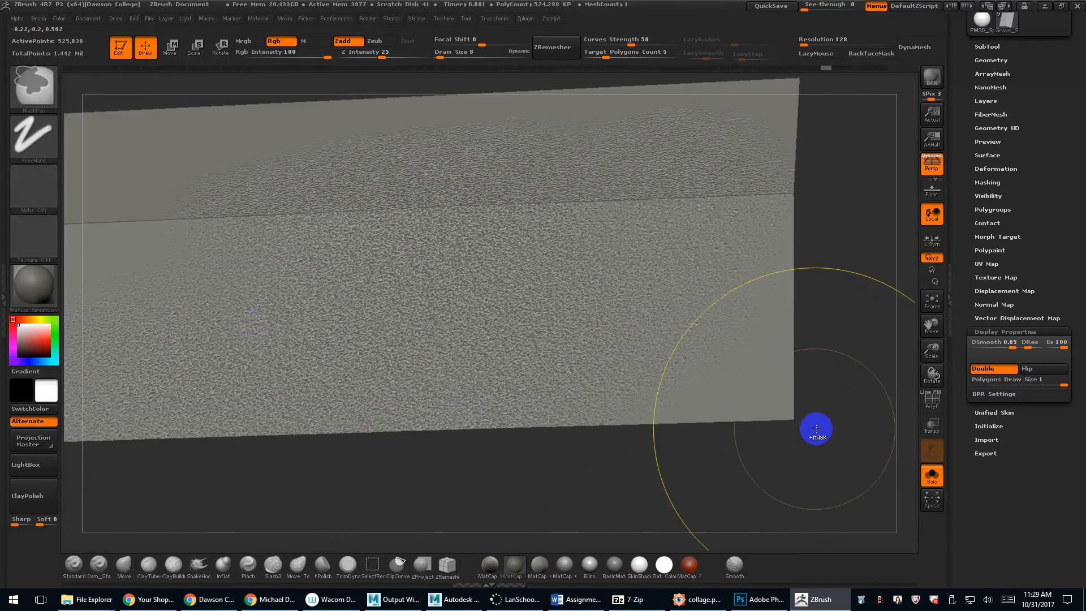
key(ctrl+z)
Spray stucco over the slab's top face and check its underside for texture bleeding through.
mouse_move(847, 452)
mouse_down()
mouse_move(807, 441)
mouse_move(820, 426)
mouse_up()
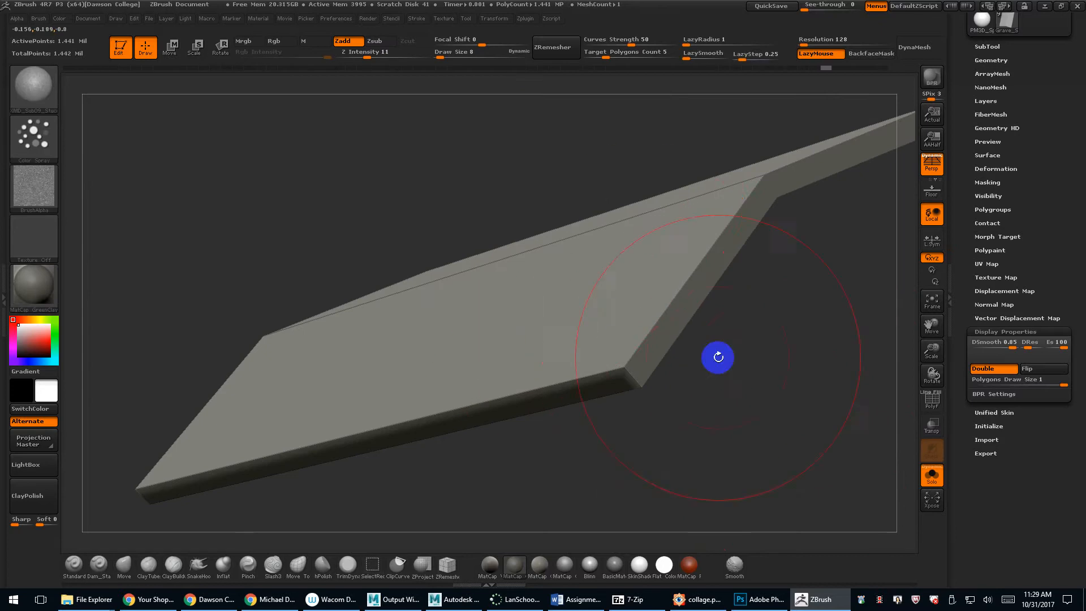
drag(717, 359, 747, 359)
drag(675, 280, 491, 368)
mouse_move(809, 418)
mouse_down()
mouse_move(767, 439)
mouse_move(688, 383)
mouse_up()
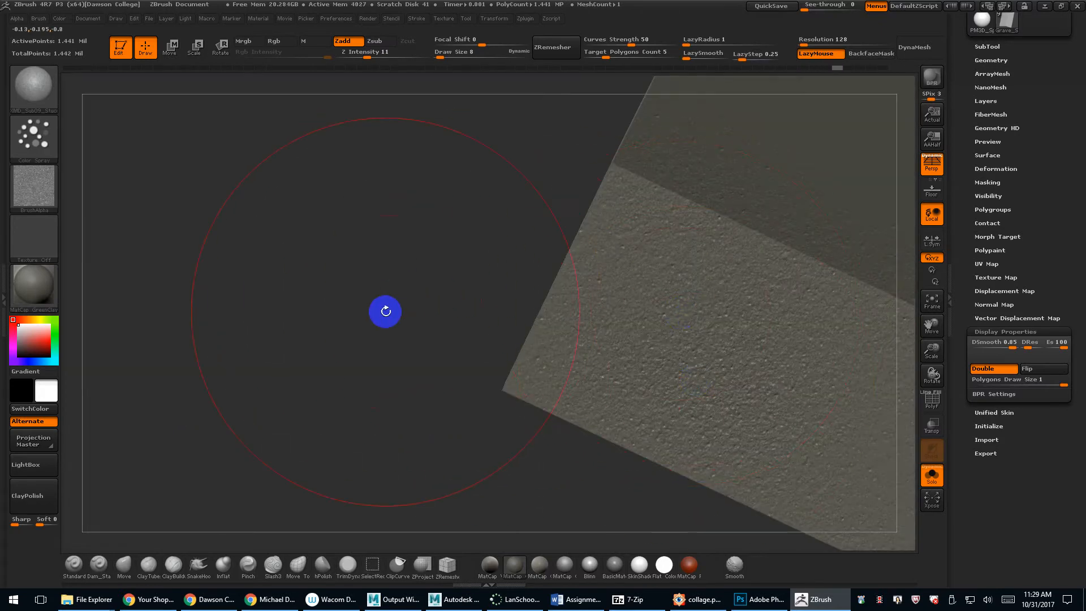
drag(385, 311, 266, 308)
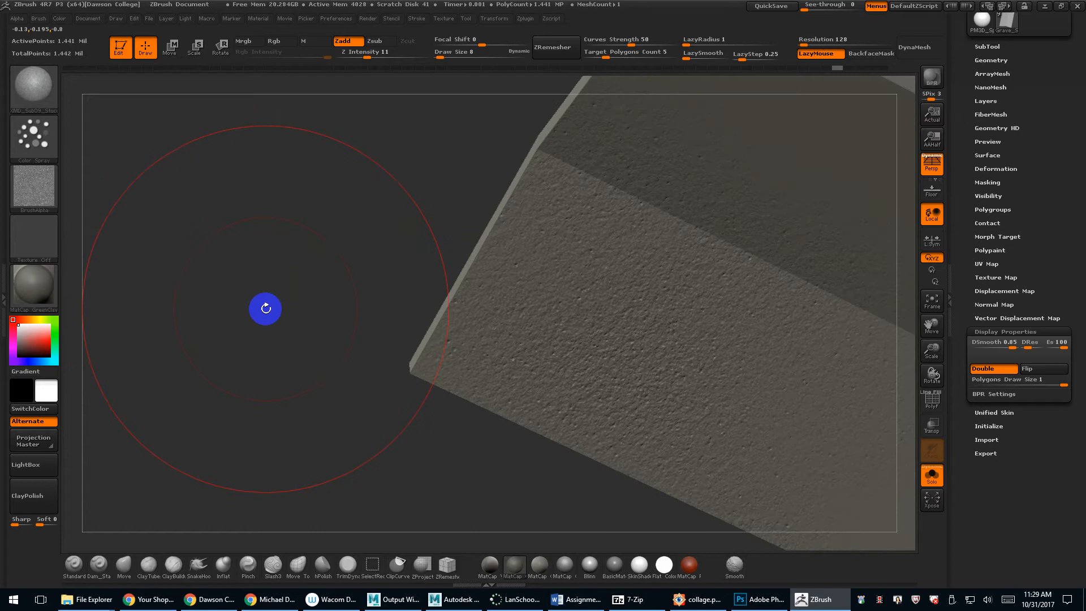
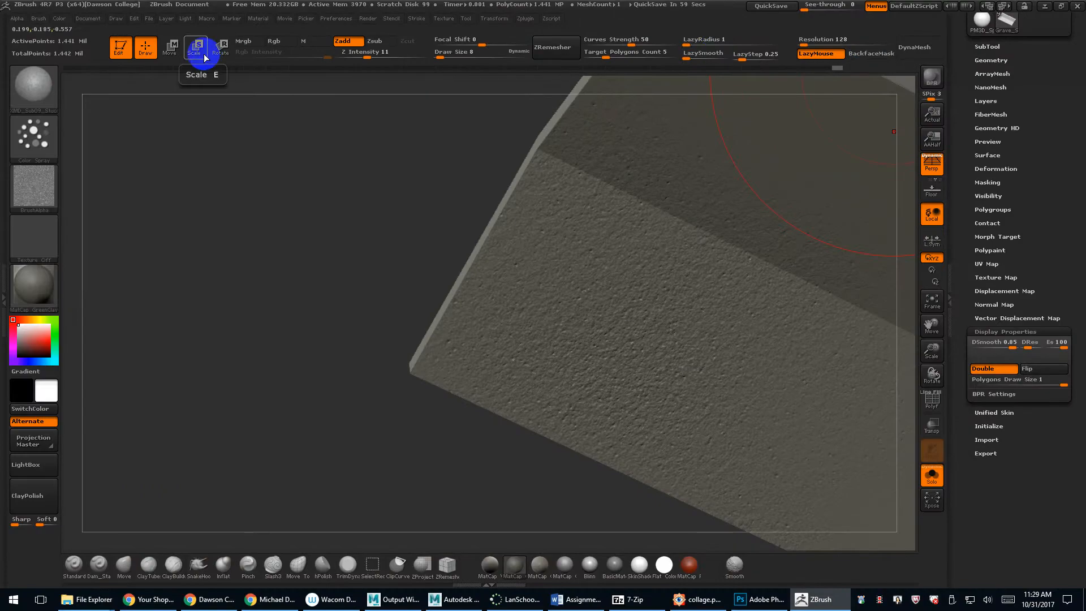
Enable BackfaceMask in the stucco brush's auto masking settings.
click(45, 20)
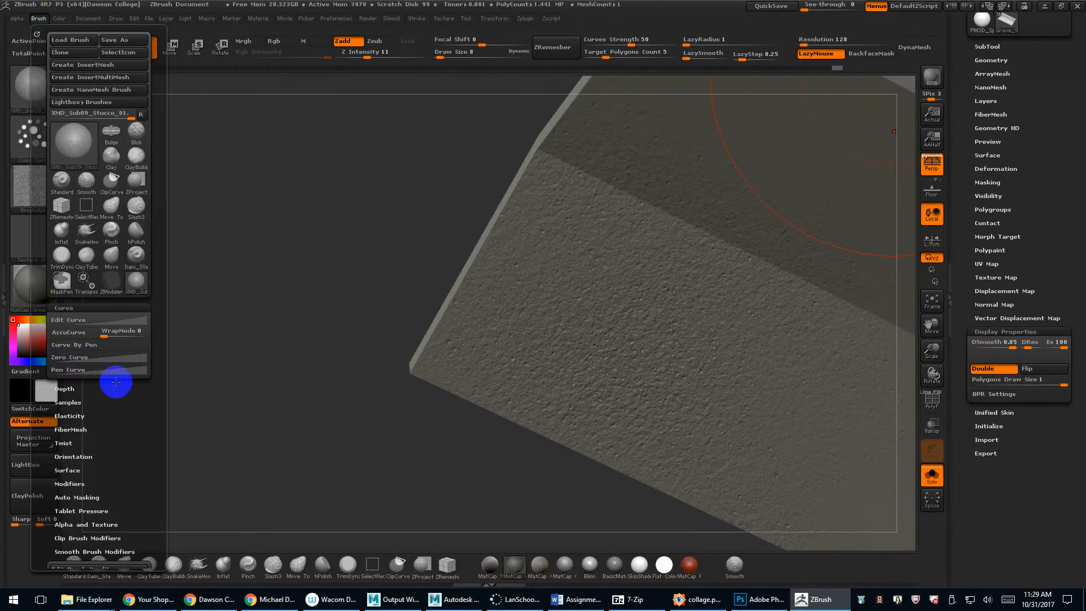
click(79, 307)
drag(114, 359, 130, 293)
click(80, 287)
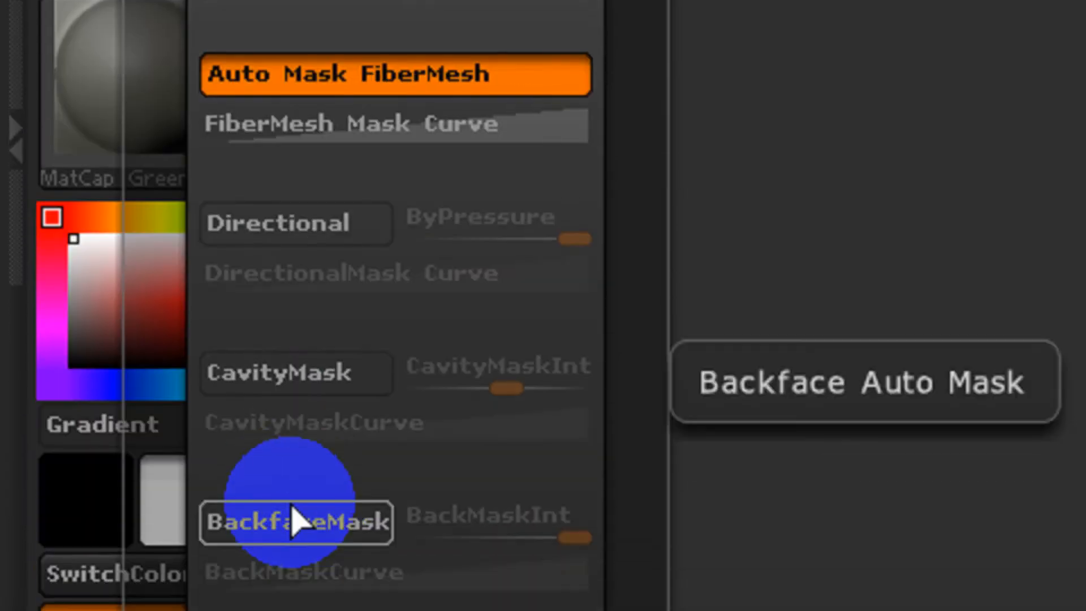
click(291, 521)
click(290, 467)
click(290, 467)
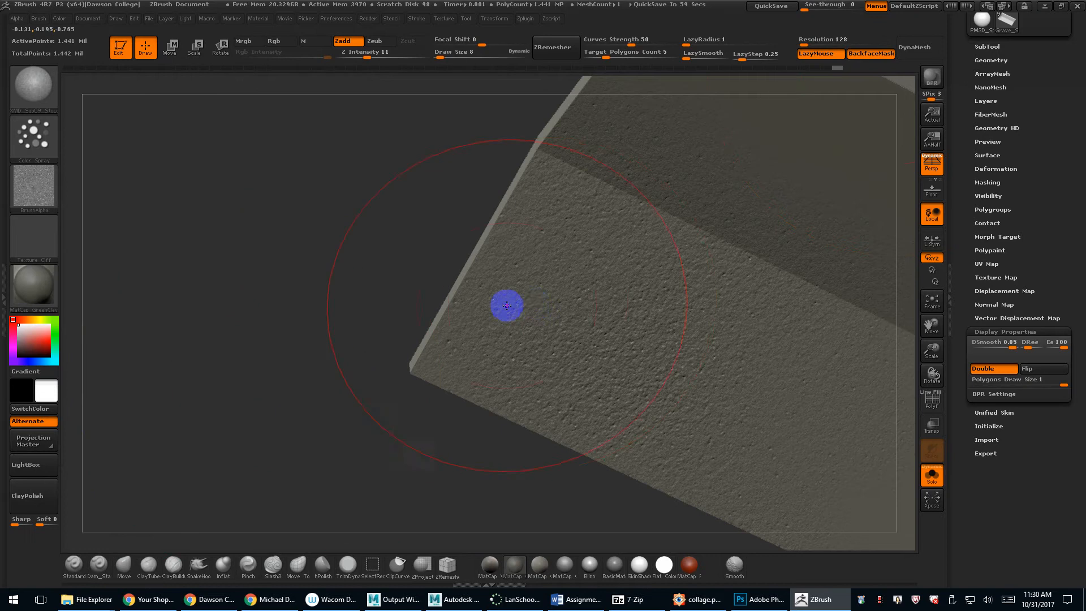
Spray stucco over both sloped top faces of the slab with backface masking on.
mouse_move(361, 244)
mouse_down()
mouse_move(425, 316)
mouse_move(446, 312)
mouse_up()
mouse_move(657, 264)
mouse_down()
mouse_move(521, 330)
mouse_move(246, 166)
mouse_up()
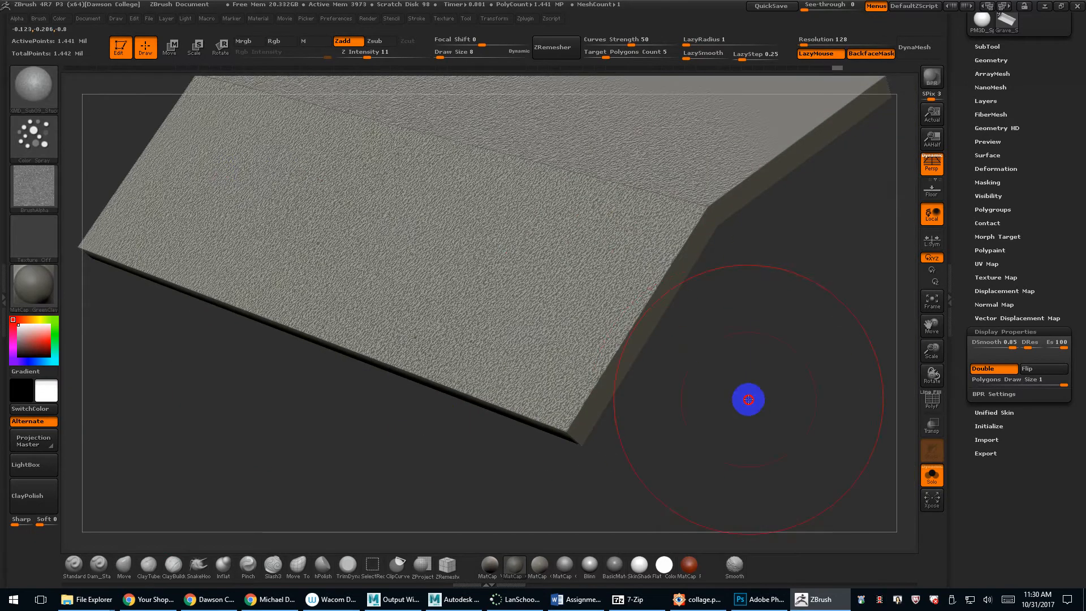
drag(748, 399, 654, 319)
drag(443, 286, 536, 349)
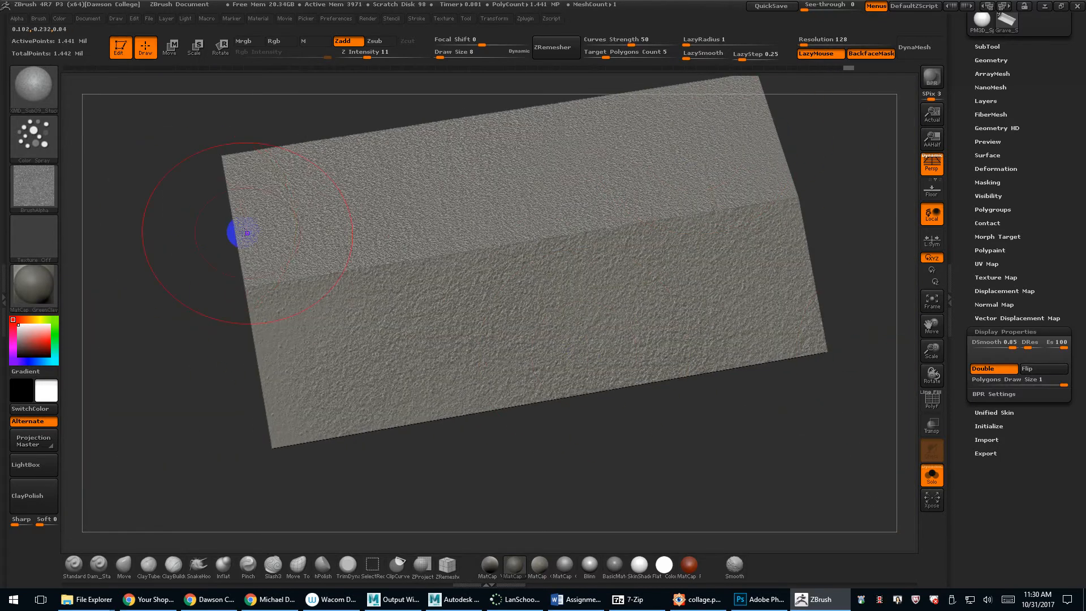
mouse_move(319, 452)
mouse_down()
mouse_move(559, 322)
mouse_move(620, 455)
mouse_move(579, 383)
mouse_move(588, 479)
mouse_up()
Brush the stucco texture onto the slab's long side edge and inspect the result around the slab.
key(ctrl)
key(ctrl+shift)
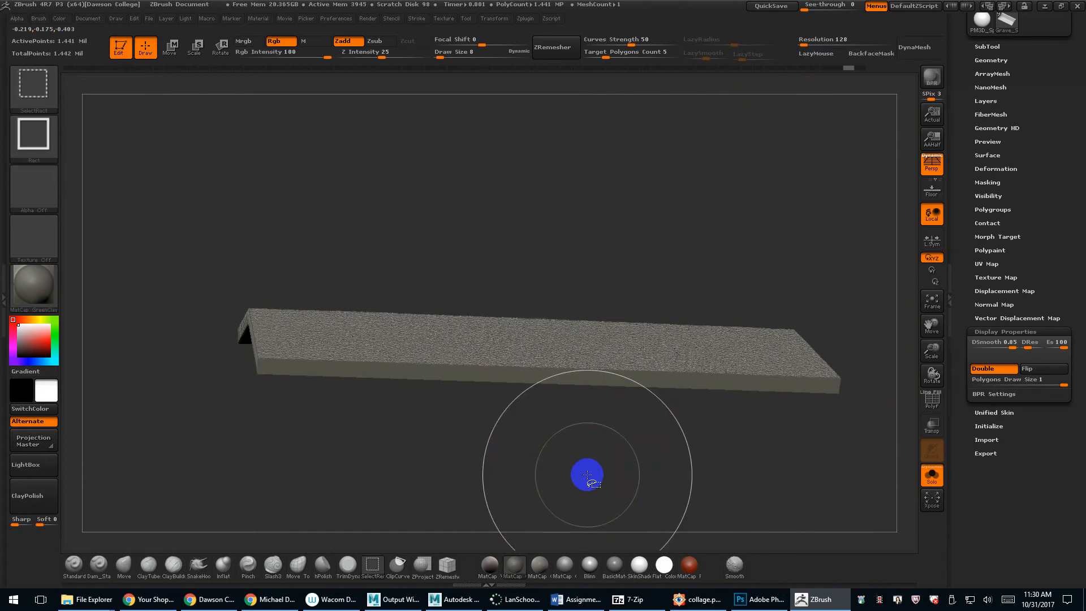
mouse_move(533, 376)
mouse_down()
mouse_move(526, 363)
mouse_move(581, 548)
mouse_move(611, 434)
mouse_move(709, 322)
mouse_up()
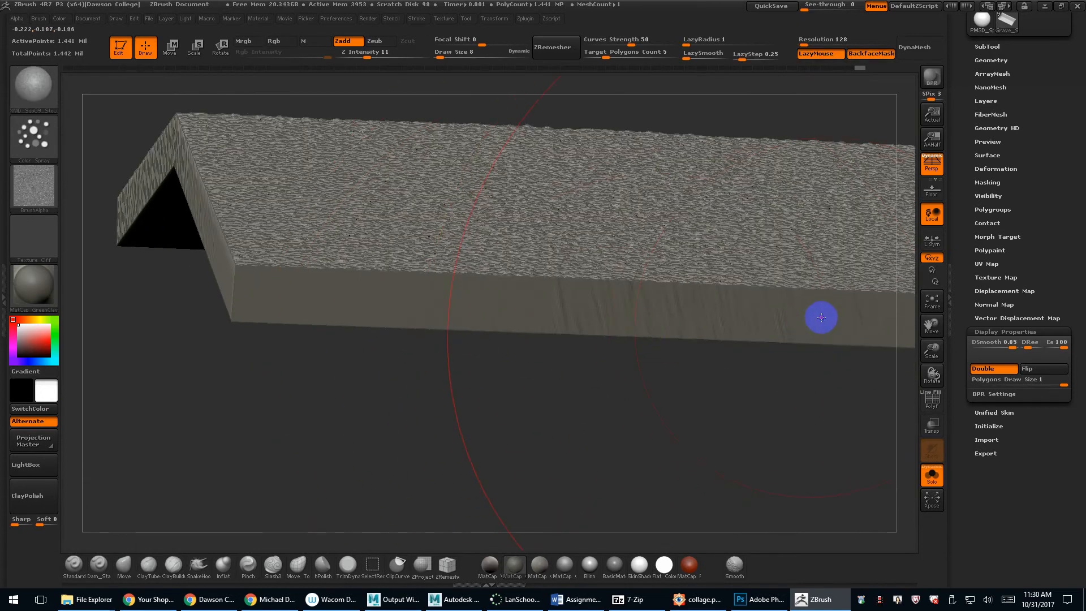
drag(741, 380, 630, 406)
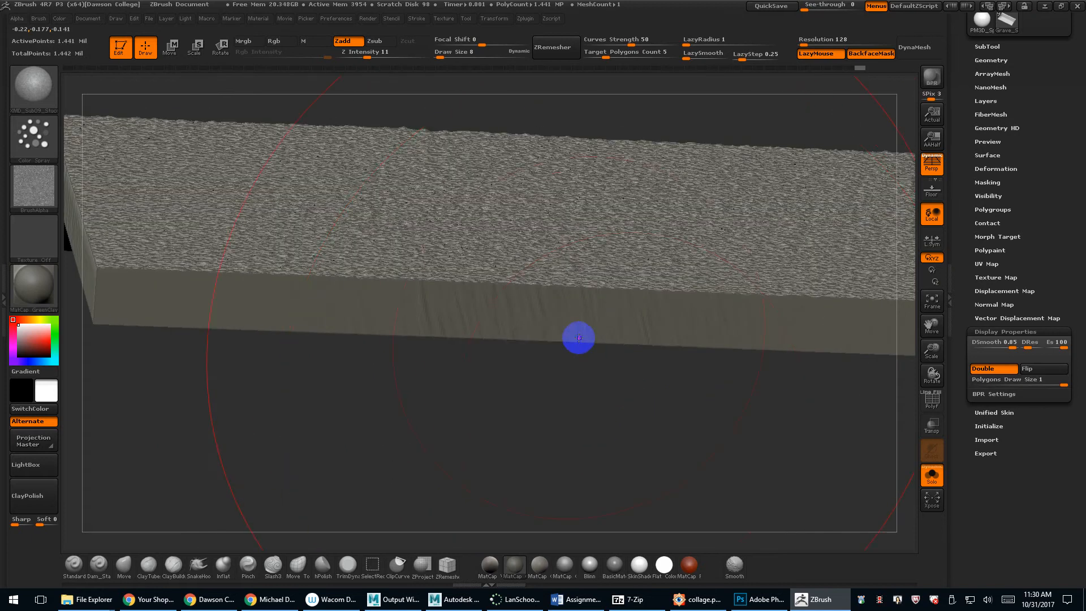
drag(549, 436, 560, 436)
key(w)
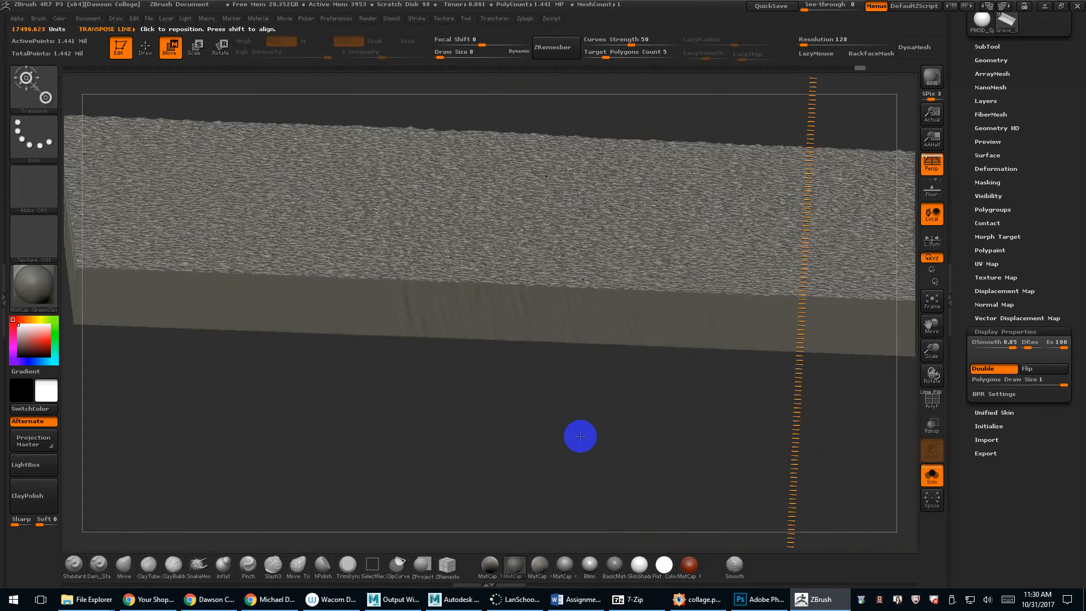
key(q)
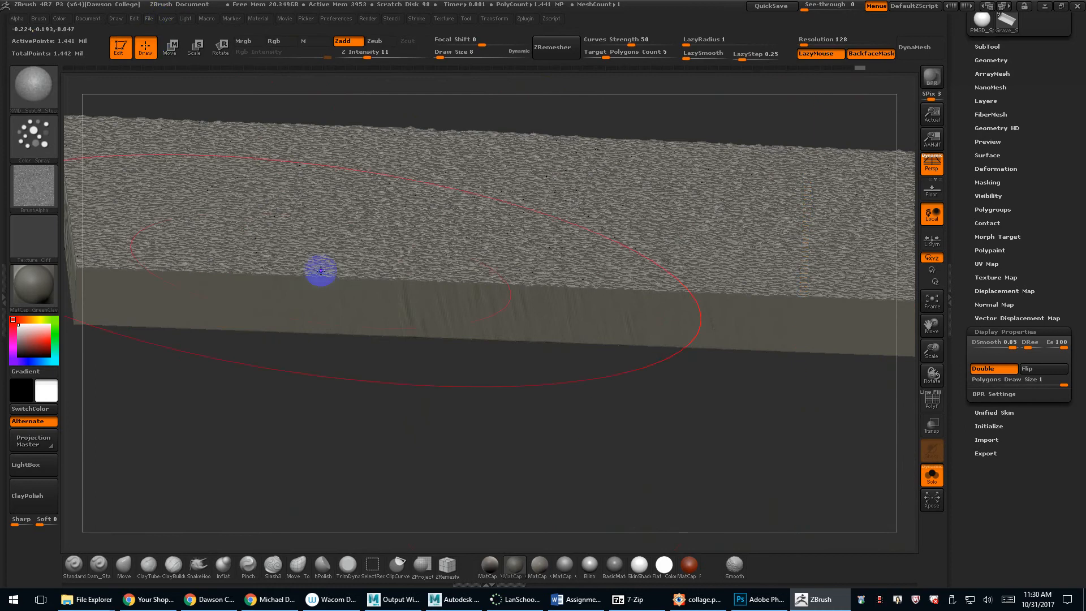
drag(489, 402, 648, 423)
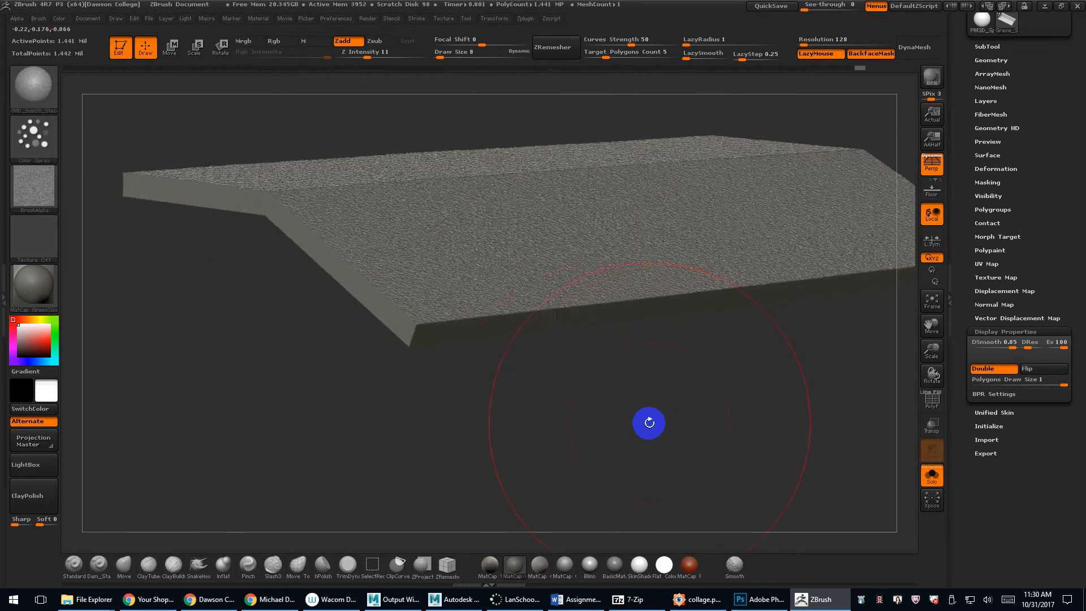
Paint a mask on the slab's sloped top face without backface masking, check the underside for bleed-through, and undo the mask.
mouse_move(576, 423)
mouse_down()
mouse_move(591, 443)
mouse_move(652, 419)
mouse_move(577, 412)
mouse_up()
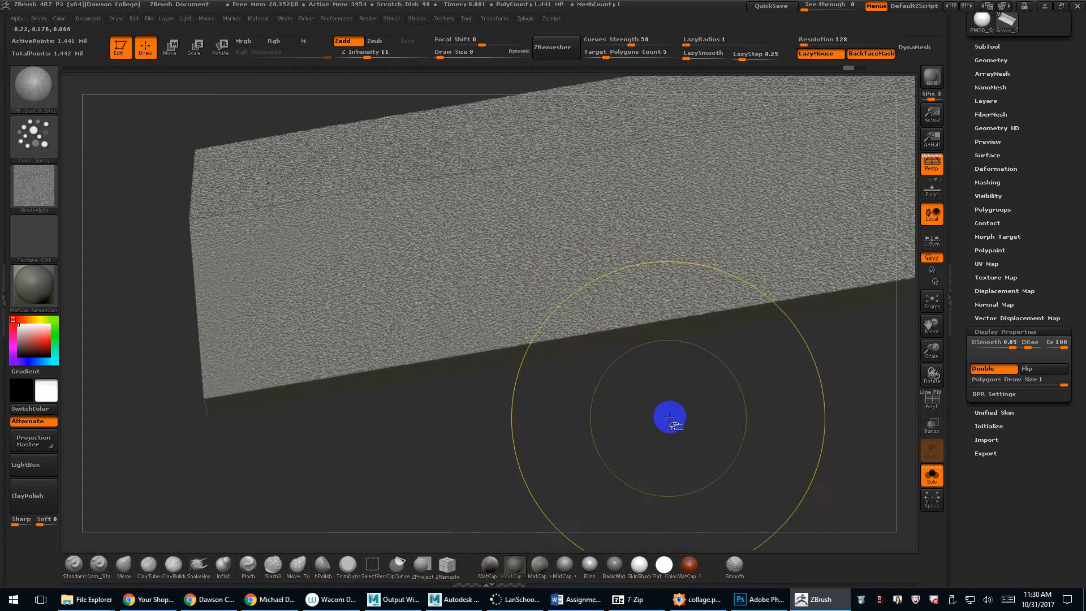
mouse_move(656, 371)
mouse_down()
mouse_move(611, 368)
mouse_move(563, 446)
mouse_move(484, 254)
mouse_move(484, 286)
mouse_up()
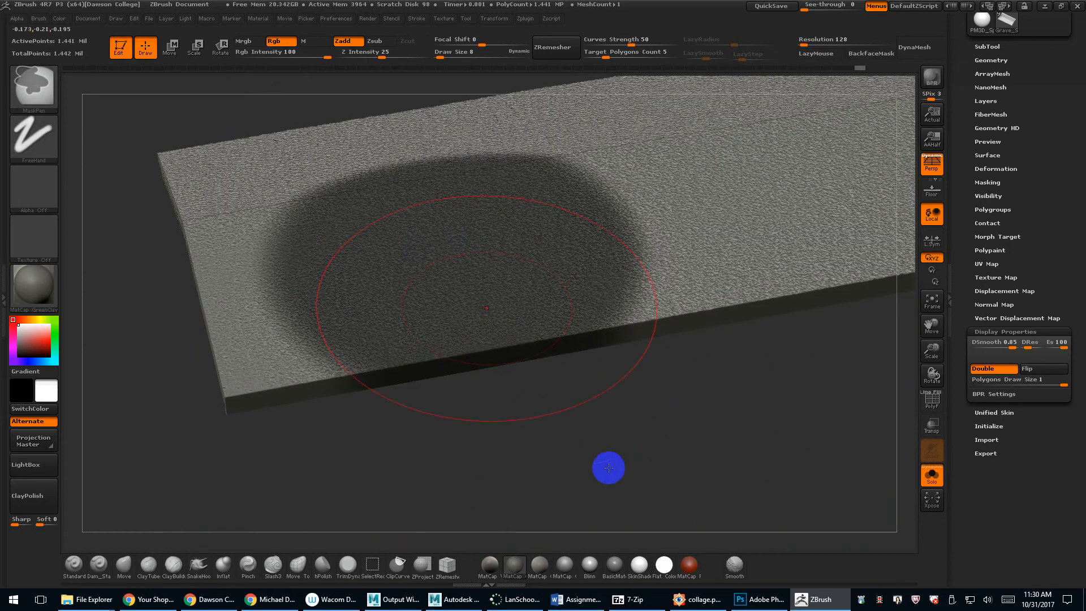
drag(609, 468, 631, 359)
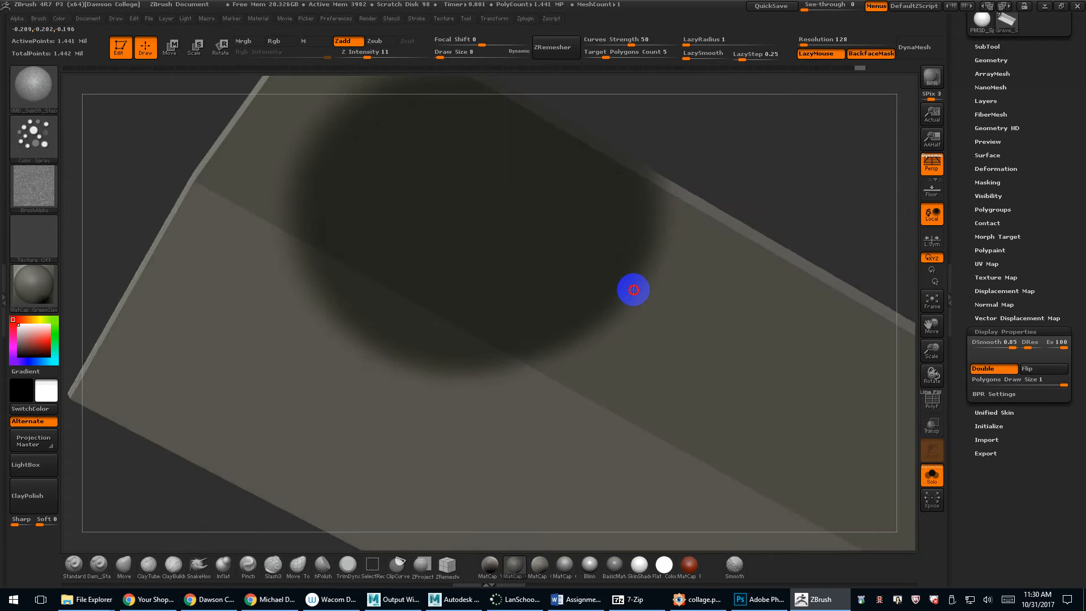
mouse_move(633, 290)
mouse_down()
mouse_move(624, 439)
mouse_move(652, 399)
mouse_move(650, 438)
mouse_up()
key(ctrl+z)
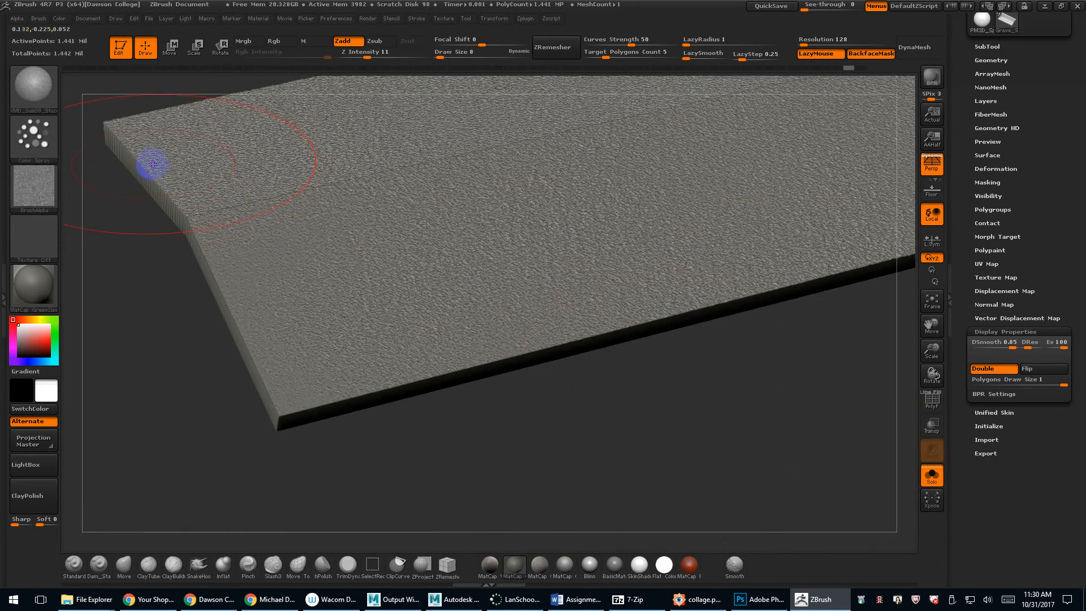
Turn on BackfaceMask for the MaskPen brush.
key(ctrl)
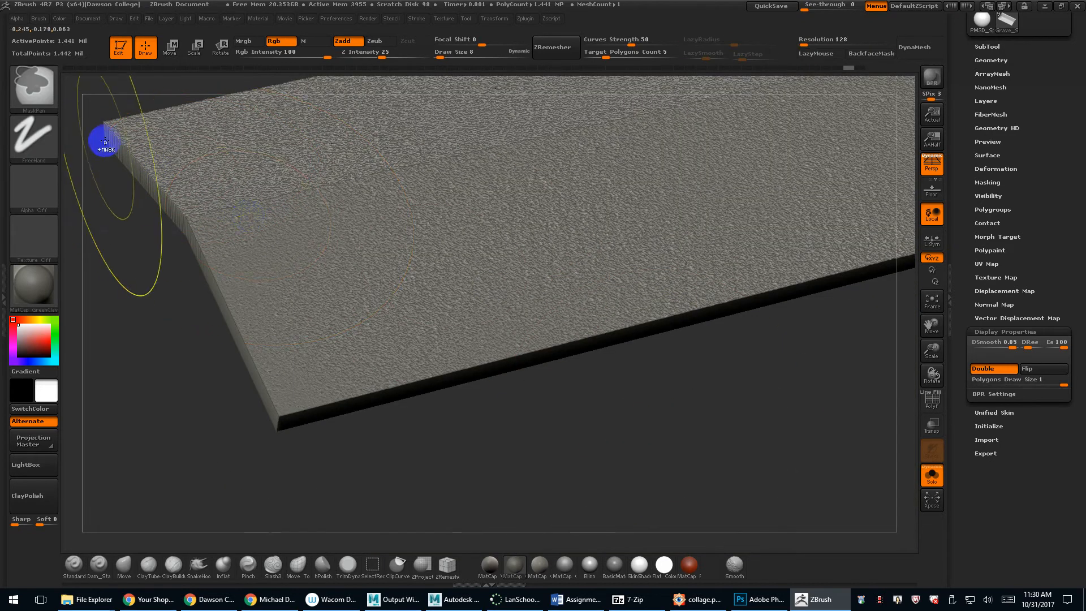
mouse_move(35, 90)
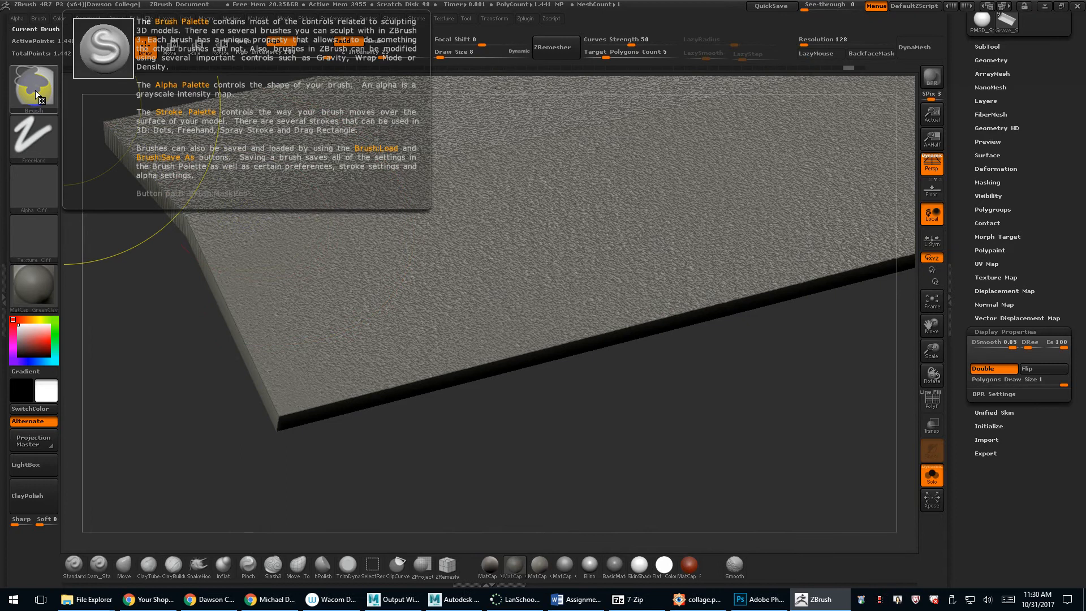
click(870, 56)
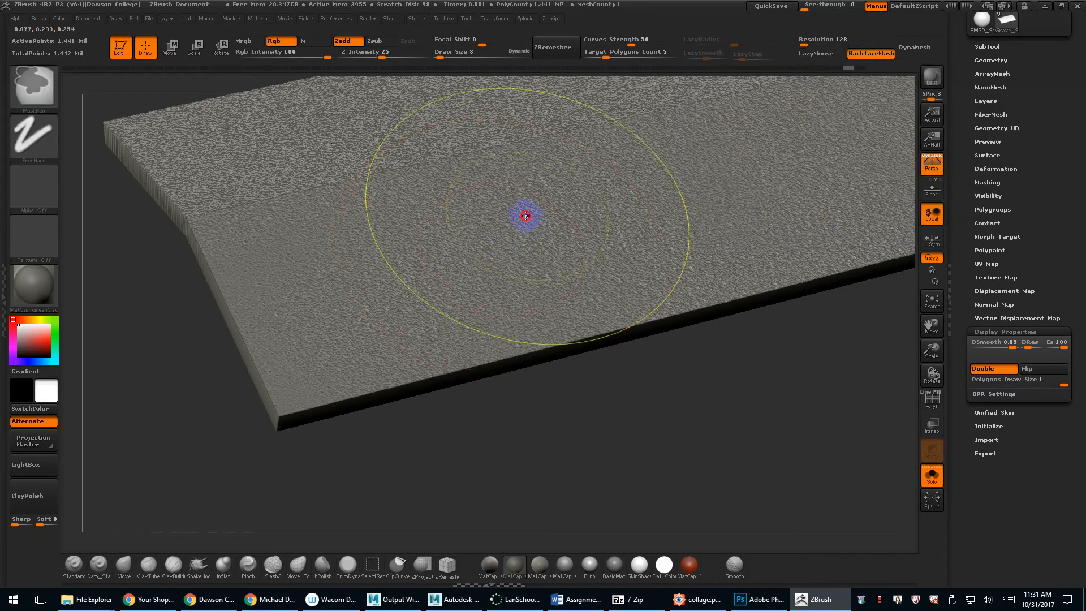
Paint a test mask on the slab's top face, check the underside for bleed-through, and clear the mask.
ctrl+drag(521, 213, 471, 210)
mouse_move(669, 453)
mouse_down()
mouse_move(681, 472)
mouse_move(678, 293)
mouse_up()
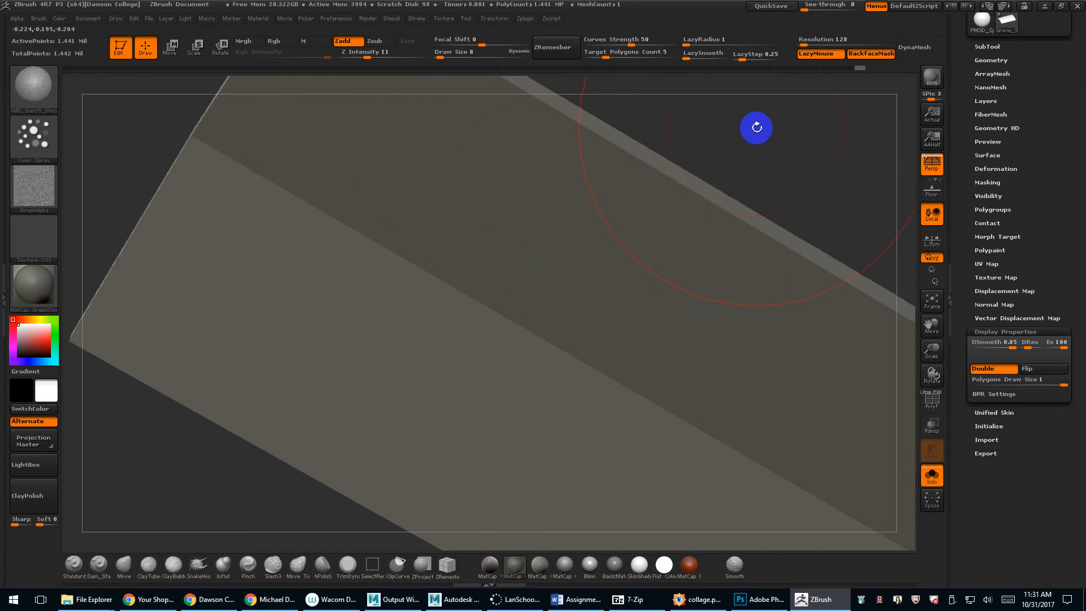
drag(754, 124, 775, 303)
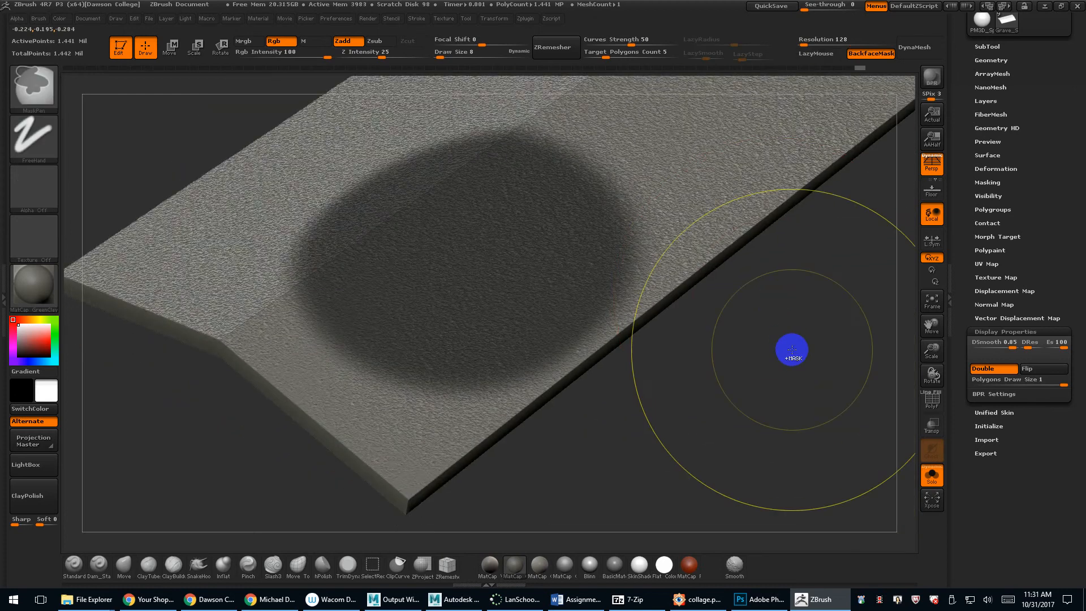
mouse_move(790, 351)
ctrl+mouse_down()
mouse_move(789, 367)
mouse_move(742, 370)
mouse_move(703, 322)
mouse_move(726, 352)
ctrl+mouse_up()
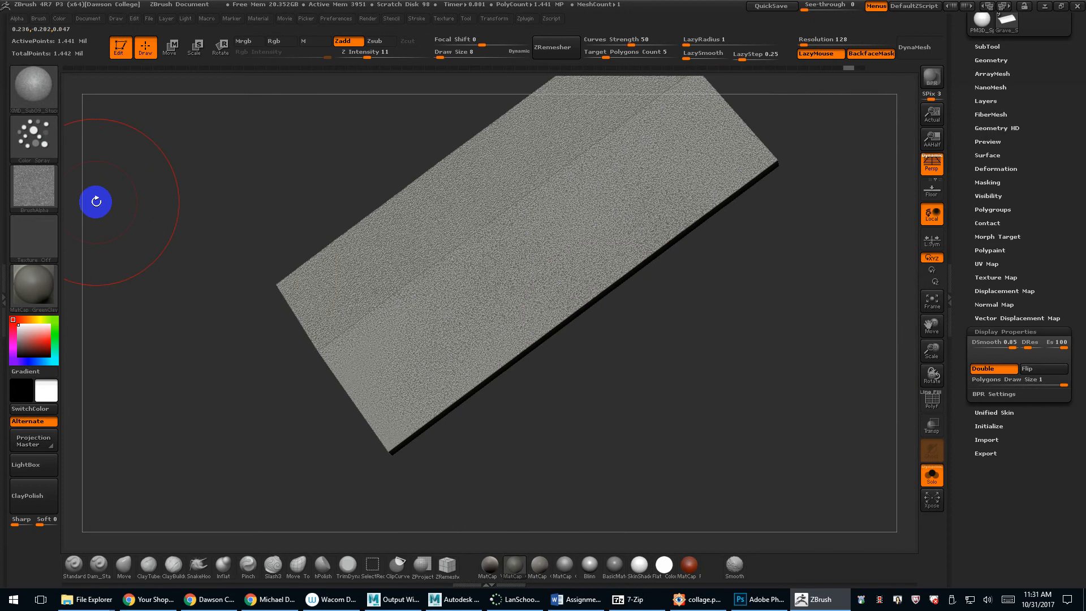
Assign the XMD_sub_Stone_C alpha to the stucco brush and undo the stucco texture on the slab.
click(34, 187)
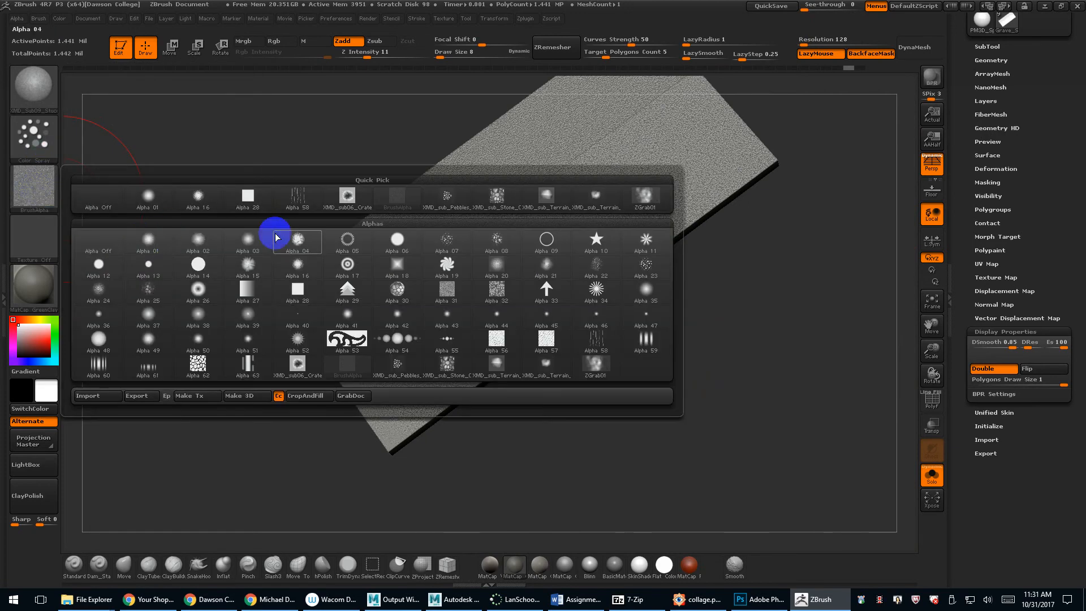
click(491, 203)
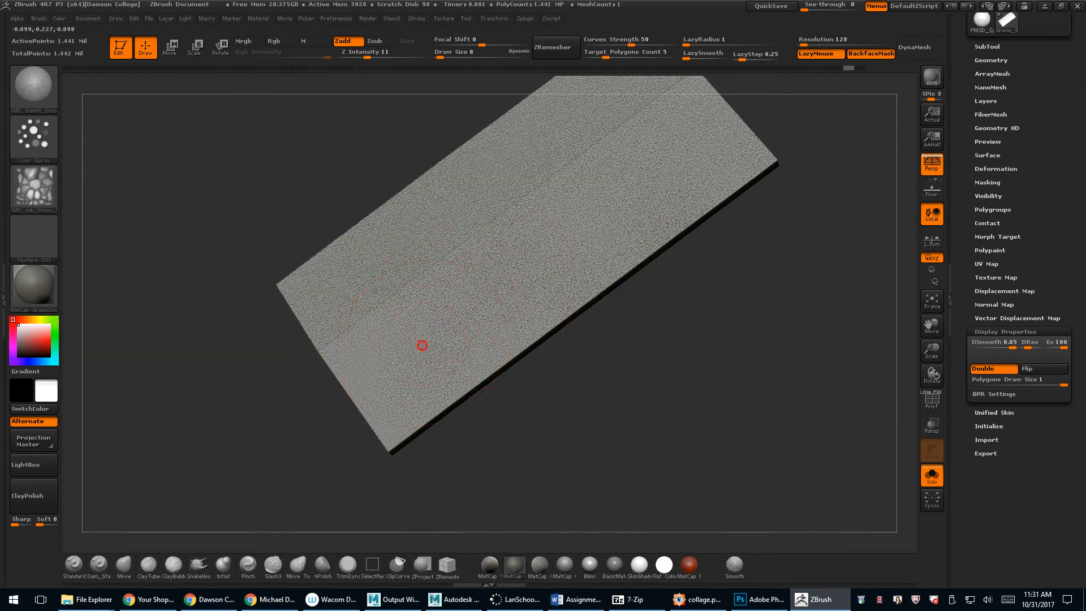
key(ctrl+z)
key(ctrl+z)
key(ctrl+z)
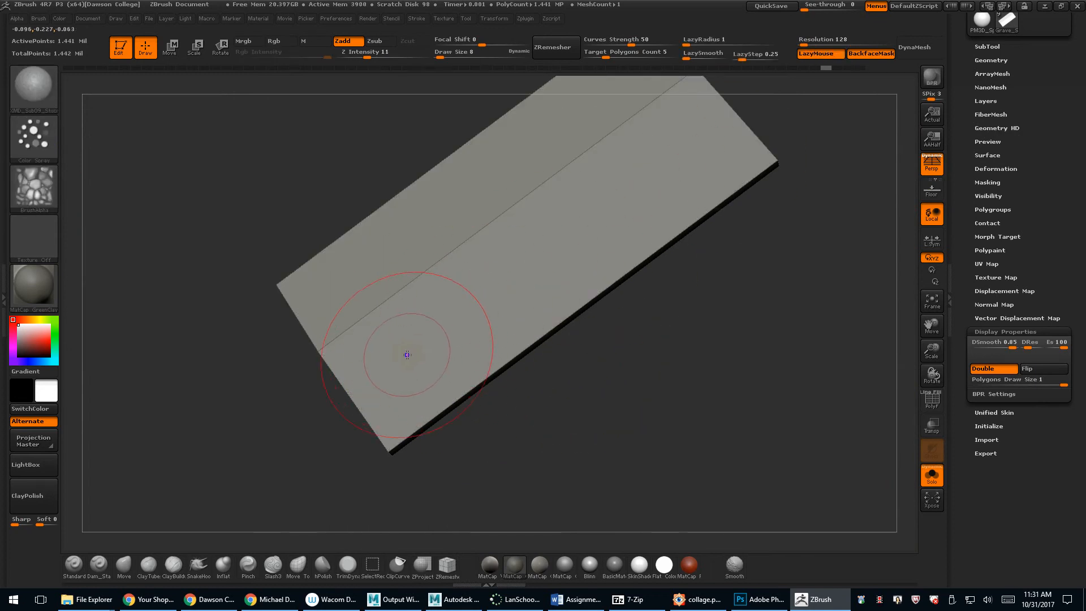
Set the brush stroke to DragRect and test one stone alpha stamp on the slab's near end, undoing the stamp.
click(51, 139)
click(147, 152)
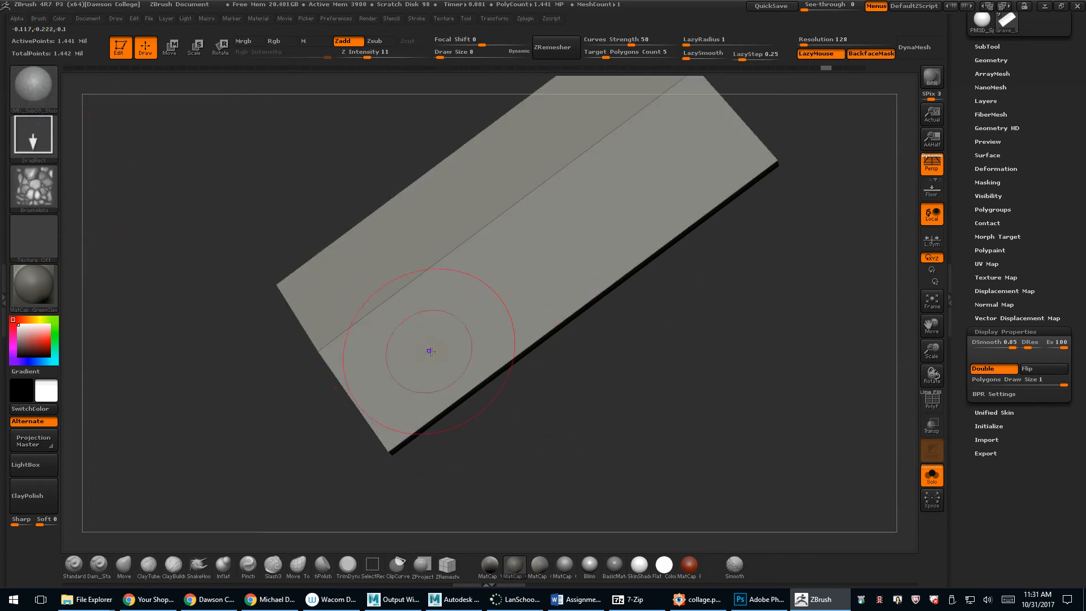
drag(455, 411, 466, 454)
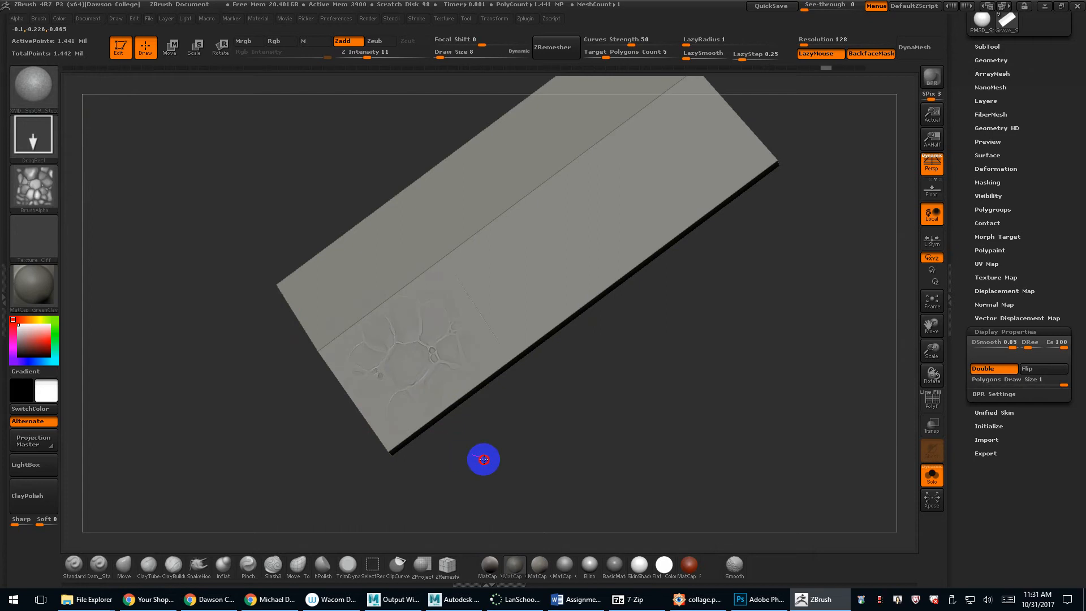
key(ctrl+z)
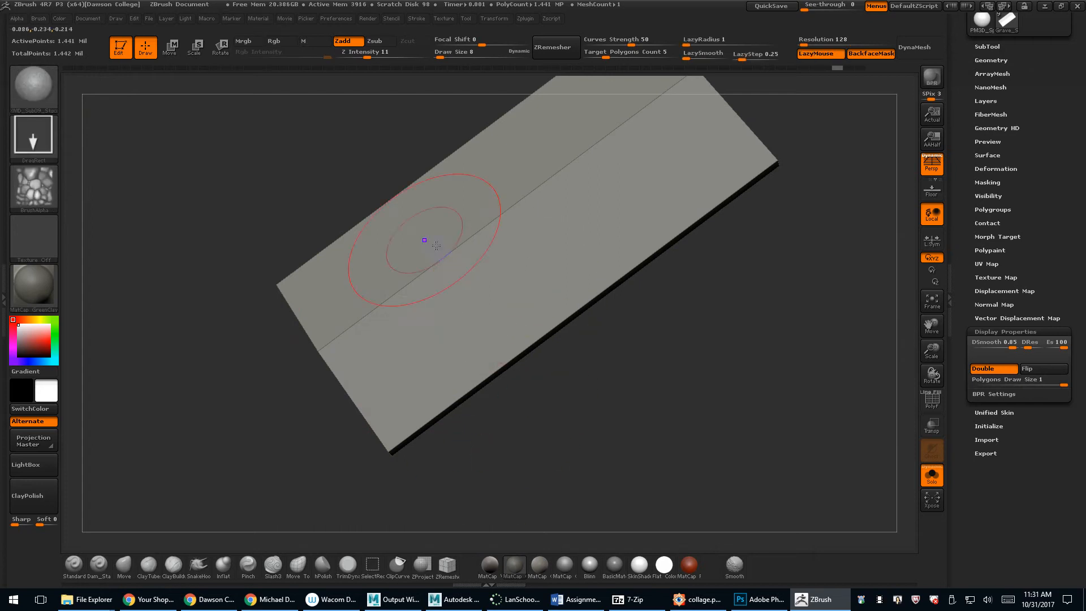
Turn on WrapMode in the brush's Curve settings and test a large repeating stone stamp on the slab, undoing the stamp.
click(42, 18)
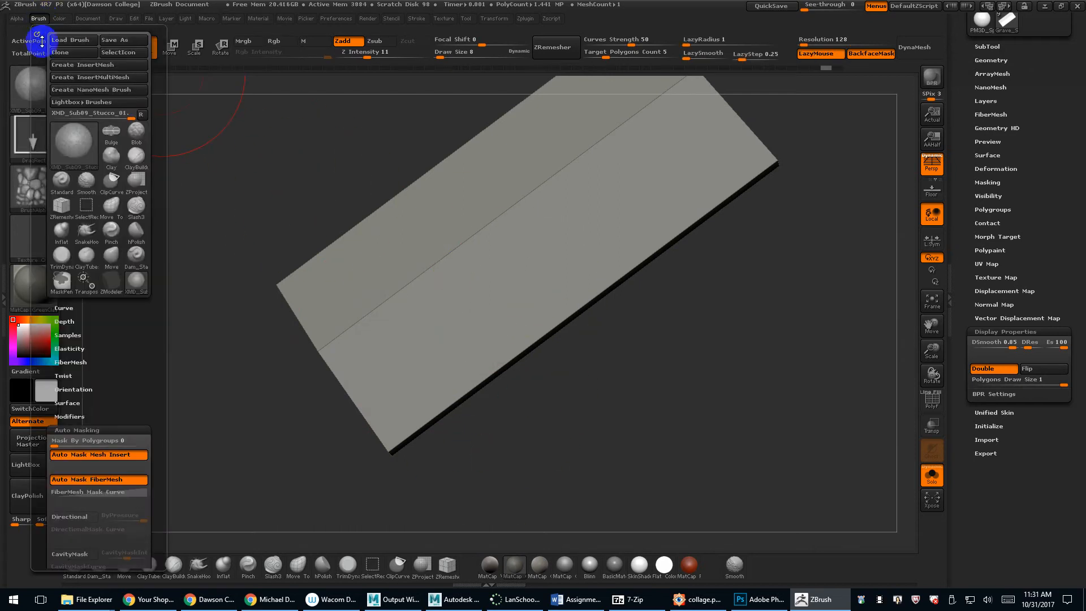
click(87, 430)
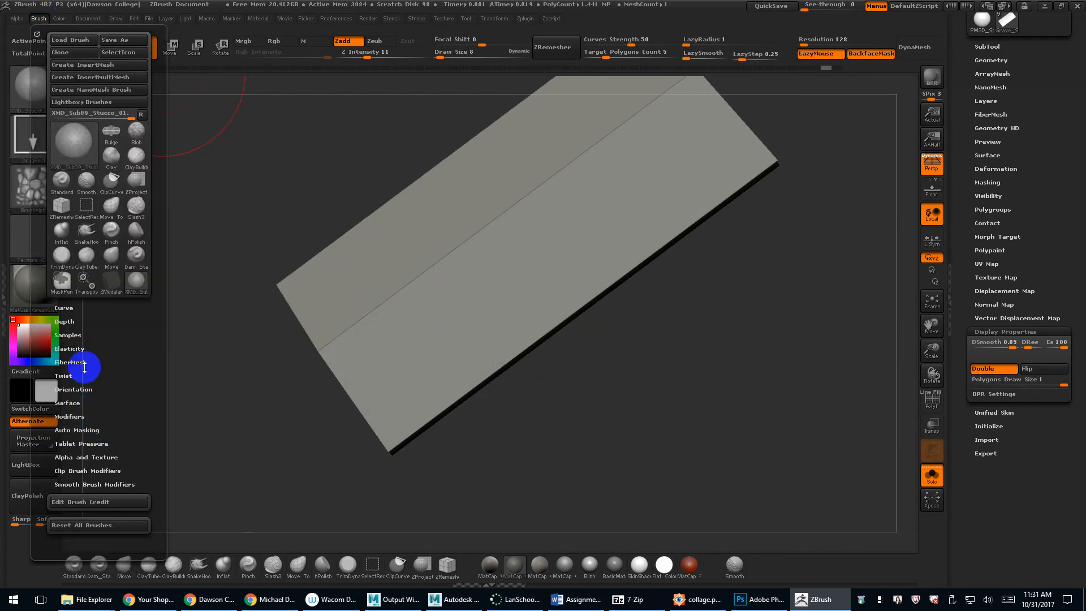
click(67, 307)
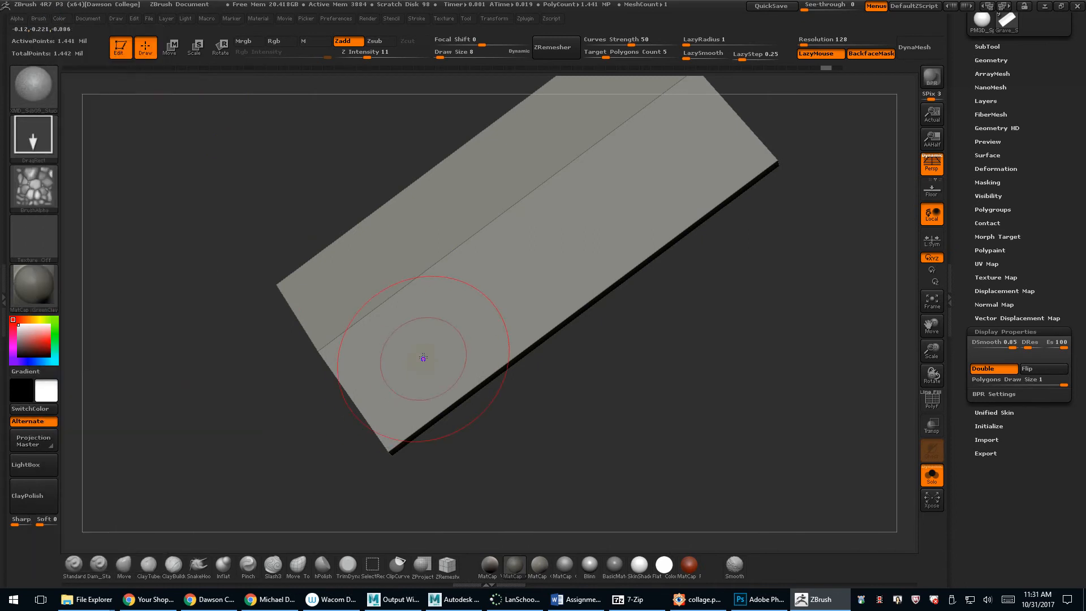
drag(475, 417, 631, 559)
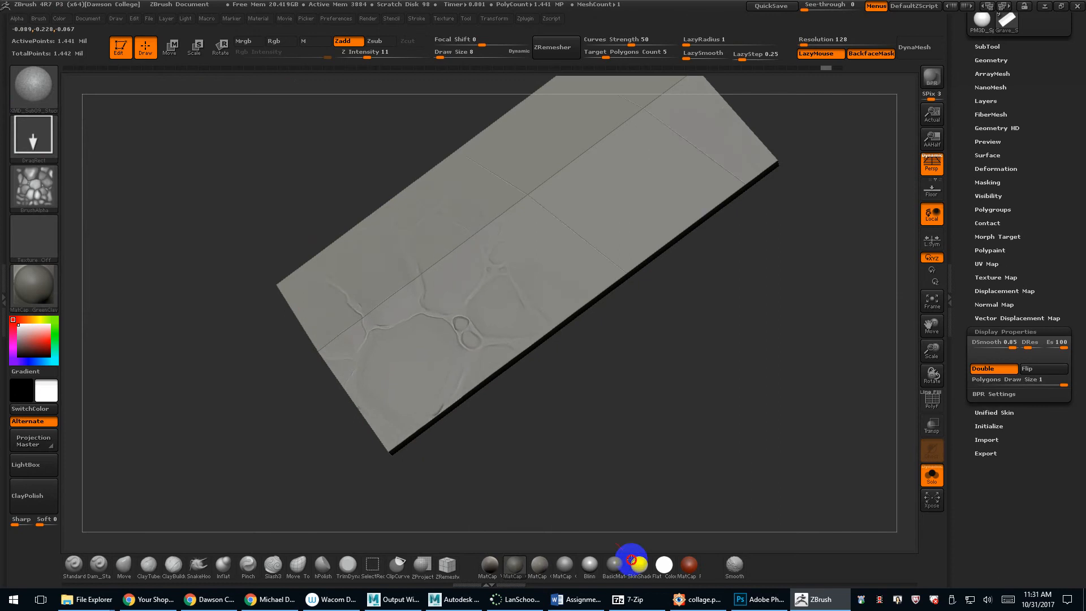
key(ctrl+z)
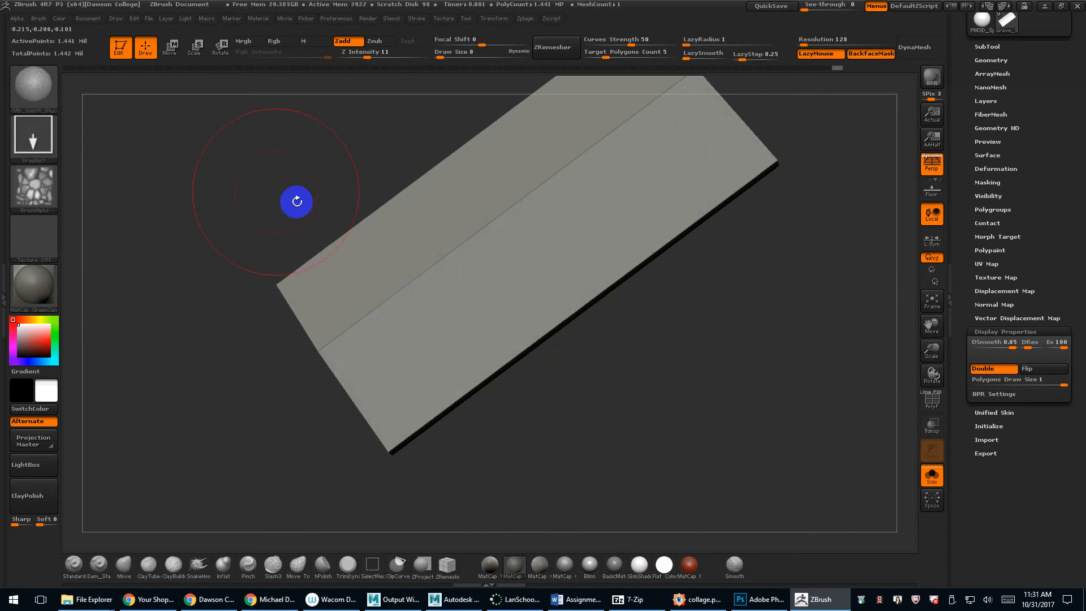
Set the brush's WrapMode to 3 and try another stone stamp on the slab, undoing the stamp.
click(47, 20)
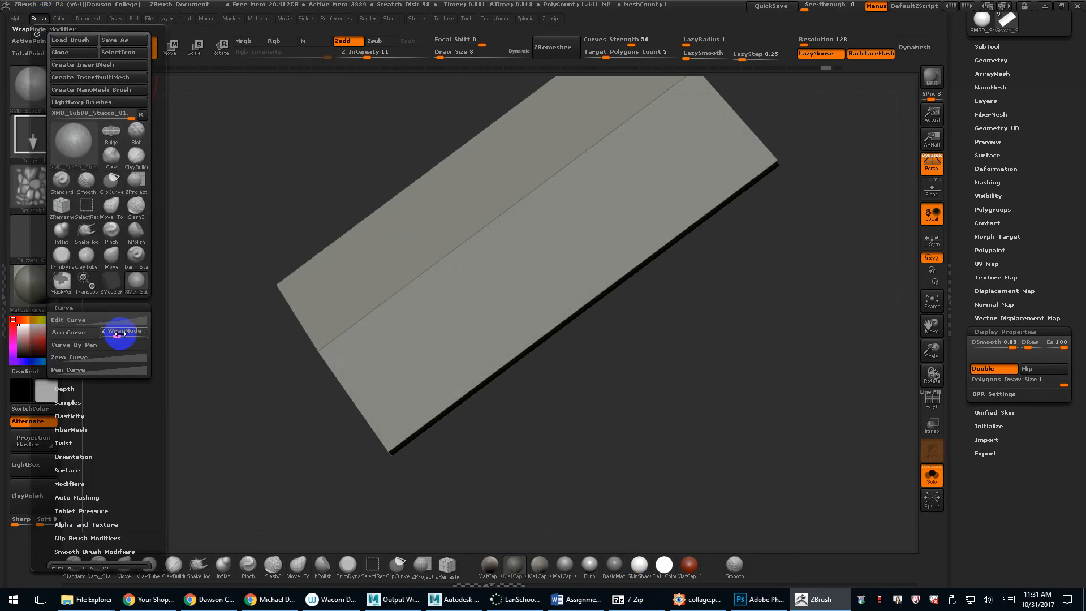
click(123, 332)
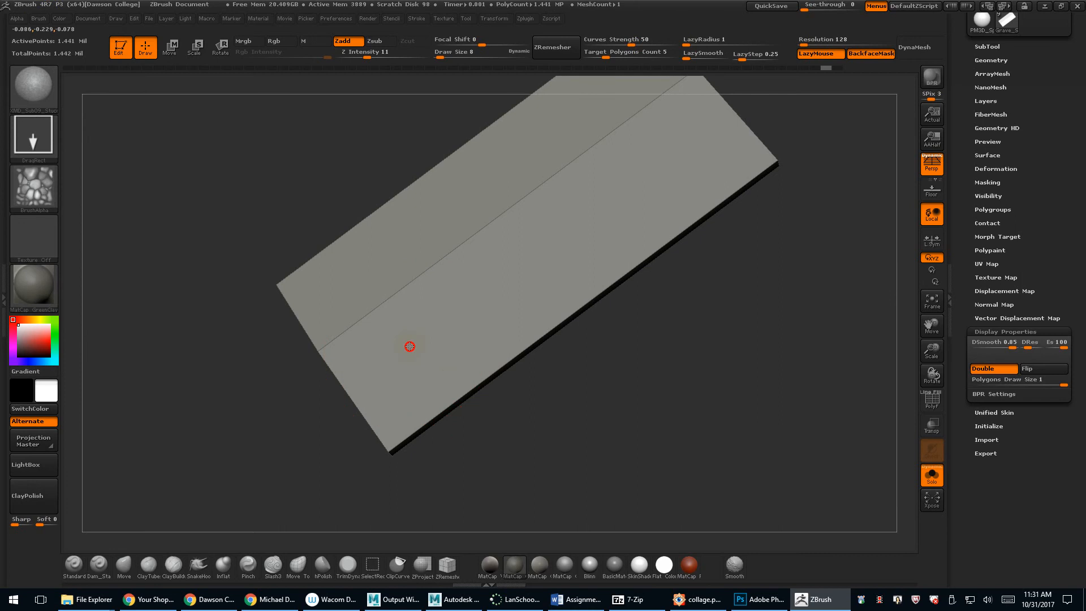
drag(480, 431, 525, 459)
key(ctrl+z)
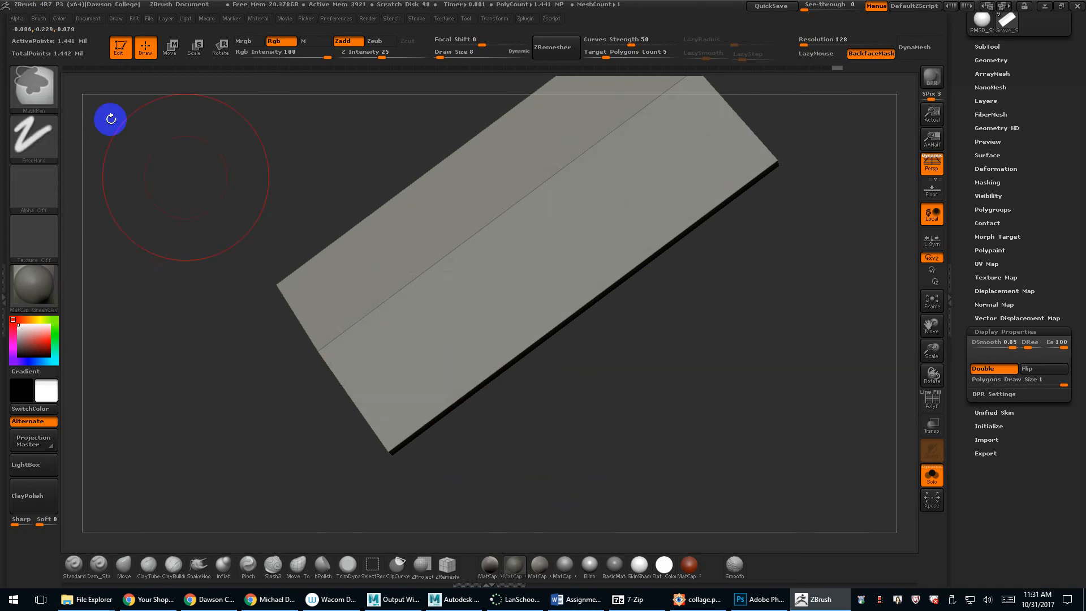
Adjust the brush's WrapMode further and test the tiled stone pattern across both sloped faces of the slab, undoing the stamp.
click(45, 21)
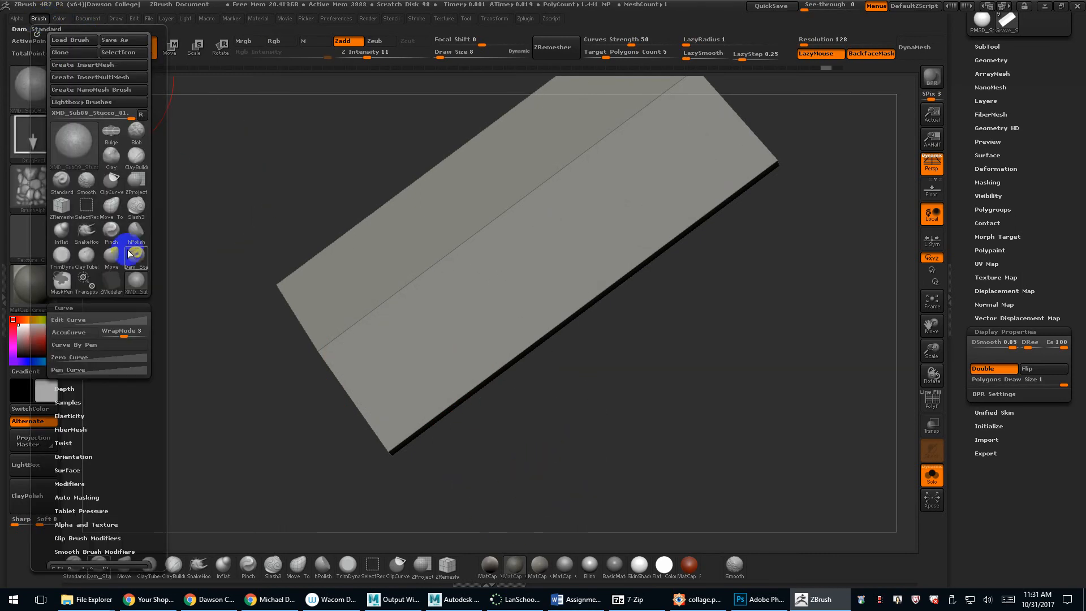
click(126, 307)
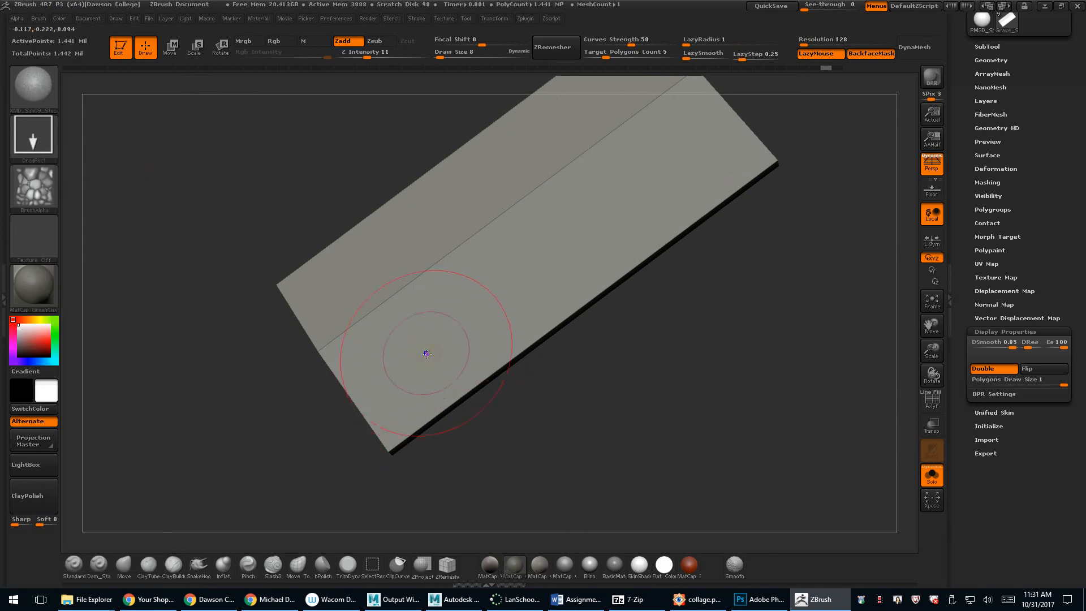
key(ctrl)
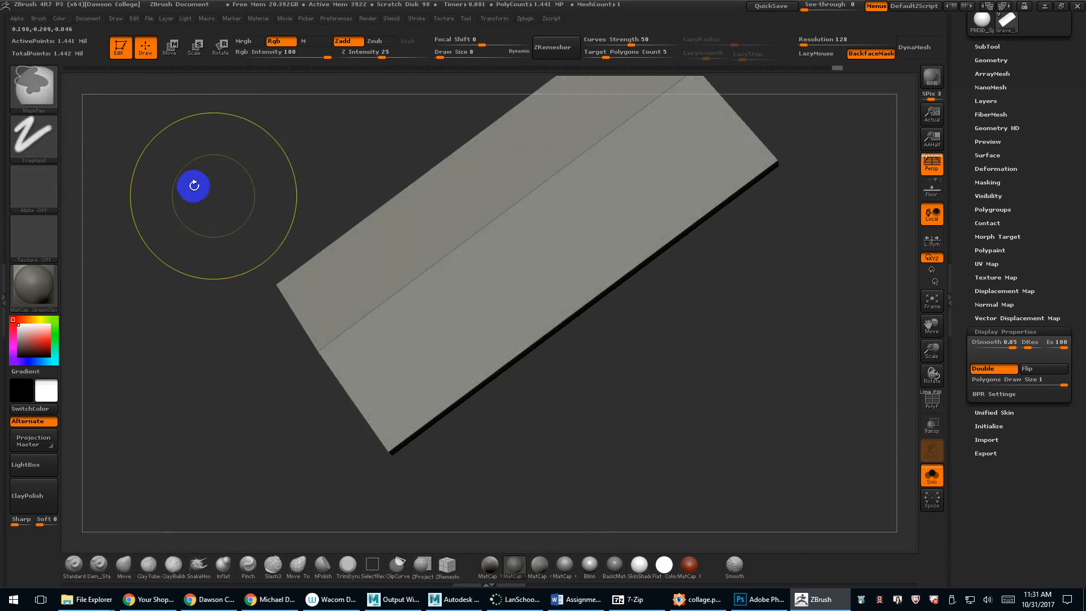
click(40, 17)
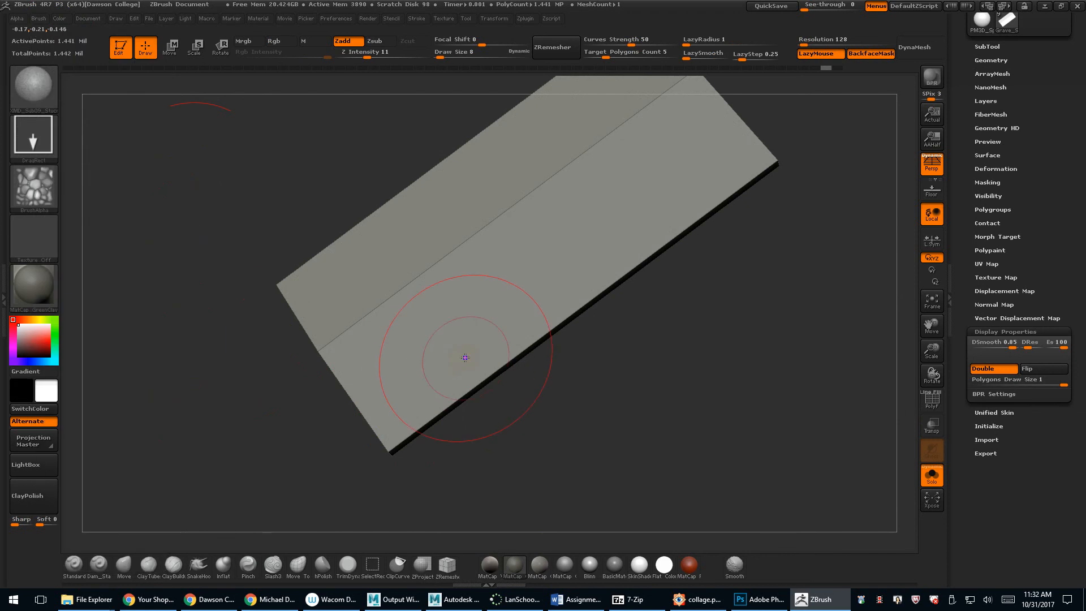
drag(421, 351, 508, 445)
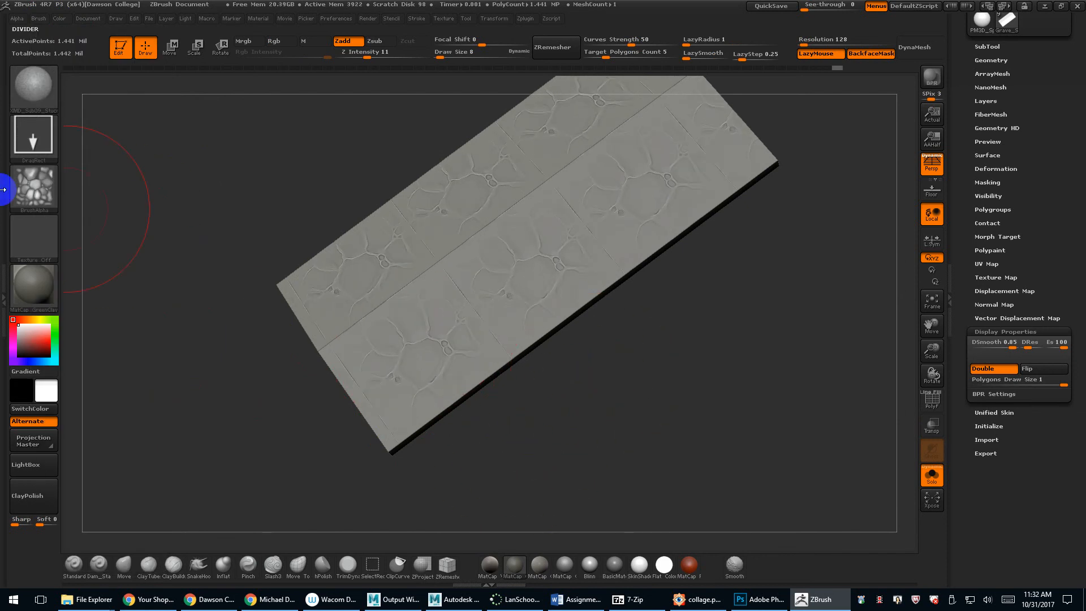
click(32, 189)
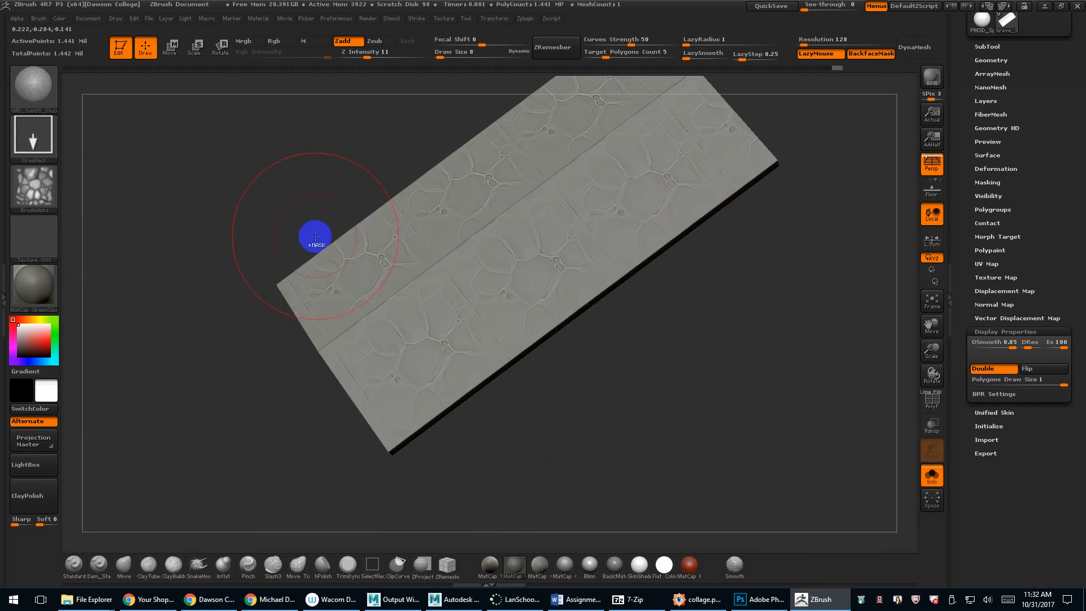
key(ctrl+z)
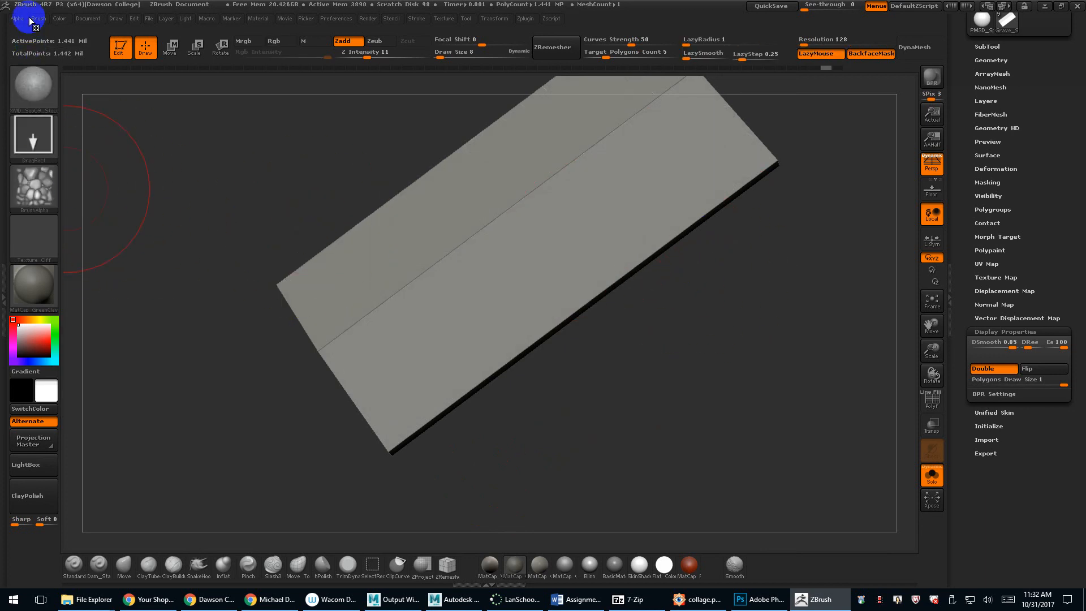